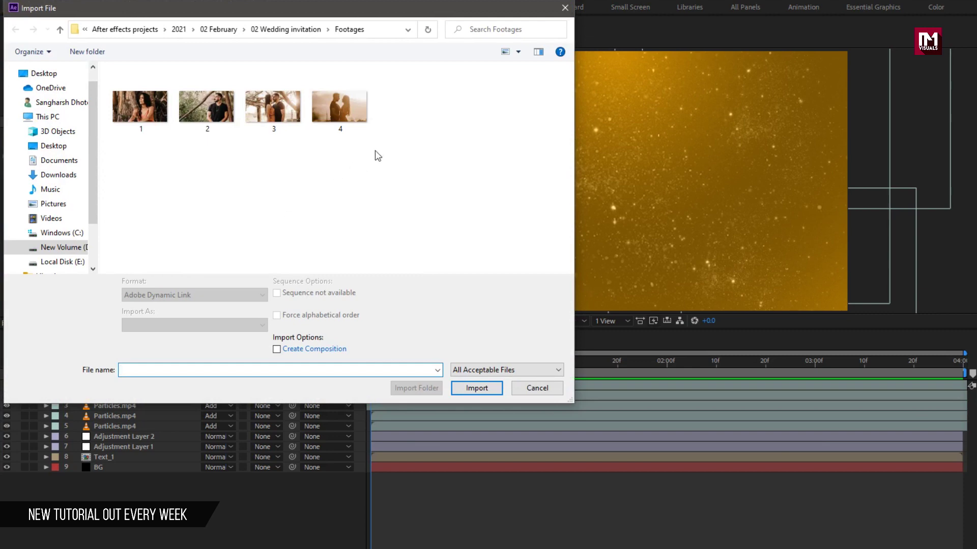
- Import the four photos 1, 2, 3 and 4 from the Footages folder as footage
{"action": "left_click_drag", "start_coordinate": [377, 156], "coordinate": [114, 89]}
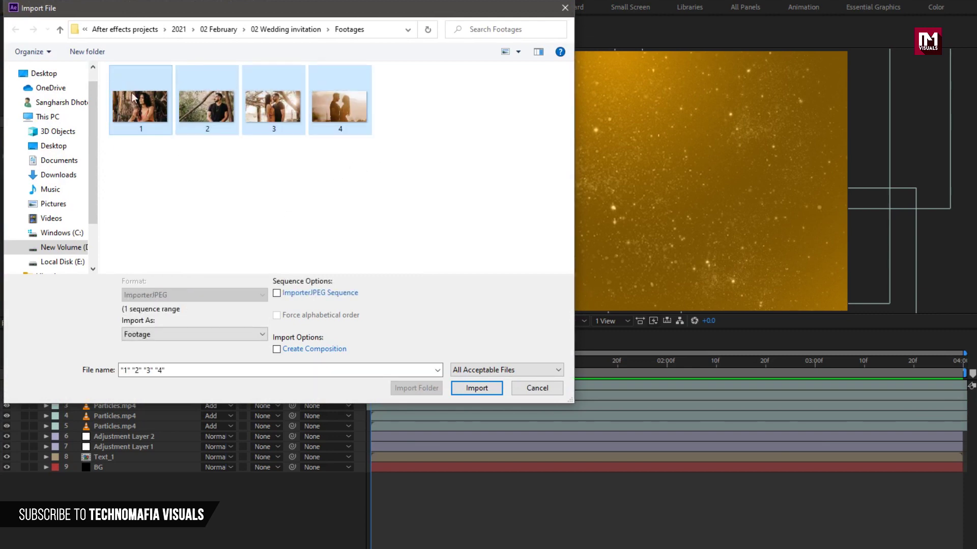
{"action": "left_click", "coordinate": [479, 388]}
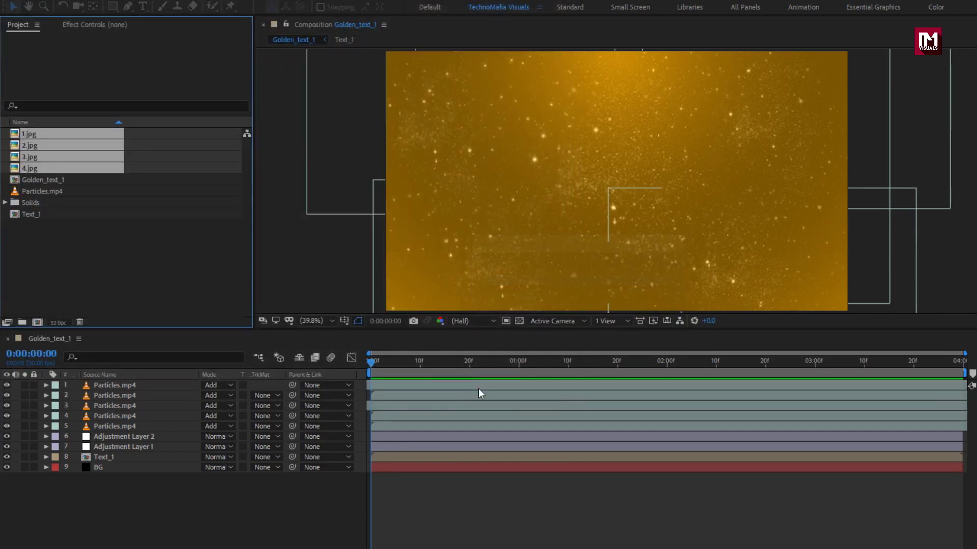
{"action": "left_click", "coordinate": [192, 278]}
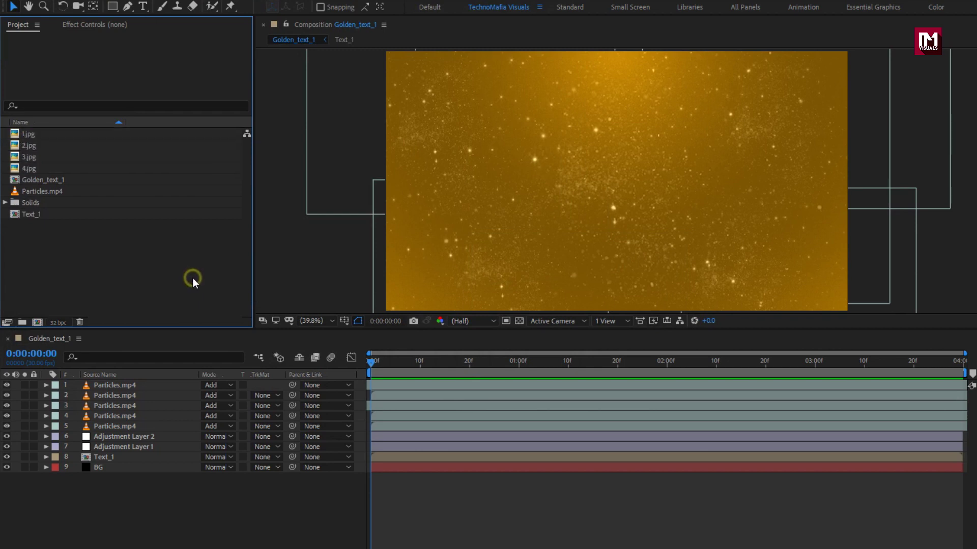
- Create a 1920 x 1080, 30 fps composition named Slide_1 with a duration of 0:00:08:00
{"action": "left_click", "coordinate": [37, 323]}
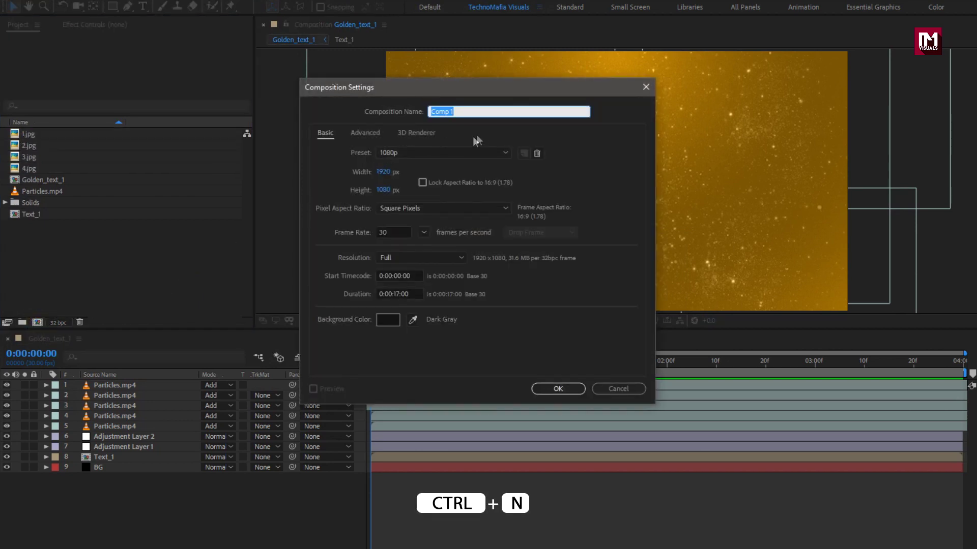
{"action": "type", "text": "Slide_1"}
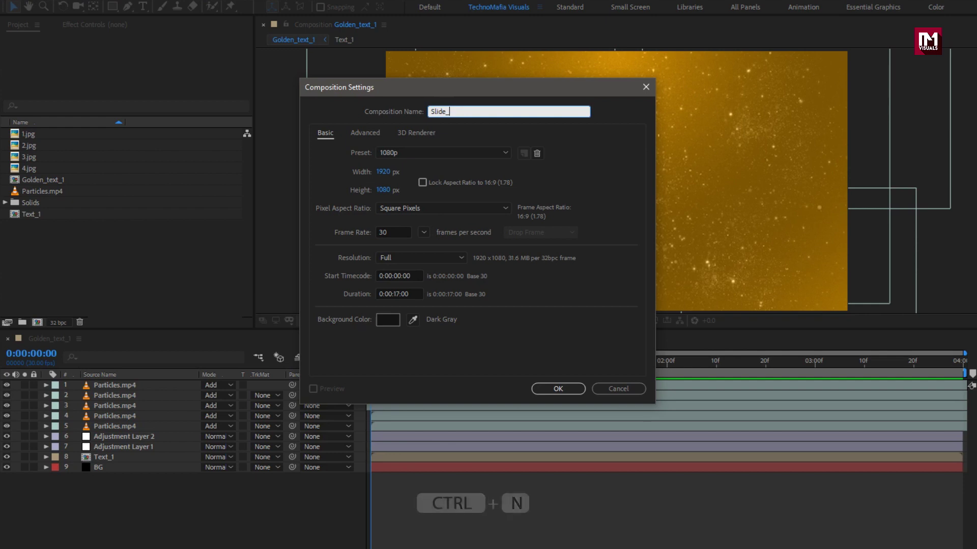
{"action": "left_click", "coordinate": [400, 291]}
{"action": "key", "text": "BackSpace"}
{"action": "key", "text": "BackSpace"}
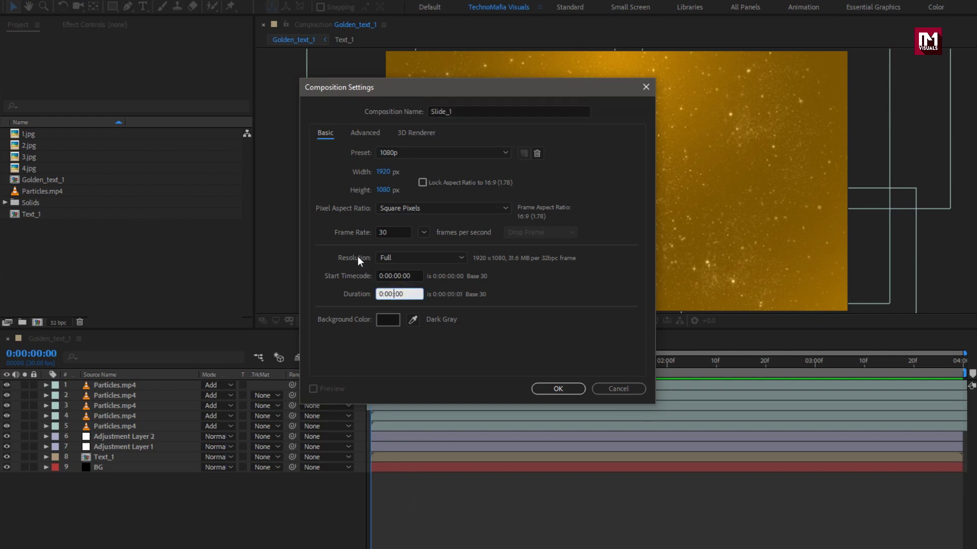
{"action": "type", "text": "08:00"}
{"action": "left_click", "coordinate": [546, 389]}
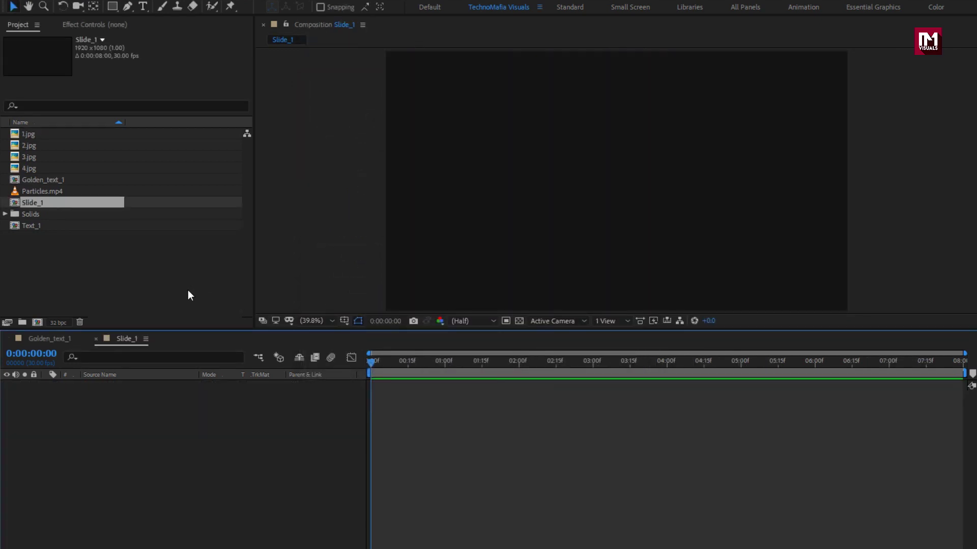
- Add a black full-size solid layer named BG to the Slide_1 composition
{"action": "right_click", "coordinate": [157, 438]}
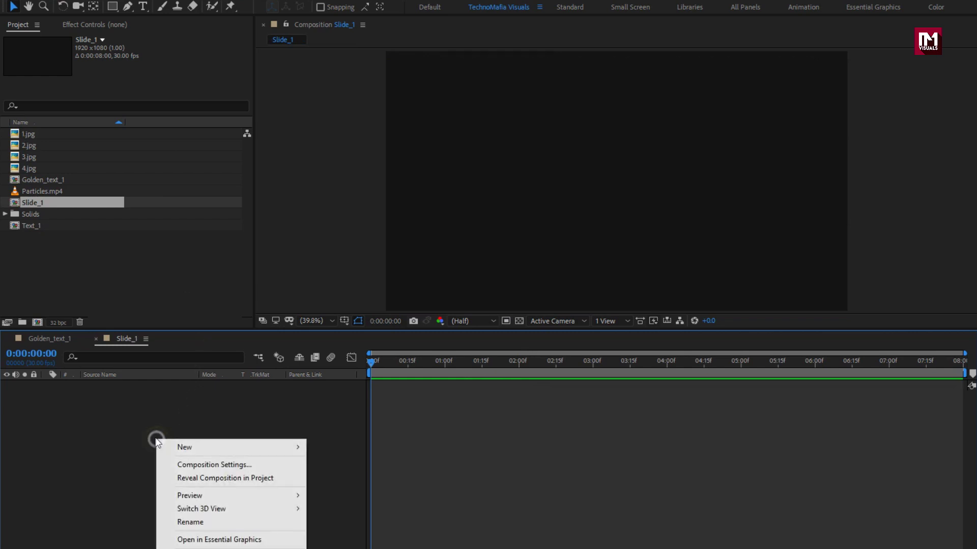
{"action": "mouse_move", "coordinate": [285, 447]}
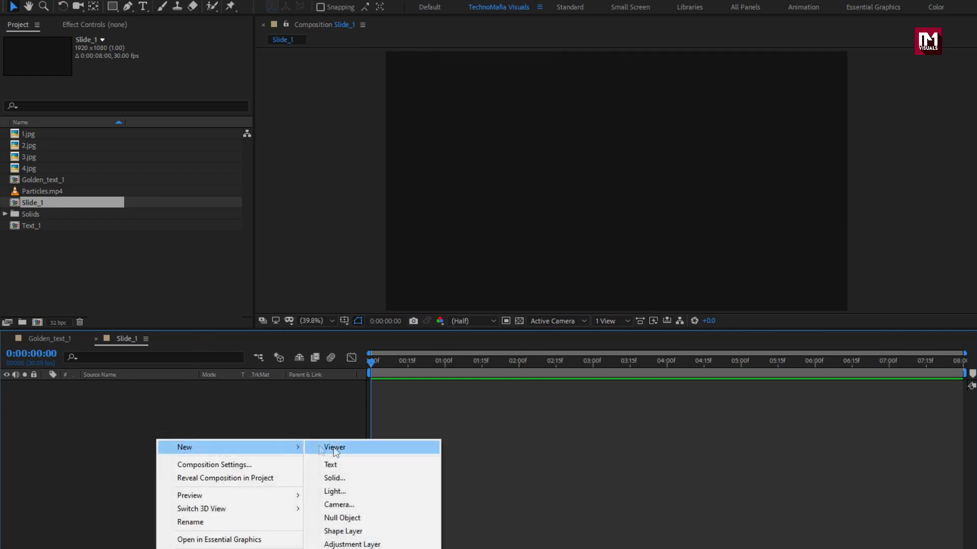
{"action": "left_click", "coordinate": [346, 478]}
{"action": "type", "text": "BG"}
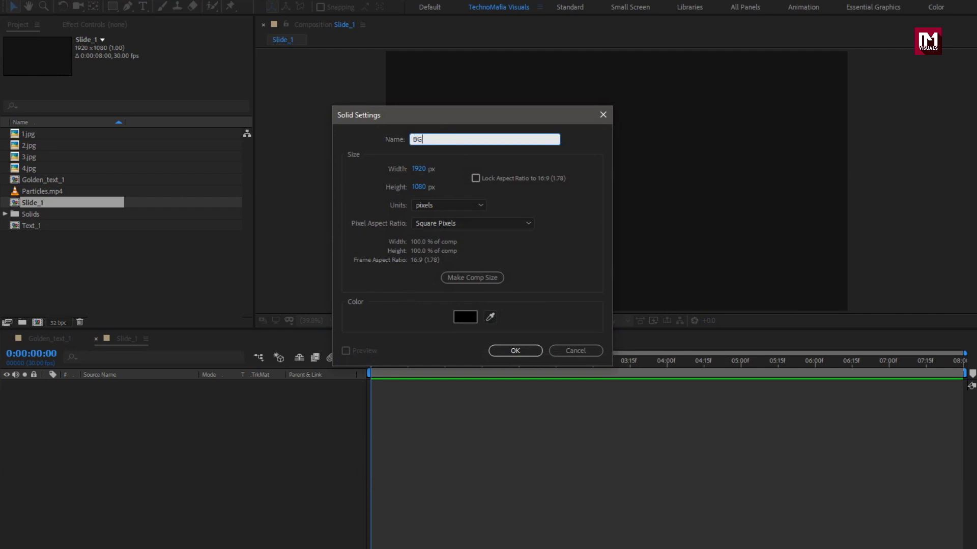
{"action": "left_click", "coordinate": [511, 352]}
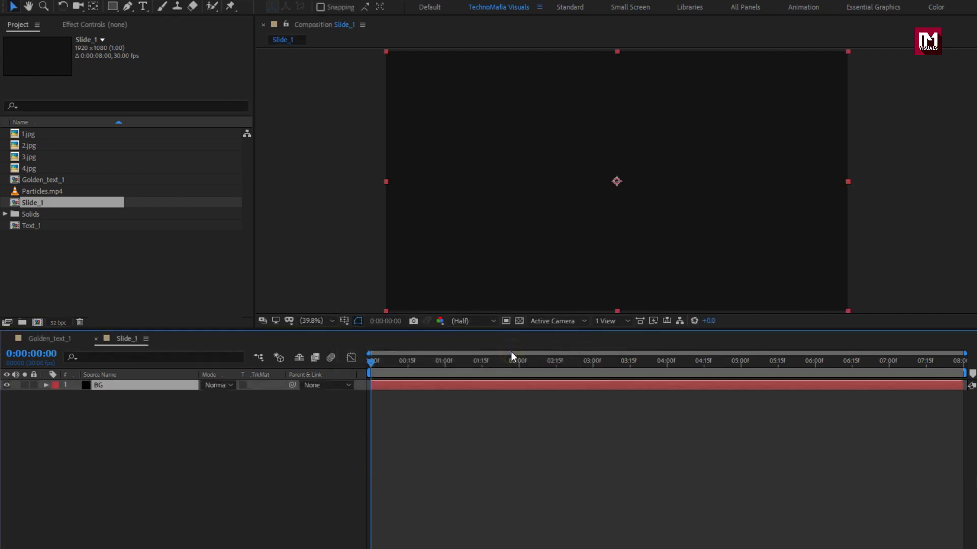
- Place 1.jpg above the BG layer and pre-compose it as Media_1, leaving all attributes in Slide_1
{"action": "left_click", "coordinate": [26, 133]}
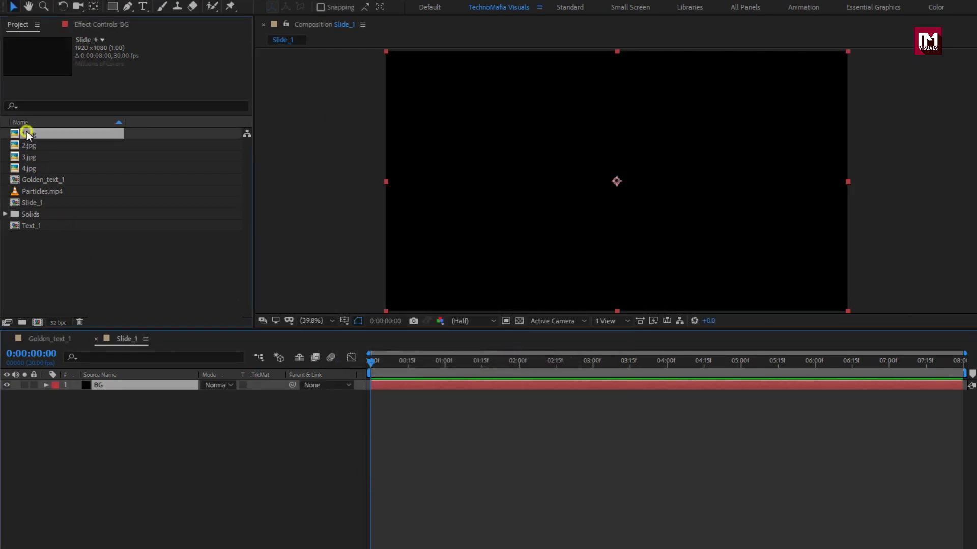
{"action": "left_click_drag", "start_coordinate": [32, 135], "coordinate": [120, 382]}
{"action": "key", "text": "s"}
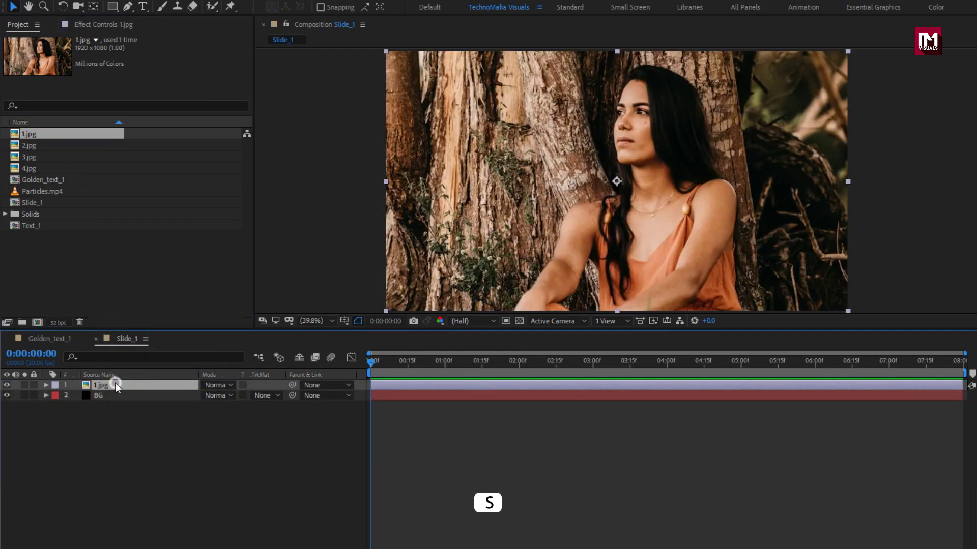
{"action": "right_click", "coordinate": [115, 383]}
{"action": "left_click", "coordinate": [139, 331]}
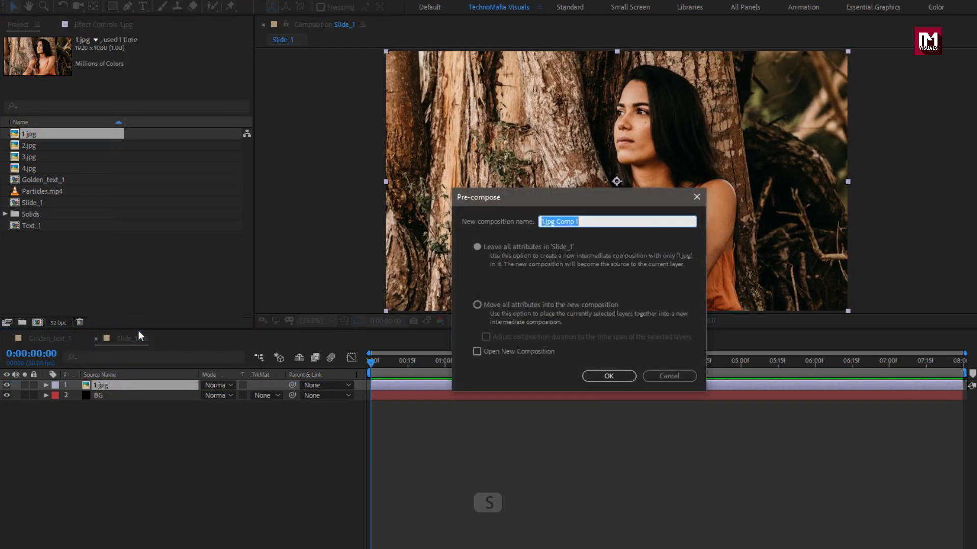
{"action": "type", "text": "Media_1"}
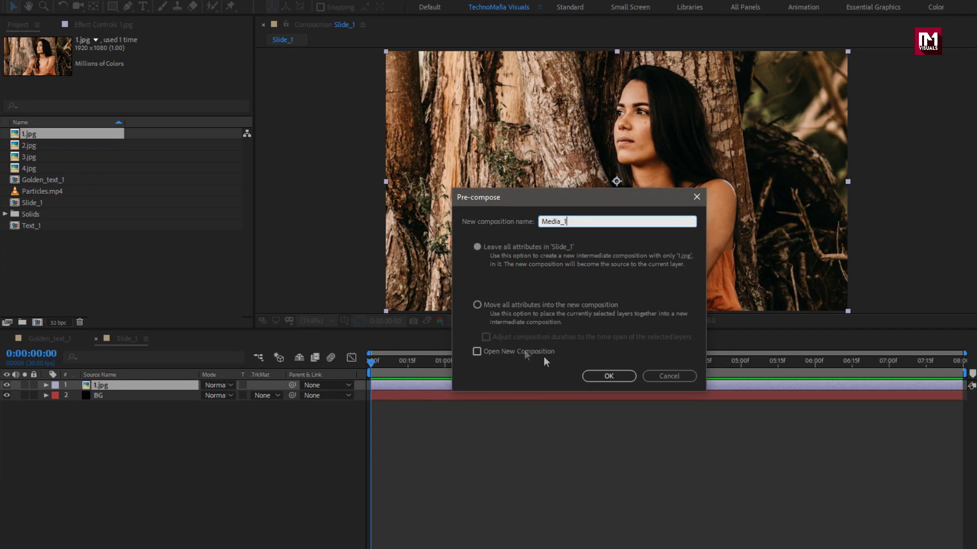
{"action": "left_click", "coordinate": [609, 377]}
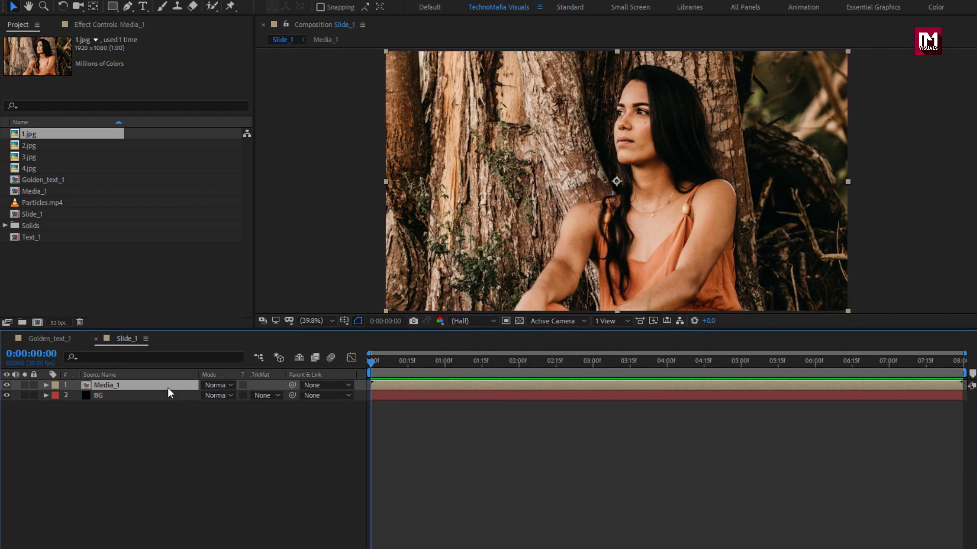
- Draw a closed, slanted four-cornered mask around the woman on the Media_1 layer with the Pen tool
{"action": "left_click", "coordinate": [126, 7]}
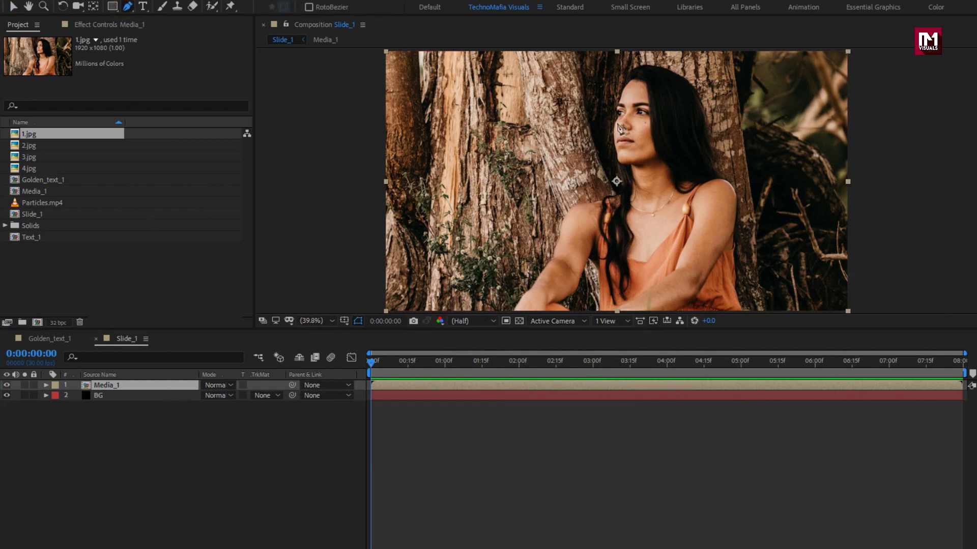
{"action": "key", "text": "comma"}
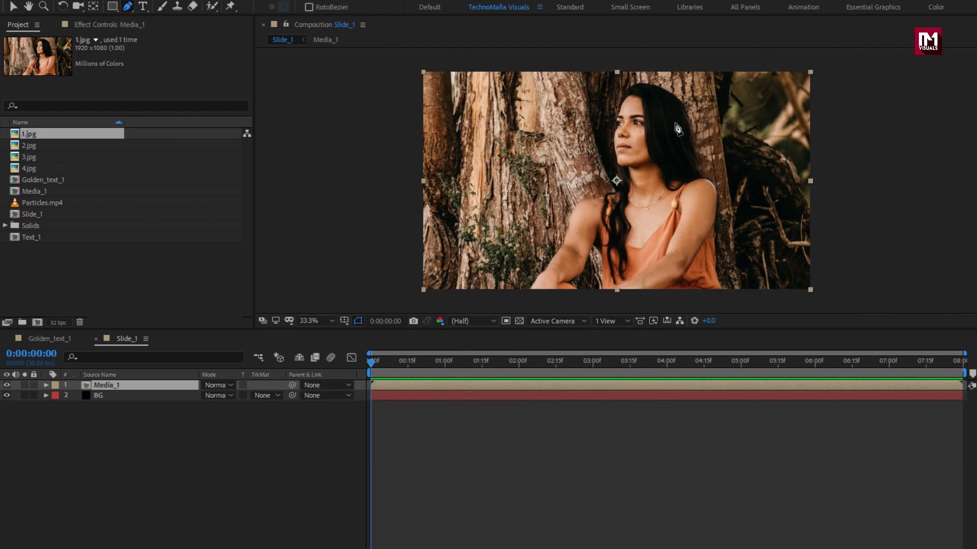
{"action": "left_click", "coordinate": [764, 72]}
{"action": "left_click", "coordinate": [722, 305]}
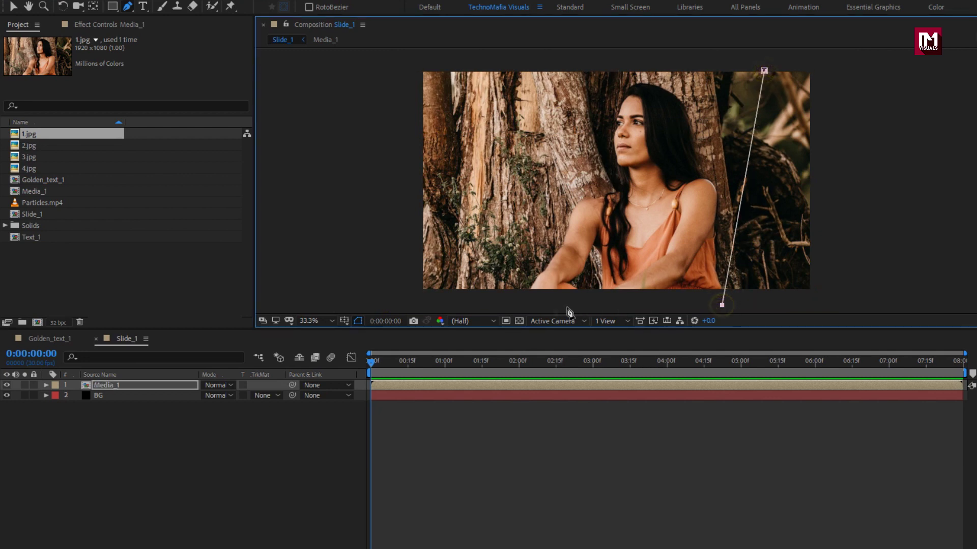
{"action": "left_click", "coordinate": [514, 304]}
{"action": "left_click", "coordinate": [549, 55]}
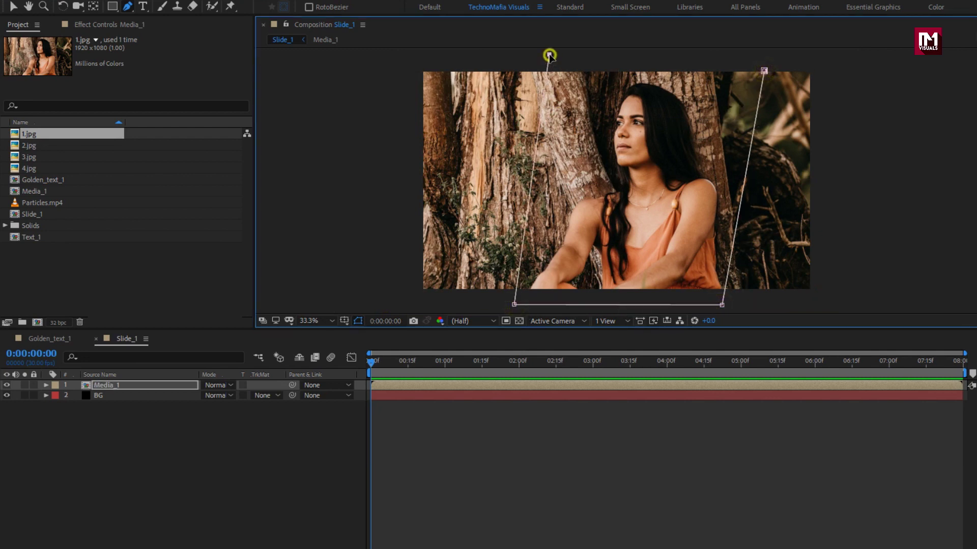
{"action": "left_click", "coordinate": [764, 71]}
- Fine-tune the mask on Media_1 by raising its upper-right corner slightly and moving both lower corners slightly inward
{"action": "left_click_drag", "start_coordinate": [764, 71], "coordinate": [765, 66]}
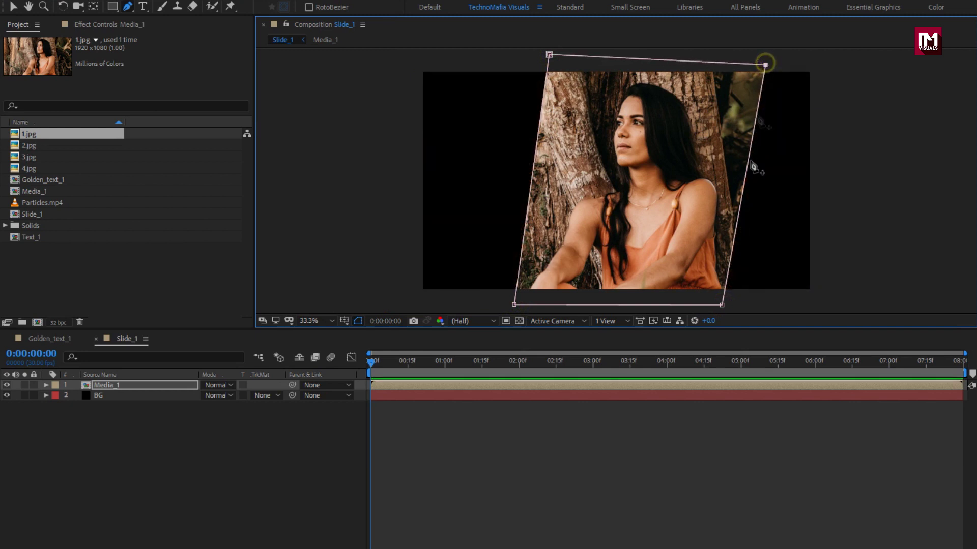
{"action": "left_click_drag", "start_coordinate": [721, 308], "coordinate": [718, 302]}
{"action": "left_click_drag", "start_coordinate": [513, 305], "coordinate": [519, 303]}
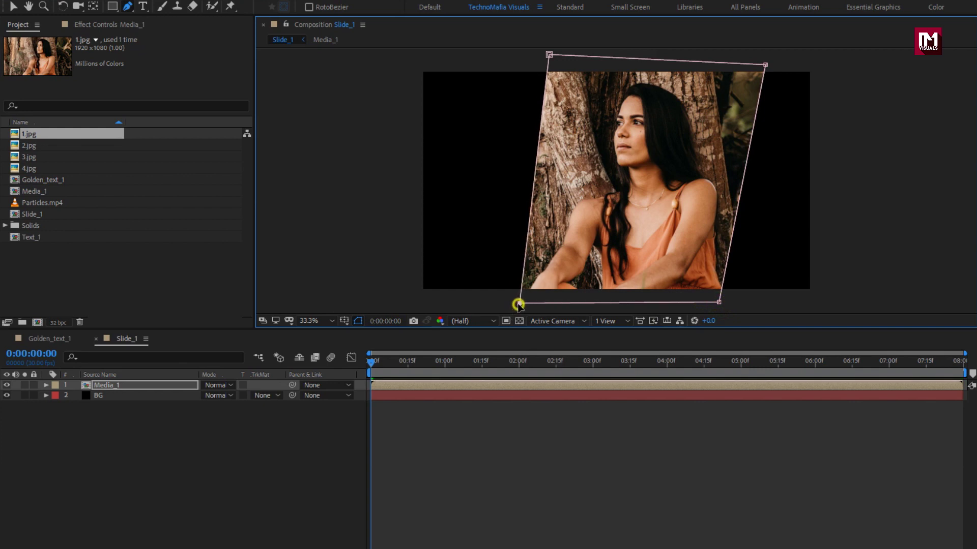
- Set the Mask Feather of Mask 1 on Media_1 to 253 pixels and collapse the layer's properties
{"action": "left_click", "coordinate": [46, 385]}
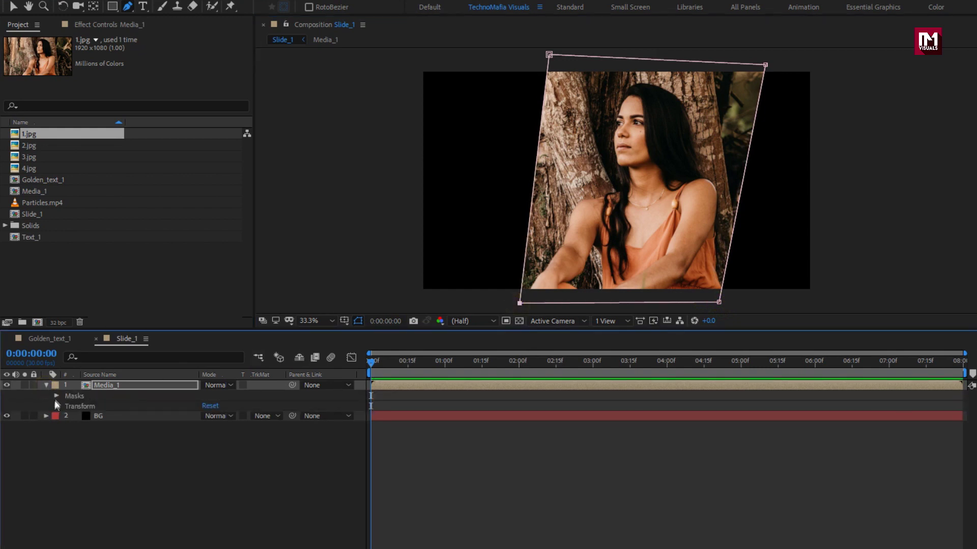
{"action": "left_click", "coordinate": [56, 396]}
{"action": "left_click", "coordinate": [67, 407]}
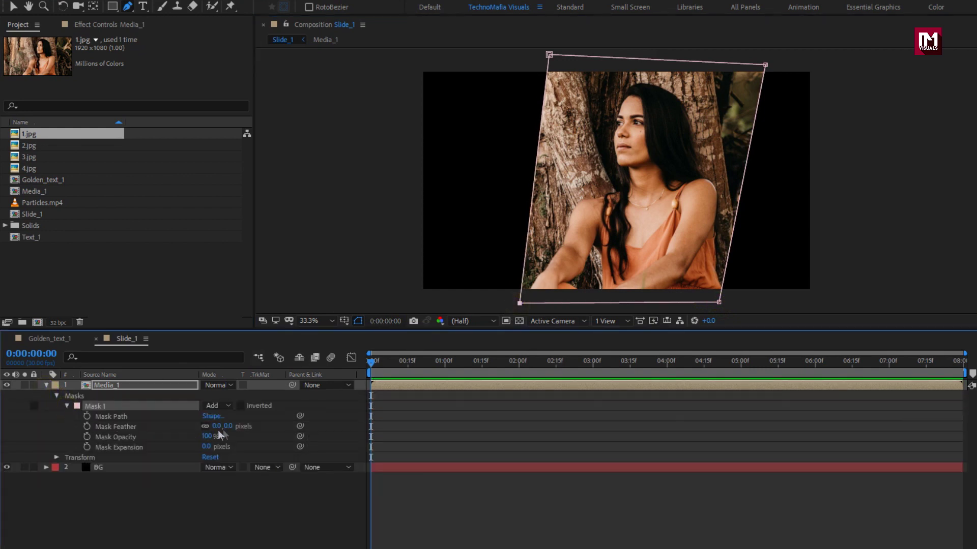
{"action": "left_click_drag", "start_coordinate": [217, 426], "coordinate": [355, 418]}
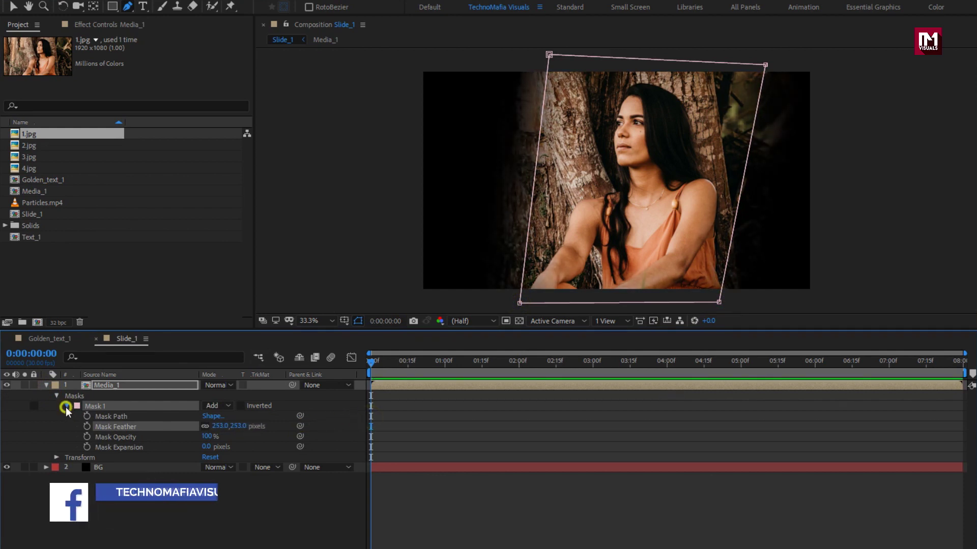
{"action": "left_click", "coordinate": [66, 407]}
{"action": "left_click", "coordinate": [46, 385]}
{"action": "left_click", "coordinate": [111, 388]}
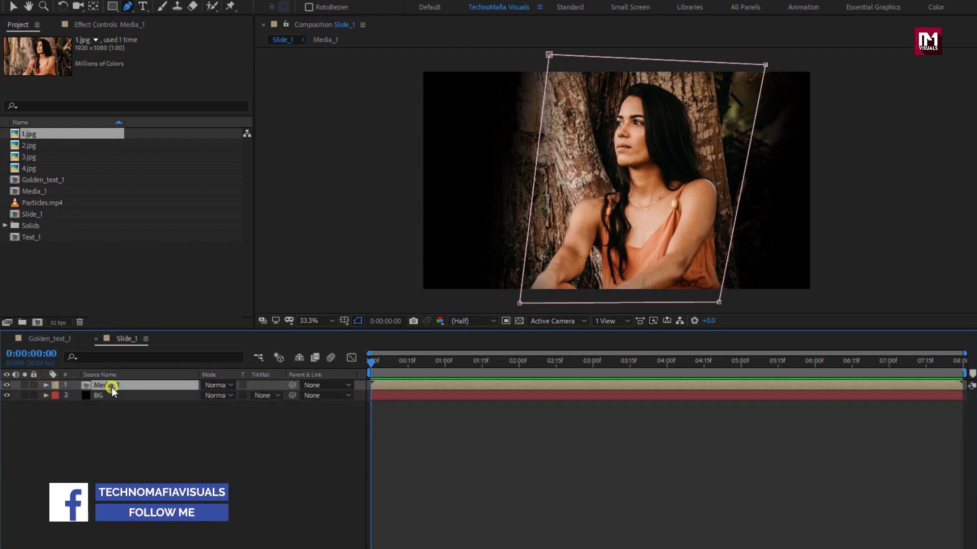
- Fade in the BG layer with opacity keyframes of 100% at 0:00:01:00 and 0% at 0:00:00:00
{"action": "left_click", "coordinate": [112, 396]}
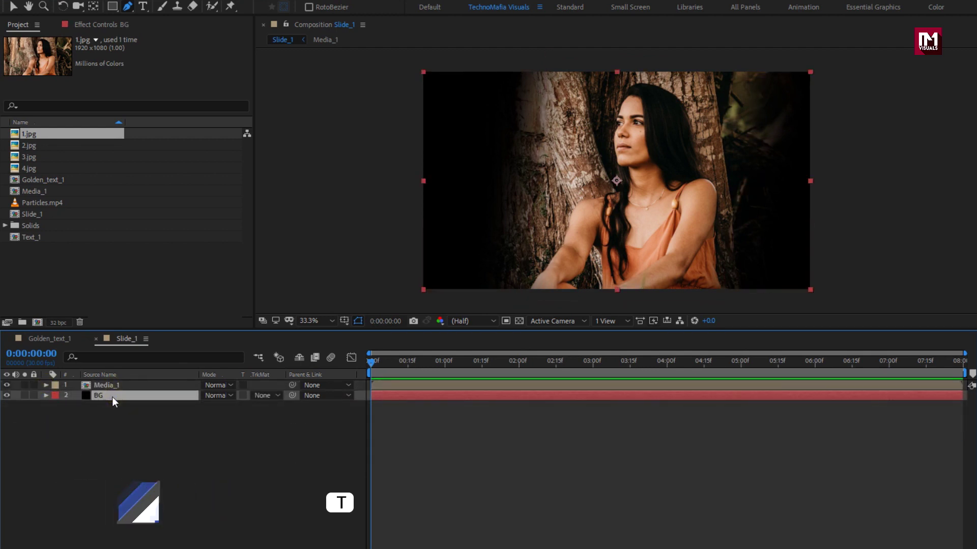
{"action": "key", "text": "t"}
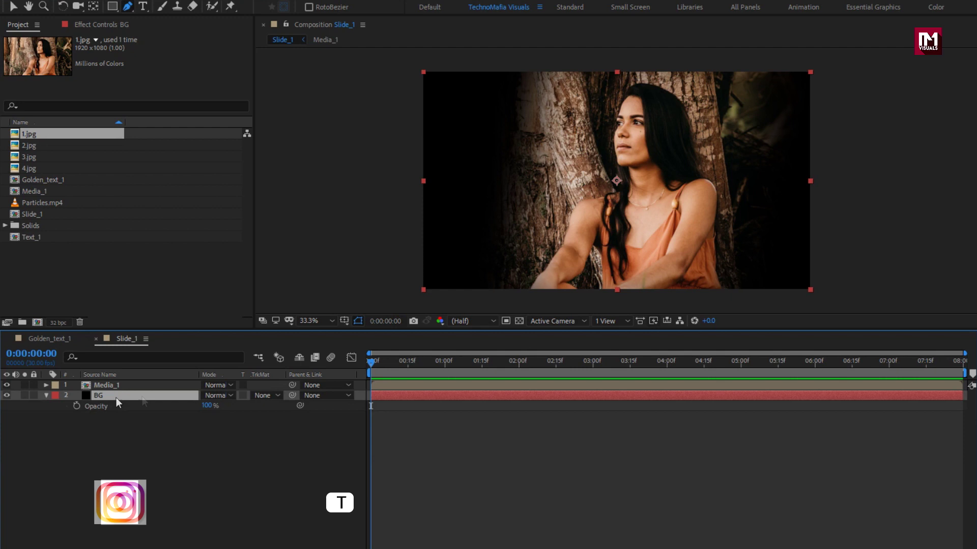
{"action": "left_click", "coordinate": [446, 369]}
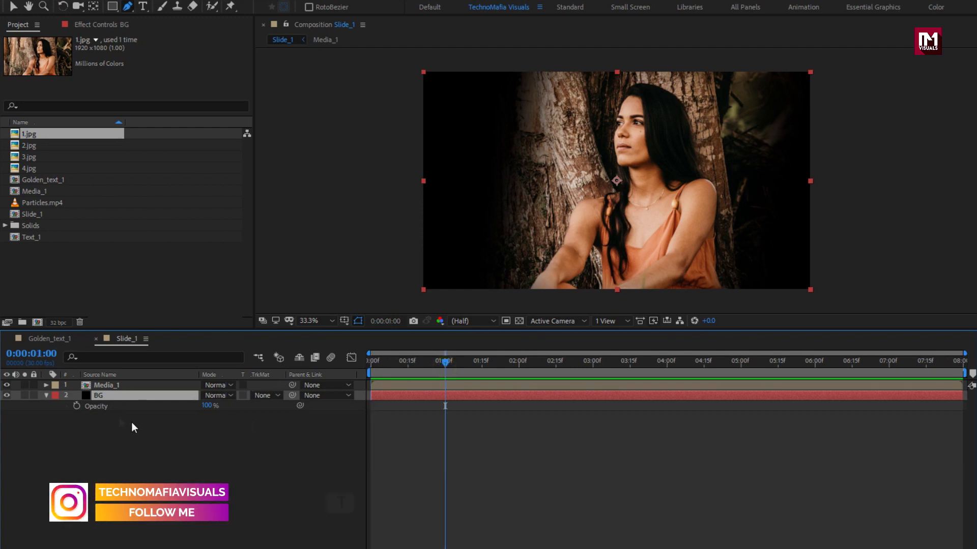
{"action": "left_click", "coordinate": [76, 405]}
{"action": "key", "text": "Home"}
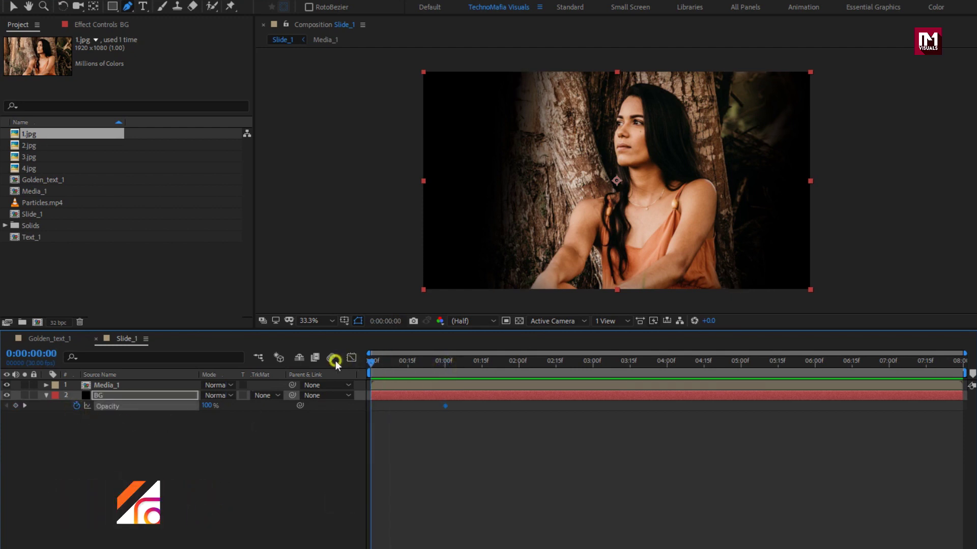
{"action": "left_click_drag", "start_coordinate": [207, 405], "coordinate": [53, 416]}
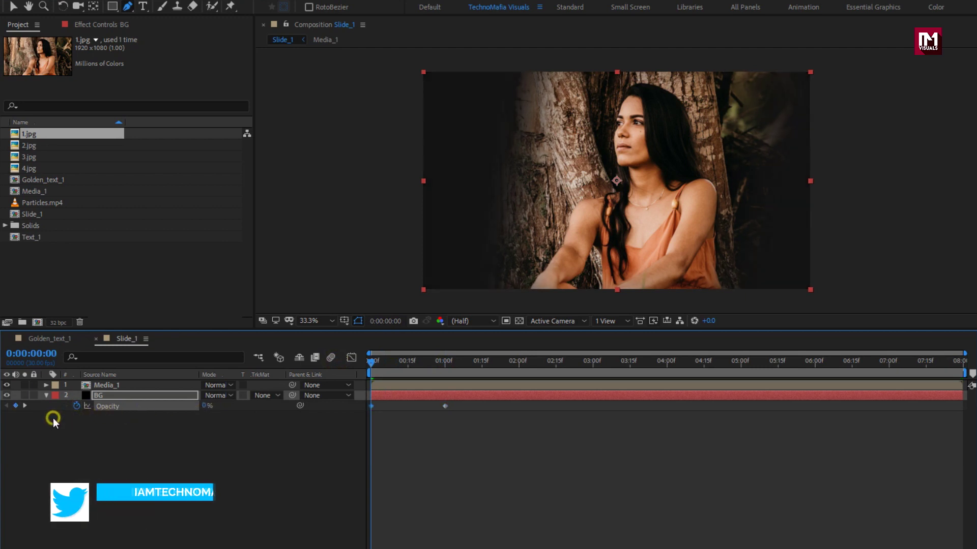
- Fade in the Media_1 layer with opacity keyframes of 100% at 0:00:01:15 and 0% at 0:00:00:00
{"action": "left_click", "coordinate": [105, 385]}
{"action": "left_click", "coordinate": [48, 396]}
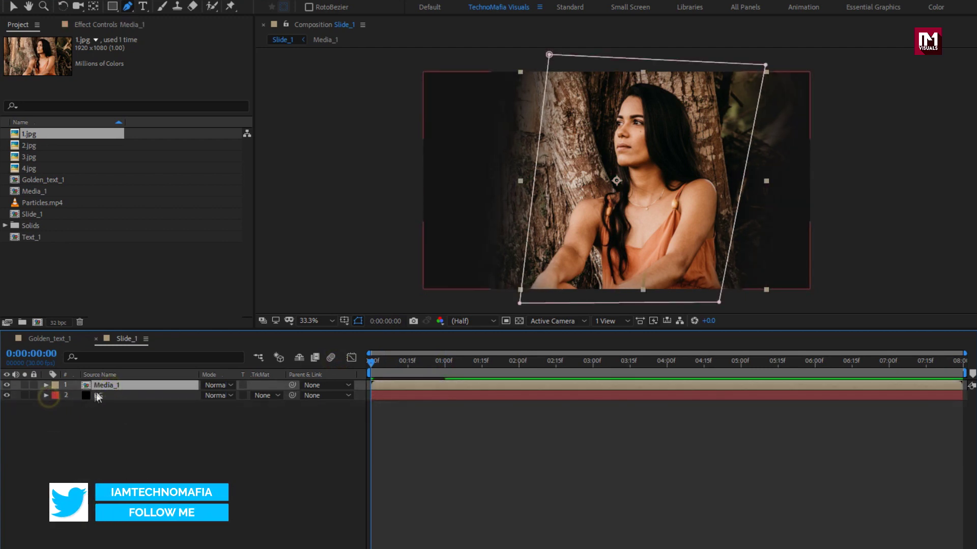
{"action": "key", "text": "t"}
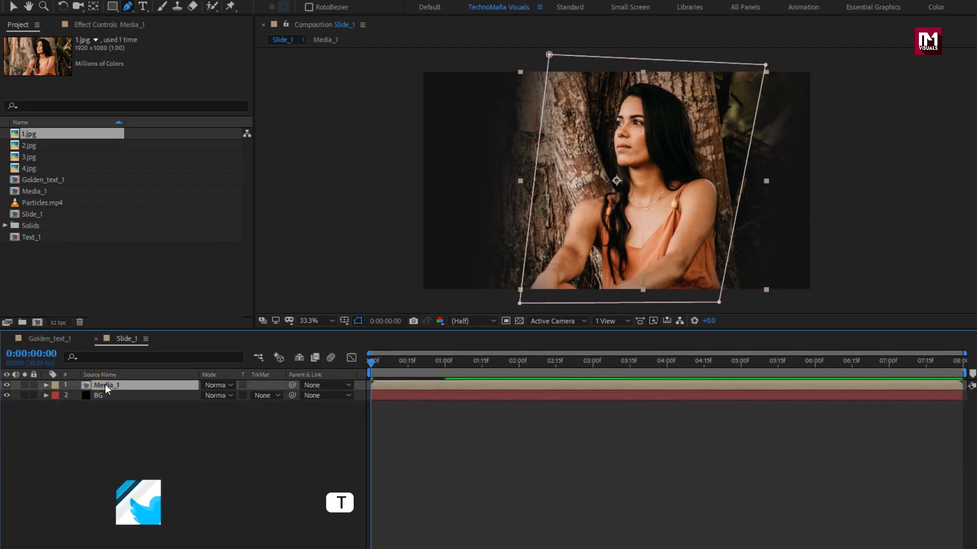
{"action": "left_click", "coordinate": [483, 373]}
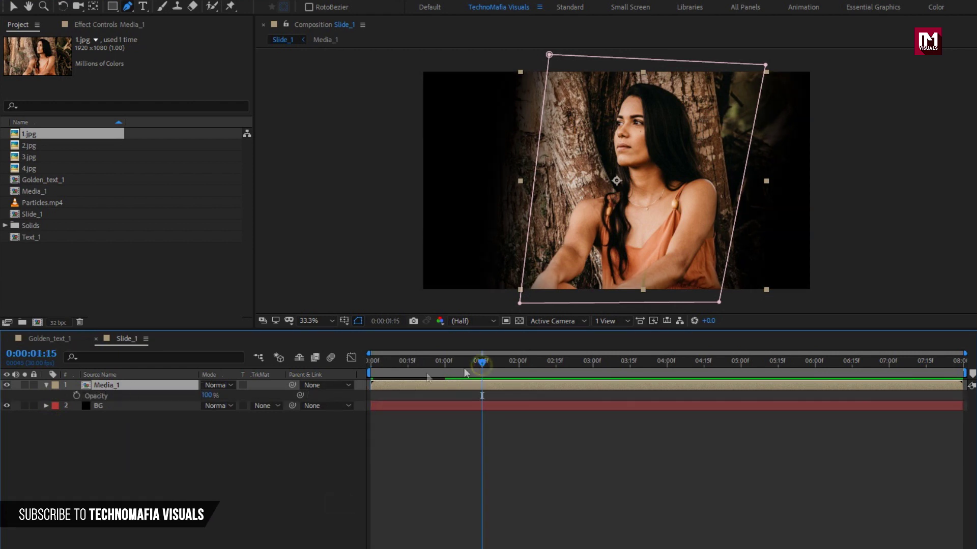
{"action": "left_click", "coordinate": [76, 397]}
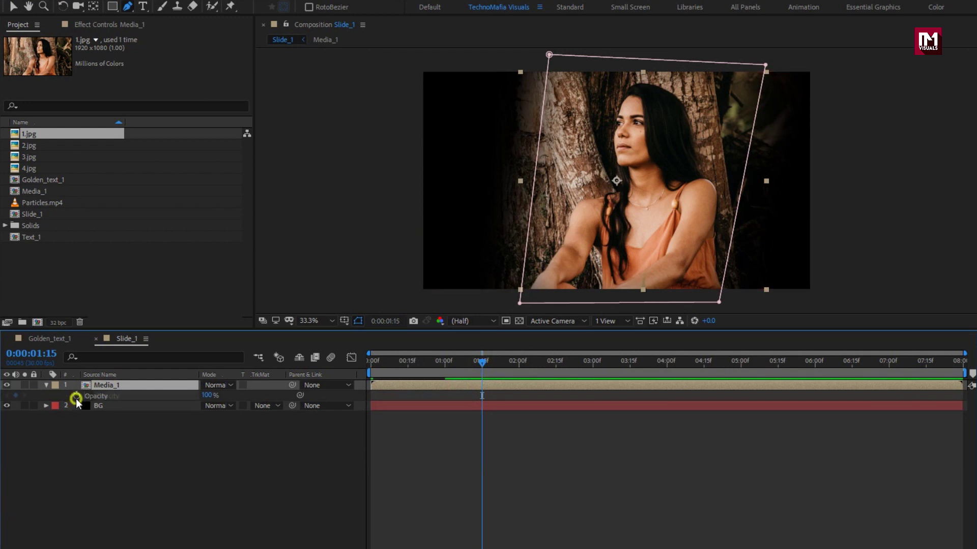
{"action": "left_click_drag", "start_coordinate": [385, 362], "coordinate": [308, 363]}
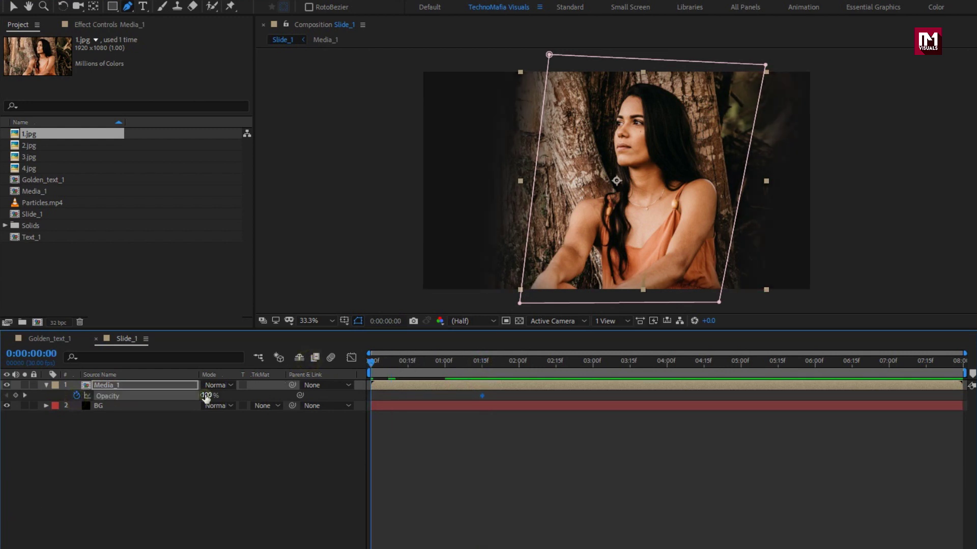
{"action": "left_click_drag", "start_coordinate": [207, 397], "coordinate": [79, 398]}
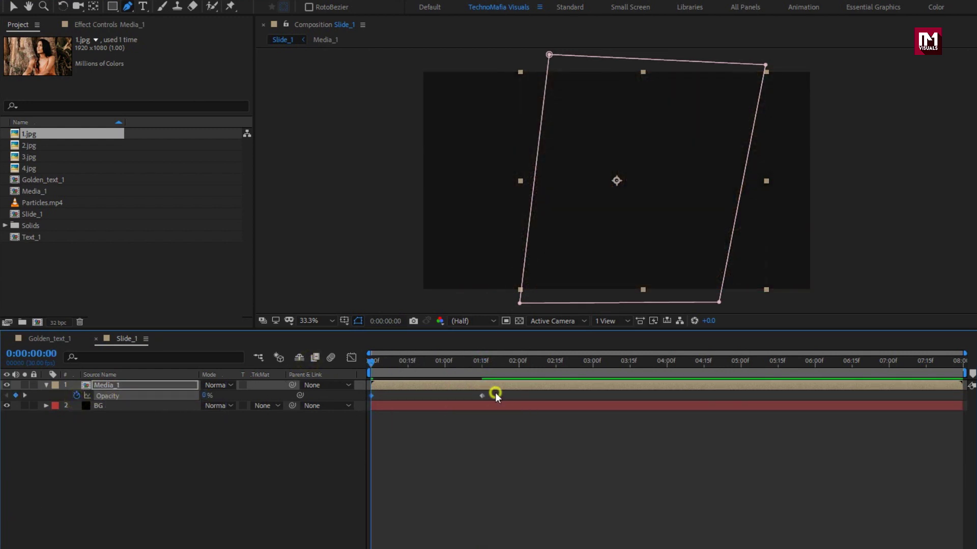
- Apply Easy Ease to both opacity keyframes of Media_1, preview the start of the fade, and collapse the layer's properties
{"action": "right_click", "coordinate": [372, 396]}
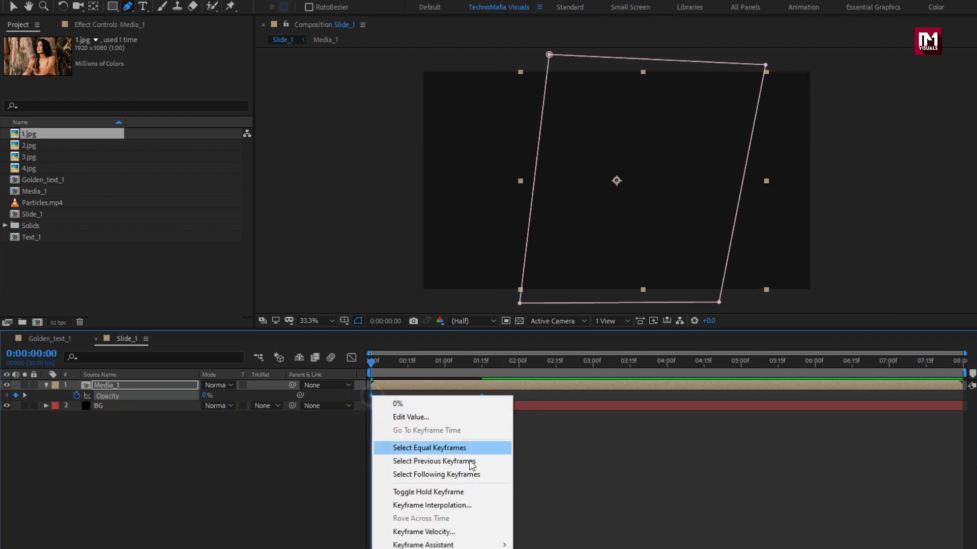
{"action": "mouse_move", "coordinate": [478, 543]}
{"action": "left_click", "coordinate": [537, 466]}
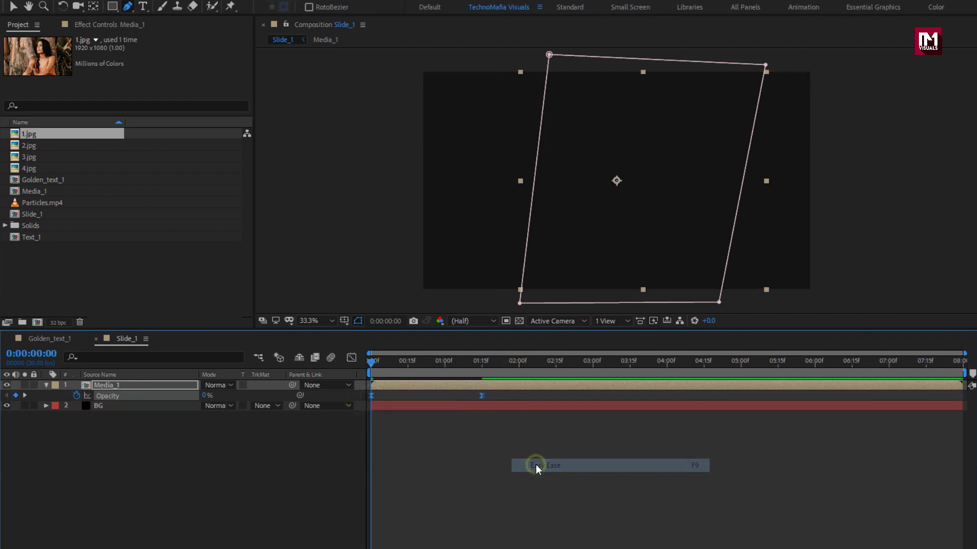
{"action": "mouse_move", "coordinate": [387, 367]}
{"action": "left_mouse_down"}
{"action": "mouse_move", "coordinate": [528, 364]}
{"action": "mouse_move", "coordinate": [378, 373]}
{"action": "left_mouse_up"}
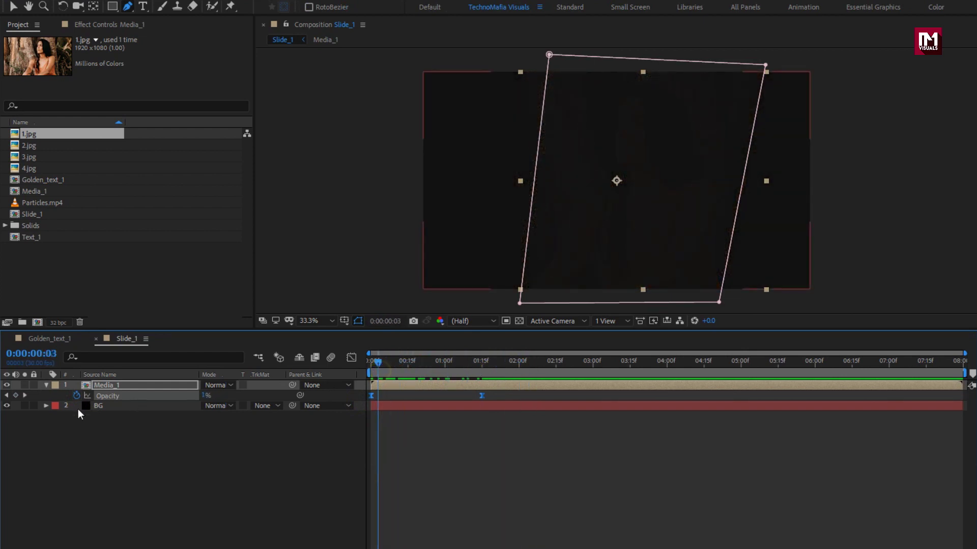
{"action": "left_click", "coordinate": [47, 385]}
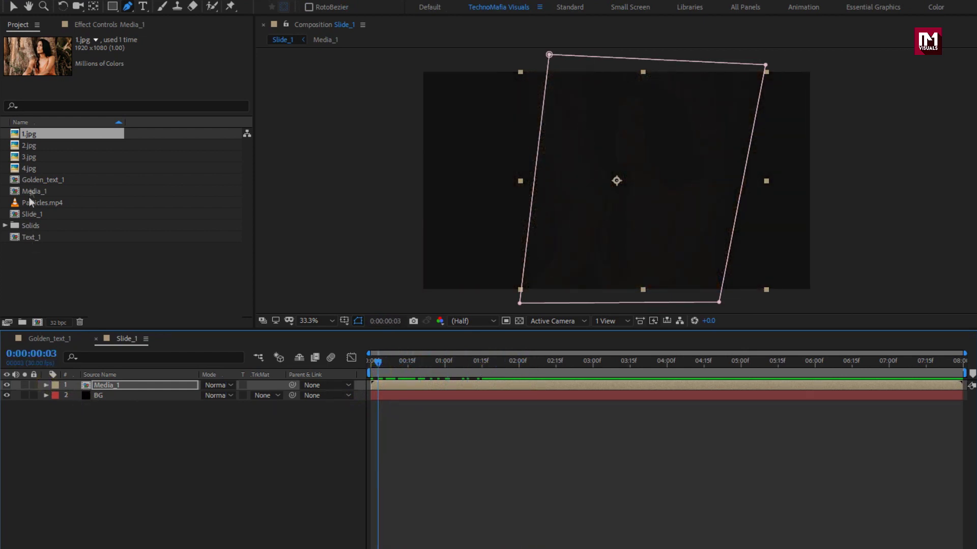
- Add 2.jpg above Media_1 in Slide_1 and pre-compose it as Media_2, leaving all attributes in Slide_1
{"action": "left_click_drag", "start_coordinate": [30, 148], "coordinate": [118, 385]}
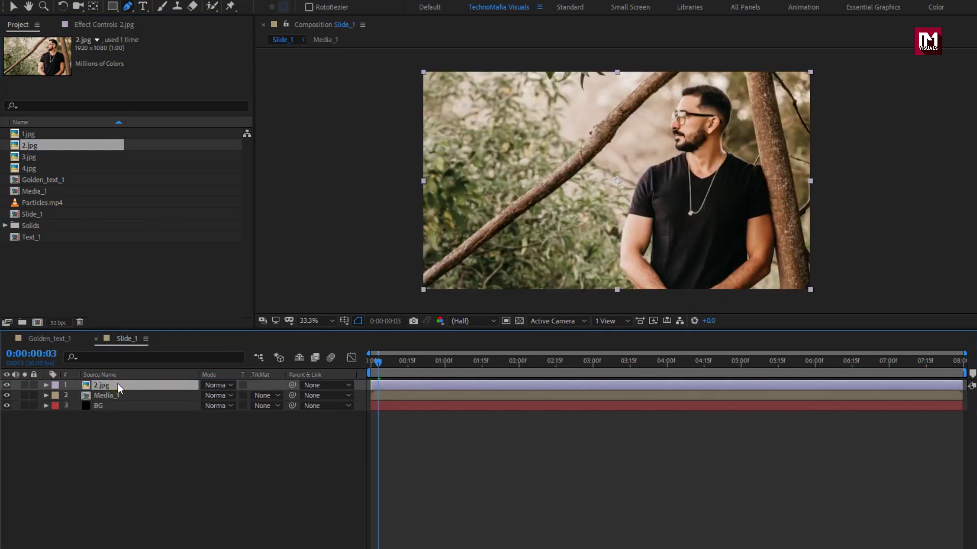
{"action": "right_click", "coordinate": [114, 383]}
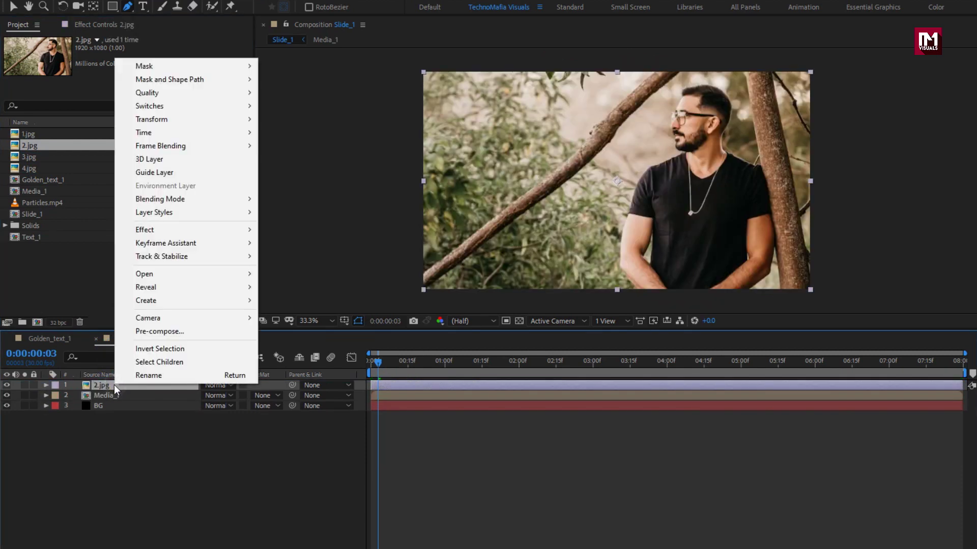
{"action": "left_click", "coordinate": [137, 332]}
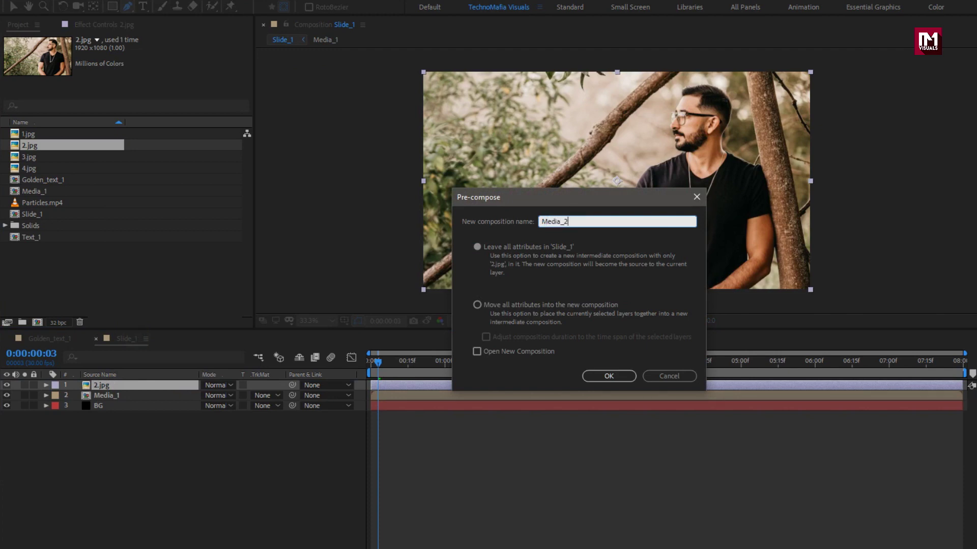
{"action": "left_click", "coordinate": [595, 374]}
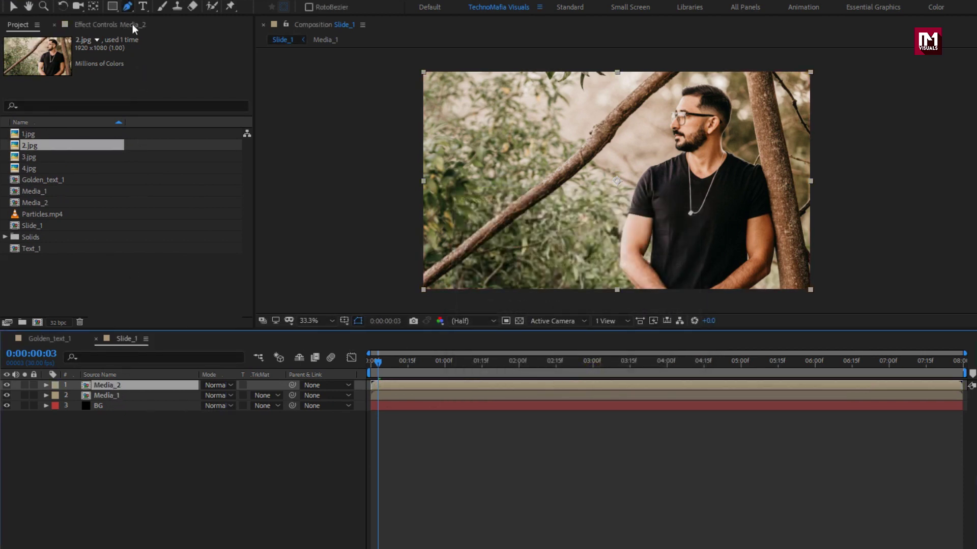
- Draw a closed four-cornered mask around the man on the Media_2 layer with the Pen tool
{"action": "left_click", "coordinate": [797, 63]}
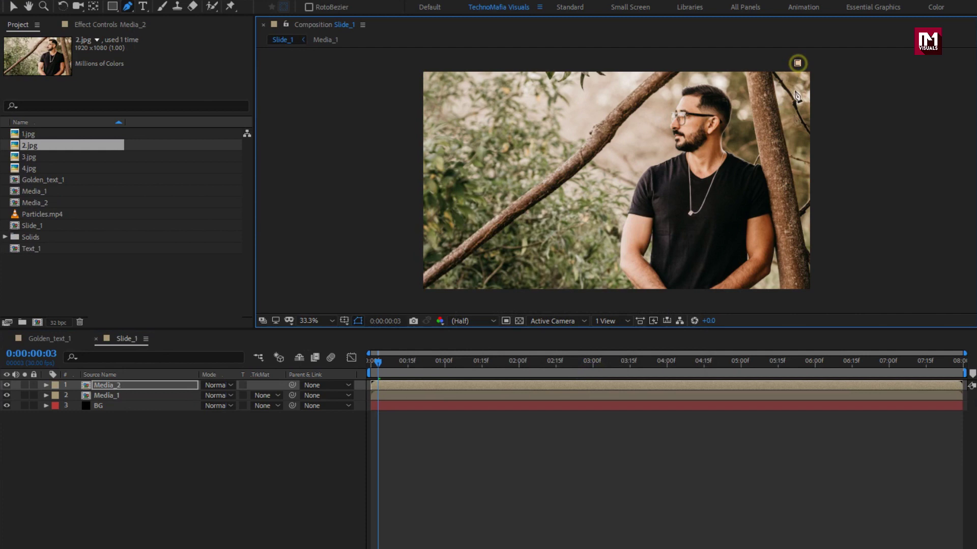
{"action": "left_click", "coordinate": [765, 299]}
{"action": "left_click", "coordinate": [601, 296]}
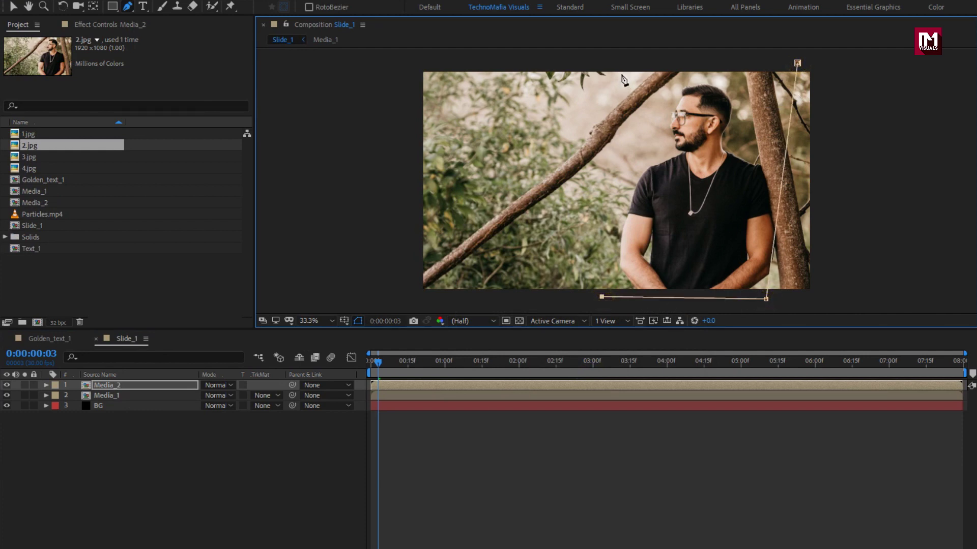
{"action": "left_click", "coordinate": [614, 57]}
{"action": "left_click", "coordinate": [797, 63]}
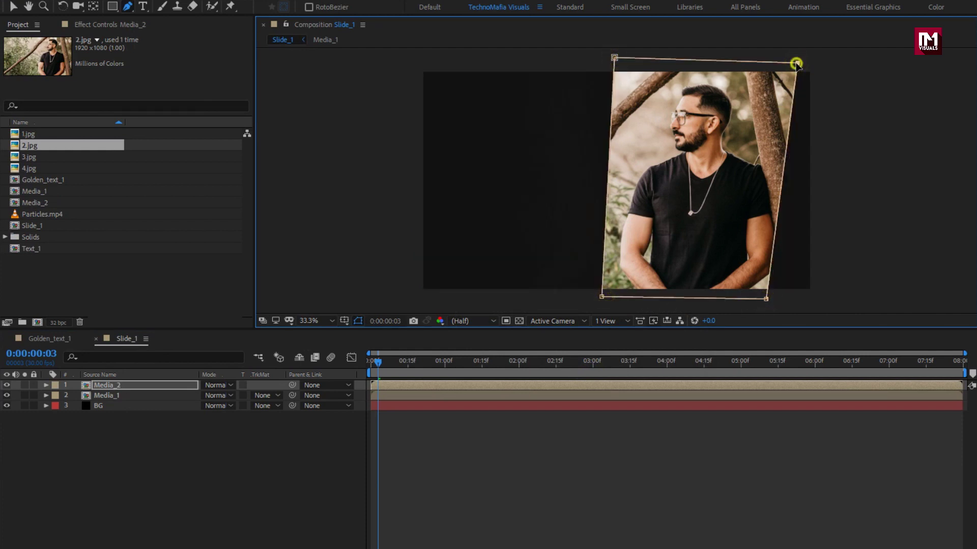
- Move the Media_2 mask's upper-right corner slightly outward and its lower-left corner slightly inward
{"action": "left_click_drag", "start_coordinate": [797, 63], "coordinate": [804, 62]}
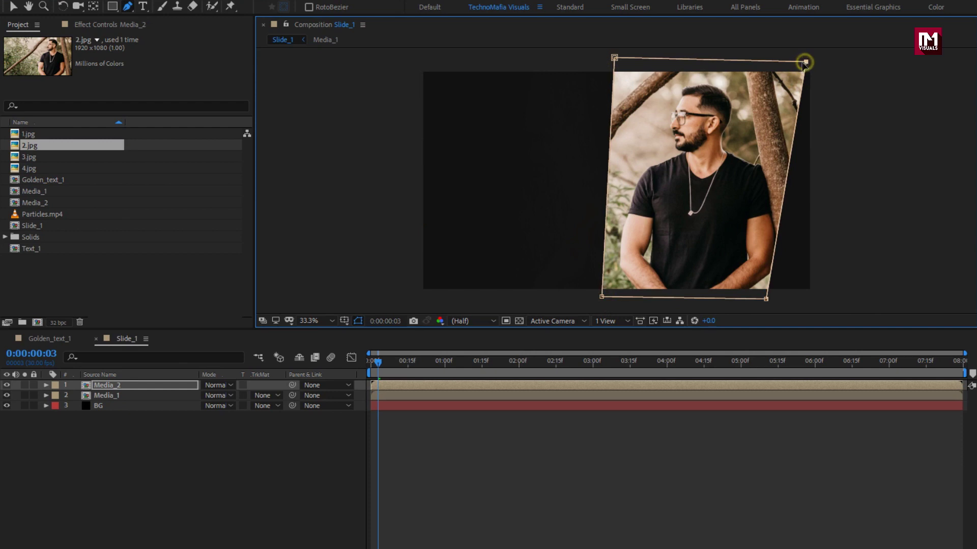
{"action": "left_click", "coordinate": [601, 297]}
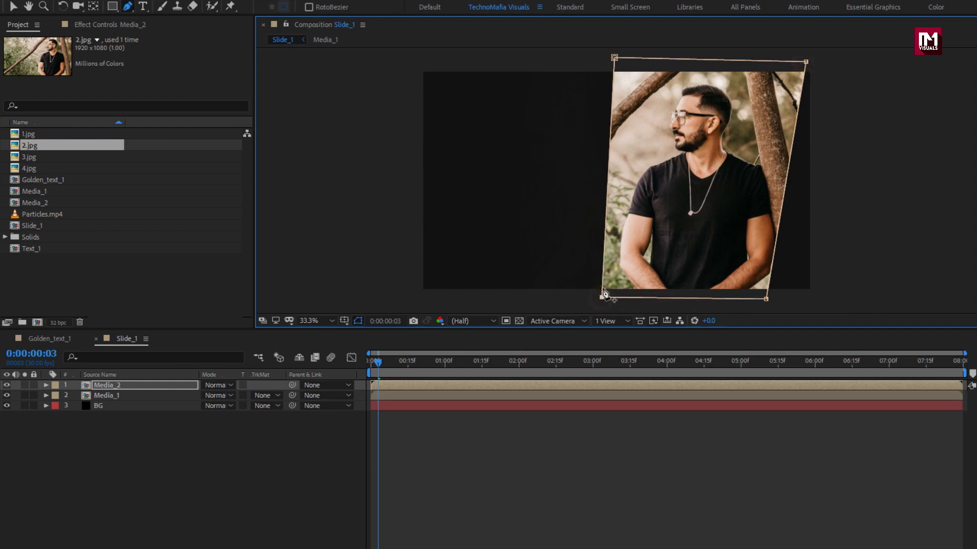
{"action": "left_click_drag", "start_coordinate": [602, 299], "coordinate": [614, 294]}
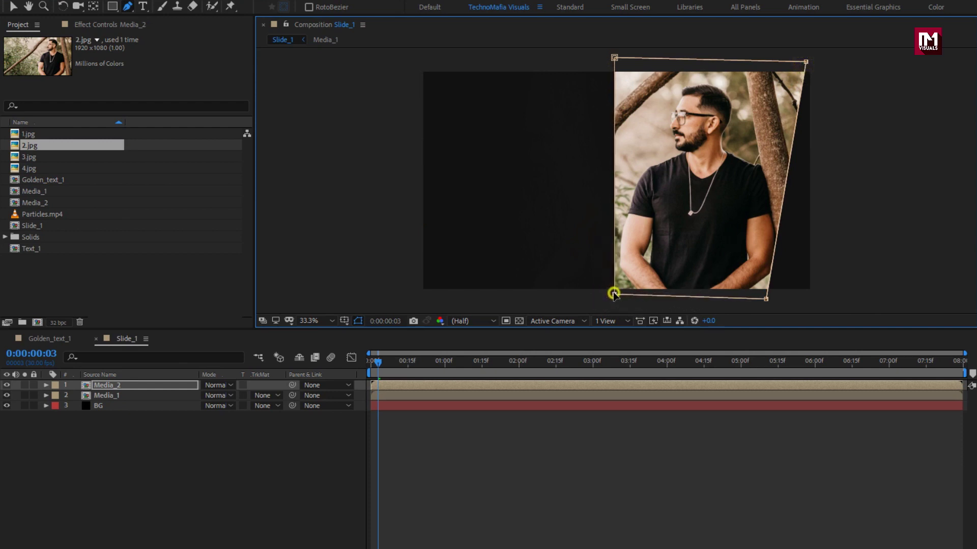
- Set the Mask Feather of Mask 1 on Media_2 to 270 pixels
{"action": "left_click", "coordinate": [111, 385]}
{"action": "left_click", "coordinate": [45, 385]}
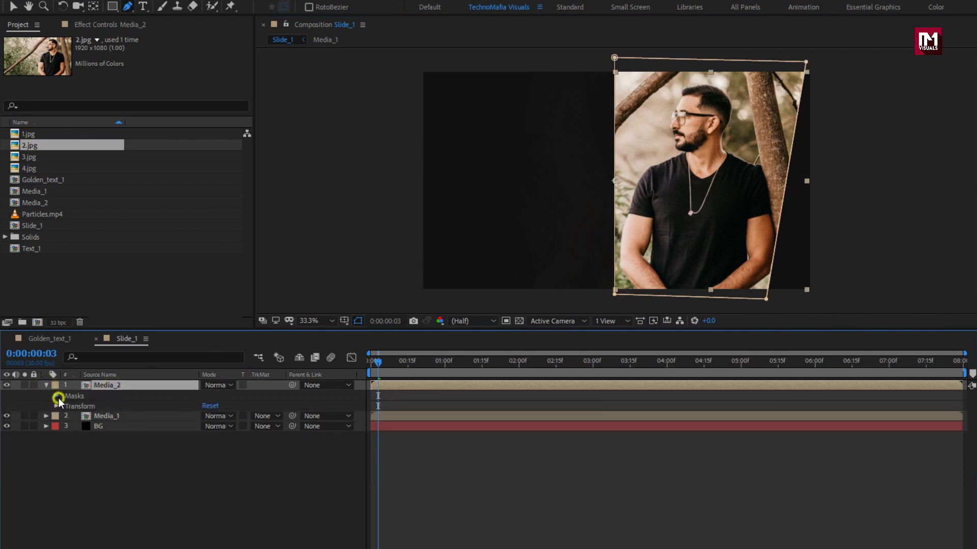
{"action": "left_click", "coordinate": [56, 396]}
{"action": "left_click", "coordinate": [67, 406]}
{"action": "left_click_drag", "start_coordinate": [216, 426], "coordinate": [381, 418]}
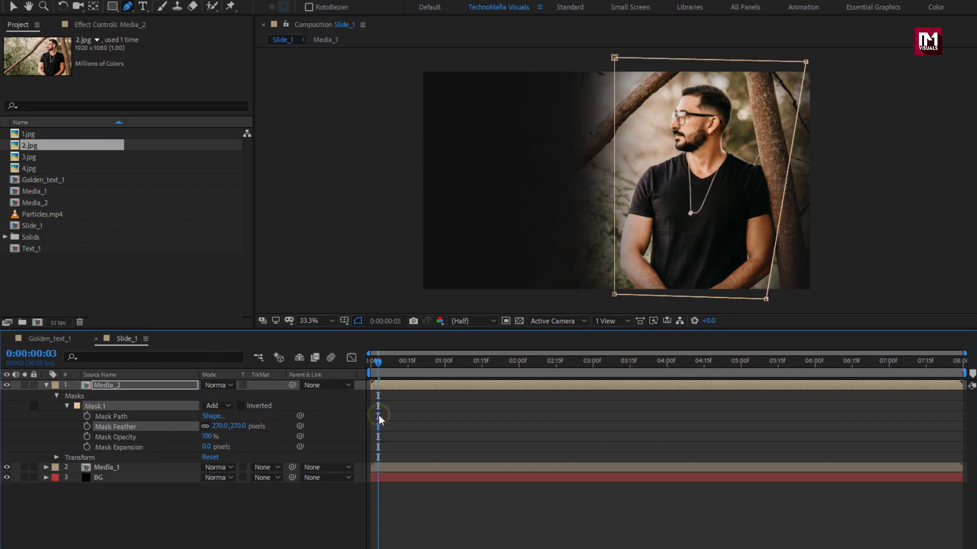
- Slant the left edge of the Media_2 mask by moving its upper corner inward and lower corner outward, then collapse the layer's properties
{"action": "left_click", "coordinate": [124, 387]}
{"action": "left_click", "coordinate": [615, 294]}
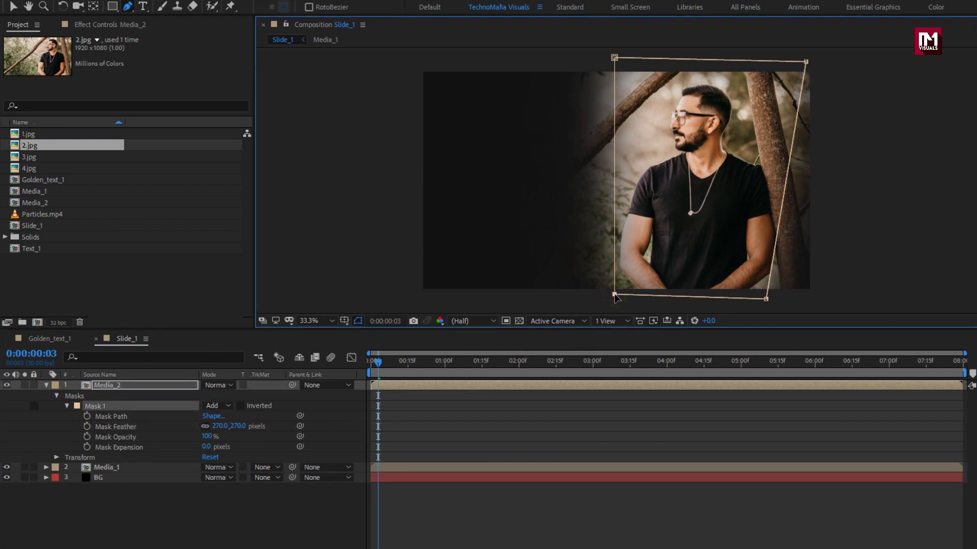
{"action": "left_click_drag", "start_coordinate": [615, 294], "coordinate": [589, 300]}
{"action": "left_click_drag", "start_coordinate": [614, 58], "coordinate": [656, 57]}
{"action": "left_click_drag", "start_coordinate": [589, 300], "coordinate": [552, 294]}
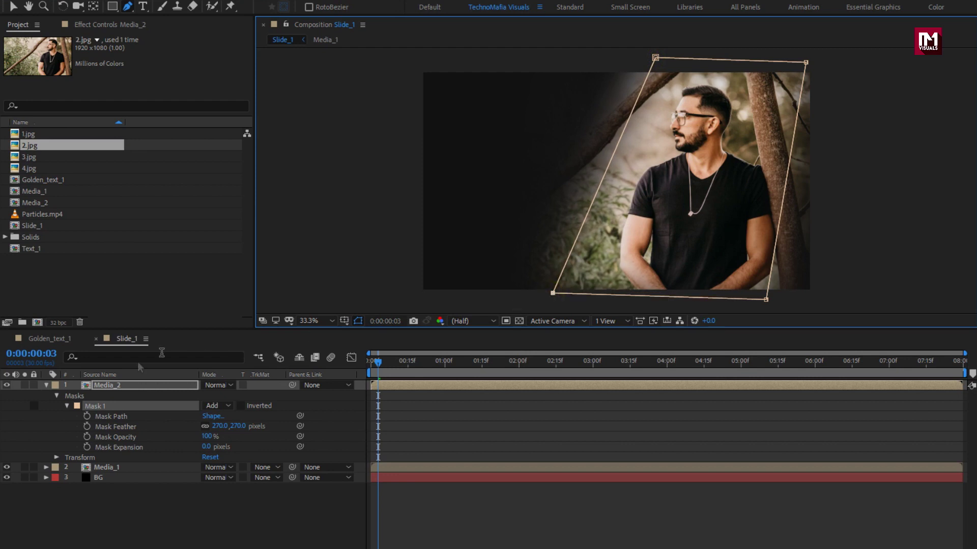
{"action": "left_click", "coordinate": [116, 386]}
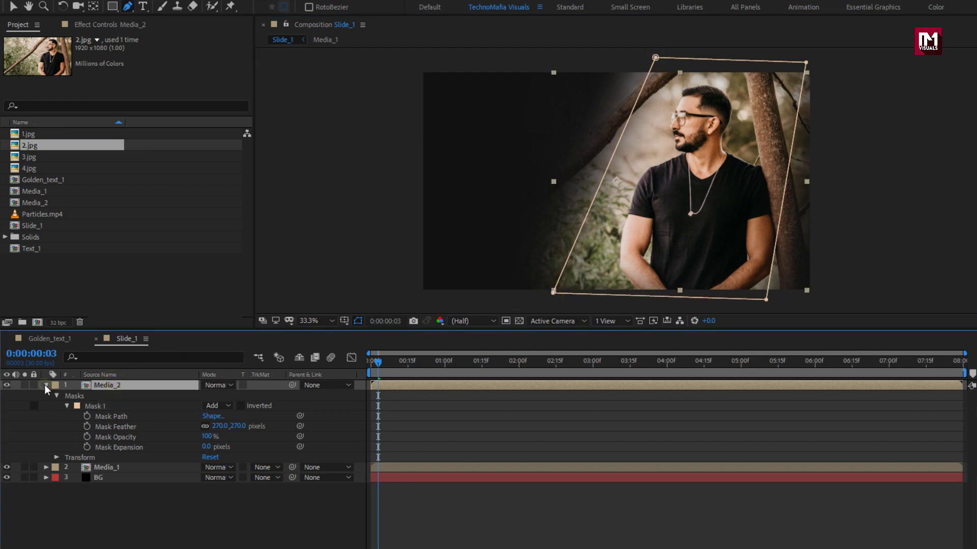
{"action": "left_click", "coordinate": [46, 385]}
- Fade in the Media_2 layer with opacity keyframes of 100% at 0:00:01:15 and 0% at 0:00:00:00
{"action": "key", "text": "t"}
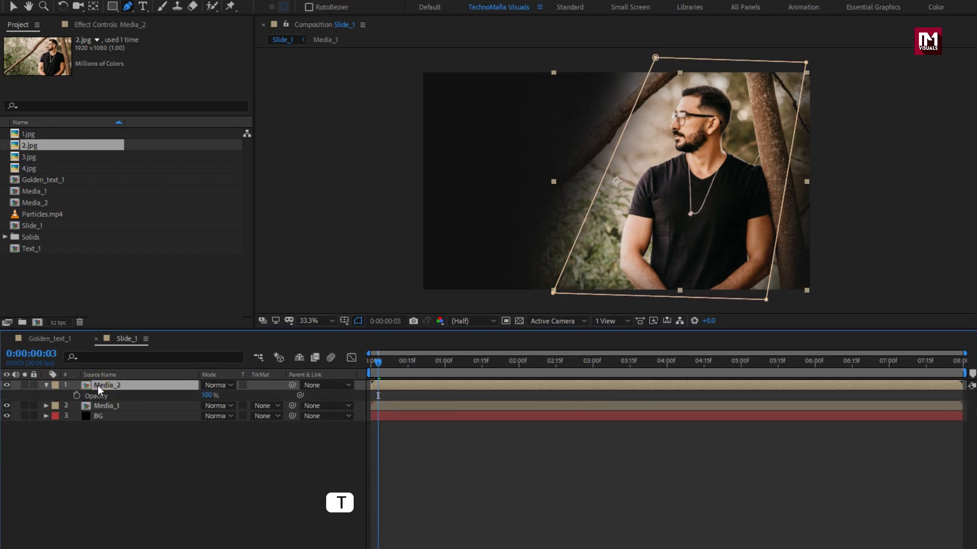
{"action": "left_click", "coordinate": [481, 365]}
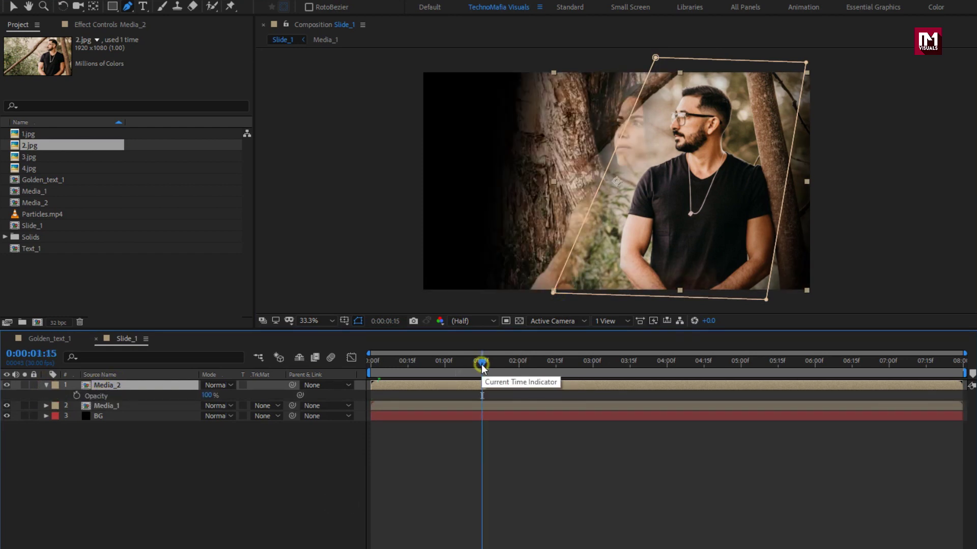
{"action": "left_click", "coordinate": [76, 396]}
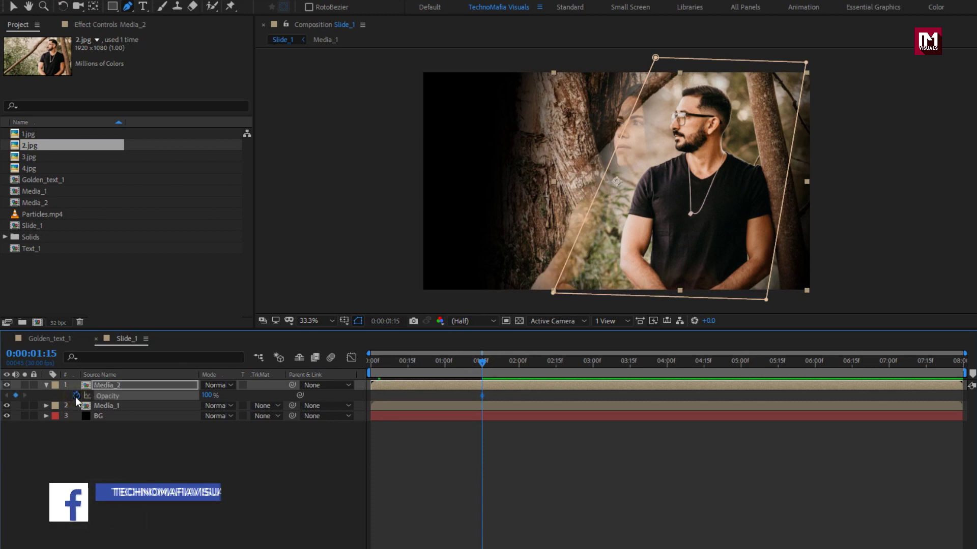
{"action": "left_click_drag", "start_coordinate": [368, 366], "coordinate": [340, 365]}
{"action": "left_click_drag", "start_coordinate": [206, 396], "coordinate": [74, 413]}
- Apply Easy Ease to both opacity keyframes of Media_2 and scrub through the fade to preview it
{"action": "left_click_drag", "start_coordinate": [490, 402], "coordinate": [372, 399]}
{"action": "right_click", "coordinate": [371, 395]}
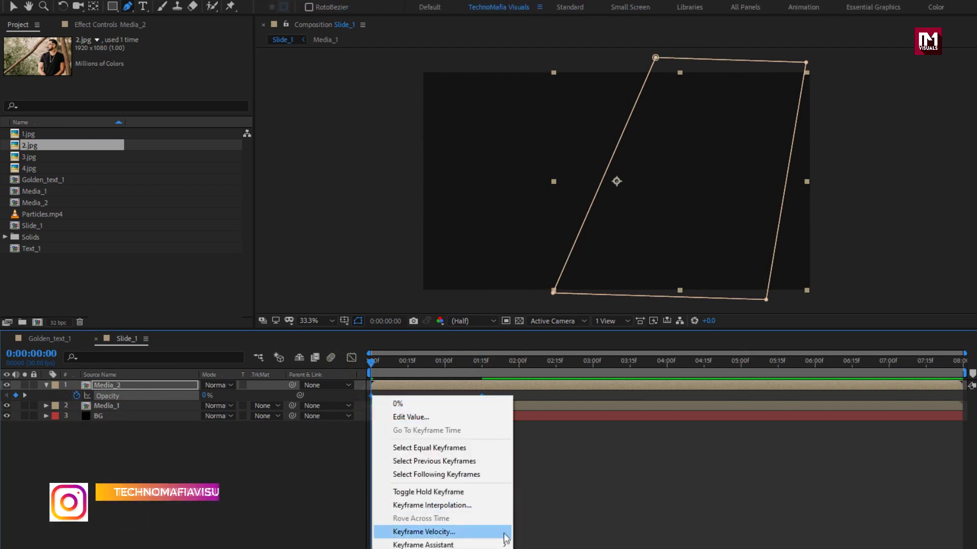
{"action": "mouse_move", "coordinate": [433, 545]}
{"action": "left_click", "coordinate": [544, 465]}
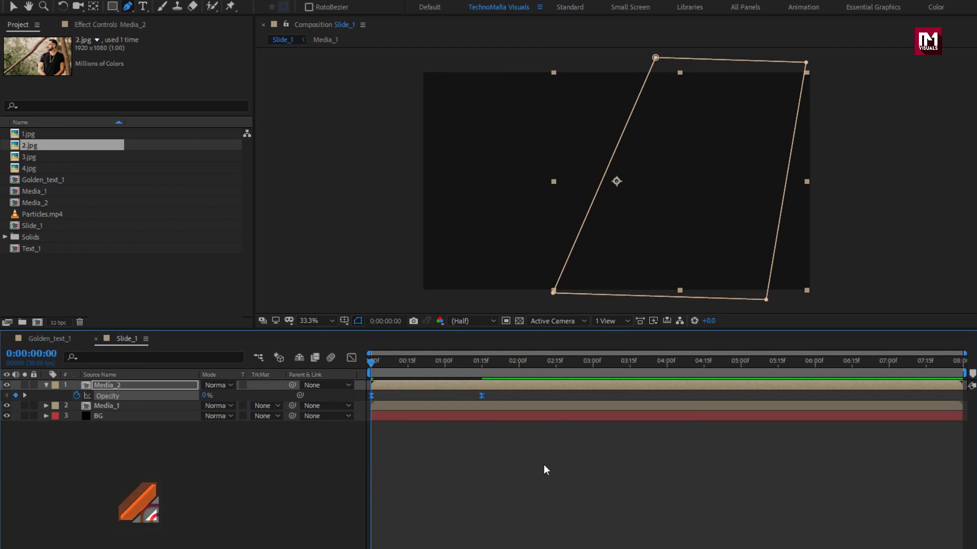
{"action": "left_click_drag", "start_coordinate": [406, 363], "coordinate": [472, 364]}
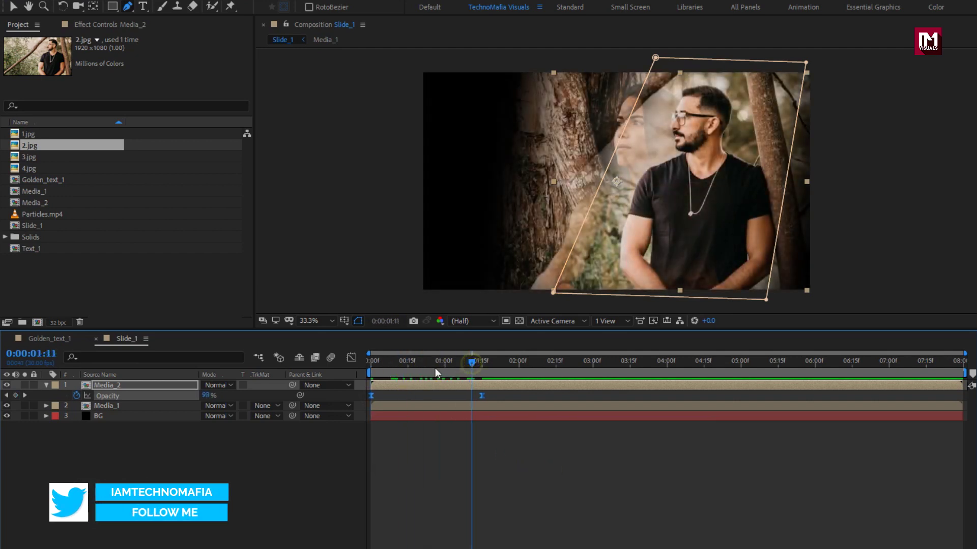
- Collapse Media_2's properties, shift the layer to start at about 0:00:03:15, and set the current time to 0:00:05:09
{"action": "left_click", "coordinate": [46, 386]}
{"action": "left_click_drag", "start_coordinate": [388, 385], "coordinate": [764, 358]}
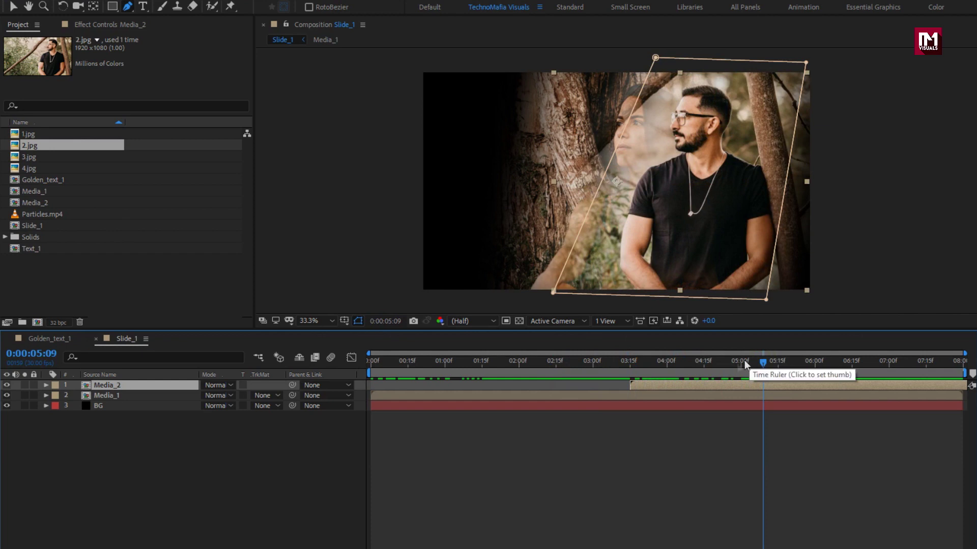
{"action": "left_click", "coordinate": [676, 389]}
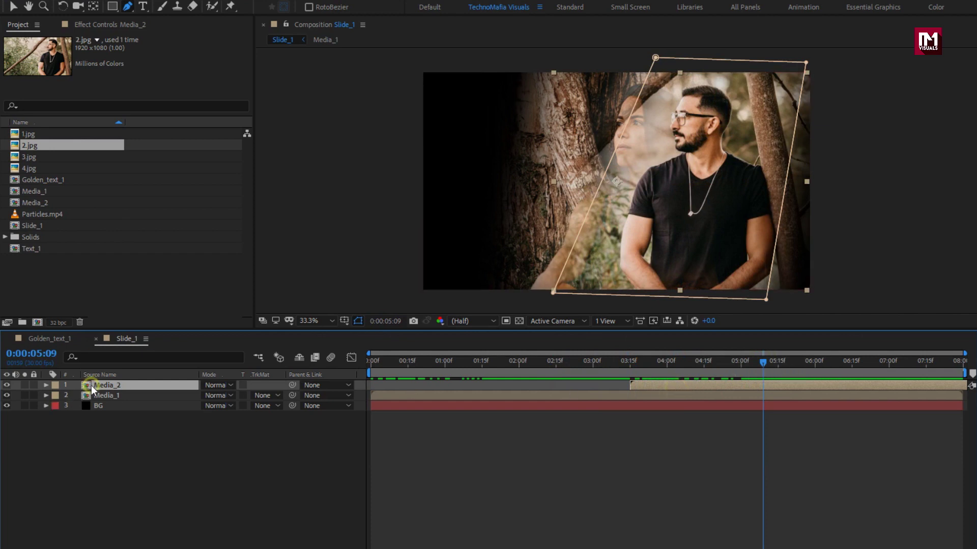
- Move the Media_2 layer horizontally out of the frame to an X position of 2929, then collapse its properties
{"action": "scroll", "coordinate": [536, 256], "scroll_direction": "down", "scroll_amount": 1}
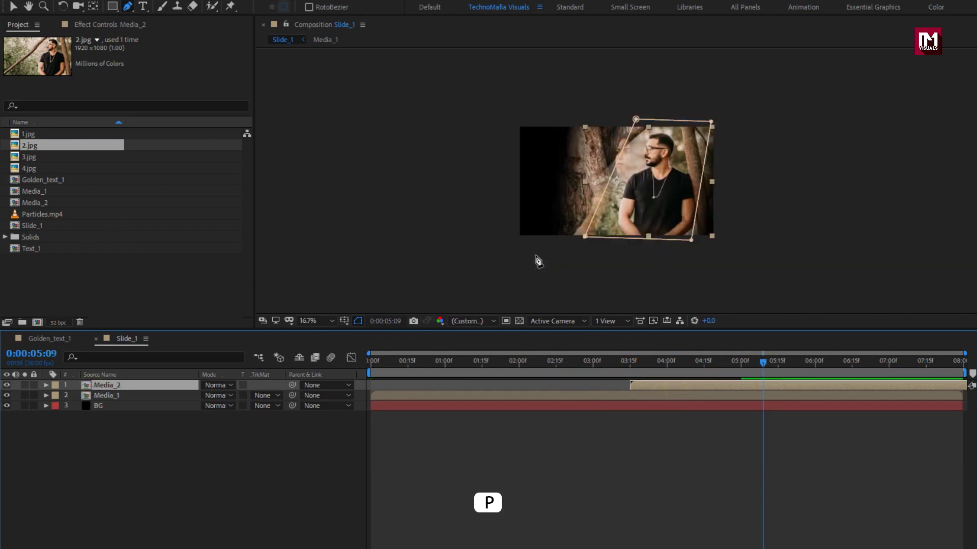
{"action": "key", "text": "p"}
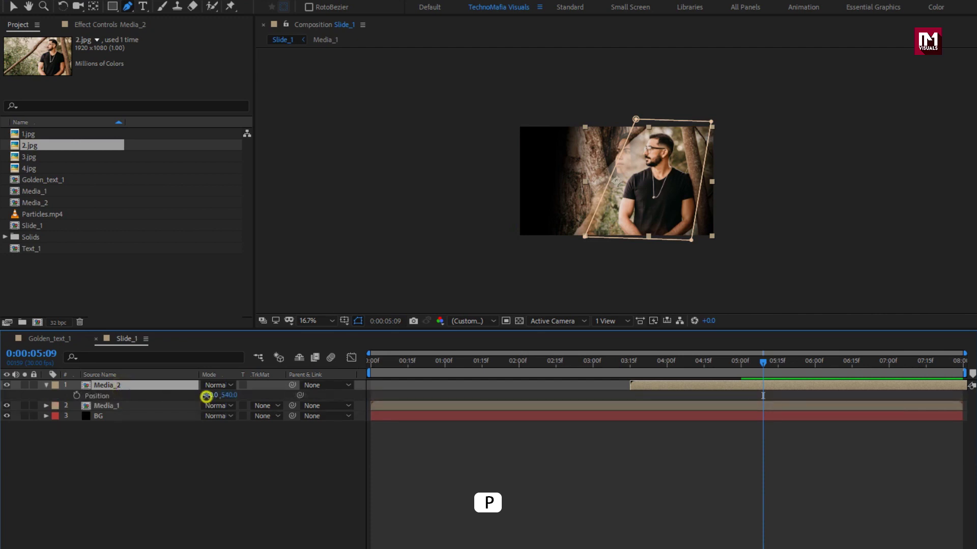
{"action": "left_click_drag", "start_coordinate": [206, 396], "coordinate": [718, 363]}
{"action": "left_click_drag", "start_coordinate": [845, 347], "coordinate": [897, 344]}
{"action": "left_click_drag", "start_coordinate": [209, 396], "coordinate": [627, 374]}
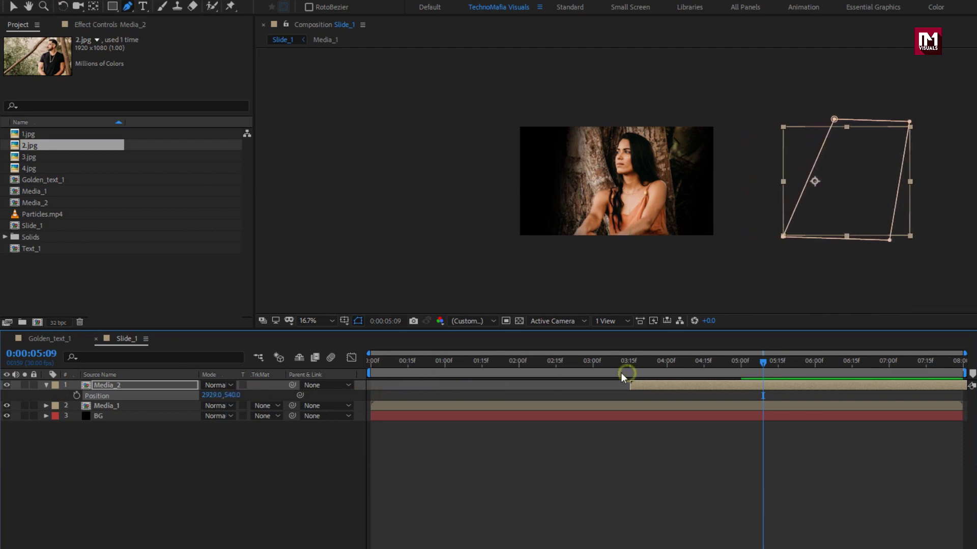
{"action": "left_click", "coordinate": [47, 386]}
- Show the layer switches and turn Media_2 and Media_1 into 3D layers
{"action": "left_click", "coordinate": [93, 386]}
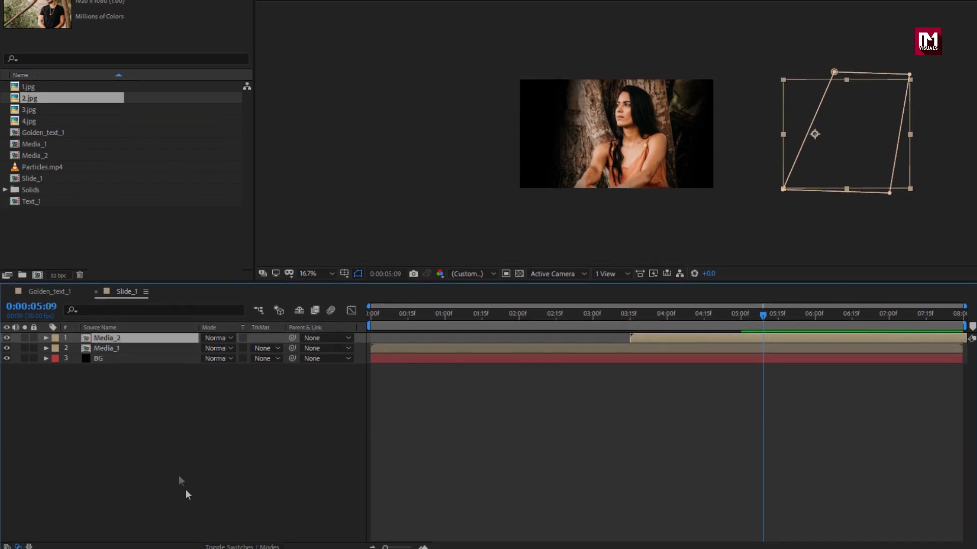
{"action": "left_click", "coordinate": [214, 546]}
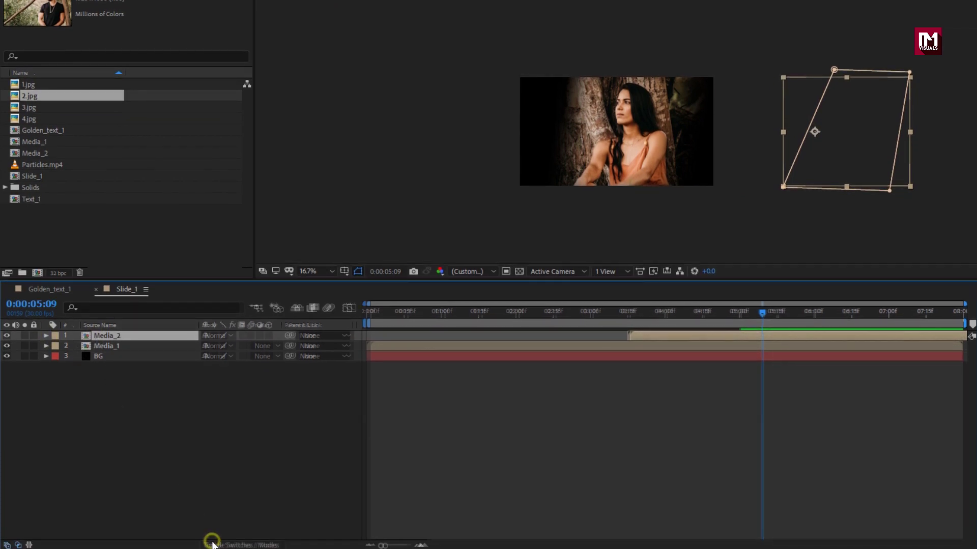
{"action": "left_click", "coordinate": [131, 346]}
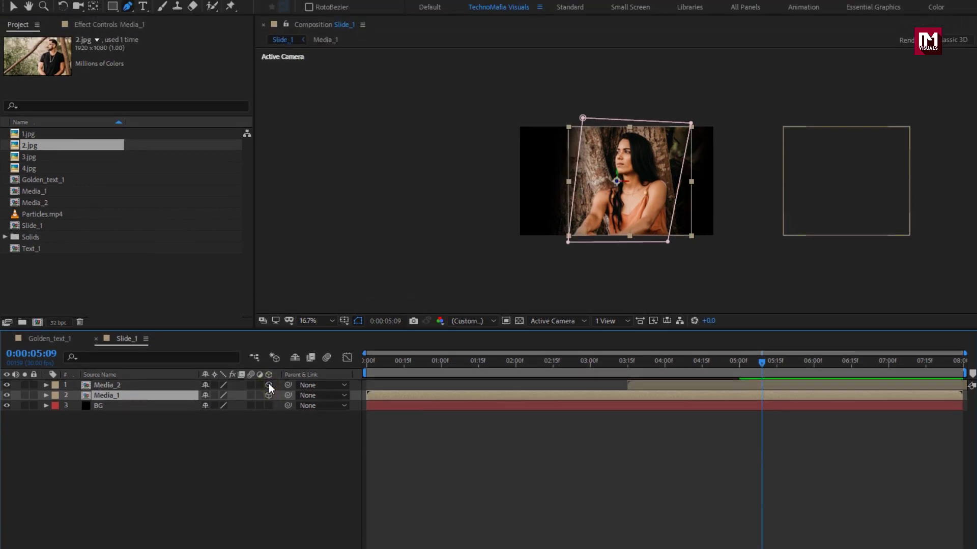
- Add a two-node camera with the 50mm preset and place it above all other layers
{"action": "right_click", "coordinate": [163, 527]}
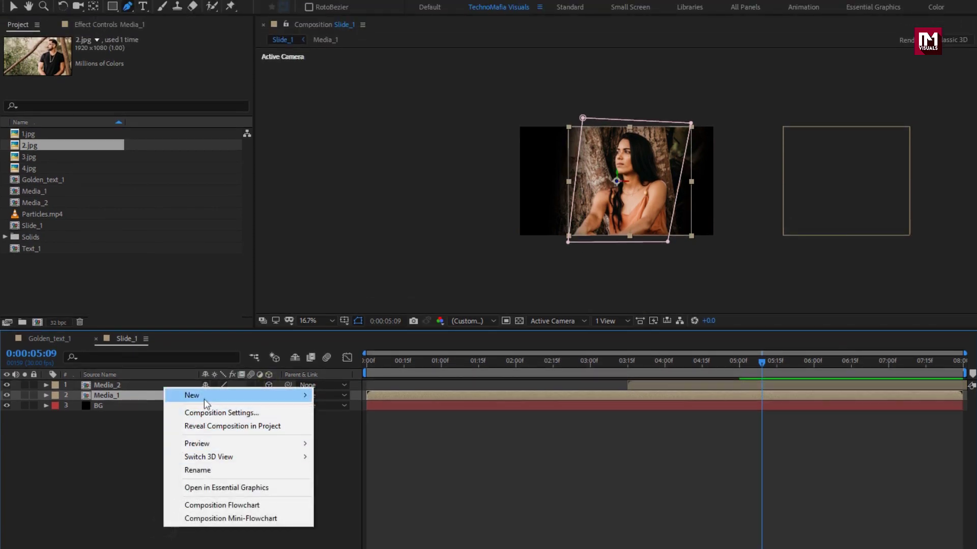
{"action": "mouse_move", "coordinate": [219, 397]}
{"action": "left_click", "coordinate": [346, 453]}
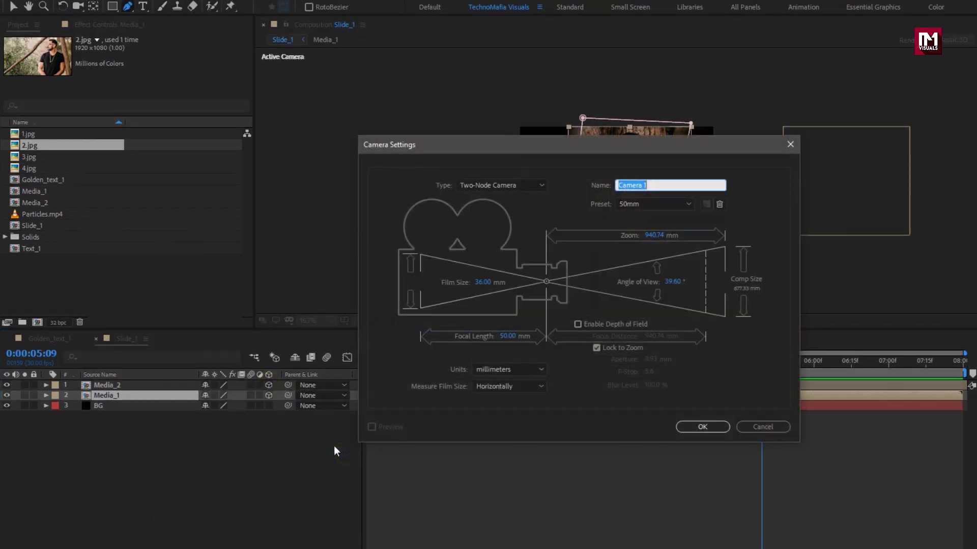
{"action": "left_click", "coordinate": [702, 427]}
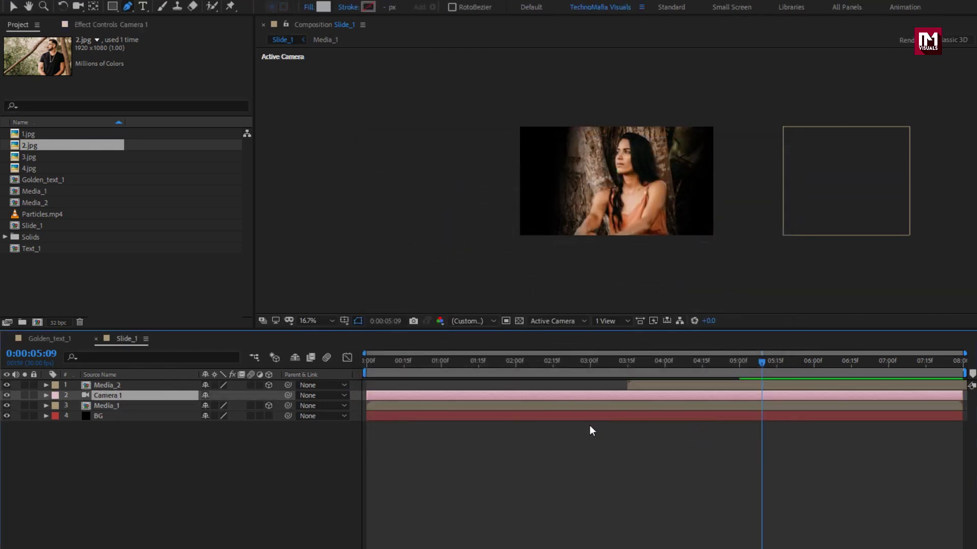
{"action": "left_click_drag", "start_coordinate": [128, 394], "coordinate": [129, 384]}
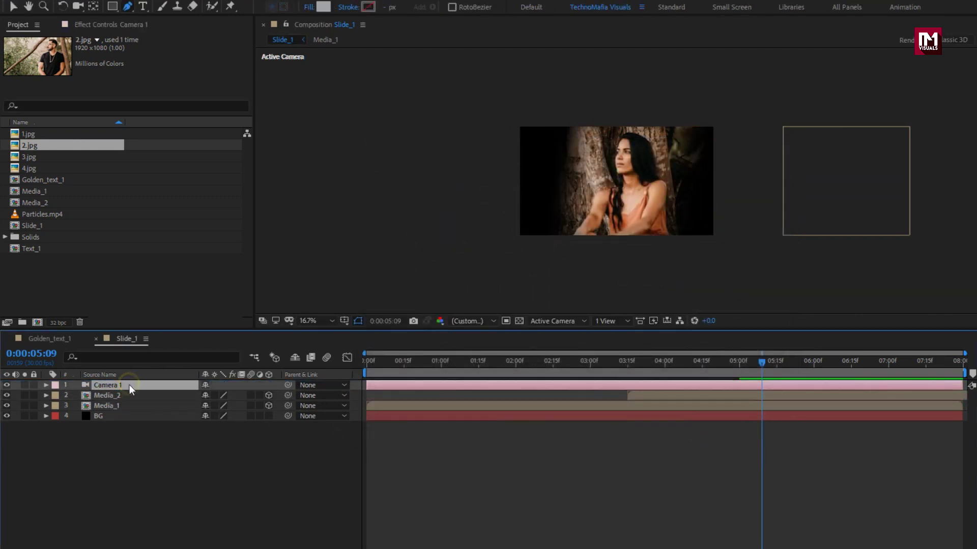
- Add a null object, make it a 3D layer, and parent Camera 1 to it
{"action": "right_click", "coordinate": [132, 473]}
{"action": "mouse_move", "coordinate": [162, 338]}
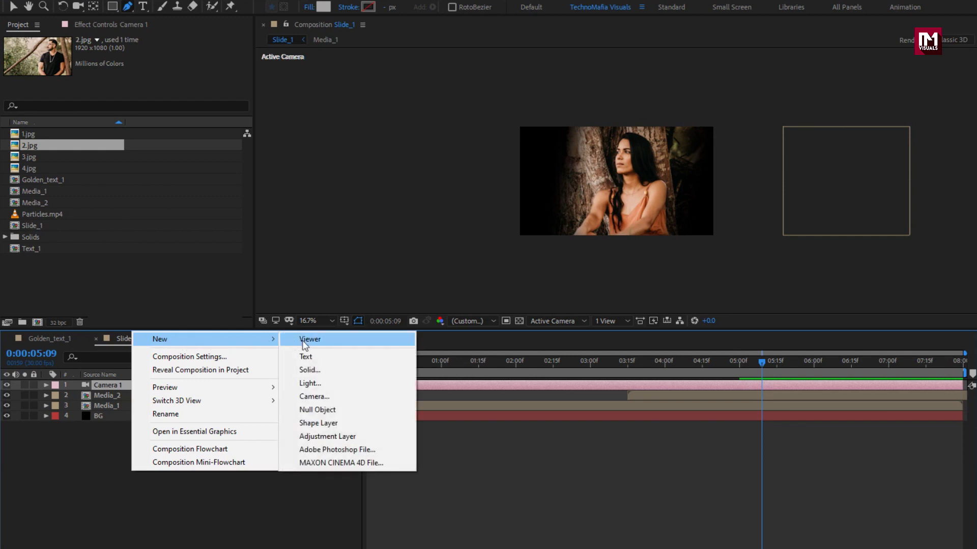
{"action": "left_click", "coordinate": [307, 410]}
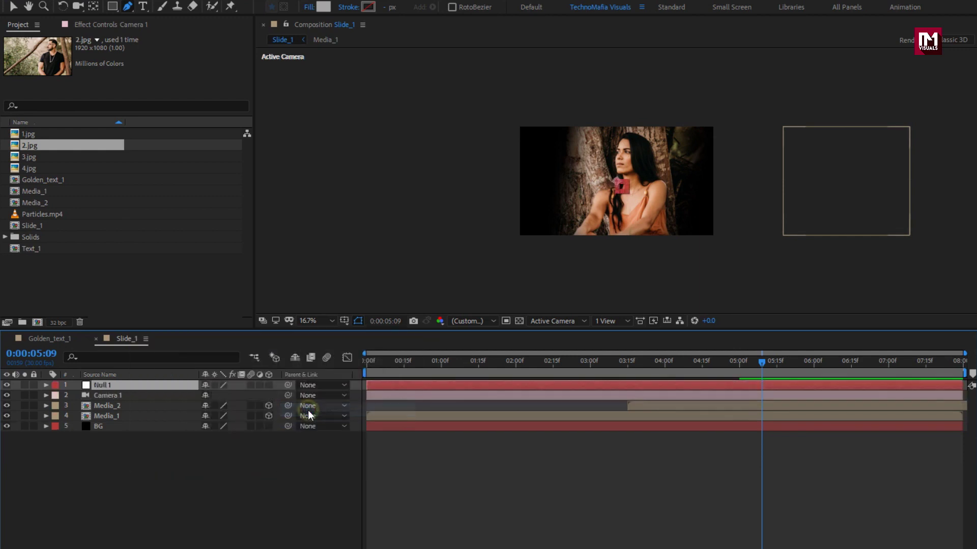
{"action": "left_click", "coordinate": [268, 385]}
{"action": "left_click", "coordinate": [123, 396]}
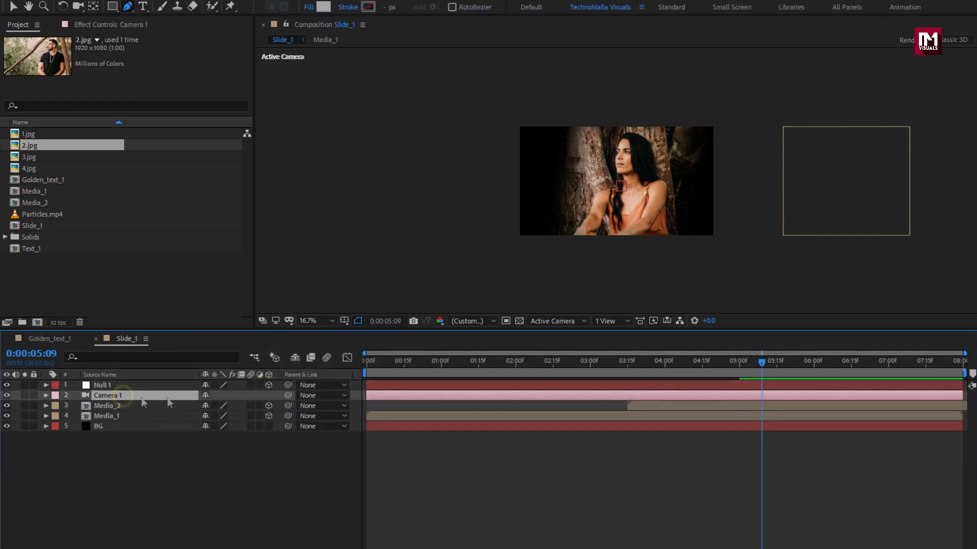
{"action": "left_click", "coordinate": [314, 398]}
{"action": "left_click", "coordinate": [328, 424]}
- Keyframe Null 1's position at 0:00:03:00 and set its X position to 2894 at 0:00:05:00, so Media_2 fills the frame
{"action": "left_click", "coordinate": [105, 385]}
{"action": "key", "text": "p"}
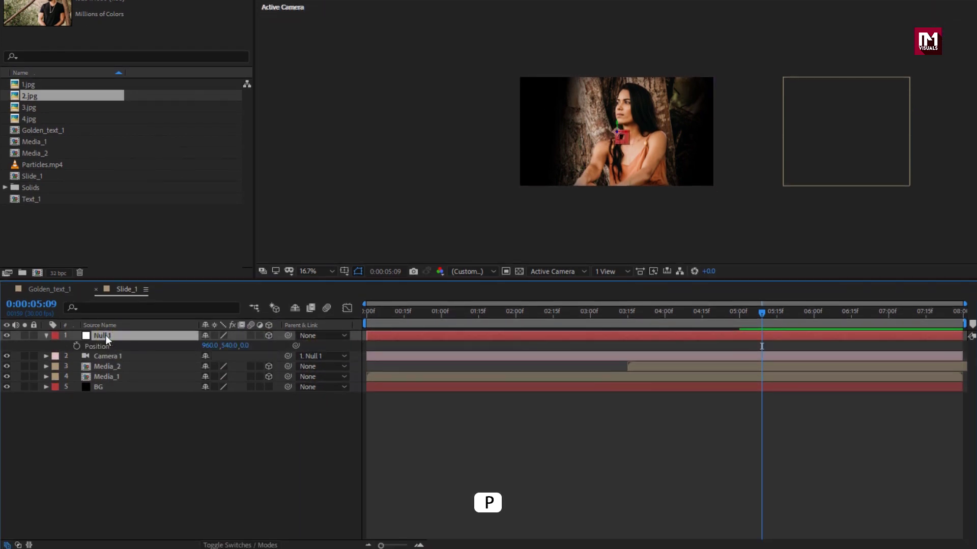
{"action": "left_click", "coordinate": [590, 316]}
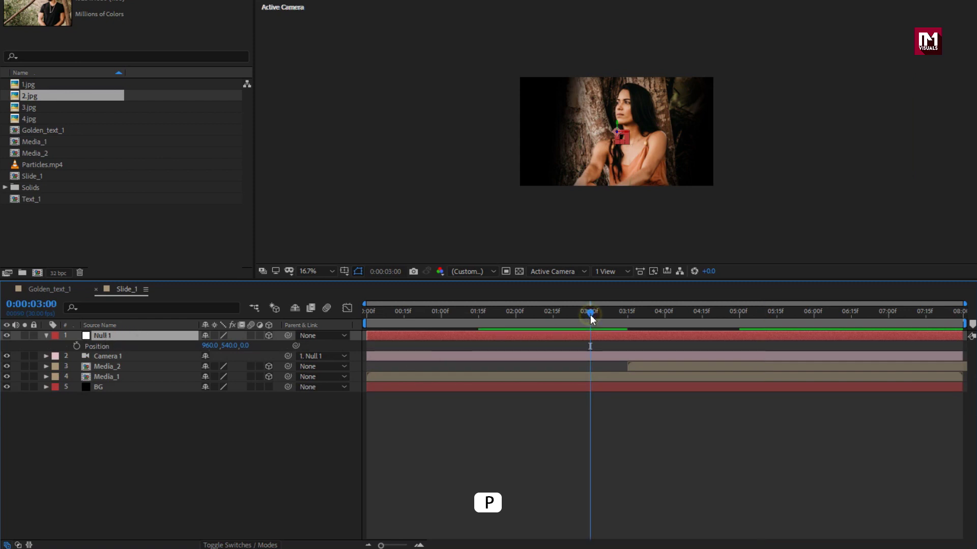
{"action": "left_click", "coordinate": [76, 346]}
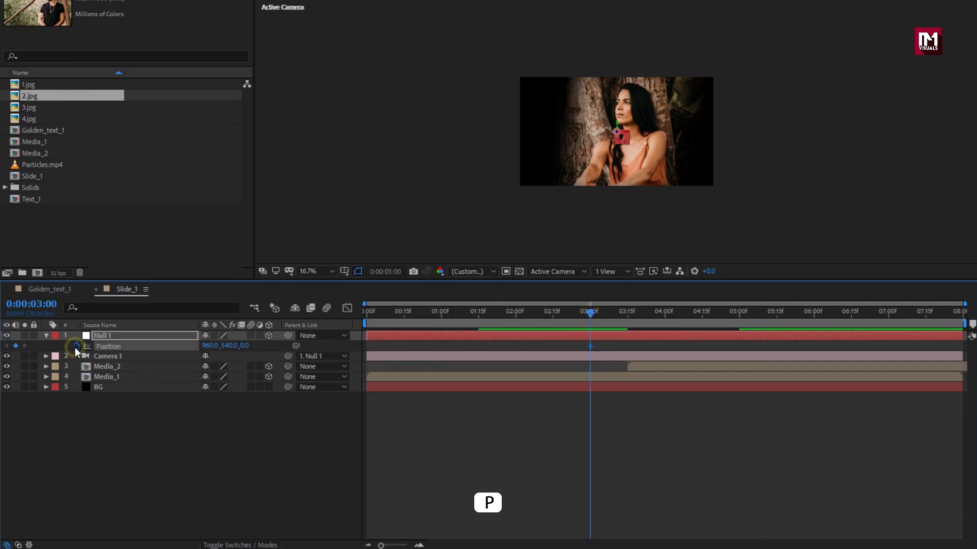
{"action": "left_click", "coordinate": [740, 317]}
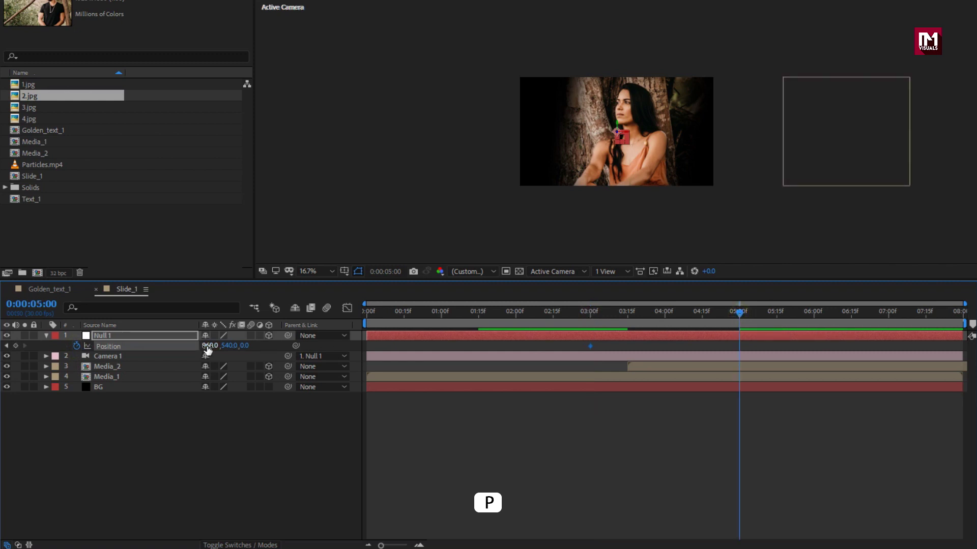
{"action": "left_click_drag", "start_coordinate": [208, 350], "coordinate": [847, 332]}
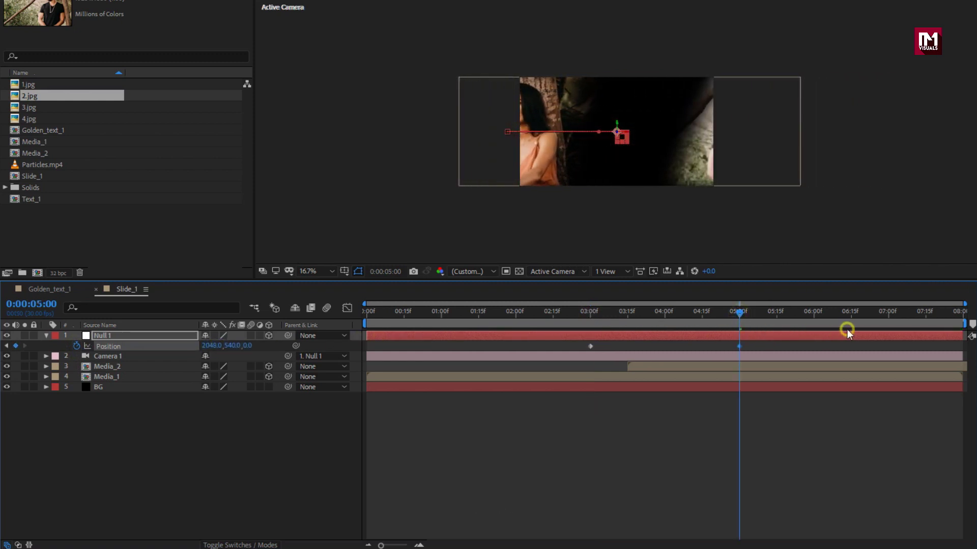
{"action": "left_click_drag", "start_coordinate": [208, 349], "coordinate": [588, 351]}
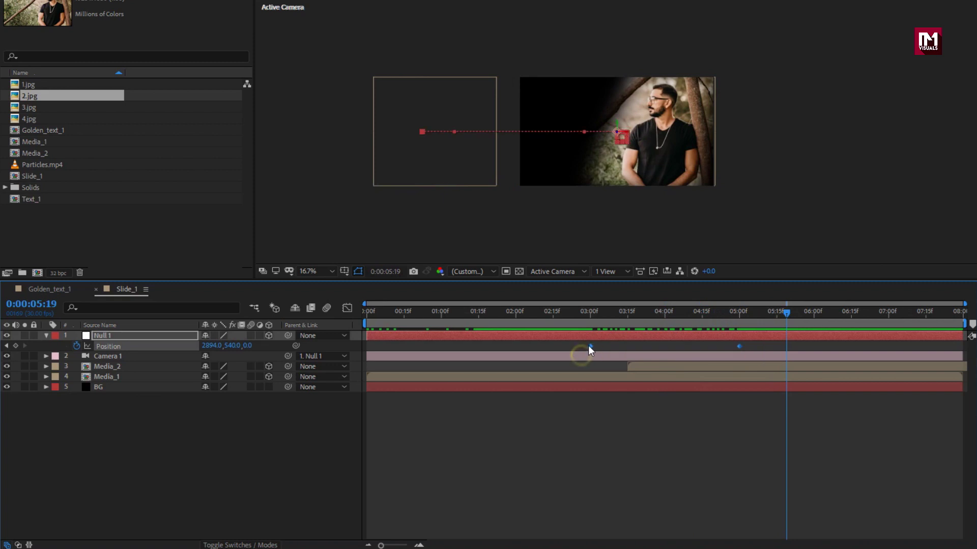
- Apply Easy Ease to both position keyframes of Null 1
{"action": "right_click", "coordinate": [590, 346]}
{"action": "mouse_move", "coordinate": [657, 494]}
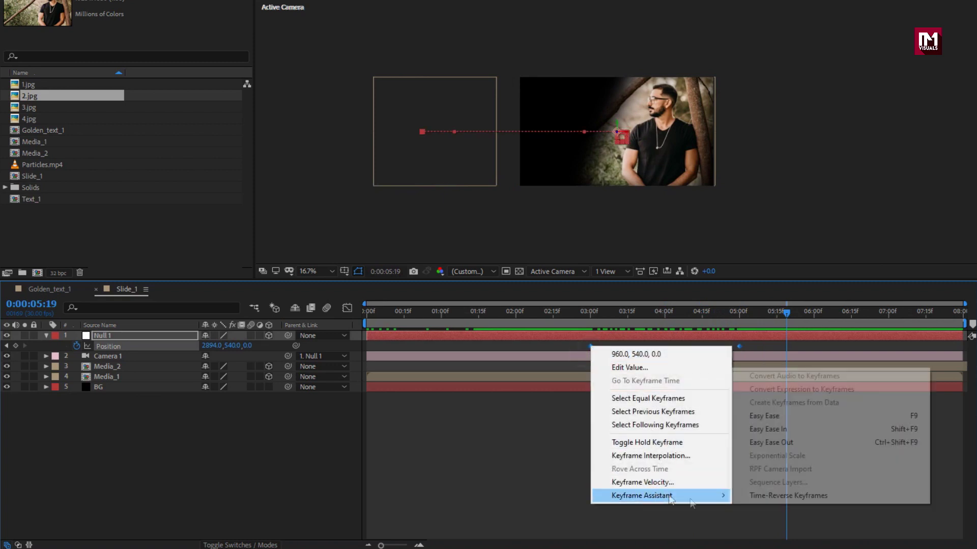
{"action": "left_click", "coordinate": [752, 417]}
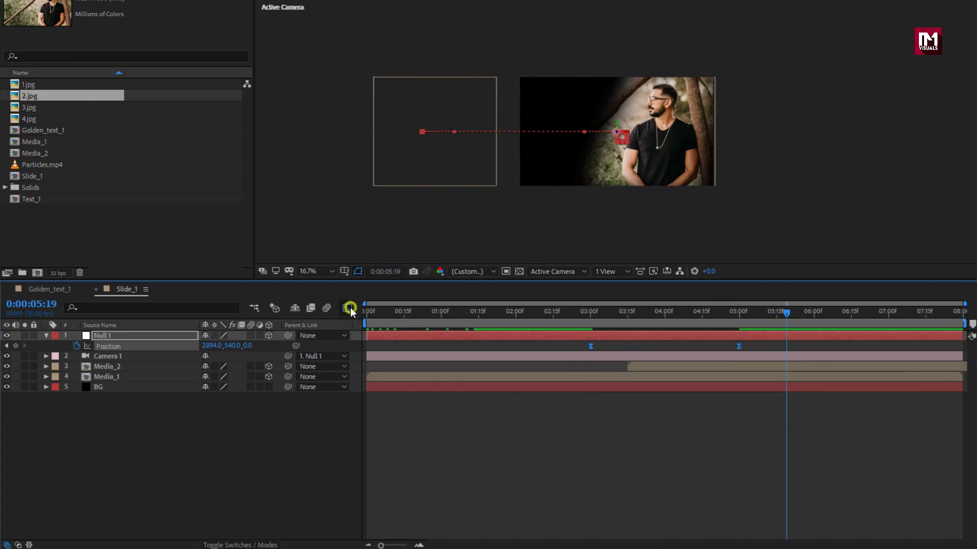
- Reshape Null 1's position speed graph to peak sharply just after 0:00:03:00 and slow down gradually until 0:00:05:00
{"action": "left_click", "coordinate": [349, 308]}
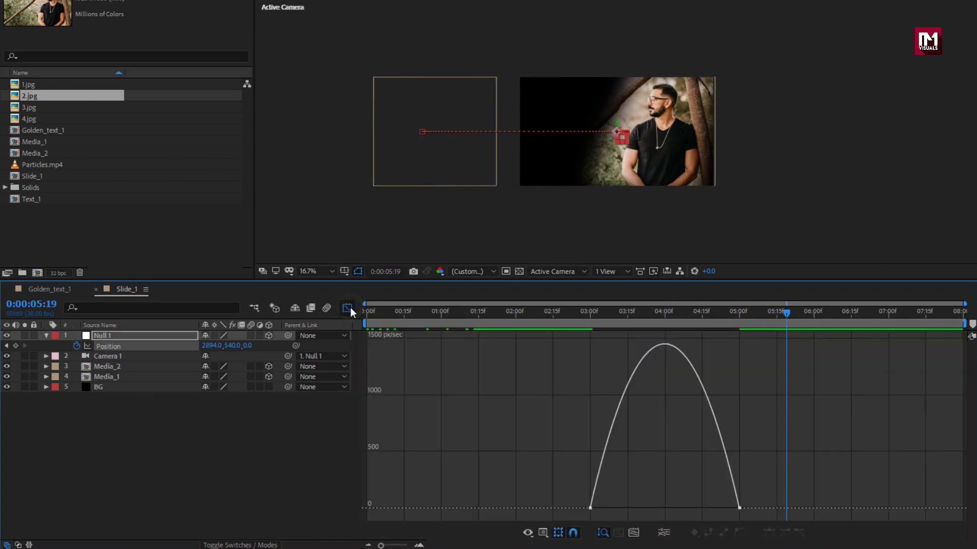
{"action": "left_click", "coordinate": [738, 508]}
{"action": "left_click_drag", "start_coordinate": [712, 508], "coordinate": [607, 511]}
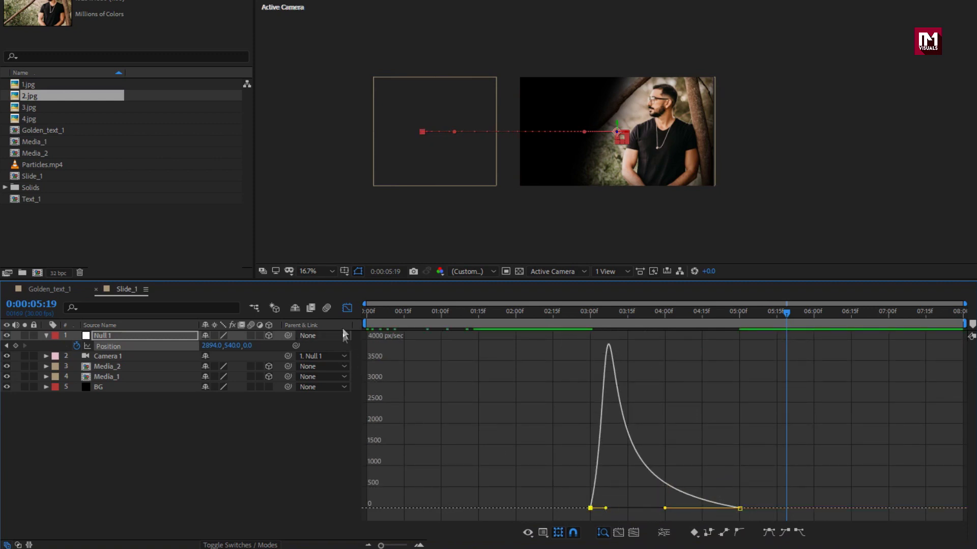
{"action": "left_click", "coordinate": [346, 307]}
{"action": "key", "text": "period"}
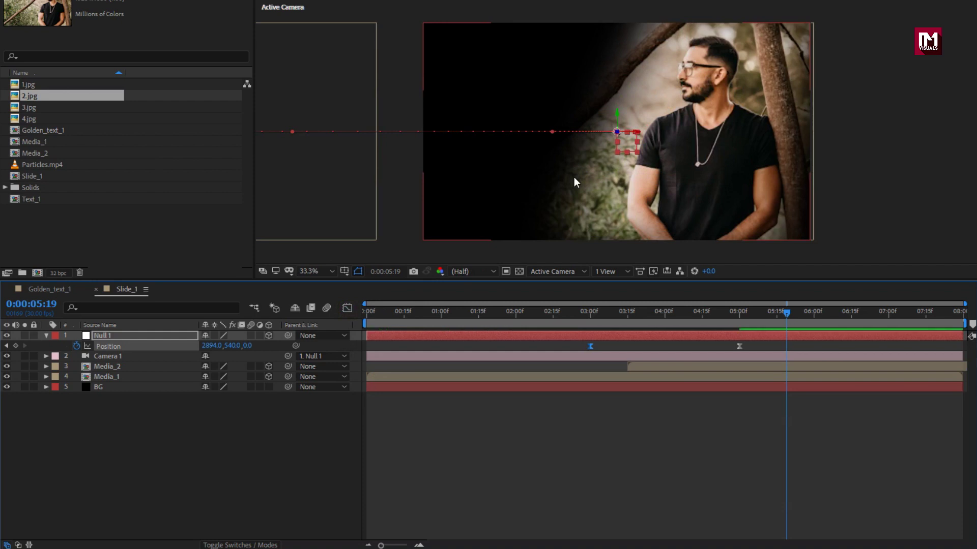
- Animate Null 1's Z Rotation from 15° at 0:00:00:00 to 0° at 0:00:02:15, preview the tilt, and collapse the layer's properties
{"action": "left_click", "coordinate": [115, 338]}
{"action": "key", "text": "r"}
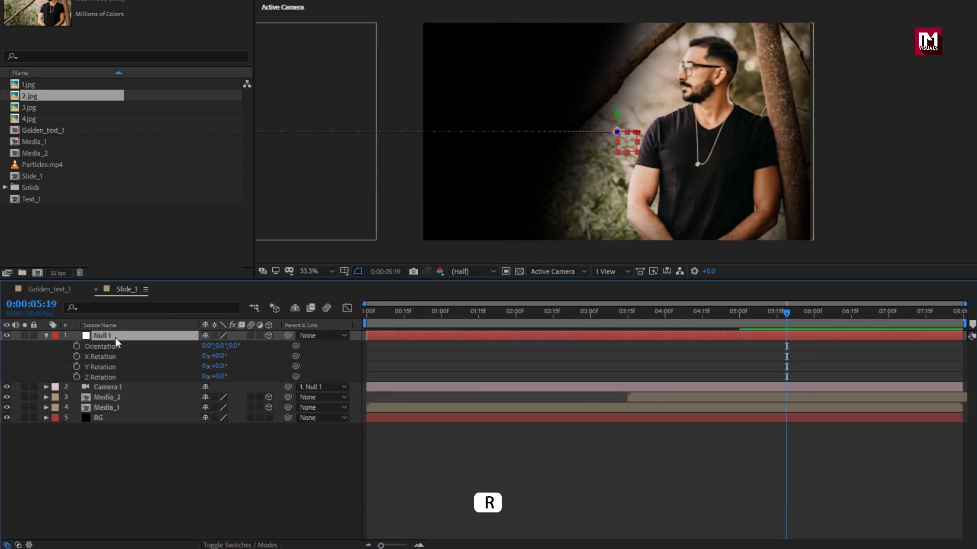
{"action": "left_click", "coordinate": [553, 319]}
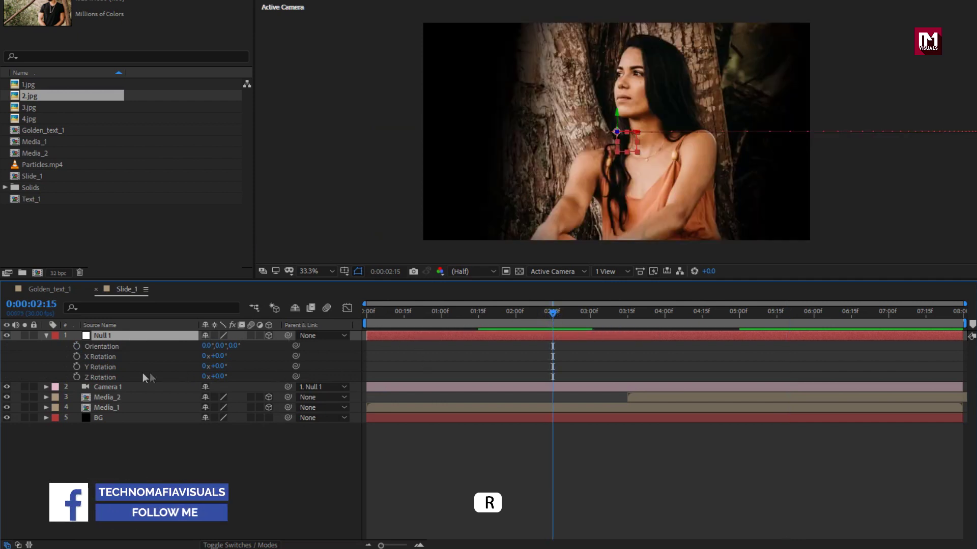
{"action": "left_click", "coordinate": [74, 377]}
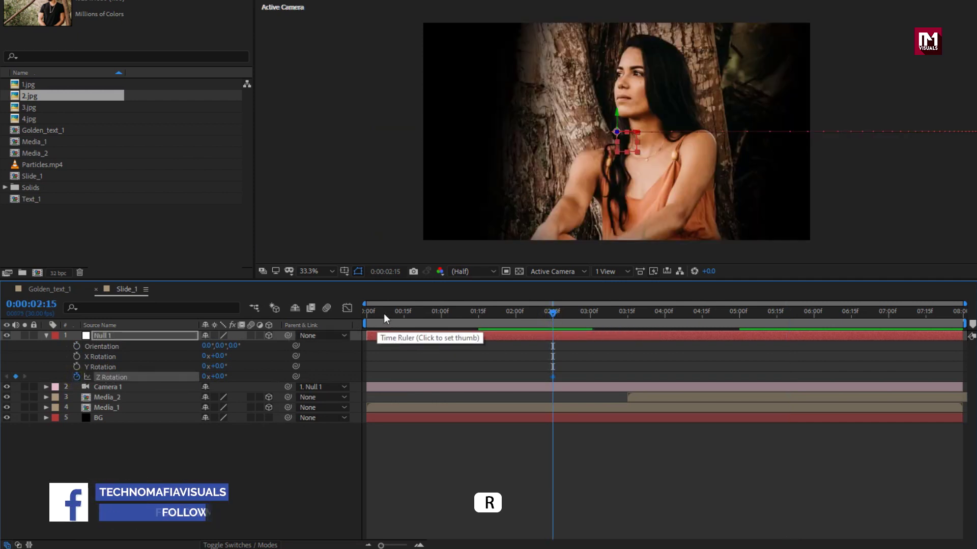
{"action": "left_click_drag", "start_coordinate": [383, 313], "coordinate": [336, 316]}
{"action": "left_click", "coordinate": [217, 376]}
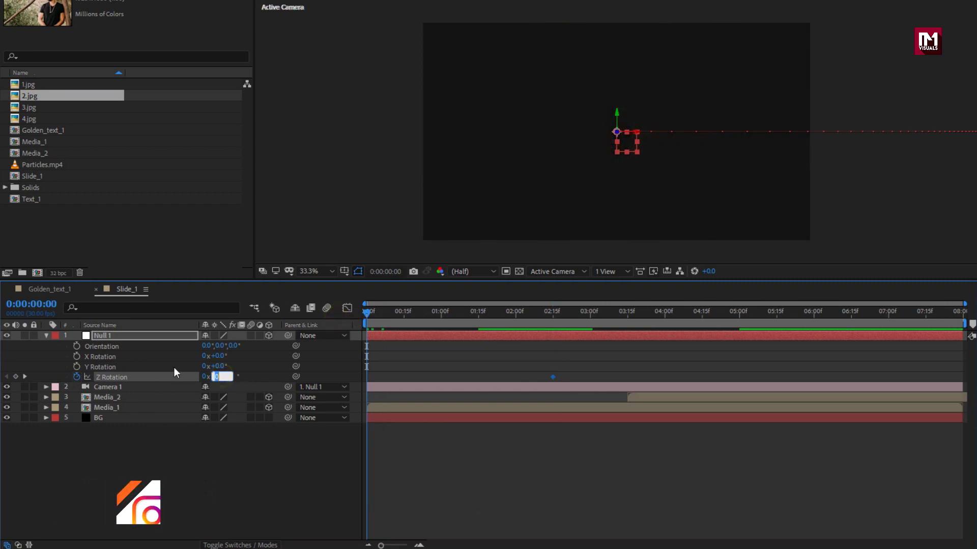
{"action": "type", "text": "15"}
{"action": "key", "text": "Return"}
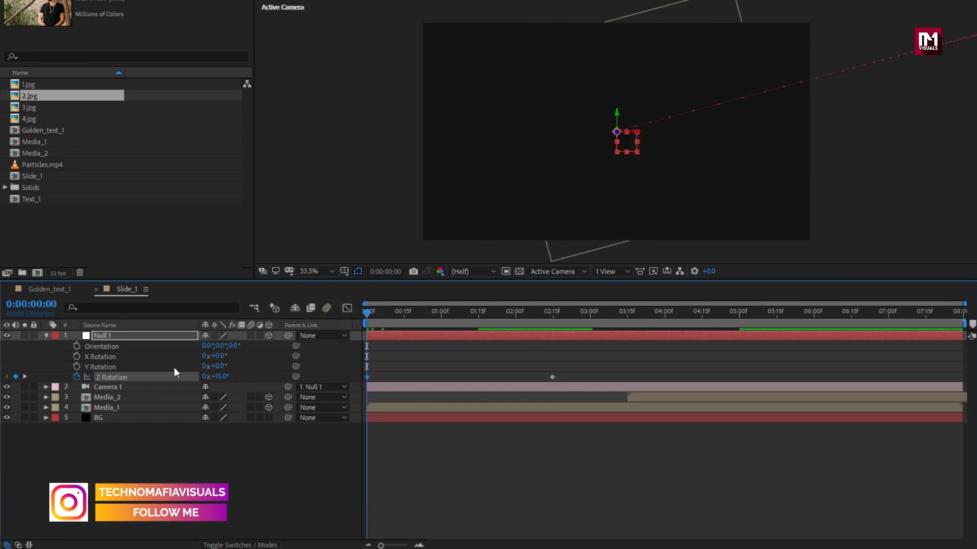
{"action": "left_click_drag", "start_coordinate": [365, 313], "coordinate": [522, 311]}
{"action": "left_click", "coordinate": [111, 335]}
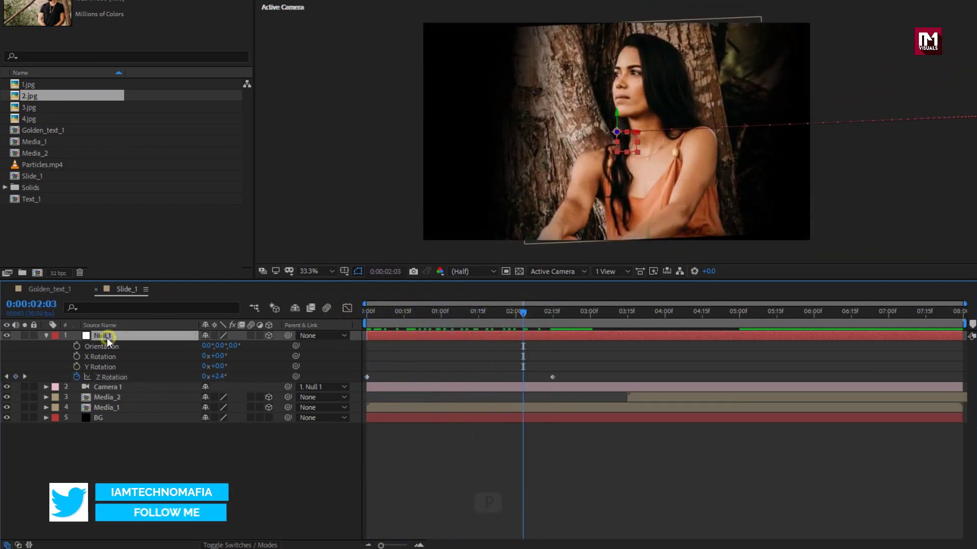
{"action": "key", "text": "p"}
{"action": "left_click", "coordinate": [48, 334]}
- Keyframe Camera 1's position at 0:00:04:15 with a Z value of -2533.7
{"action": "left_click", "coordinate": [107, 346]}
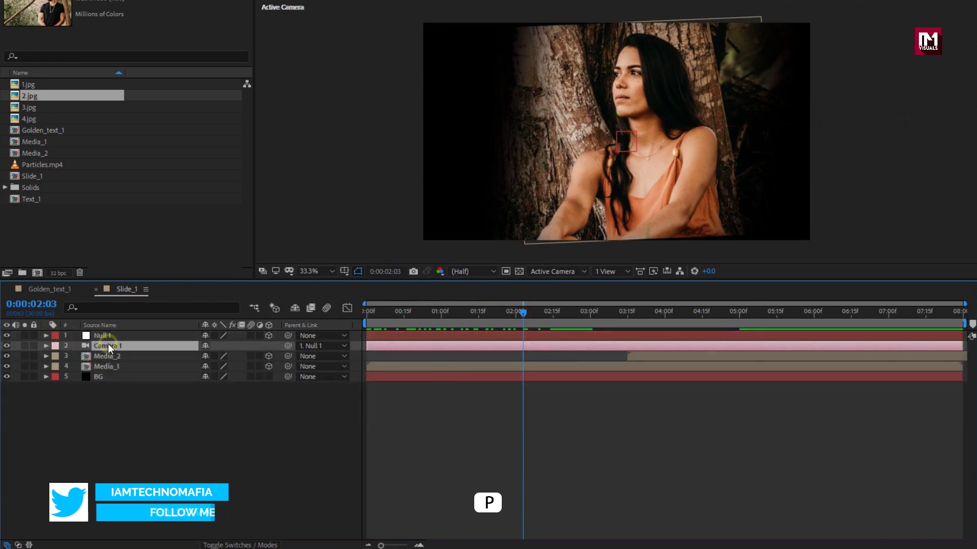
{"action": "key", "text": "p"}
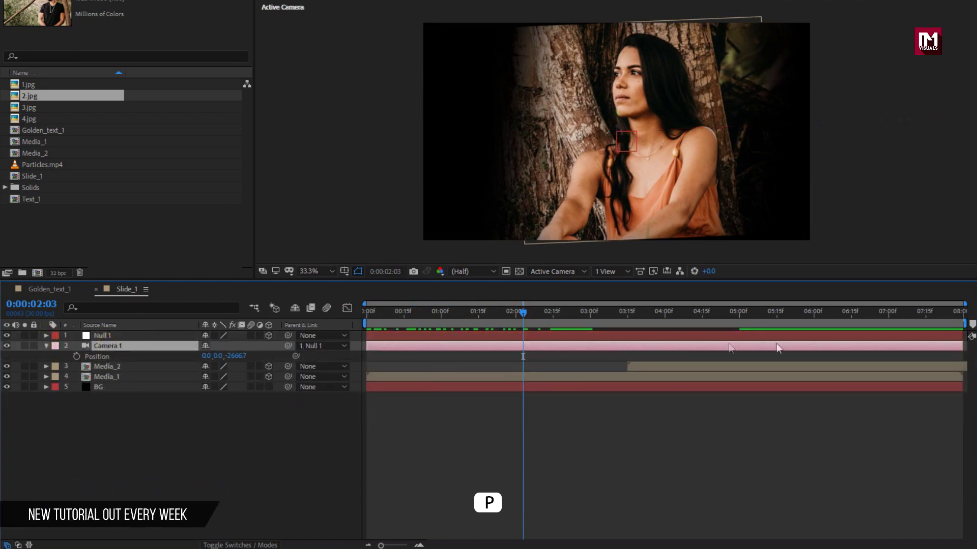
{"action": "left_click", "coordinate": [739, 318]}
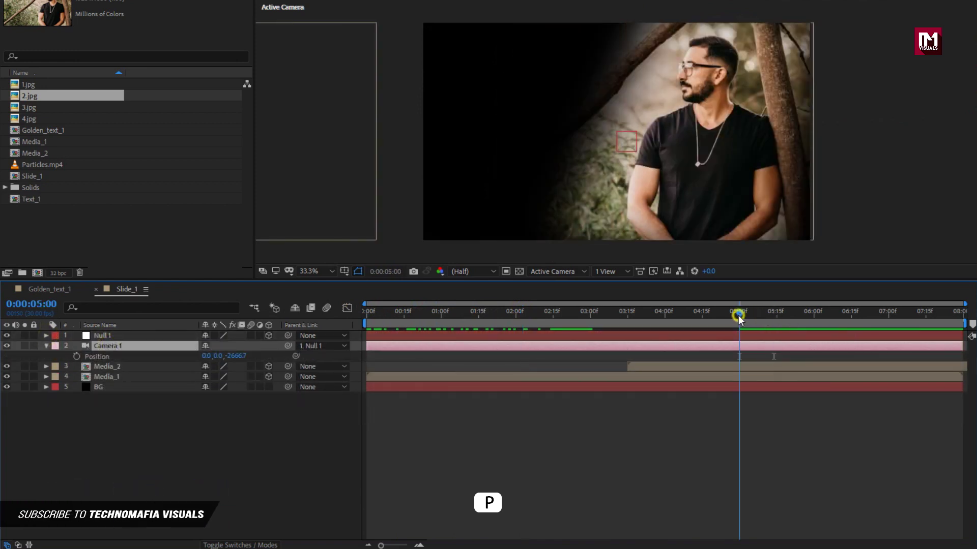
{"action": "left_click", "coordinate": [702, 320]}
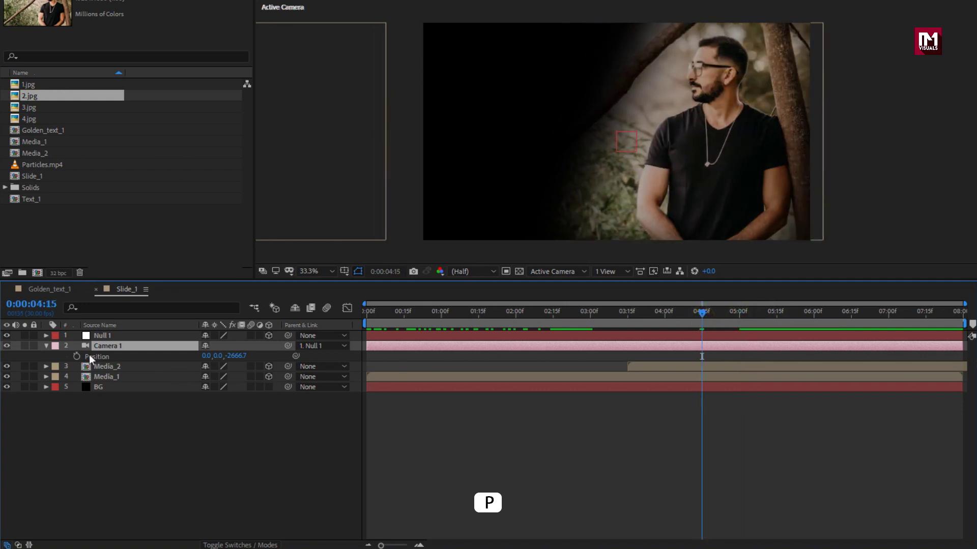
{"action": "left_click", "coordinate": [77, 356]}
{"action": "left_click_drag", "start_coordinate": [236, 358], "coordinate": [313, 356]}
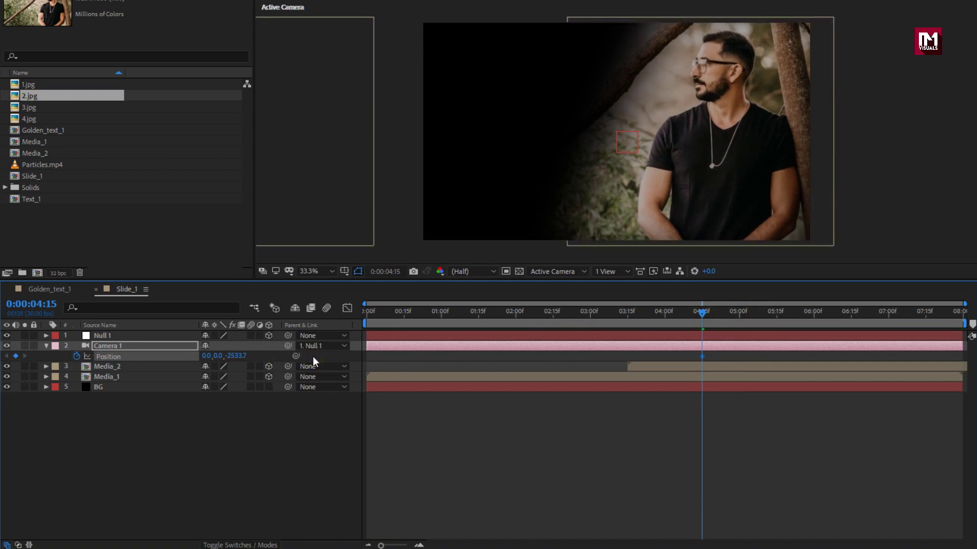
- Move Camera 1 closer along Z at 0:00:01:00, and much closer at 0:00:00:00 with a Z position of -912.7
{"action": "left_click", "coordinate": [441, 319]}
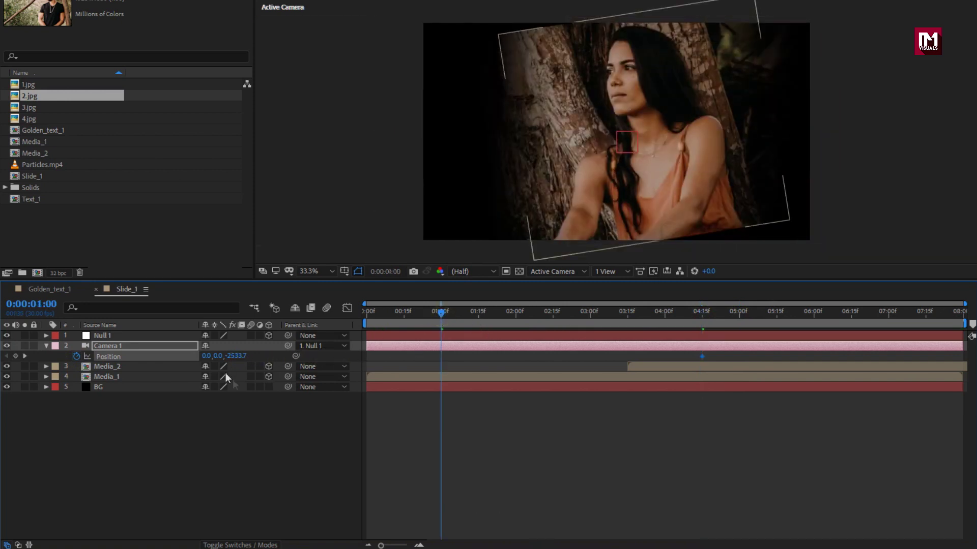
{"action": "left_click_drag", "start_coordinate": [234, 359], "coordinate": [510, 352]}
{"action": "left_click_drag", "start_coordinate": [443, 318], "coordinate": [339, 318]}
{"action": "left_click_drag", "start_coordinate": [235, 362], "coordinate": [756, 331]}
{"action": "left_click_drag", "start_coordinate": [238, 359], "coordinate": [384, 356]}
- Check the camera move up to 0:00:02:17 and apply Easy Ease to all three position keyframes of Camera 1
{"action": "left_click_drag", "start_coordinate": [365, 315], "coordinate": [558, 315]}
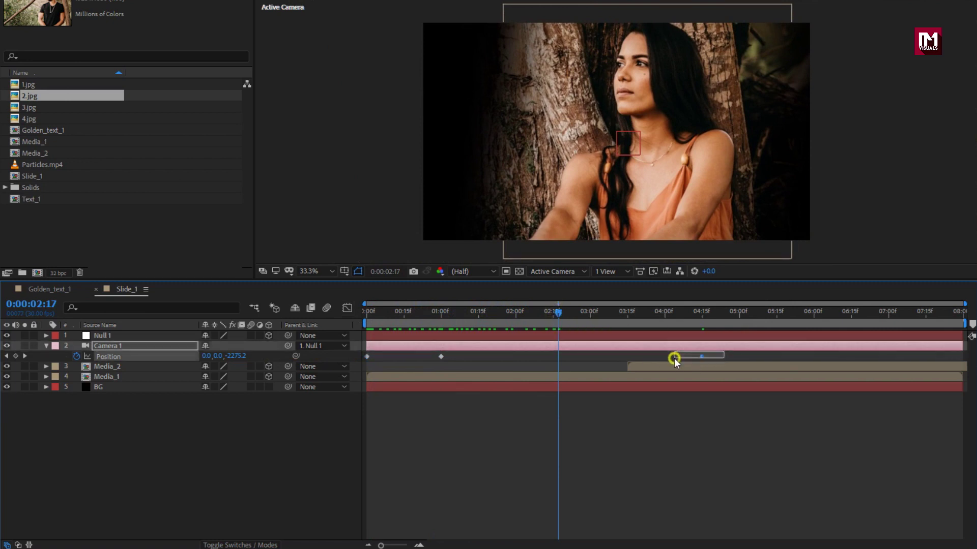
{"action": "left_click_drag", "start_coordinate": [674, 361], "coordinate": [358, 374]}
{"action": "right_click", "coordinate": [367, 359]}
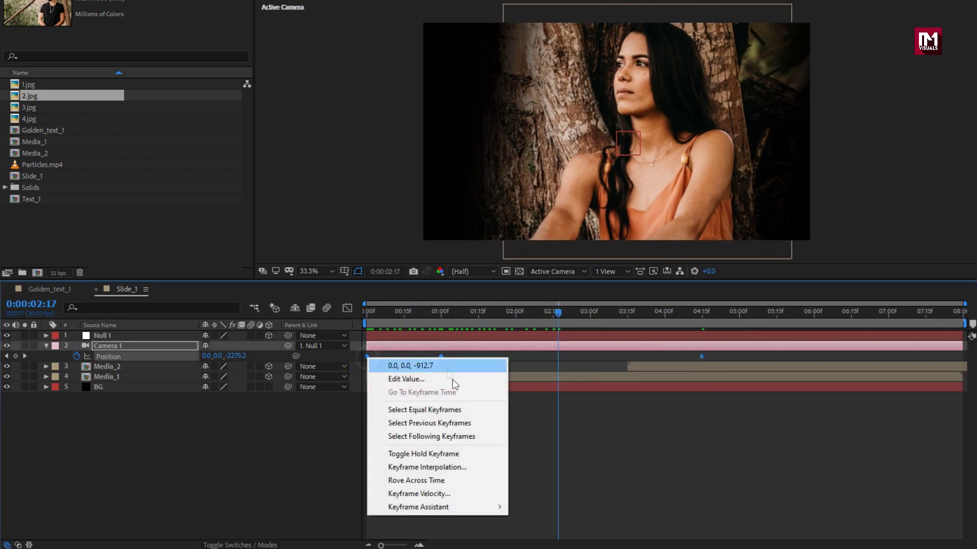
{"action": "mouse_move", "coordinate": [467, 507]}
{"action": "left_click", "coordinate": [530, 429]}
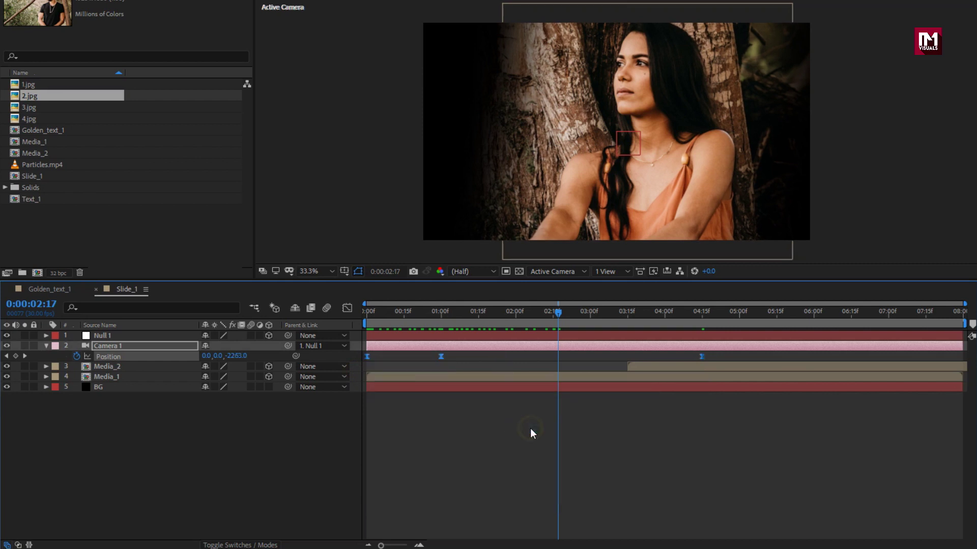
- Smooth Camera 1's position speed graph by shifting the middle keyframe slightly past 0:00:01:00 and joining its raised speed handles, preview it, and collapse the layer
{"action": "left_click", "coordinate": [350, 307]}
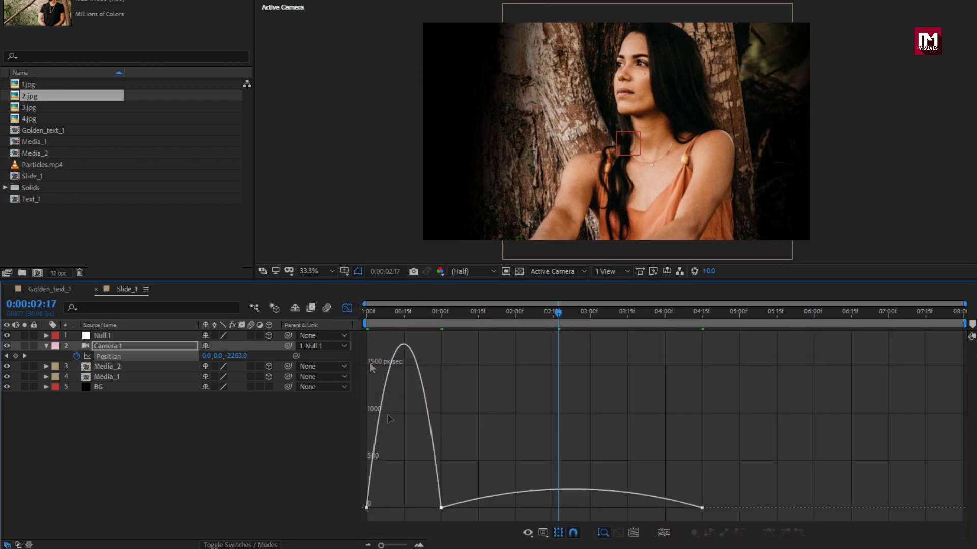
{"action": "mouse_move", "coordinate": [440, 508]}
{"action": "left_click_drag", "start_coordinate": [440, 508], "coordinate": [448, 448]}
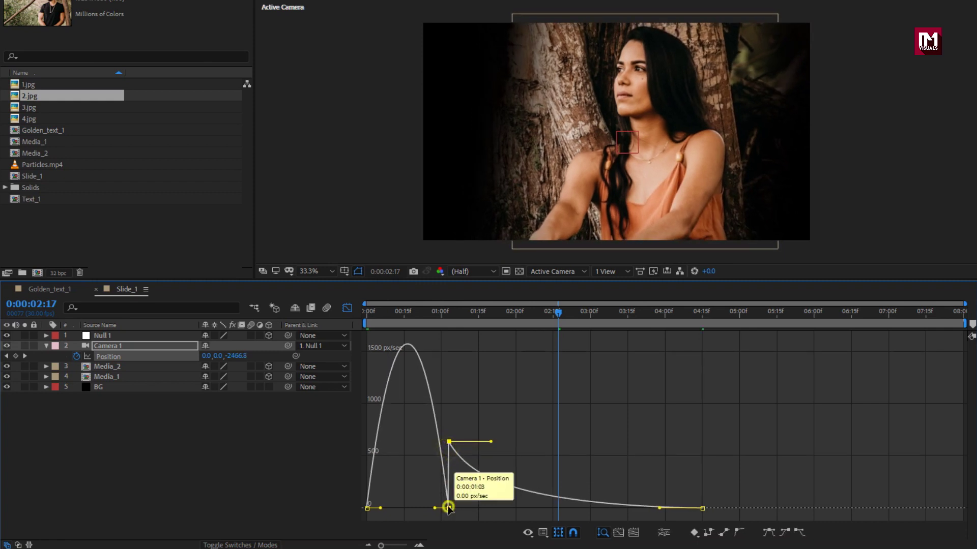
{"action": "left_click_drag", "start_coordinate": [447, 506], "coordinate": [446, 442]}
{"action": "left_click_drag", "start_coordinate": [376, 311], "coordinate": [790, 318]}
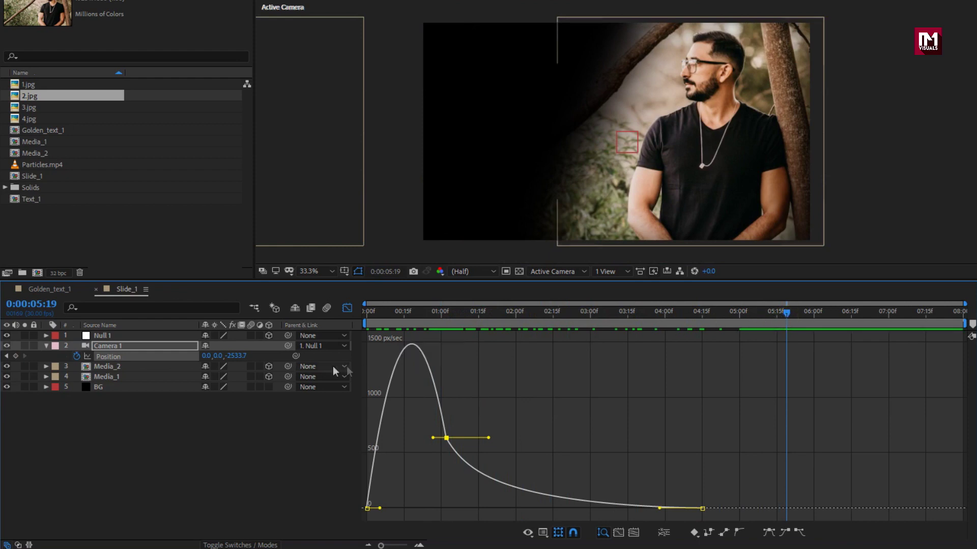
{"action": "left_click", "coordinate": [347, 308]}
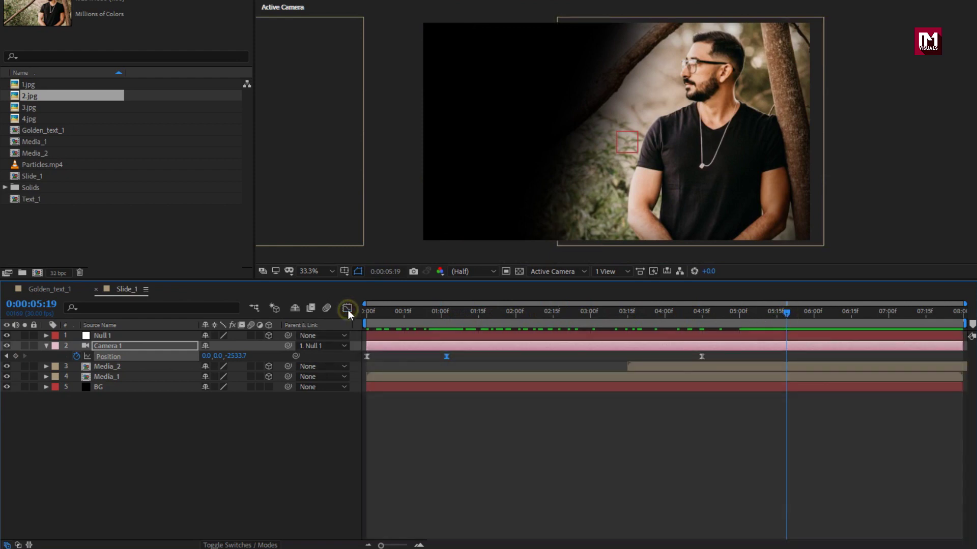
{"action": "left_click", "coordinate": [46, 346]}
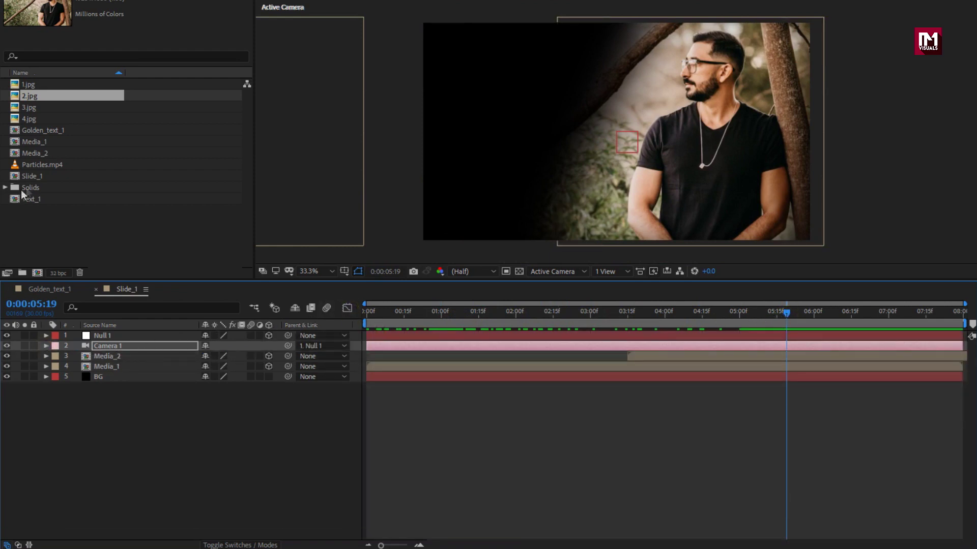
- Add Particles.mp4 as a 3D layer between Camera 1 and Media_2, and view it at 0:00:02:05
{"action": "left_click_drag", "start_coordinate": [41, 164], "coordinate": [130, 353]}
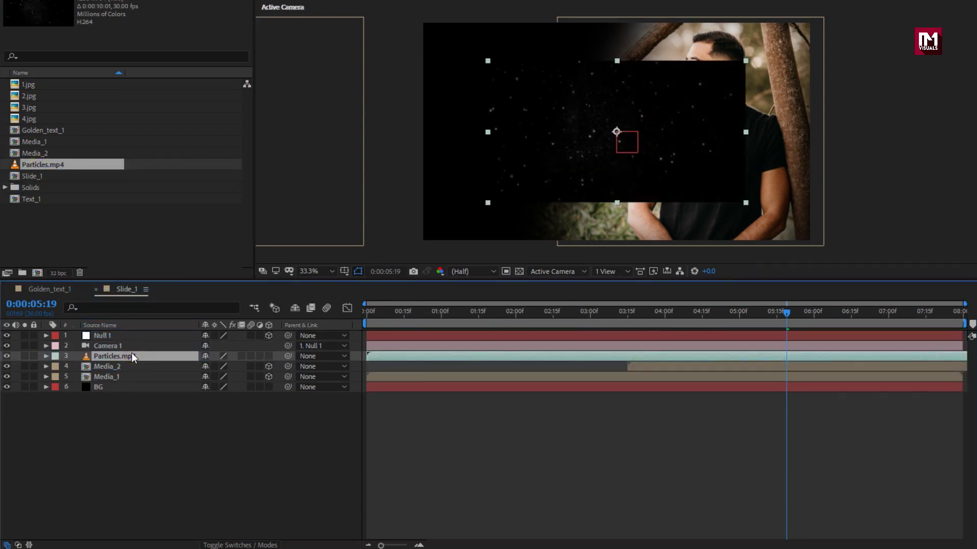
{"action": "left_click", "coordinate": [267, 357]}
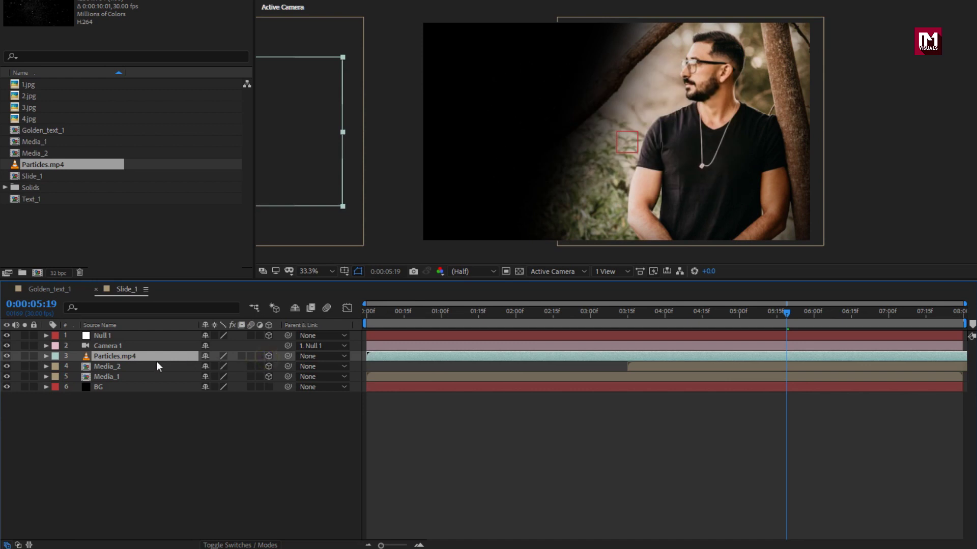
{"action": "left_click_drag", "start_coordinate": [473, 311], "coordinate": [527, 312]}
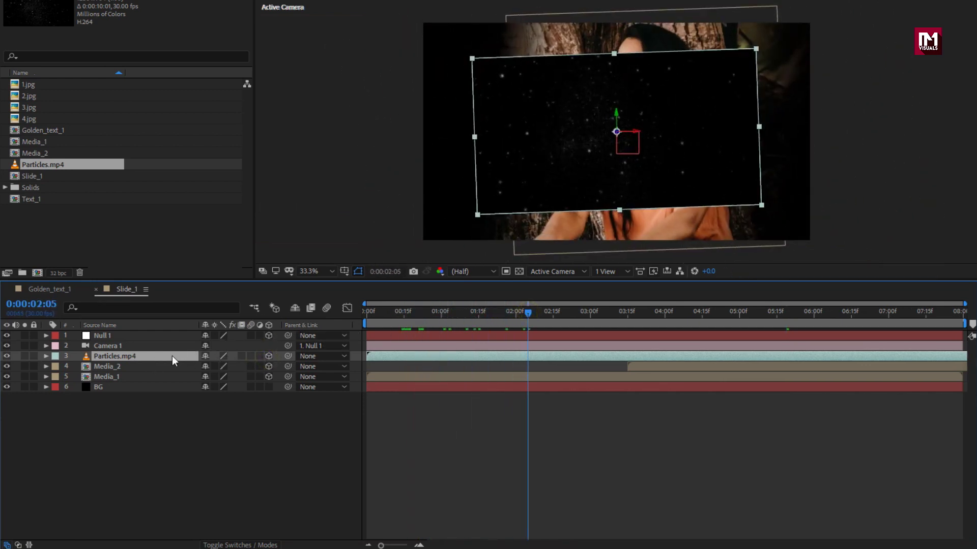
- Set the blending mode of the Particles.mp4 layer to Add
{"action": "left_click", "coordinate": [227, 544]}
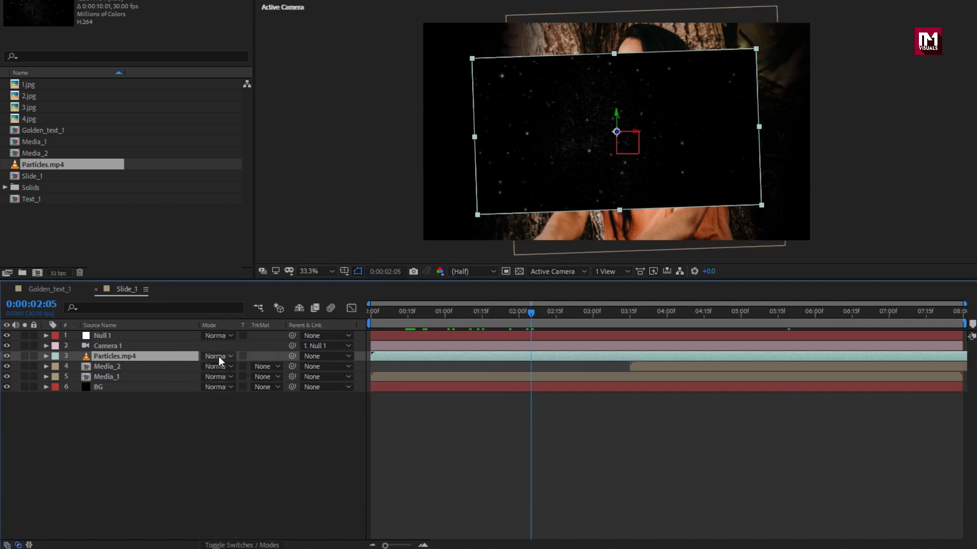
{"action": "left_click", "coordinate": [218, 356]}
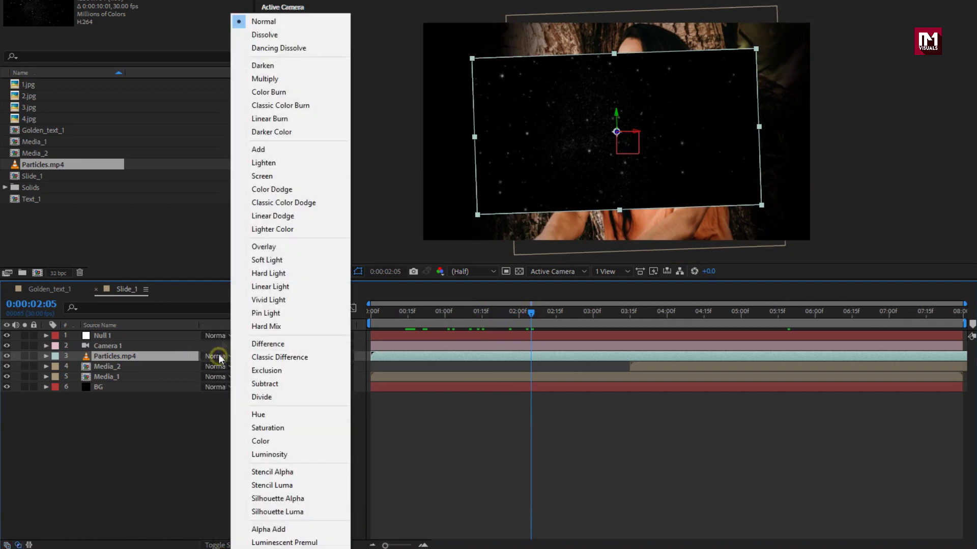
{"action": "left_click", "coordinate": [253, 151]}
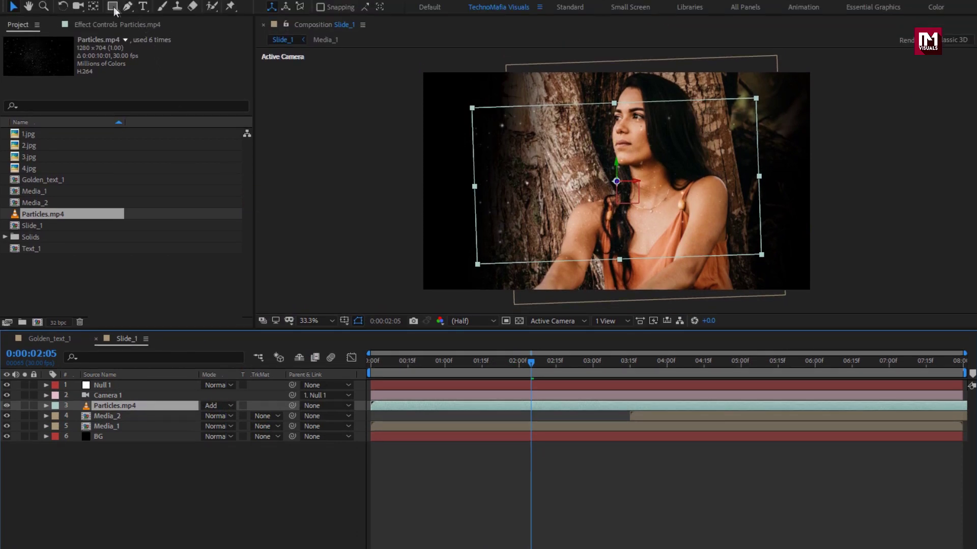
- Draw a centred elliptical mask spanning the Particles.mp4 layer and set its feather to 218 pixels
{"action": "left_click", "coordinate": [114, 7]}
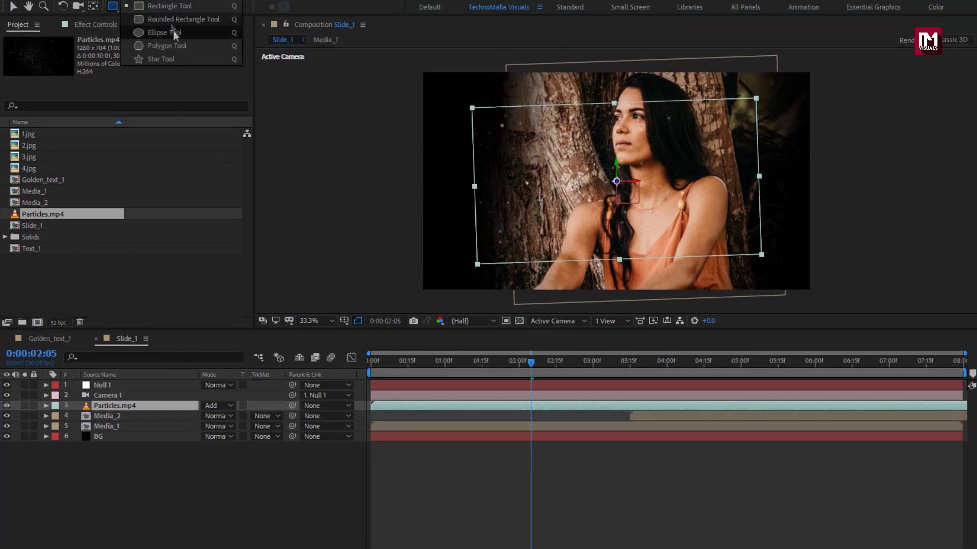
{"action": "left_click", "coordinate": [173, 32]}
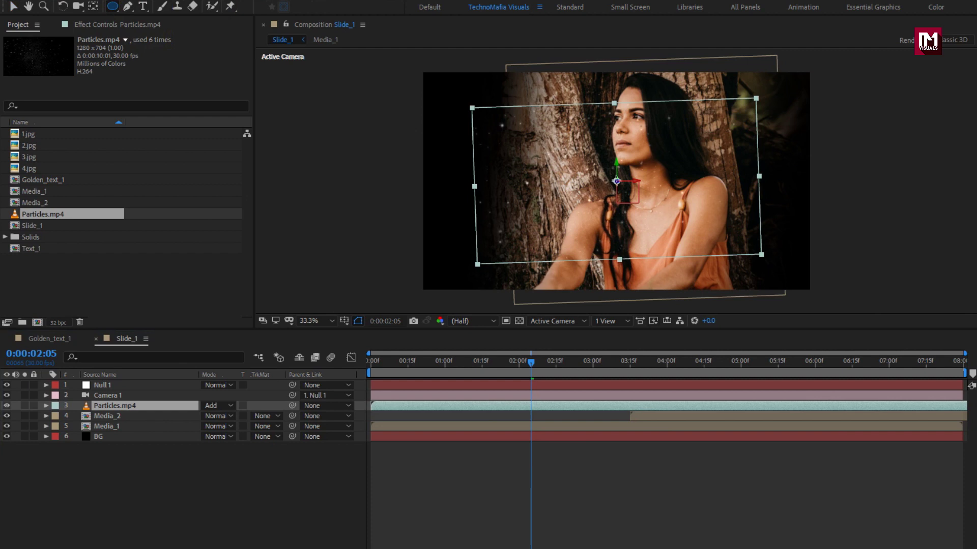
{"action": "left_click", "coordinate": [617, 181]}
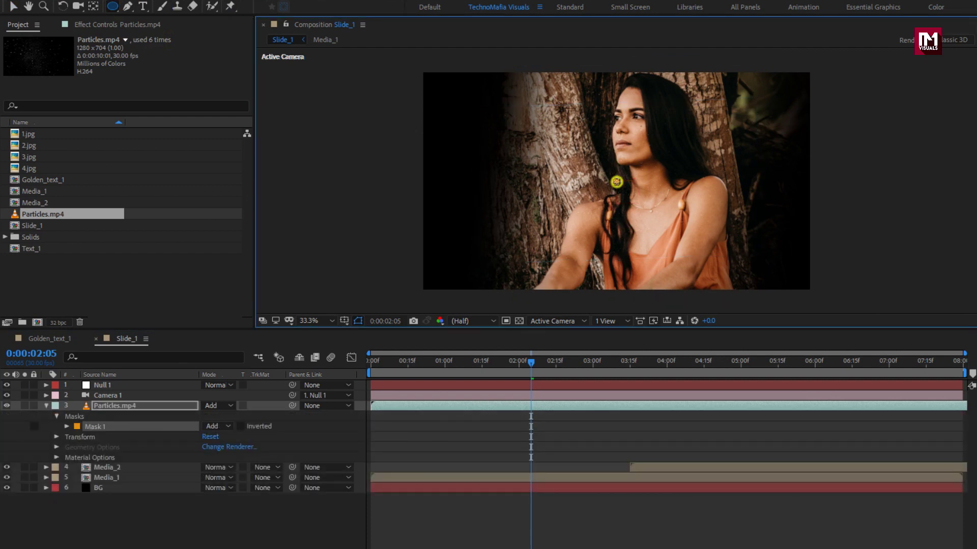
{"action": "left_click_drag", "start_coordinate": [618, 181], "coordinate": [726, 112]}
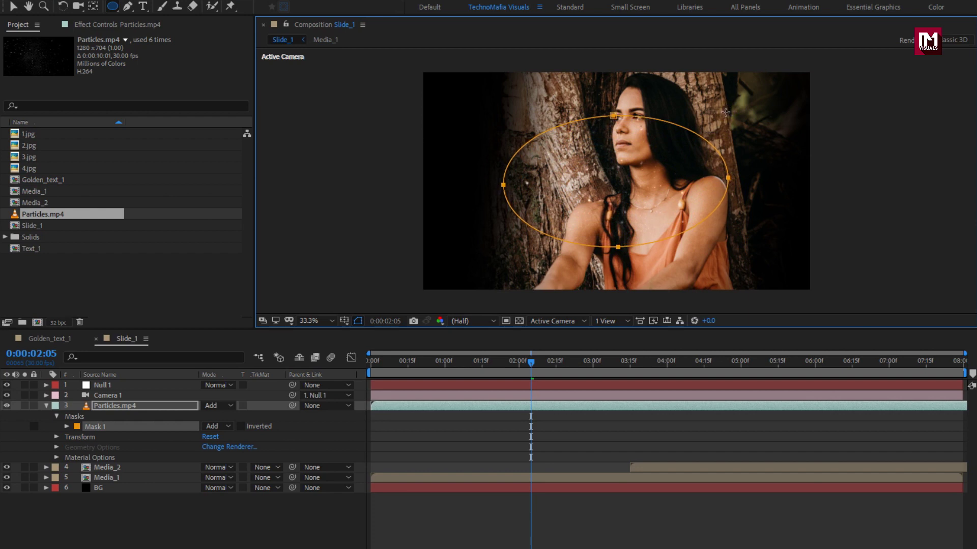
{"action": "left_click", "coordinate": [67, 426]}
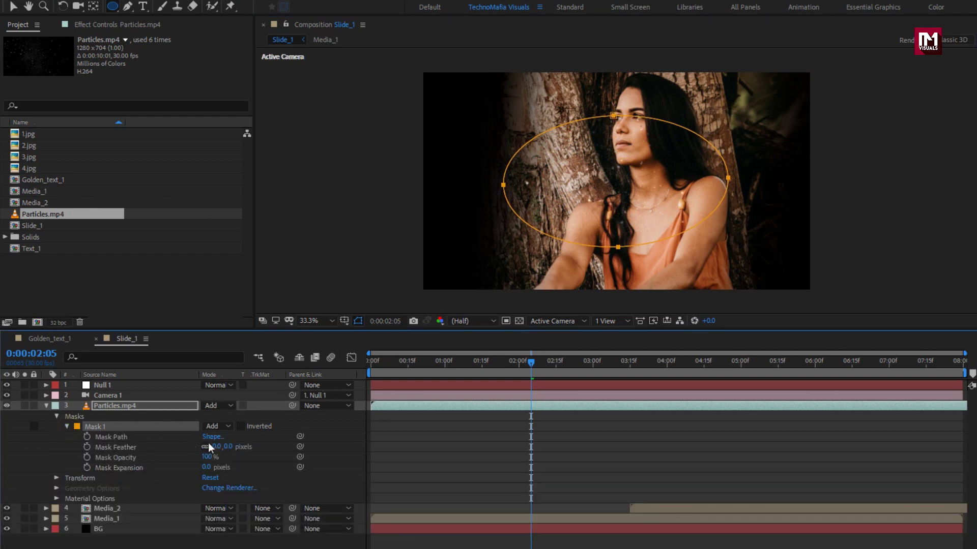
{"action": "left_click_drag", "start_coordinate": [225, 447], "coordinate": [316, 438]}
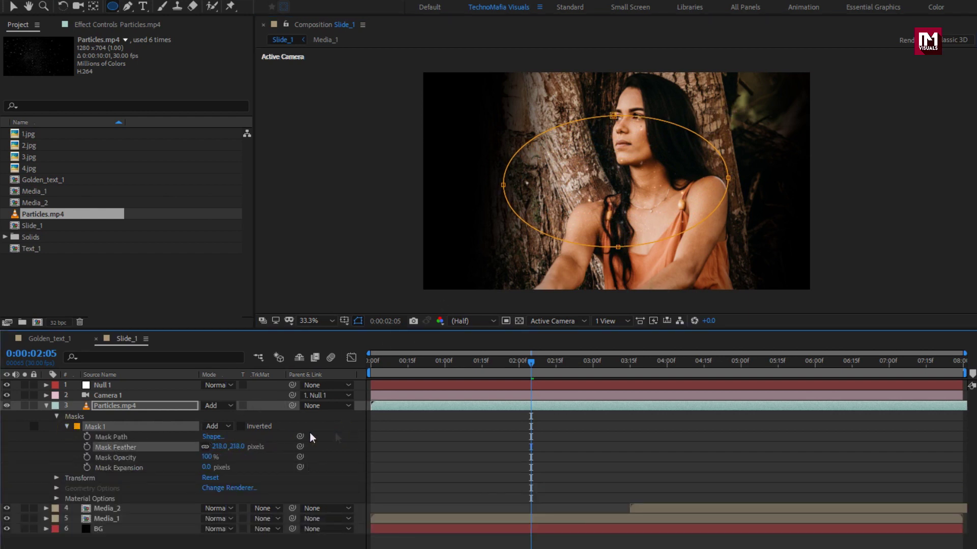
- Reduce the particle mask's feather to 179 pixels while viewing the layer in Normal mode, restore the Add mode, and collapse the layer
{"action": "left_click", "coordinate": [159, 410]}
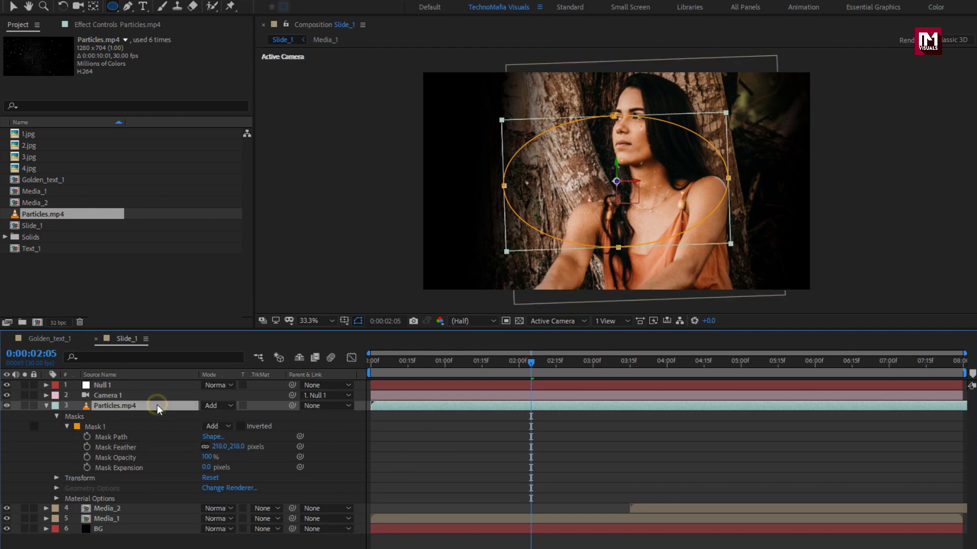
{"action": "left_click", "coordinate": [218, 406]}
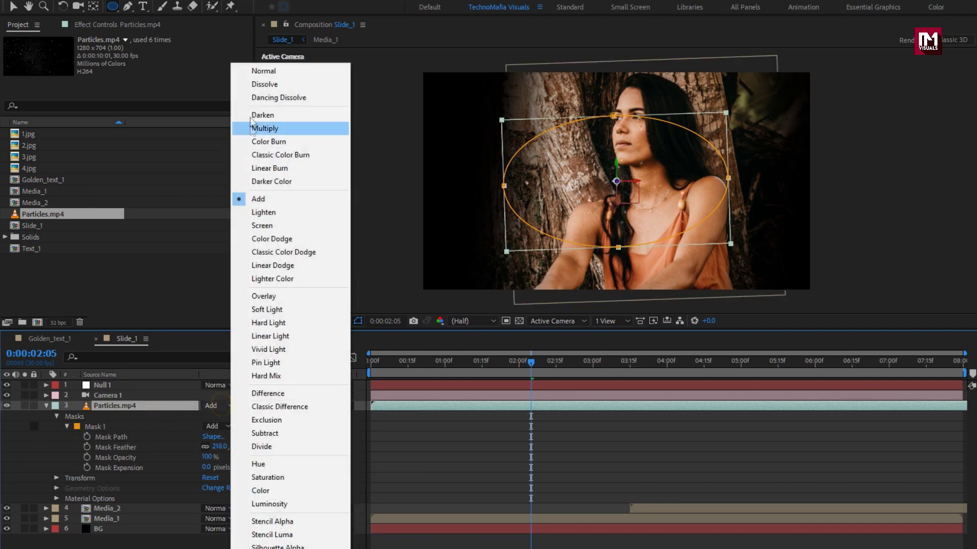
{"action": "left_click", "coordinate": [255, 73]}
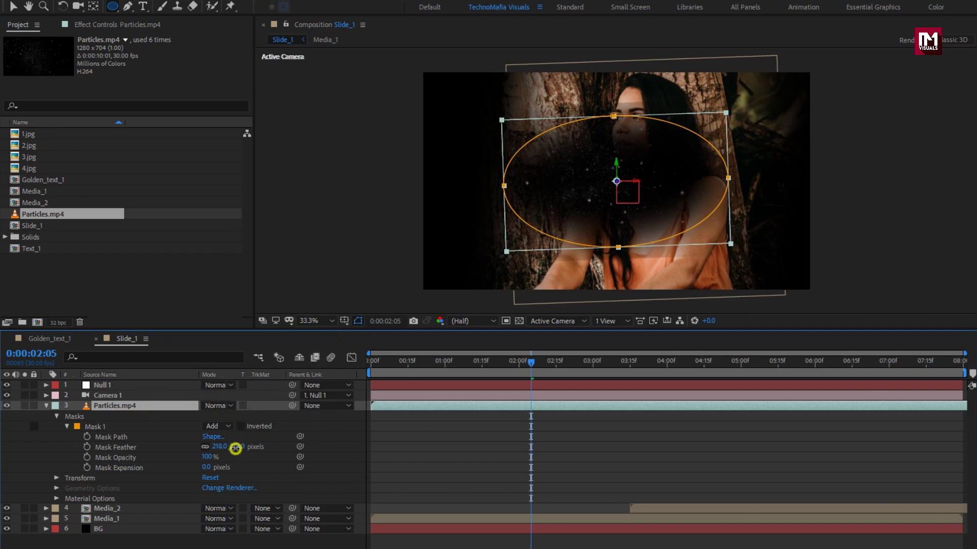
{"action": "mouse_move", "coordinate": [235, 449]}
{"action": "left_mouse_down"}
{"action": "mouse_move", "coordinate": [225, 448]}
{"action": "mouse_move", "coordinate": [257, 446]}
{"action": "mouse_move", "coordinate": [215, 448]}
{"action": "mouse_move", "coordinate": [225, 450]}
{"action": "left_mouse_up"}
{"action": "left_click", "coordinate": [218, 406]}
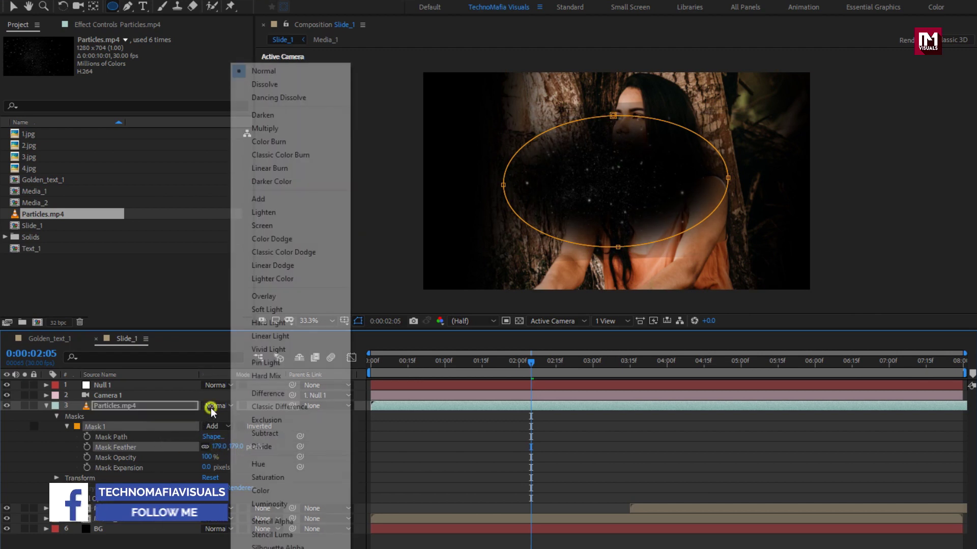
{"action": "left_click", "coordinate": [254, 196]}
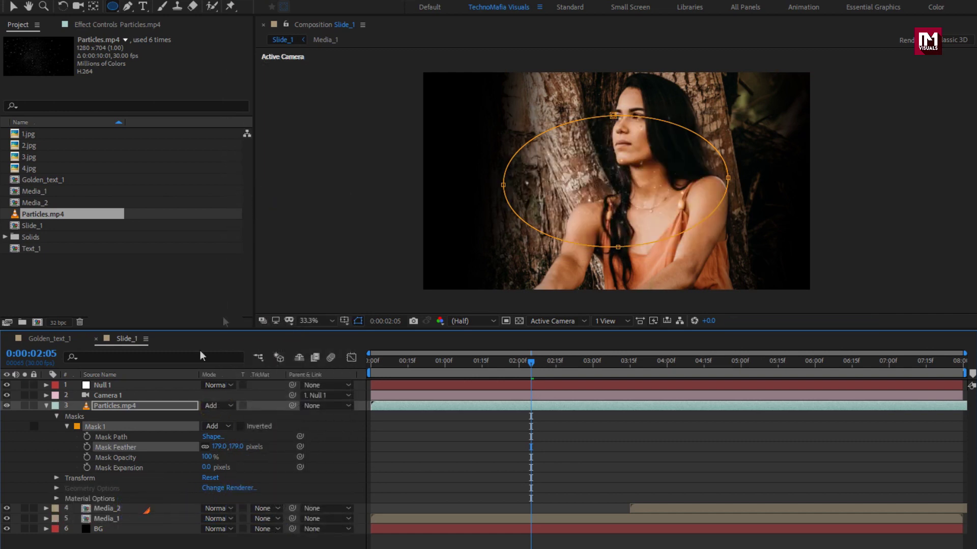
{"action": "left_click", "coordinate": [47, 406]}
{"action": "left_click", "coordinate": [47, 406]}
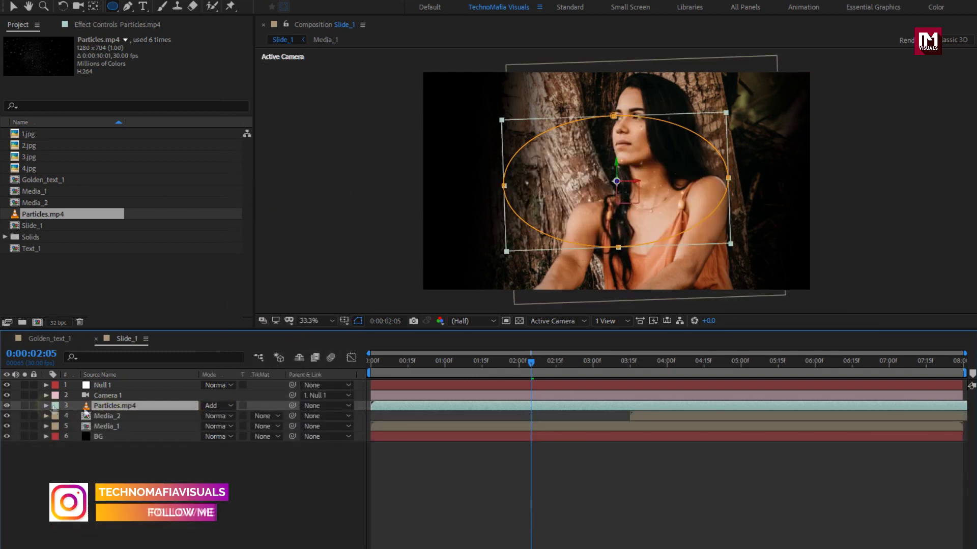
- Fade in the Particles.mp4 layer with opacity keyframes of 0% at 0:00:00:00 and 100% at 0:00:01:00, and collapse the layer
{"action": "left_click_drag", "start_coordinate": [420, 361], "coordinate": [399, 365]}
{"action": "left_click_drag", "start_coordinate": [389, 365], "coordinate": [347, 370]}
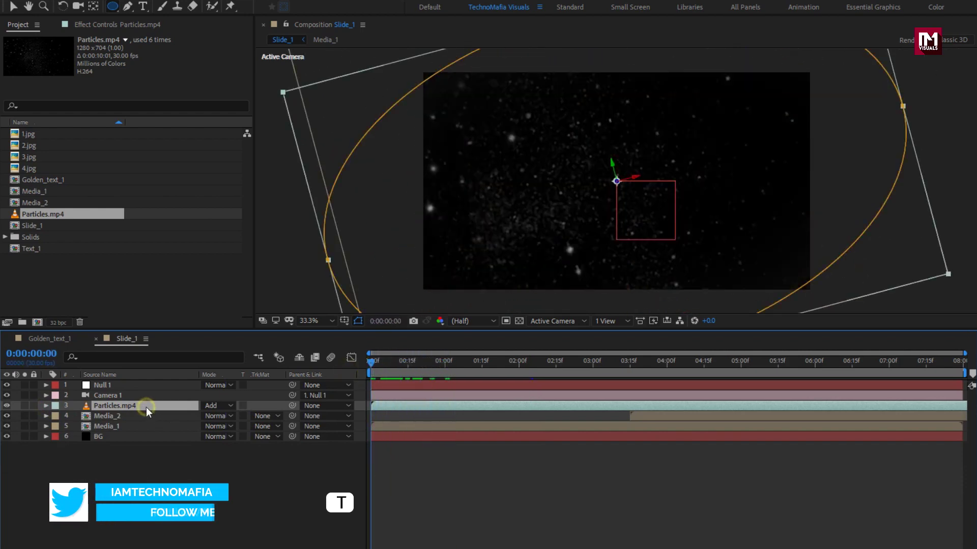
{"action": "key", "text": "t"}
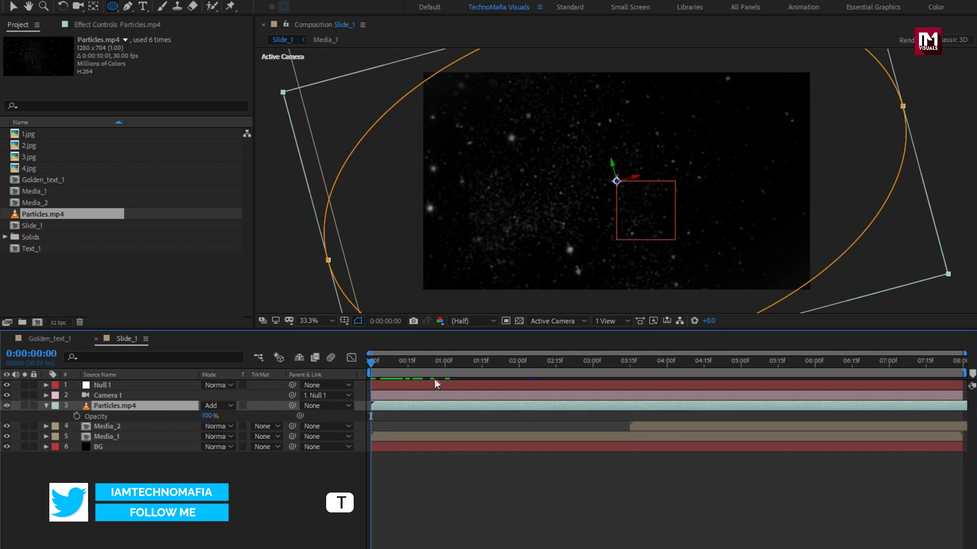
{"action": "left_click", "coordinate": [445, 365]}
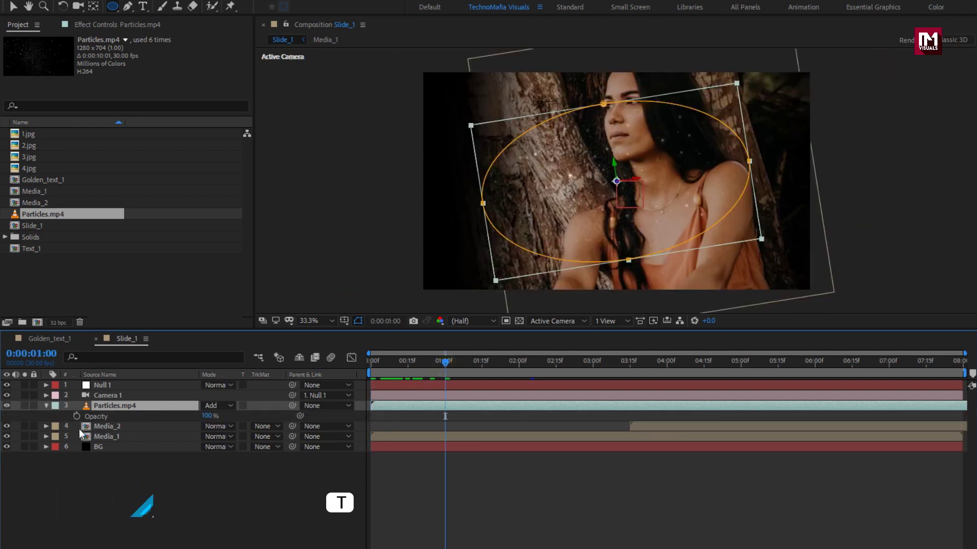
{"action": "left_click", "coordinate": [76, 416]}
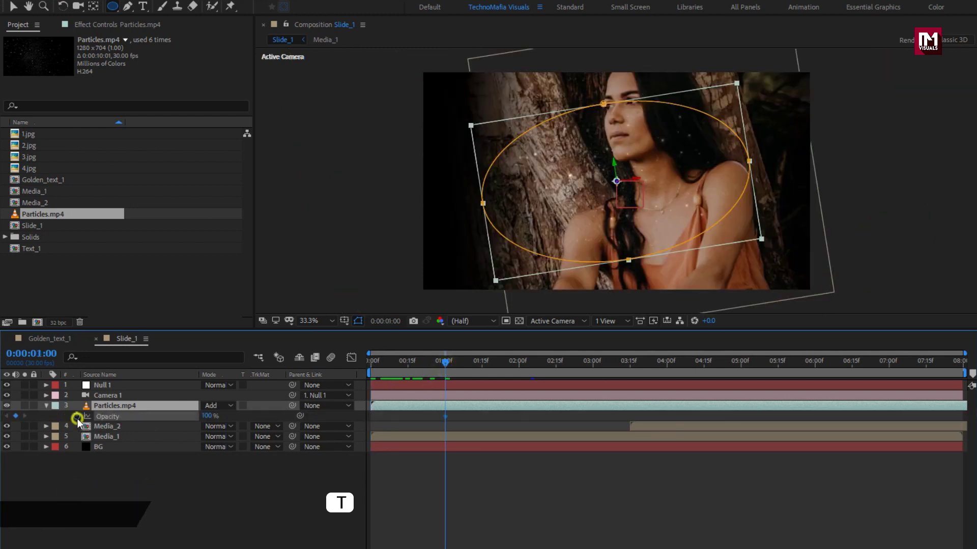
{"action": "left_click_drag", "start_coordinate": [401, 363], "coordinate": [338, 365]}
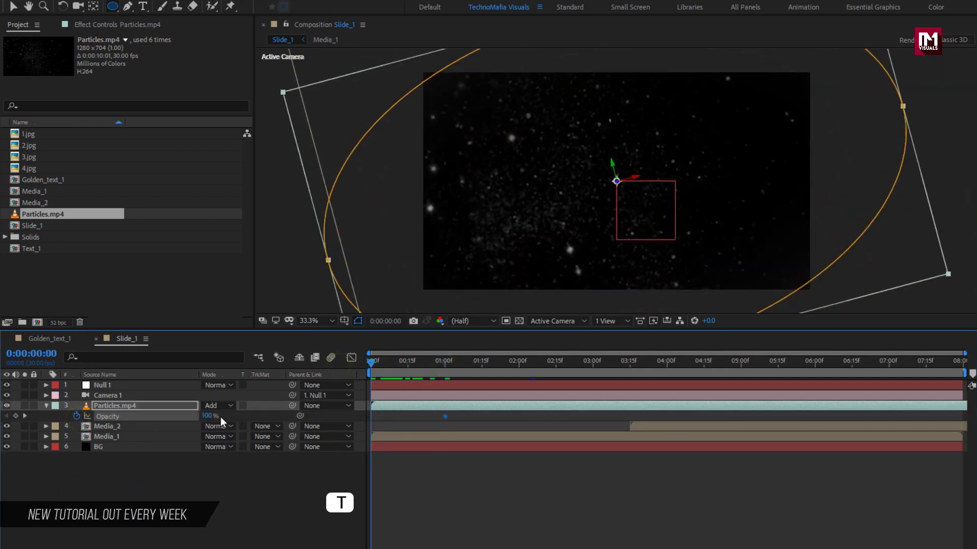
{"action": "left_click_drag", "start_coordinate": [199, 414], "coordinate": [70, 423]}
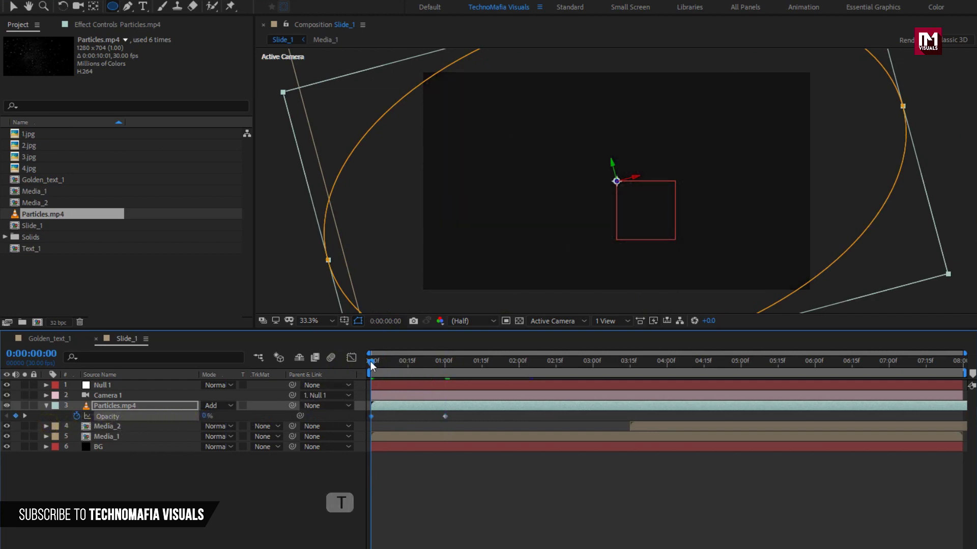
{"action": "left_click_drag", "start_coordinate": [391, 361], "coordinate": [615, 352]}
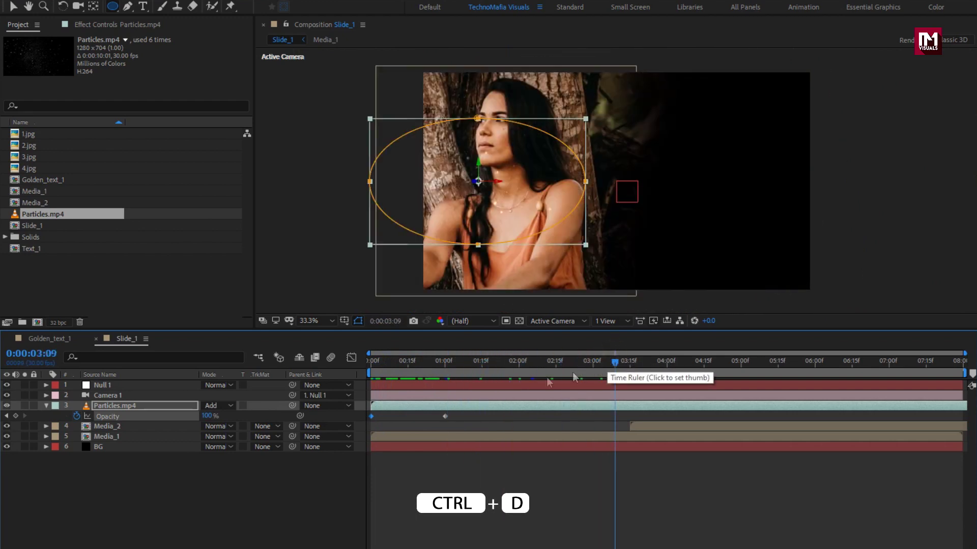
{"action": "left_click", "coordinate": [46, 405]}
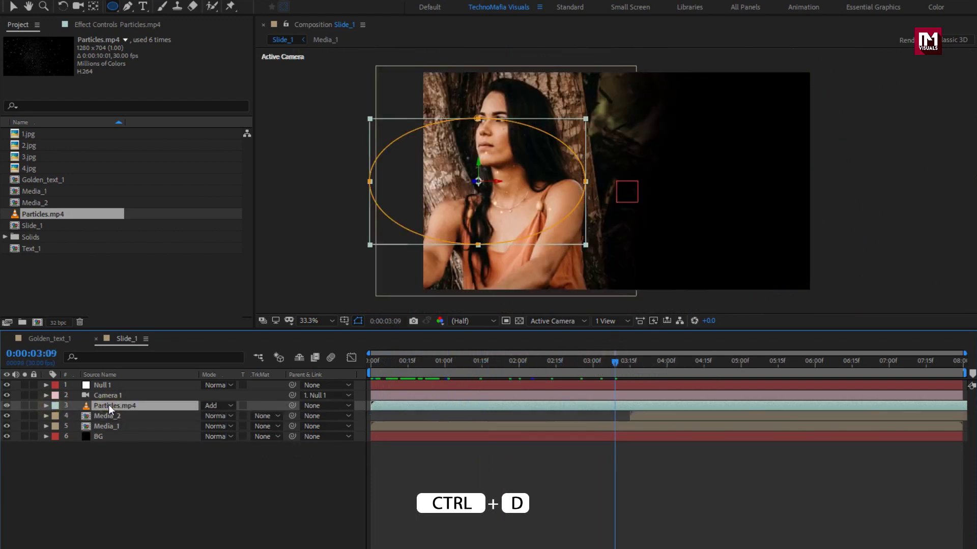
- Duplicate the Particles.mp4 layer twice around 0:00:02:20, placing one copy over the frame's upper-left area and the other over its lower-left area
{"action": "left_click_drag", "start_coordinate": [452, 364], "coordinate": [568, 363]}
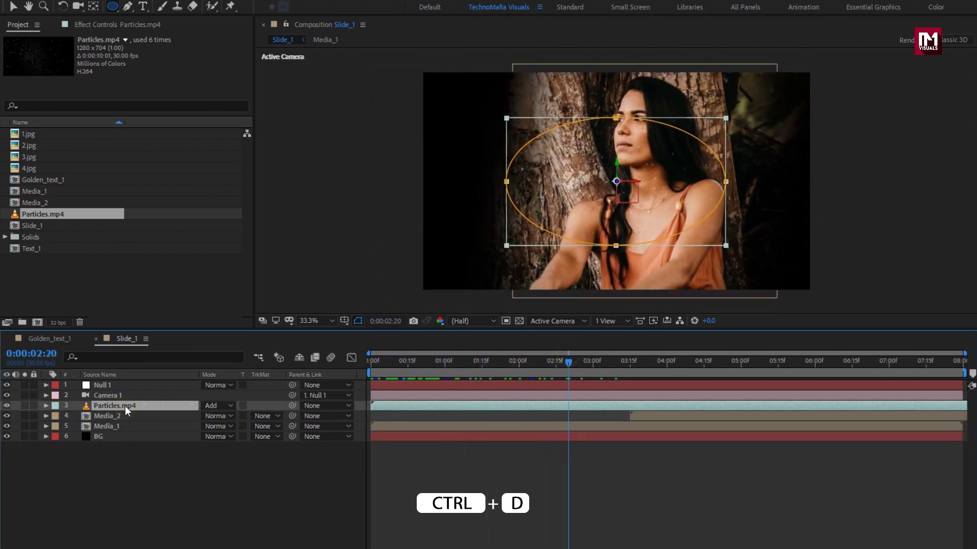
{"action": "key", "text": "ctrl+d"}
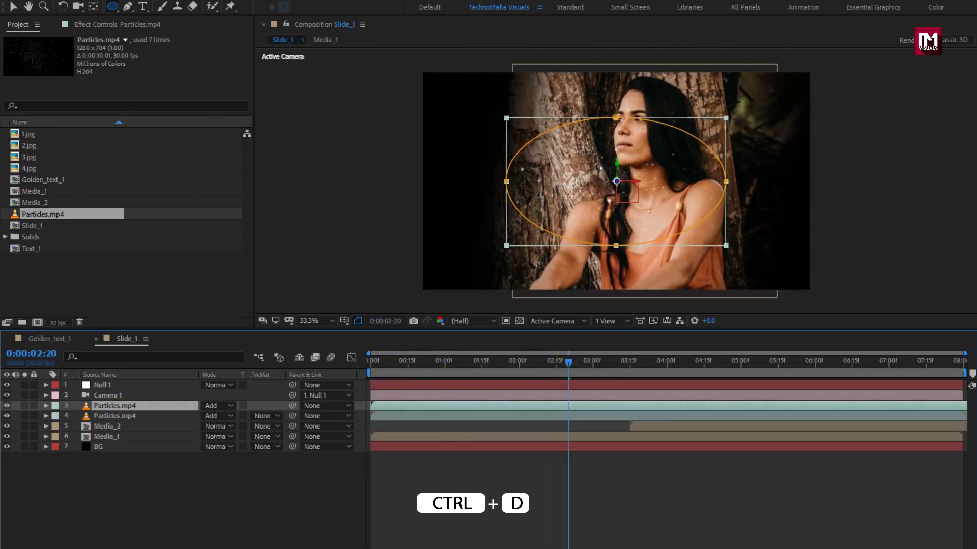
{"action": "key", "text": "v"}
{"action": "left_click_drag", "start_coordinate": [585, 193], "coordinate": [451, 125]}
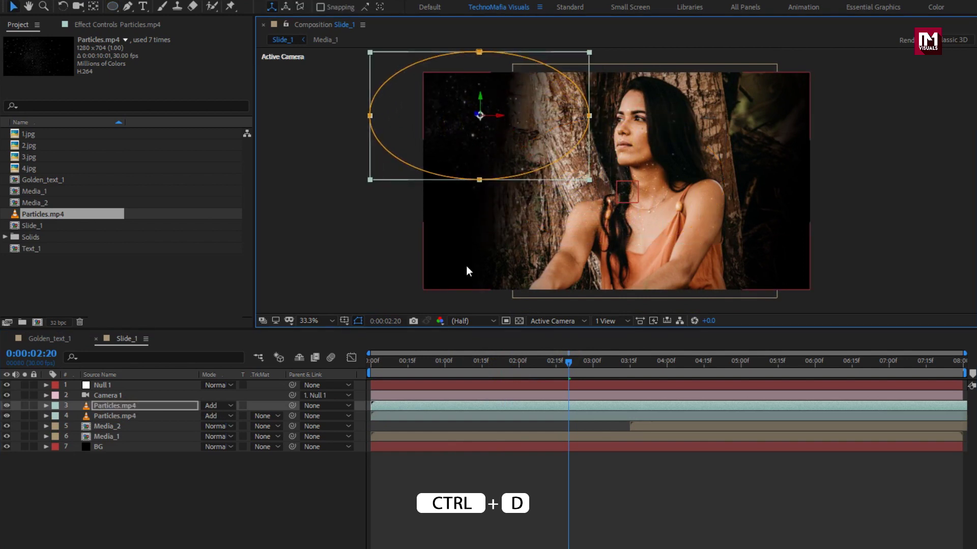
{"action": "left_click", "coordinate": [113, 405]}
{"action": "key", "text": "ctrl+d"}
{"action": "left_click_drag", "start_coordinate": [448, 206], "coordinate": [416, 261]}
- Duplicate the Particles.mp4 layer twice more at 0:00:02:18, placing the copies over the frame's upper-right and lower-right areas
{"action": "left_click_drag", "start_coordinate": [445, 361], "coordinate": [565, 361]}
{"action": "left_click", "coordinate": [121, 410]}
{"action": "key", "text": "ctrl+d"}
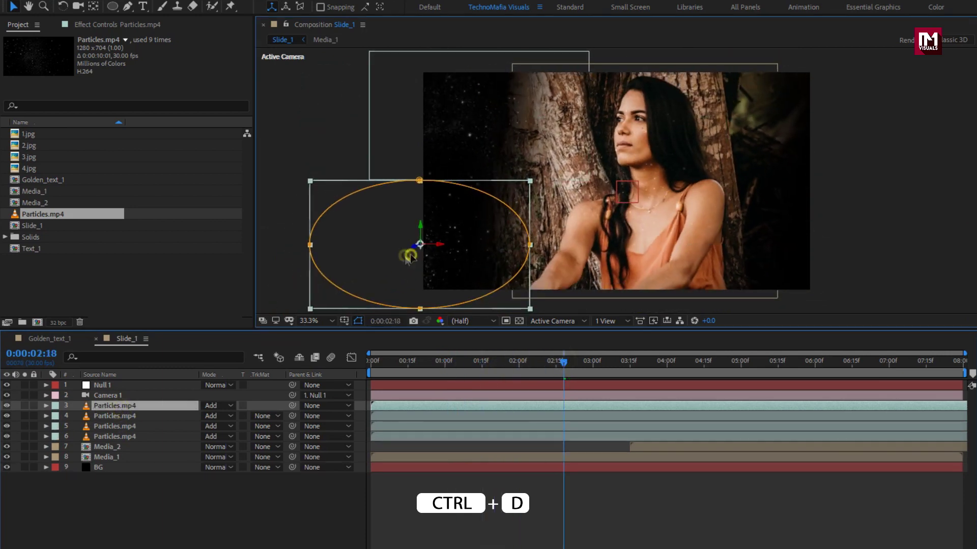
{"action": "left_click_drag", "start_coordinate": [410, 256], "coordinate": [704, 250]}
{"action": "left_click", "coordinate": [130, 405]}
{"action": "key", "text": "ctrl+d"}
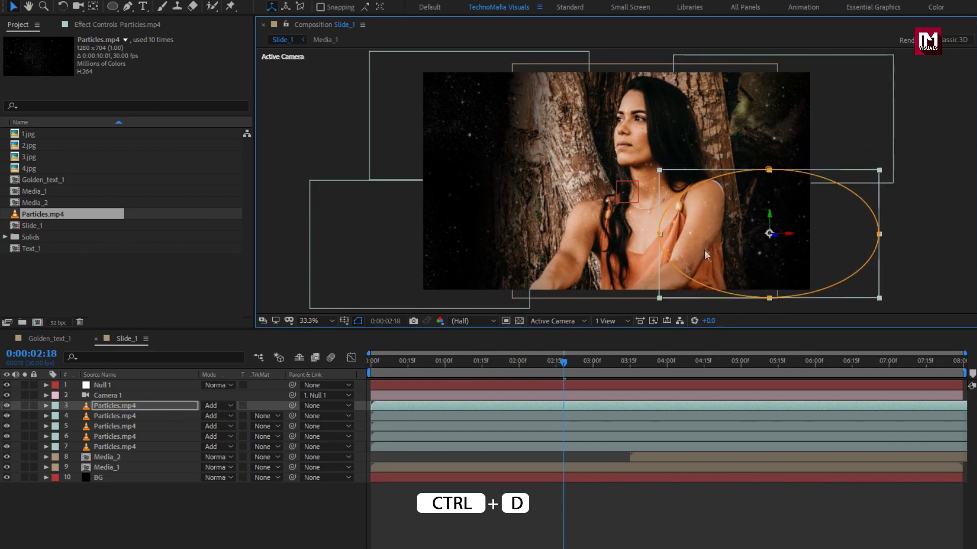
- Add four more Particles.mp4 duplicates at 0:00:04:28, spreading them over the four quarters of the frame around the second photo
{"action": "left_click_drag", "start_coordinate": [563, 361], "coordinate": [736, 361]}
{"action": "left_click", "coordinate": [107, 404]}
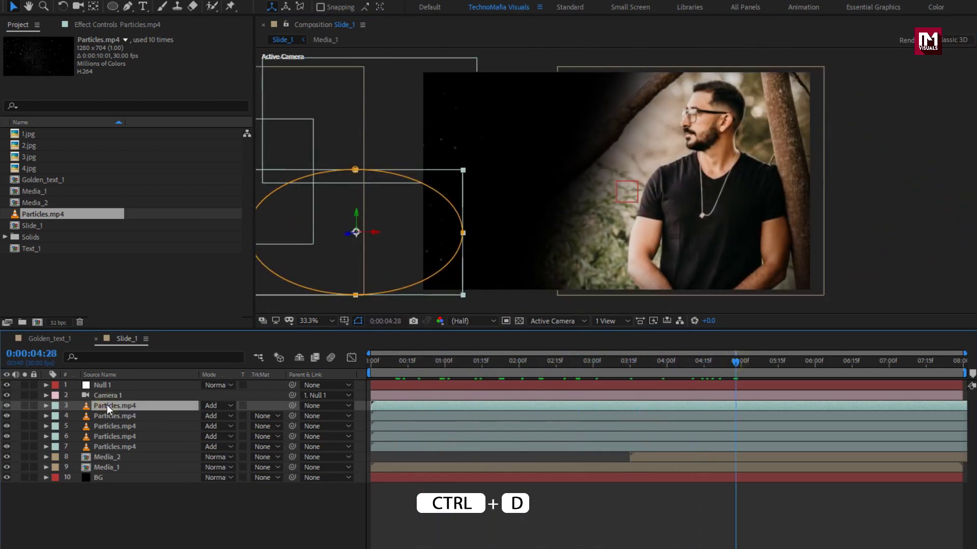
{"action": "key", "text": "ctrl+d"}
{"action": "left_click_drag", "start_coordinate": [394, 235], "coordinate": [743, 127]}
{"action": "left_click", "coordinate": [131, 408]}
{"action": "key", "text": "ctrl+d"}
{"action": "left_click", "coordinate": [139, 404]}
{"action": "key", "text": "ctrl+d"}
{"action": "left_click", "coordinate": [150, 404]}
{"action": "key", "text": "ctrl+d"}
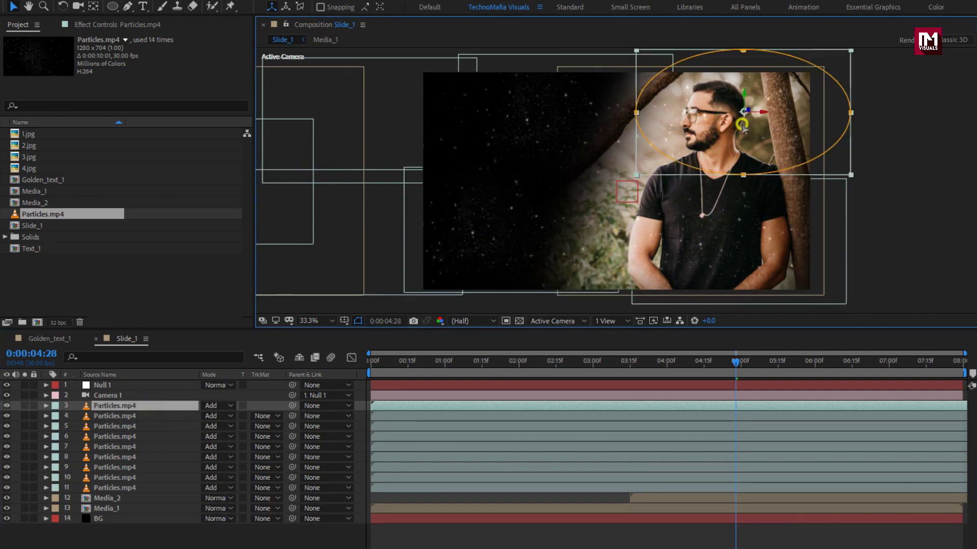
- Scale the lower-left Particles.mp4 copy on layer 4 to 178%, collapse it, and review Slide_1 from its start
{"action": "left_click", "coordinate": [101, 413]}
{"action": "key", "text": "s"}
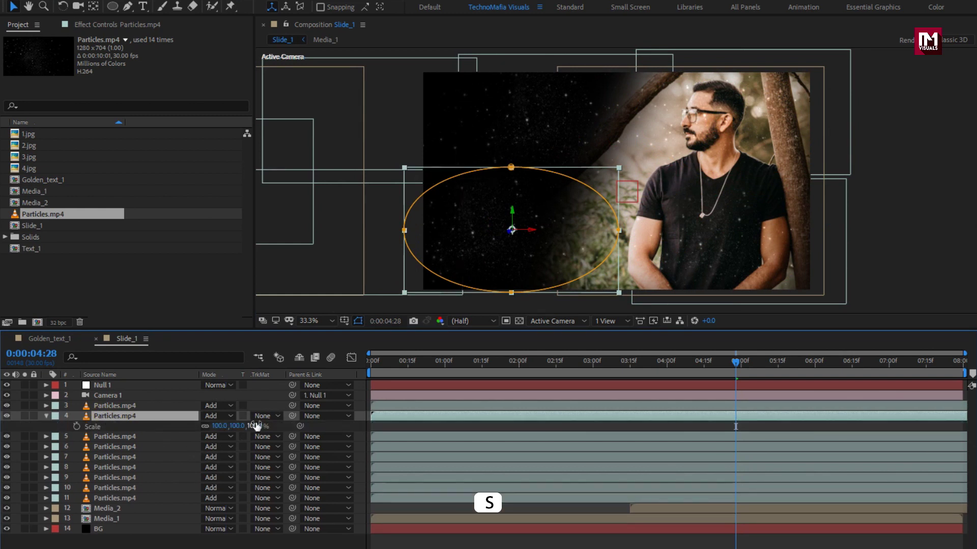
{"action": "left_click_drag", "start_coordinate": [256, 425], "coordinate": [298, 419]}
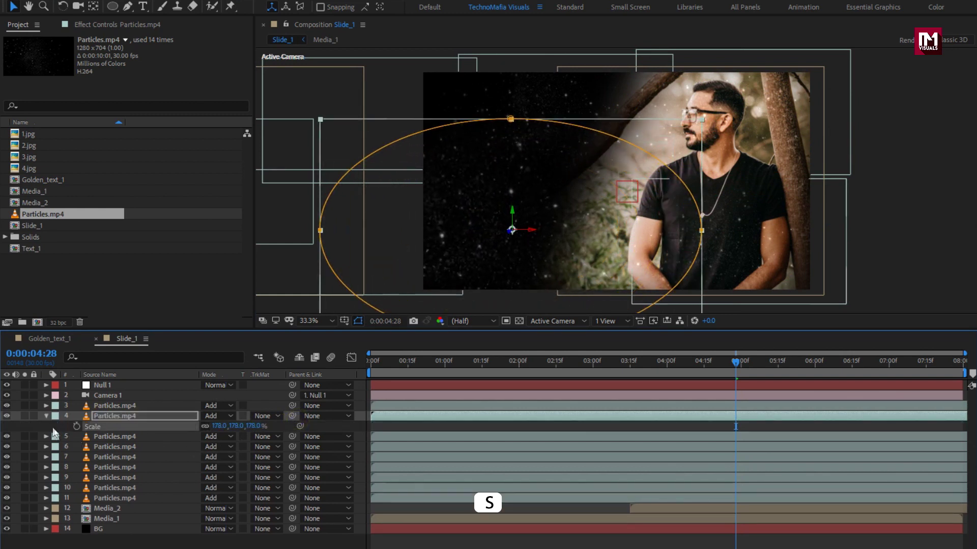
{"action": "left_click", "coordinate": [45, 416]}
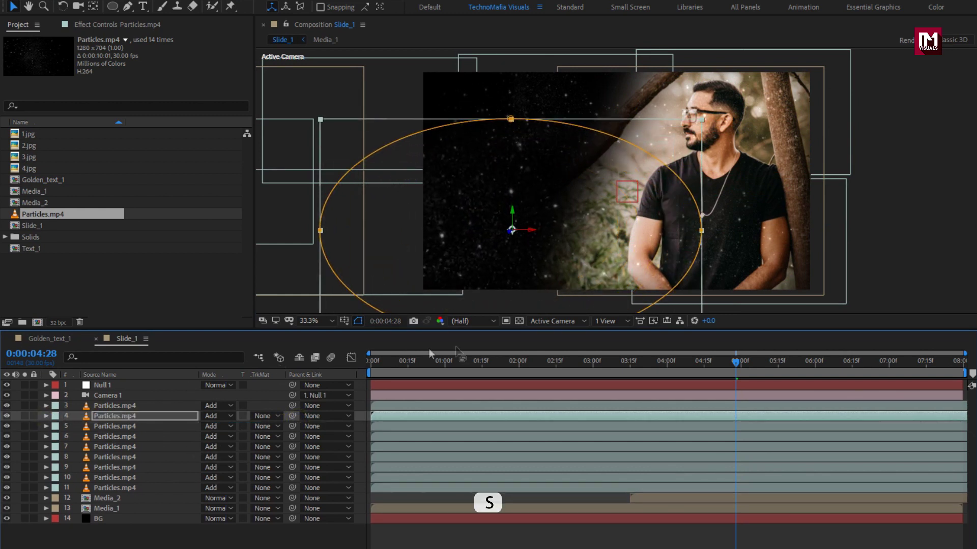
{"action": "left_click_drag", "start_coordinate": [553, 362], "coordinate": [355, 368]}
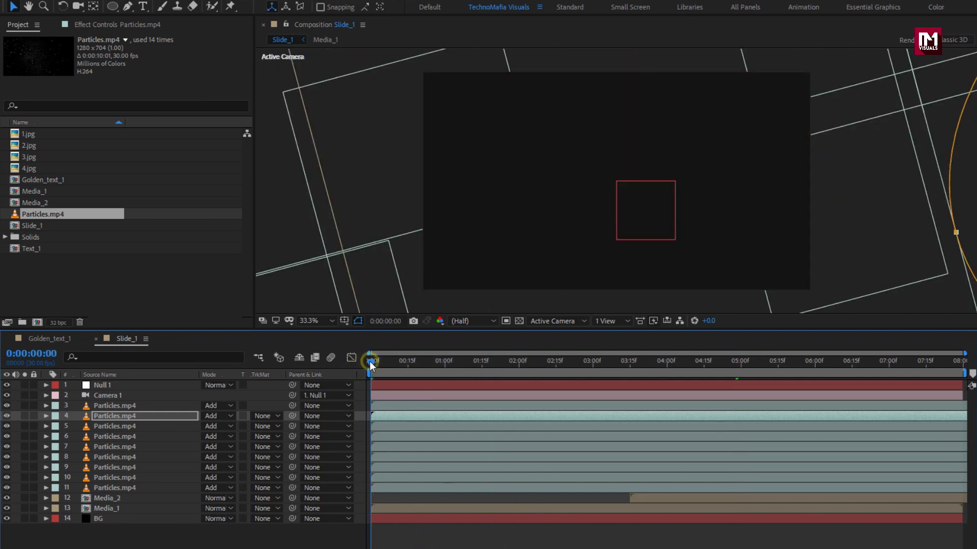
{"action": "left_click_drag", "start_coordinate": [369, 361], "coordinate": [453, 357]}
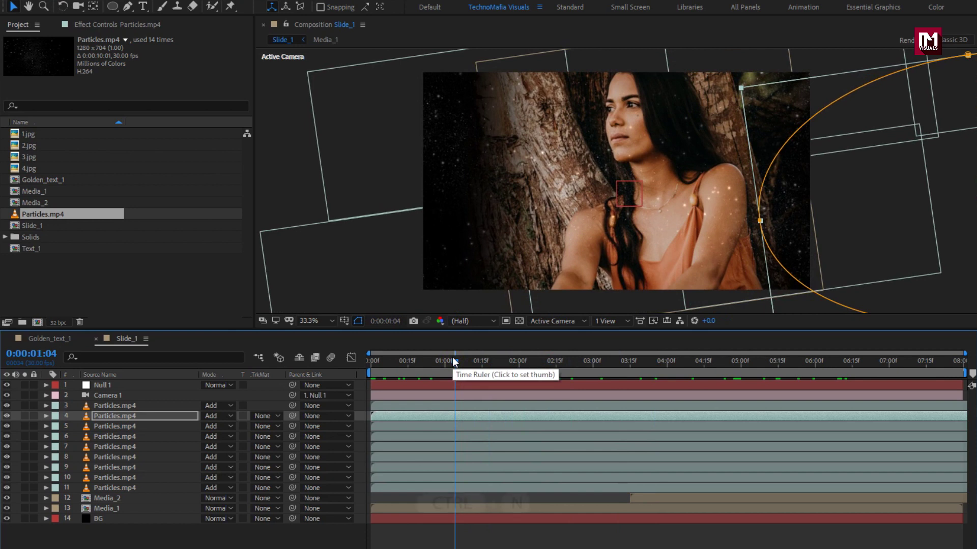
- Create a 1920 x 1080, 30 fps composition named Slide_2 with a duration of 0:00:06:00
{"action": "key", "text": "ctrl+n"}
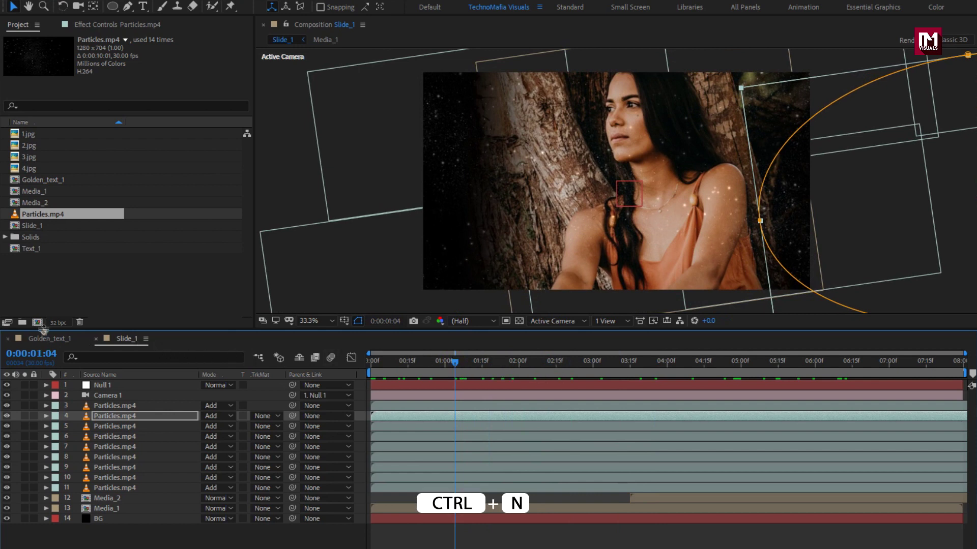
{"action": "left_click", "coordinate": [37, 322]}
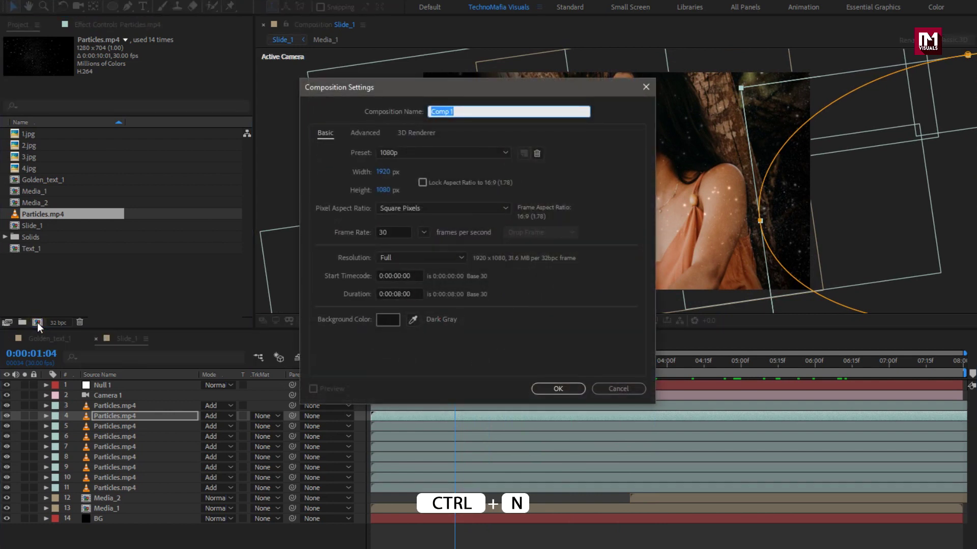
{"action": "type", "text": "Slide"}
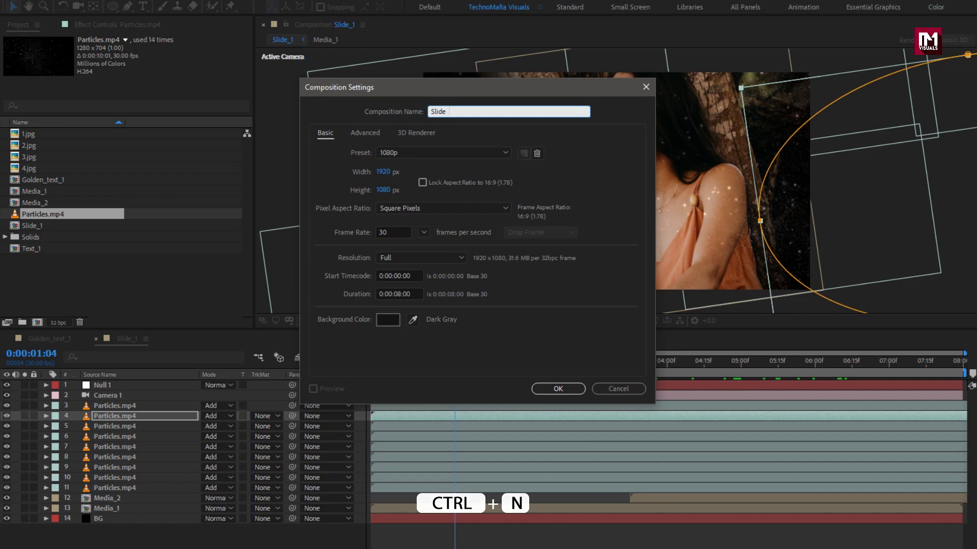
{"action": "type", "text": "_2"}
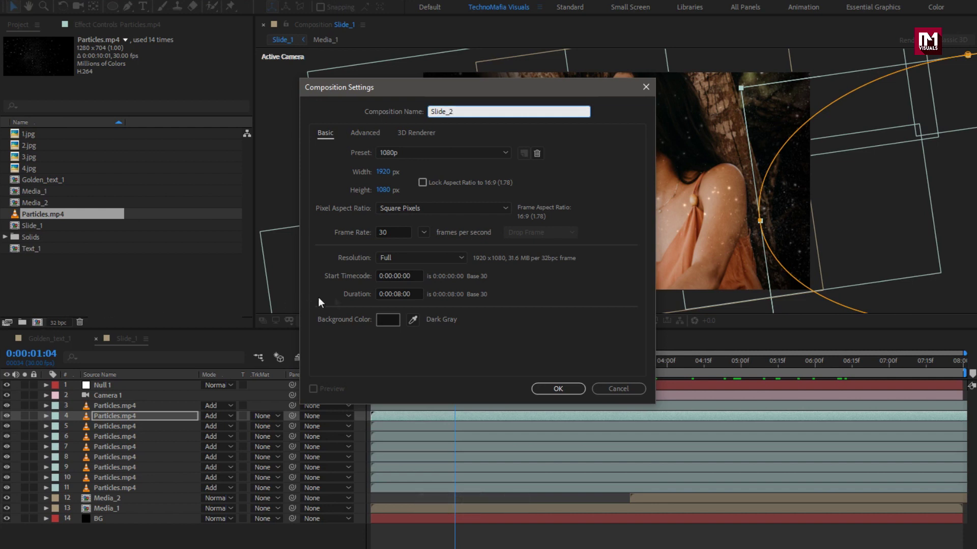
{"action": "double_click", "coordinate": [400, 294]}
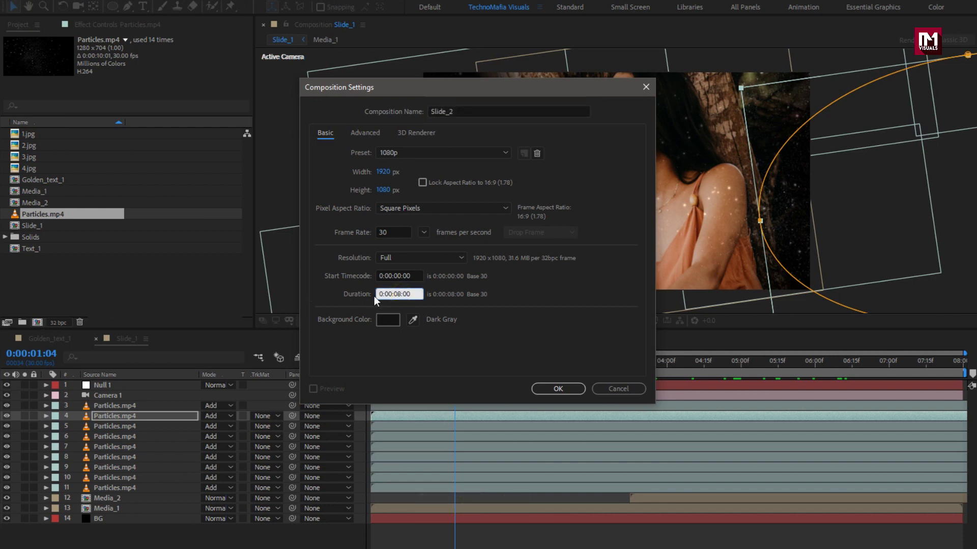
{"action": "type", "text": "06"}
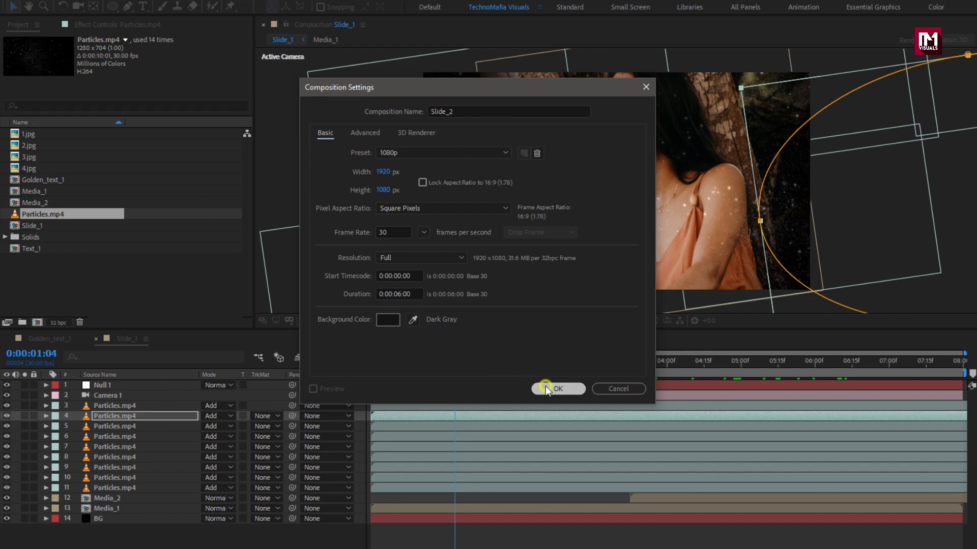
{"action": "left_click", "coordinate": [545, 386]}
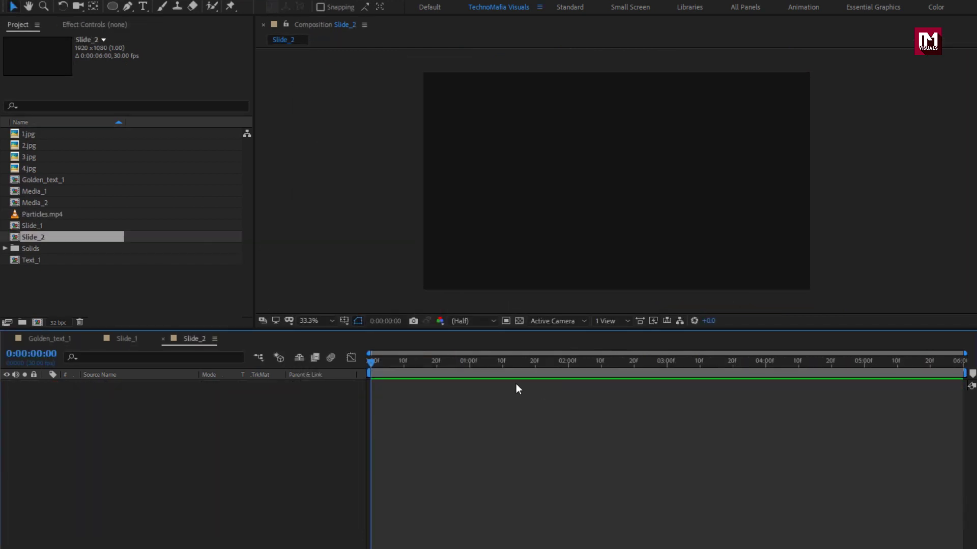
- Add a black 1920 x 1080 solid named BG to Slide_2
{"action": "right_click", "coordinate": [190, 464]}
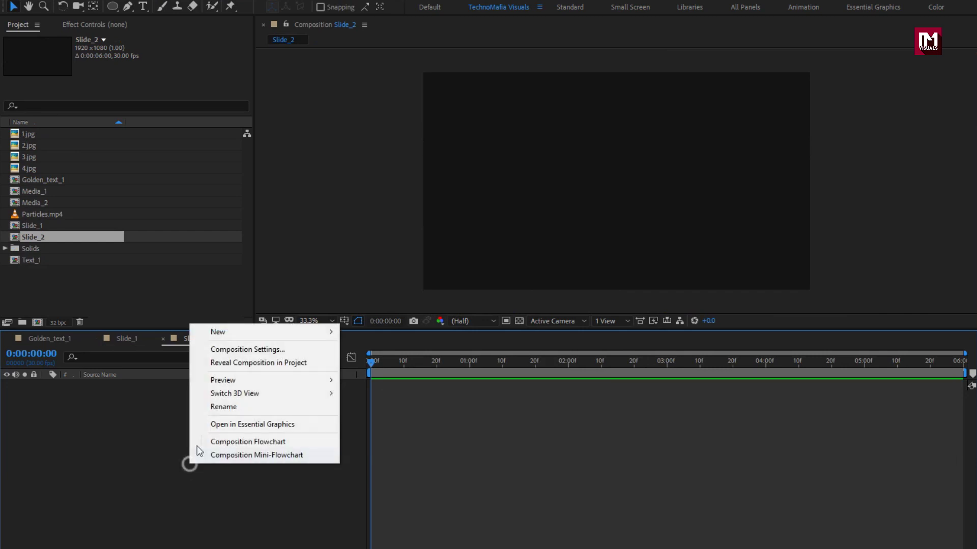
{"action": "mouse_move", "coordinate": [330, 331]}
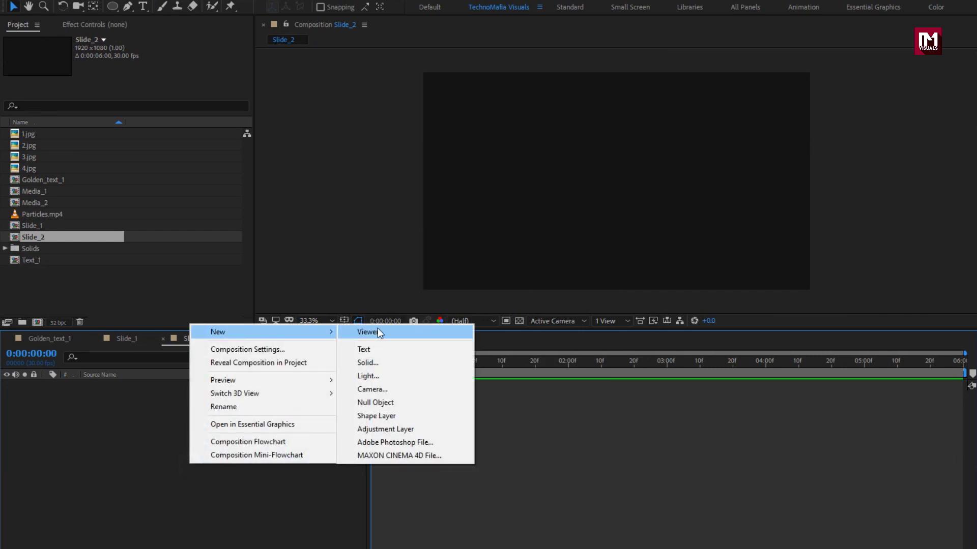
{"action": "left_click", "coordinate": [387, 364]}
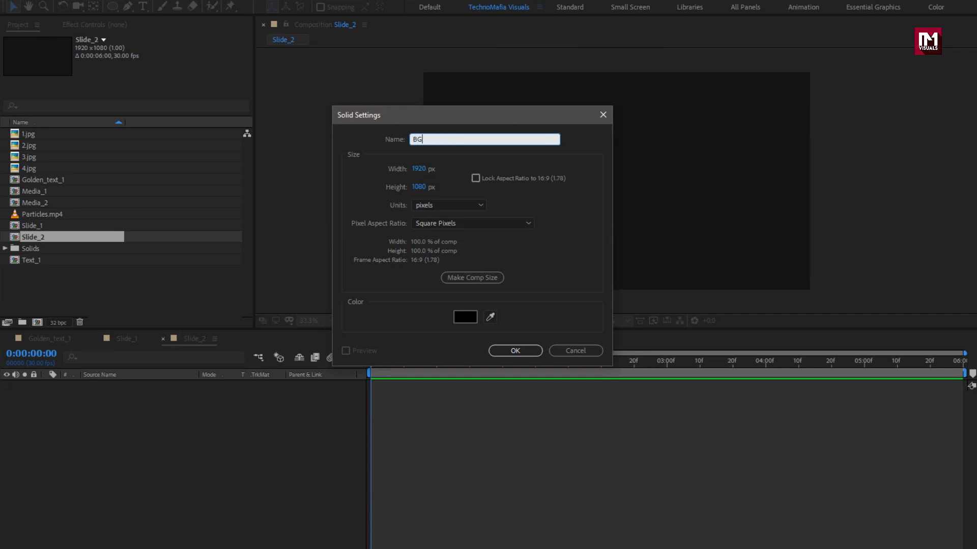
{"action": "key", "text": "Return"}
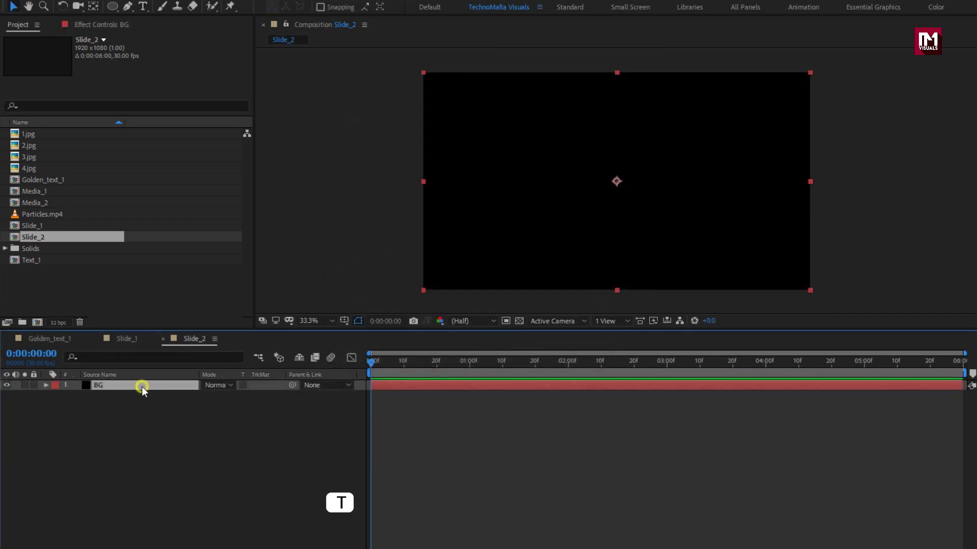
- Fade in the BG solid with opacity keyframes of 0% at 0:00:00:00 and 100% at 0:00:01:00, and collapse it
{"action": "key", "text": "t"}
{"action": "left_click", "coordinate": [469, 363]}
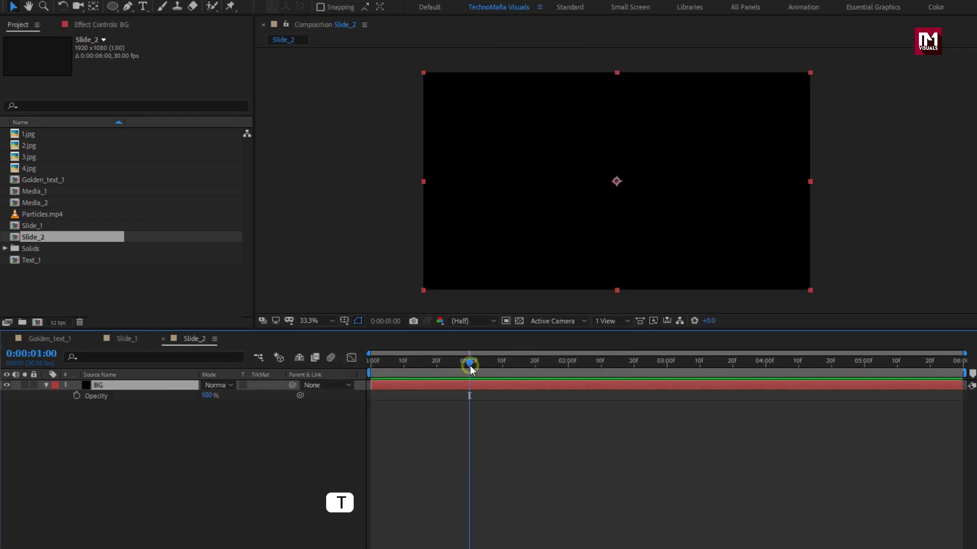
{"action": "left_click", "coordinate": [76, 396]}
{"action": "key", "text": "Home"}
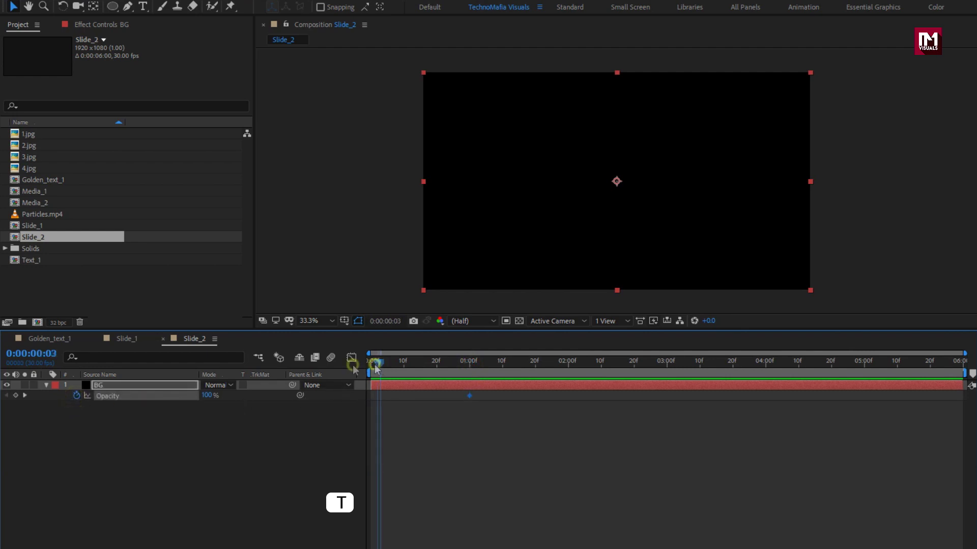
{"action": "left_click_drag", "start_coordinate": [208, 395], "coordinate": [76, 396]}
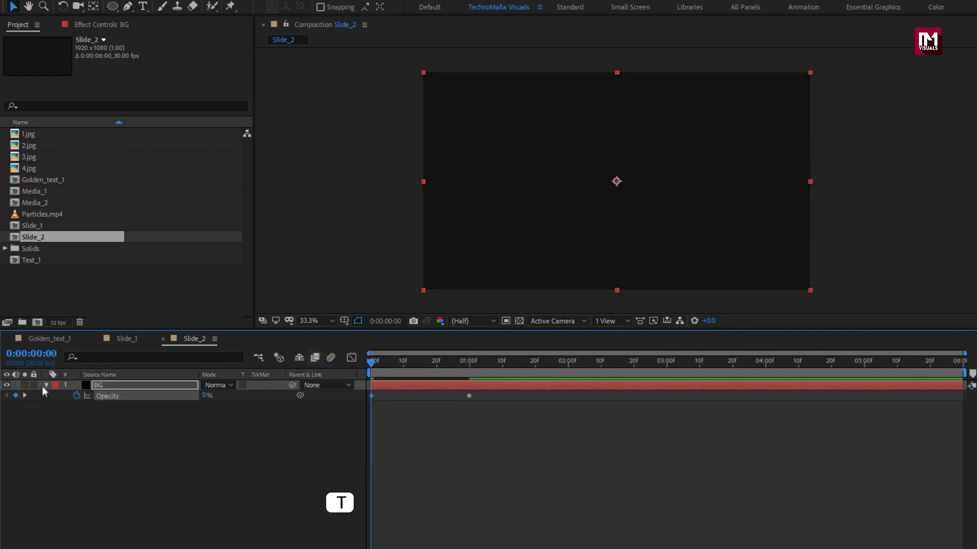
{"action": "left_click", "coordinate": [45, 385]}
- Place 3.jpg above BG in Slide_2 and pre-compose it as Media_3, leaving all attributes in Slide_2
{"action": "left_click", "coordinate": [26, 147]}
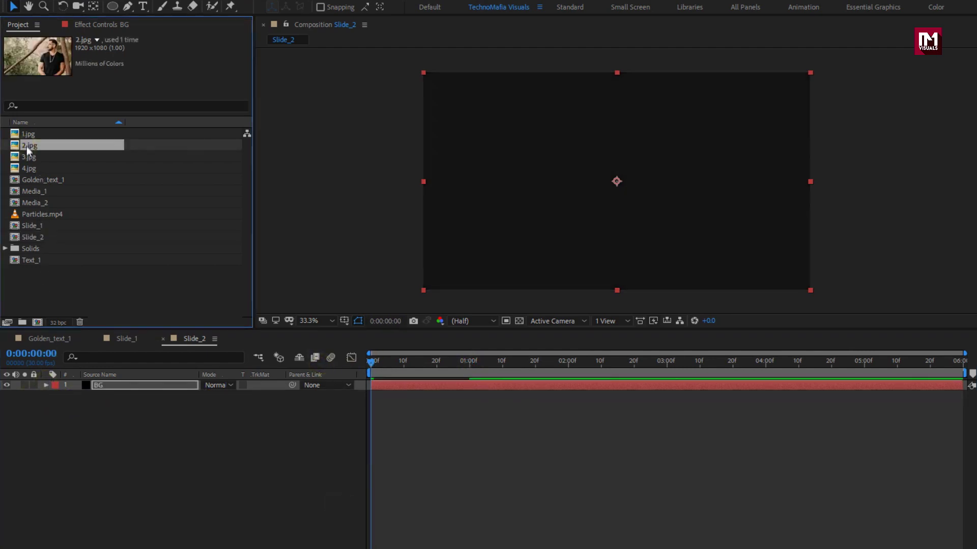
{"action": "left_click_drag", "start_coordinate": [28, 157], "coordinate": [127, 381]}
{"action": "right_click", "coordinate": [117, 385]}
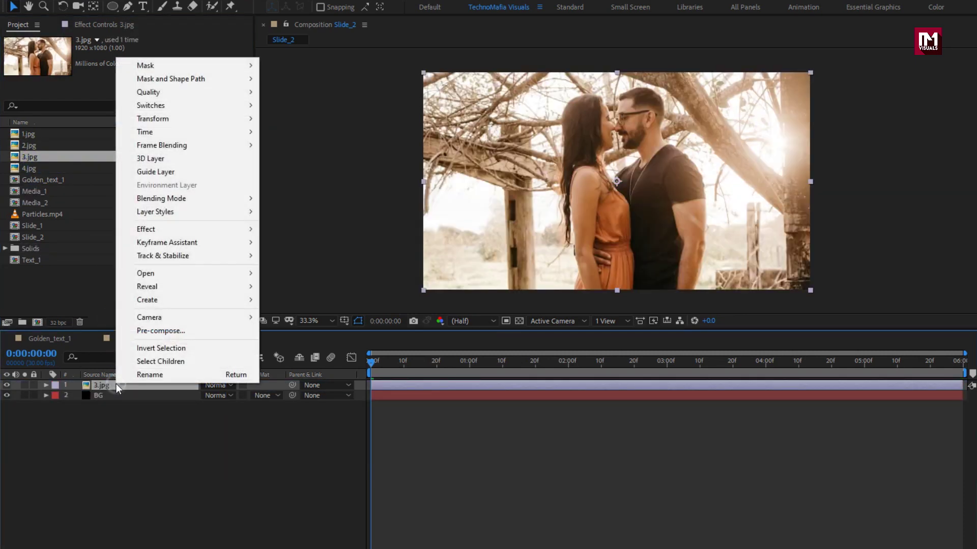
{"action": "left_click", "coordinate": [140, 329]}
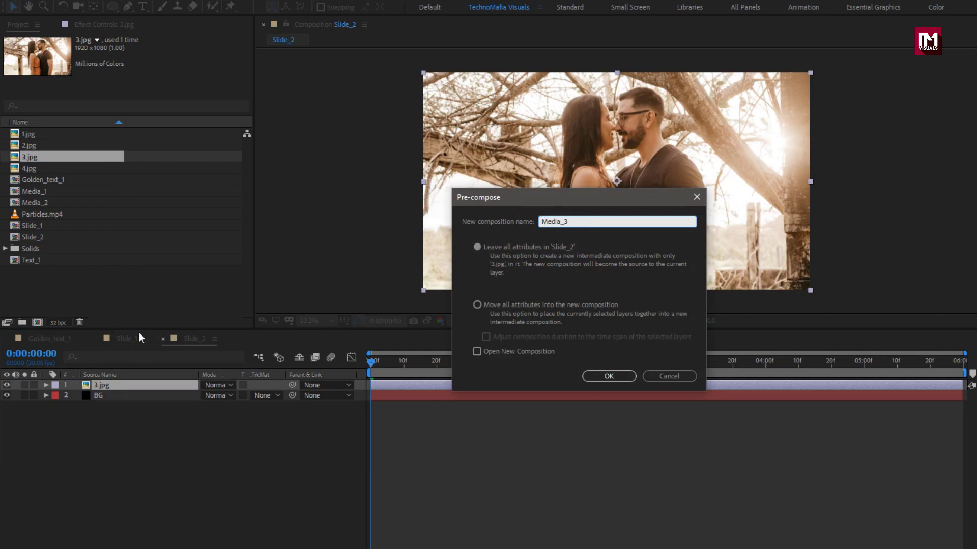
{"action": "left_click", "coordinate": [588, 377]}
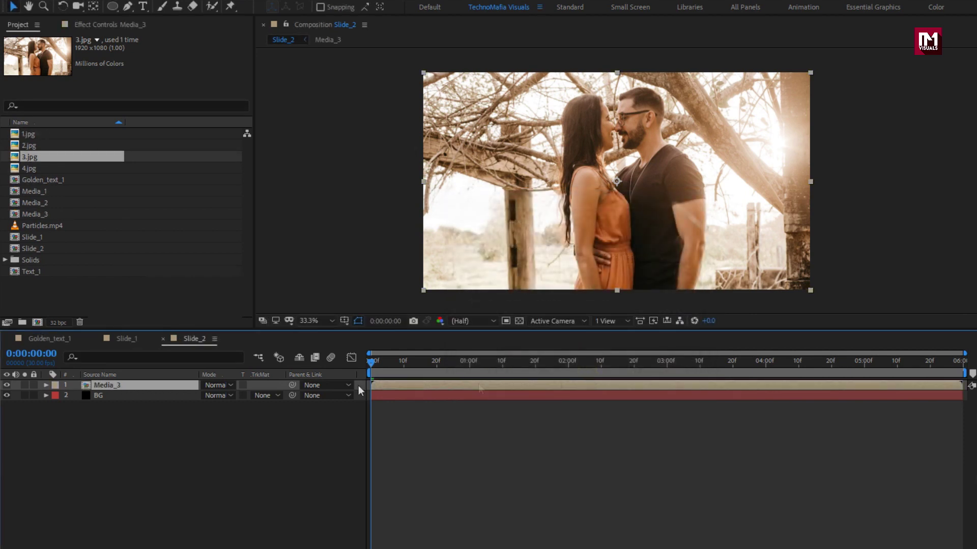
- Draw a closed four-point Pen mask on Media_3 around the couple, wide above the frame and tapering to a narrower base
{"action": "left_click", "coordinate": [127, 6]}
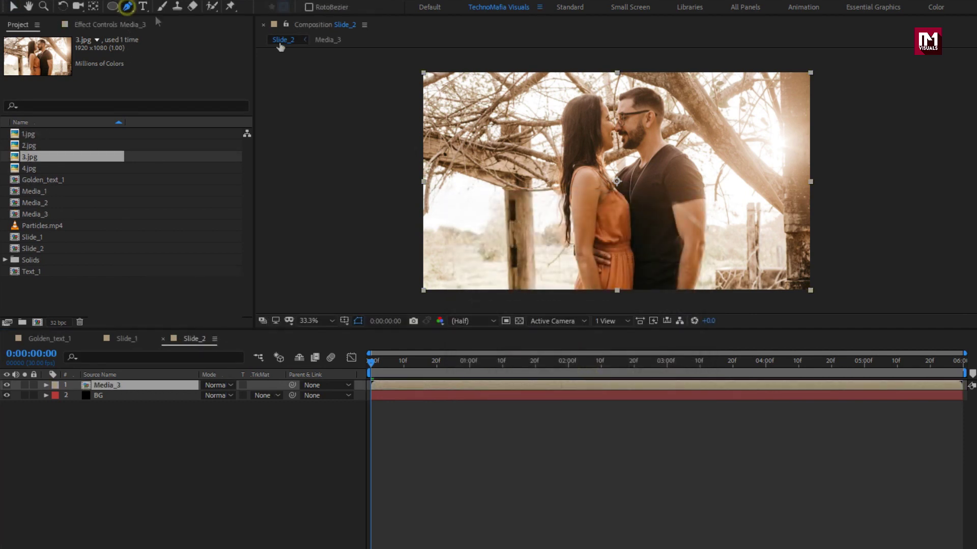
{"action": "left_click", "coordinate": [772, 63]}
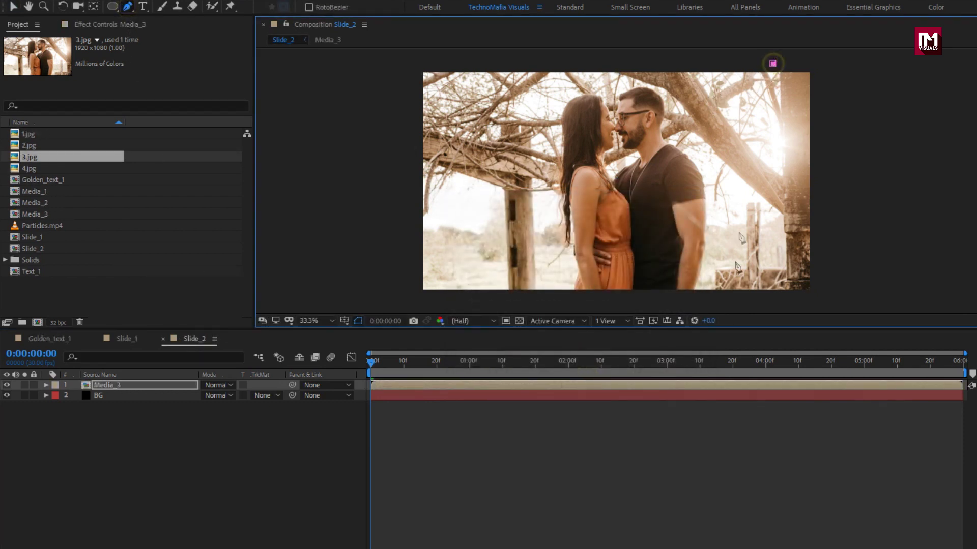
{"action": "left_click", "coordinate": [718, 302]}
{"action": "left_click", "coordinate": [552, 308]}
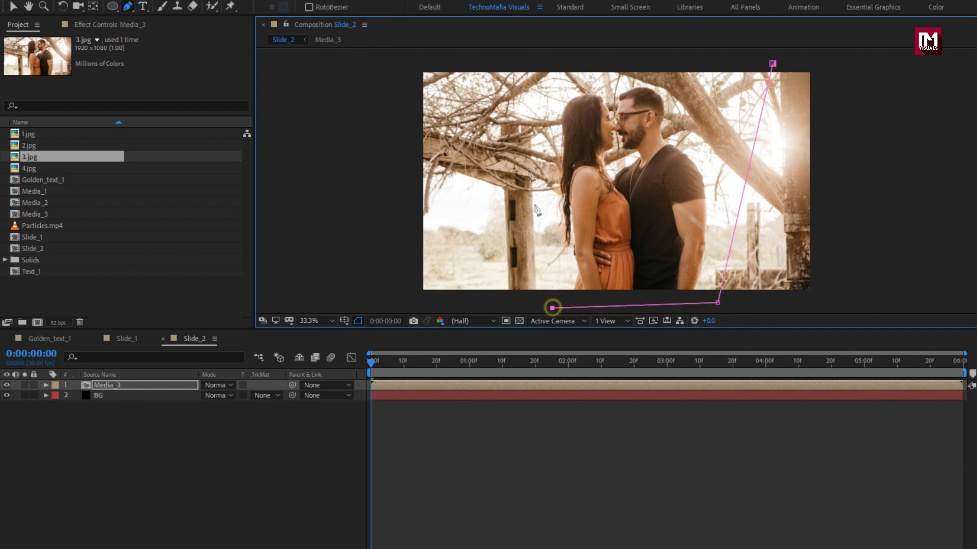
{"action": "left_click", "coordinate": [773, 63]}
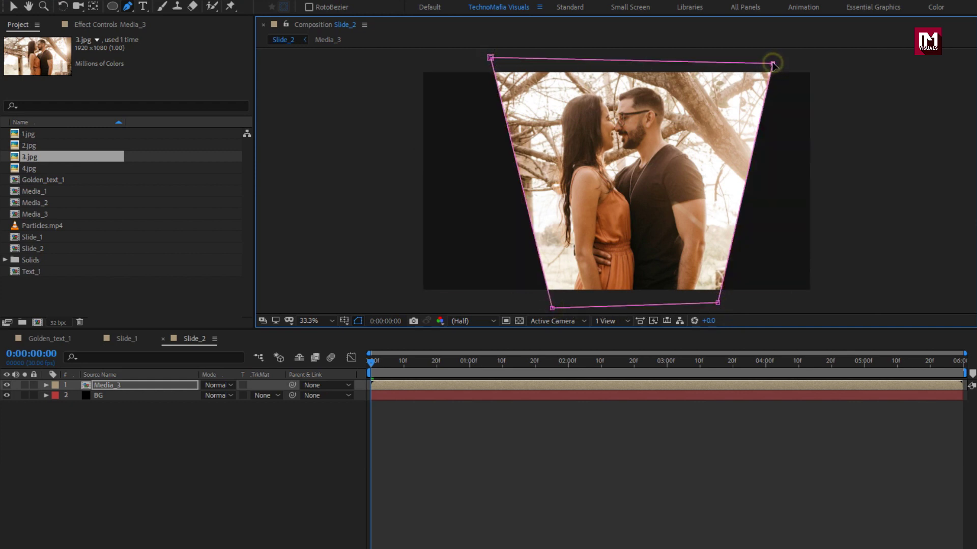
- Set the Mask Feather of Mask 1 on Media_3 to 272 pixels and collapse the layer
{"action": "left_click", "coordinate": [119, 385]}
{"action": "left_click", "coordinate": [46, 386]}
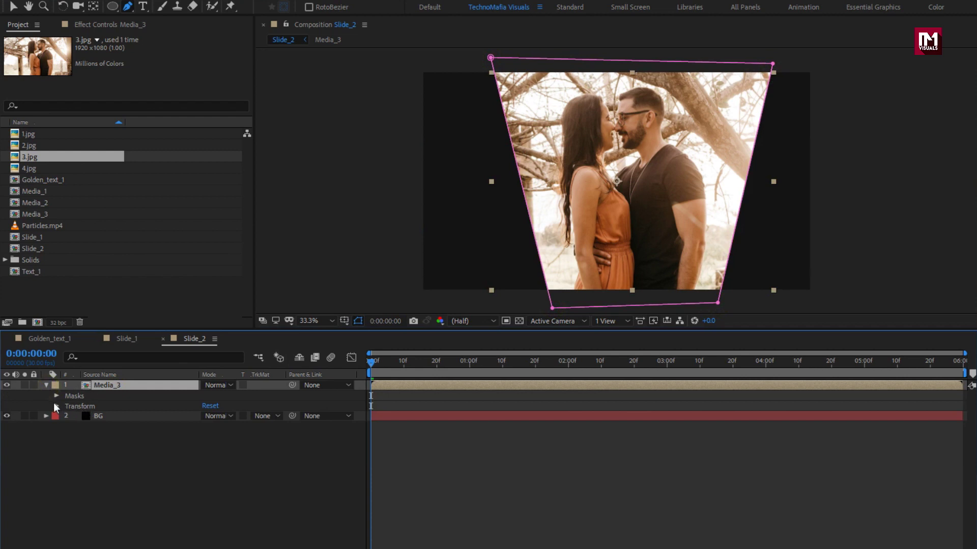
{"action": "left_click", "coordinate": [55, 396]}
{"action": "left_click", "coordinate": [66, 406]}
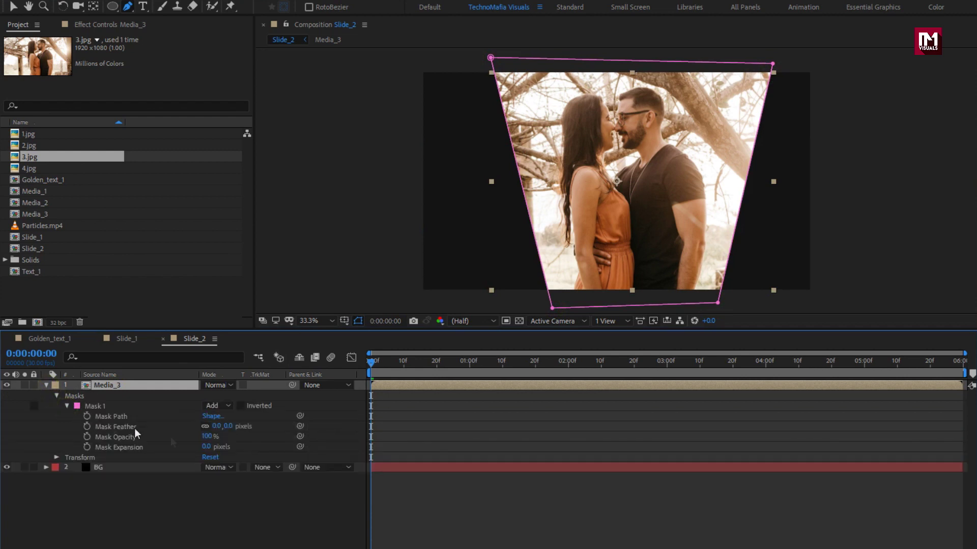
{"action": "left_click_drag", "start_coordinate": [227, 431], "coordinate": [382, 415]}
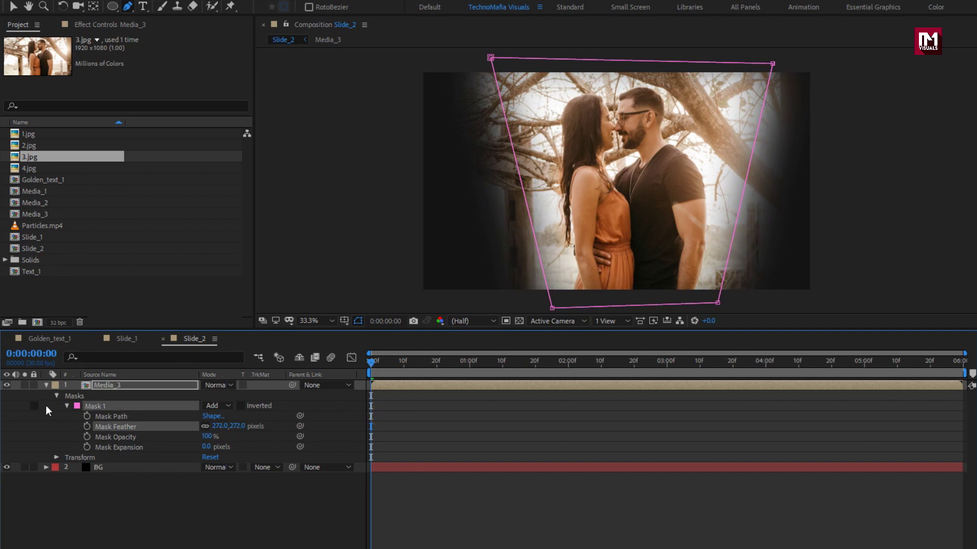
{"action": "left_click", "coordinate": [46, 385]}
- Fade in Media_3 with opacity keyframes of 100% at 0:00:01:15 and 0% at 0:00:00:00
{"action": "key", "text": "t"}
{"action": "left_click", "coordinate": [97, 386]}
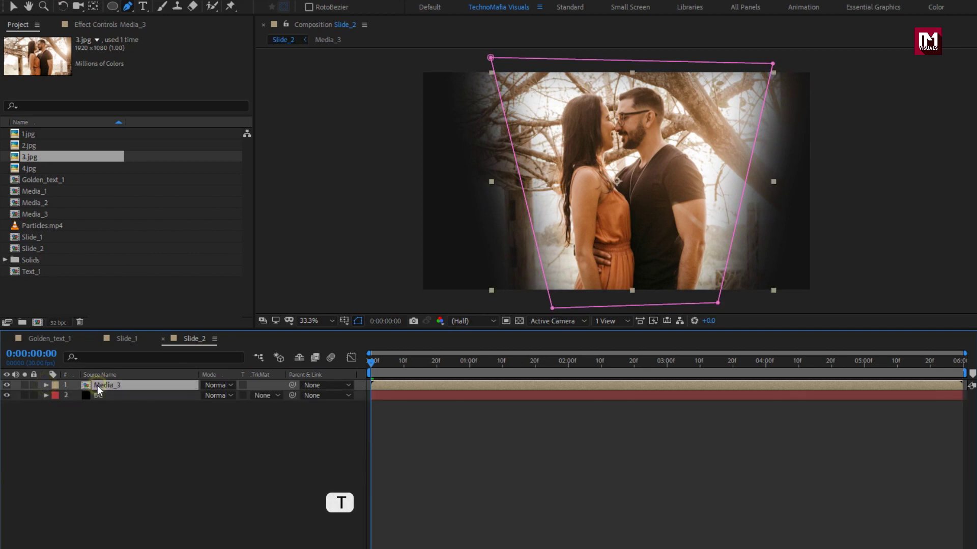
{"action": "key", "text": "t"}
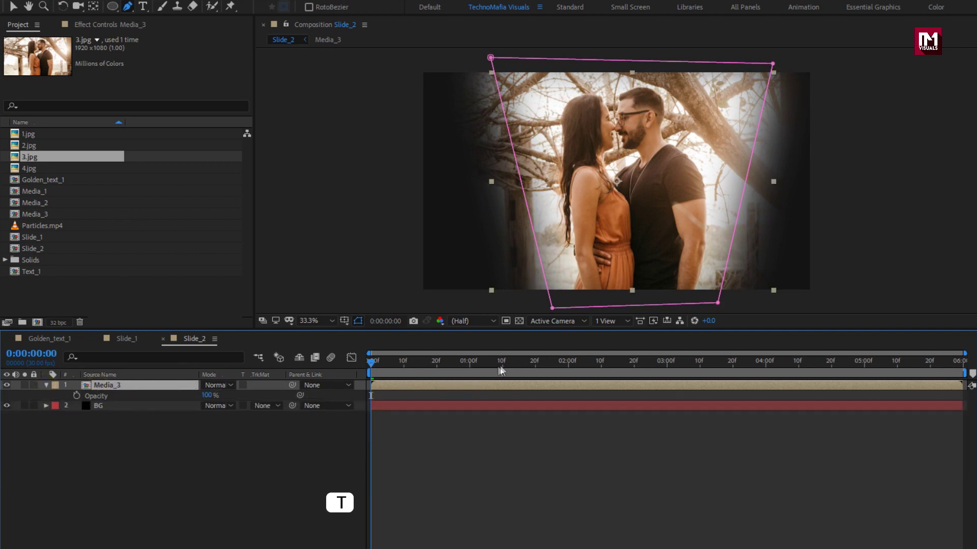
{"action": "left_click", "coordinate": [522, 362]}
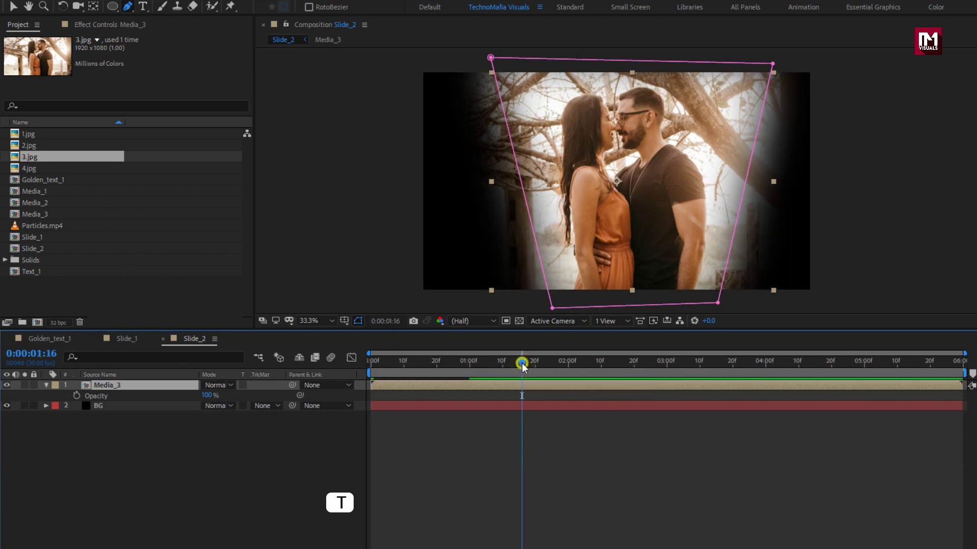
{"action": "left_click_drag", "start_coordinate": [522, 363], "coordinate": [520, 362]}
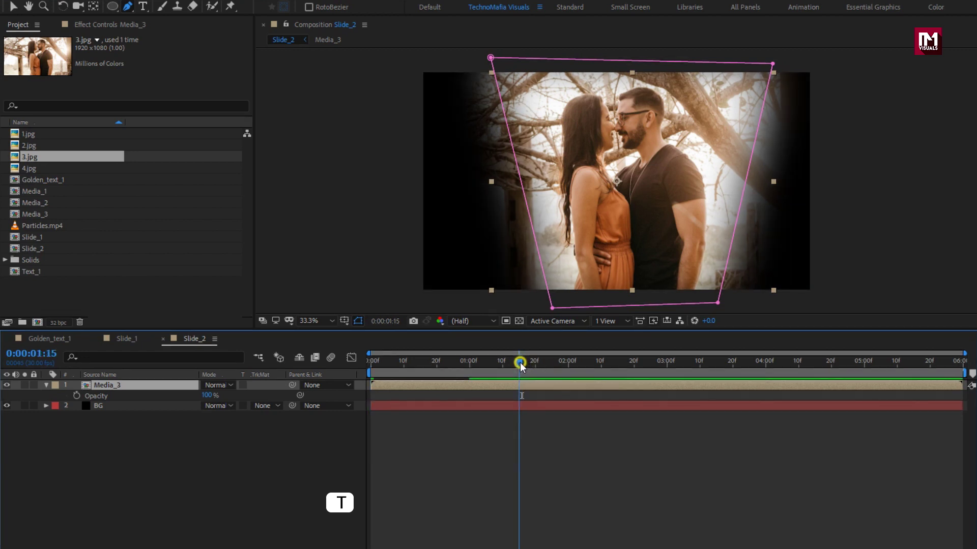
{"action": "left_click", "coordinate": [78, 396]}
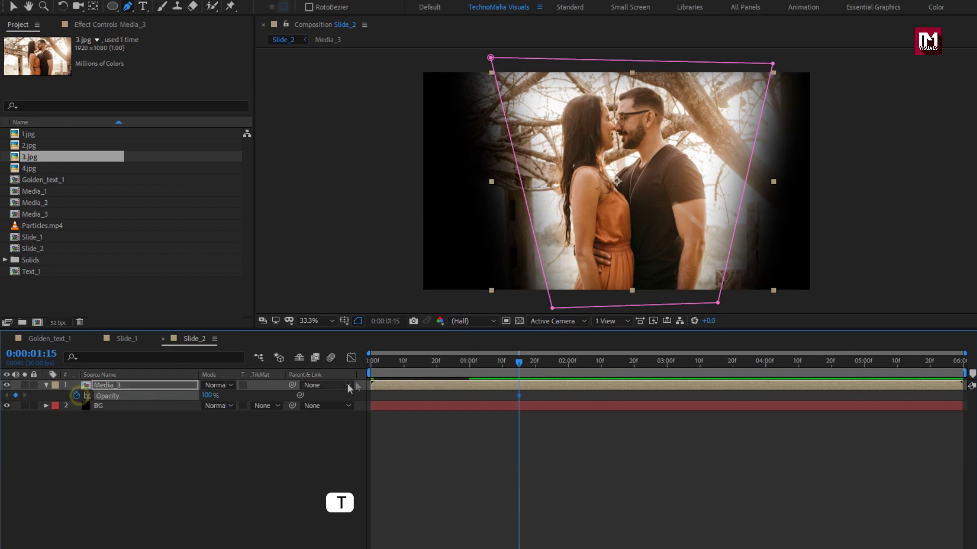
{"action": "left_click_drag", "start_coordinate": [382, 363], "coordinate": [312, 368]}
{"action": "left_click_drag", "start_coordinate": [196, 396], "coordinate": [4, 422]}
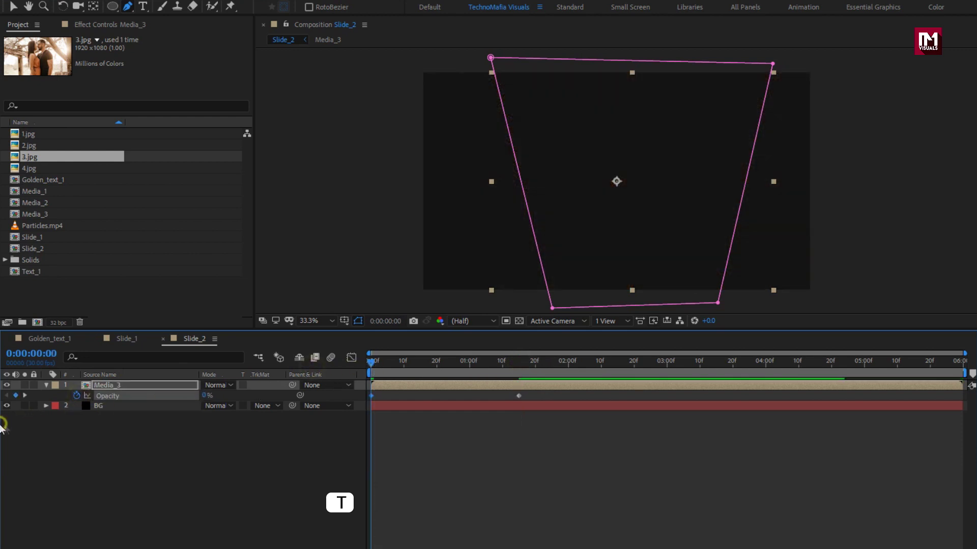
- Apply Easy Ease to both Media_3 opacity keyframes, check the fade, and collapse the layer
{"action": "left_click_drag", "start_coordinate": [529, 398], "coordinate": [354, 399]}
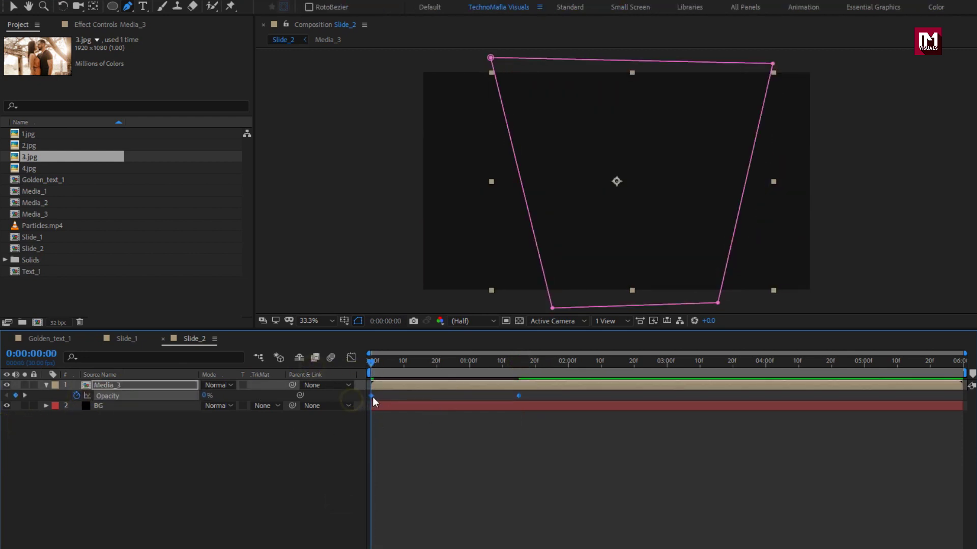
{"action": "right_click", "coordinate": [372, 397]}
{"action": "mouse_move", "coordinate": [448, 544]}
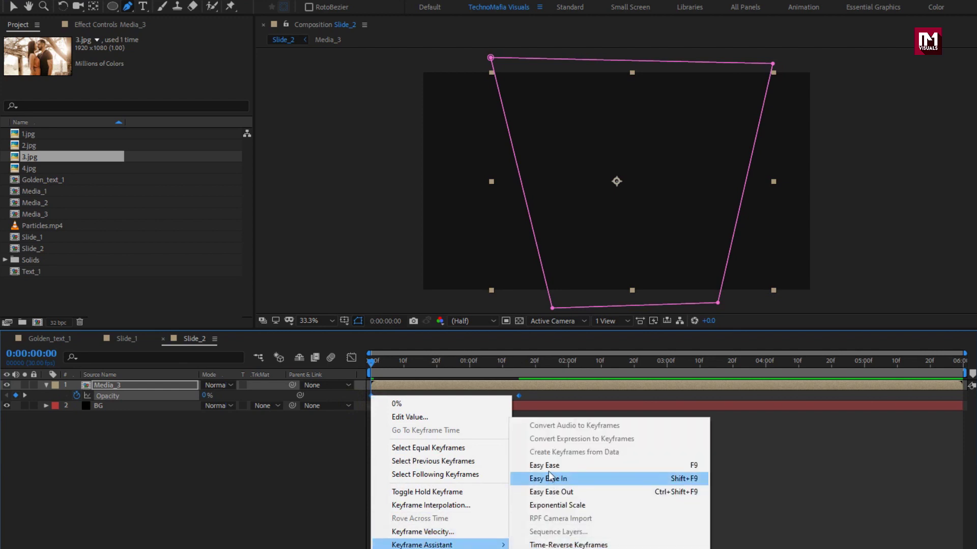
{"action": "left_click", "coordinate": [547, 463]}
{"action": "left_click_drag", "start_coordinate": [394, 367], "coordinate": [509, 367]}
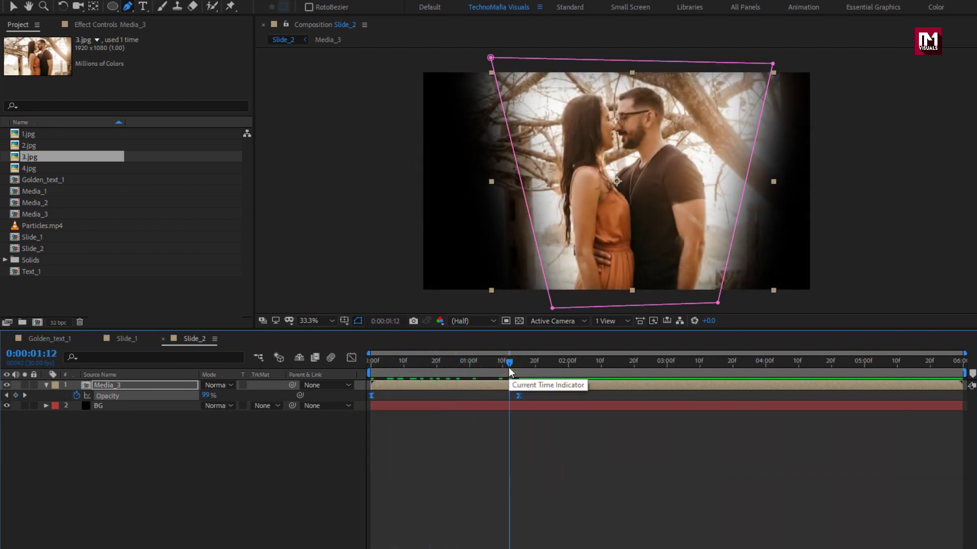
{"action": "left_click", "coordinate": [45, 385]}
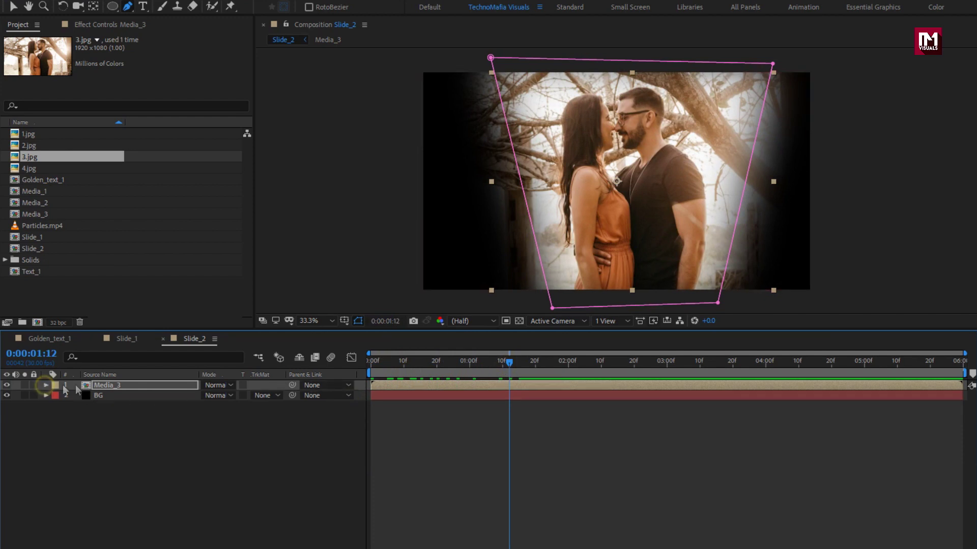
- Turn Media_3 into a 3D layer and deselect it
{"action": "left_click", "coordinate": [249, 545]}
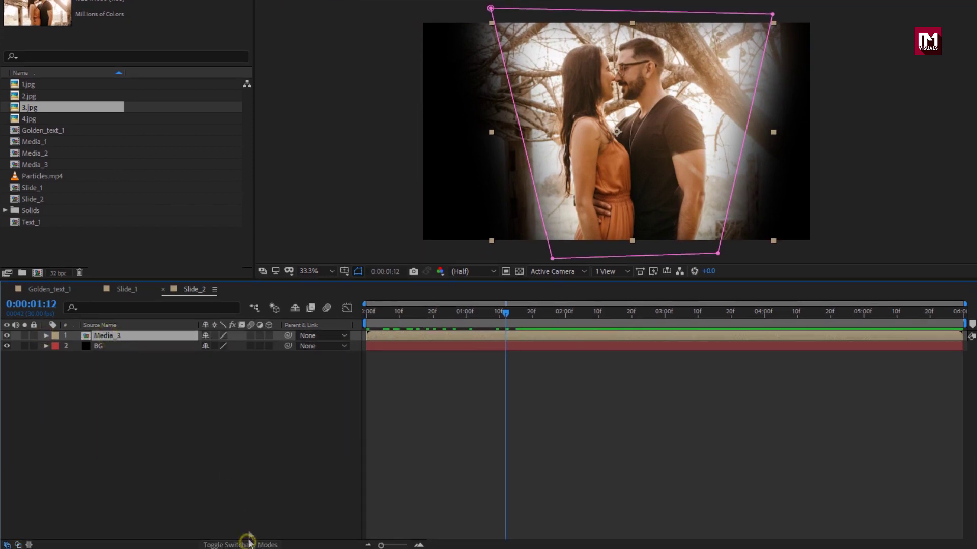
{"action": "left_click", "coordinate": [268, 336]}
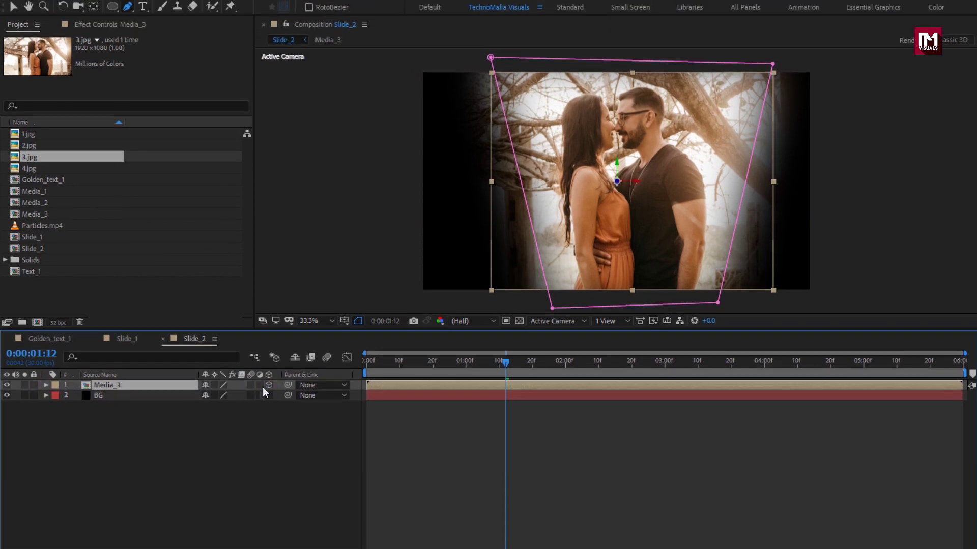
{"action": "left_click", "coordinate": [219, 418]}
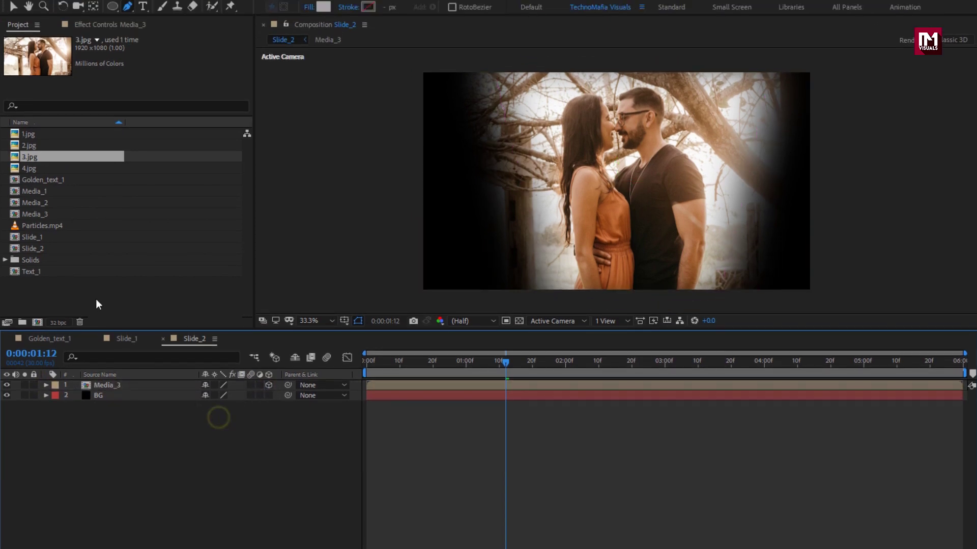
- Add Particles.mp4 above Media_3 in Slide_2 and draw an elliptical mask around its center
{"action": "left_click", "coordinate": [44, 228]}
{"action": "left_click_drag", "start_coordinate": [44, 230], "coordinate": [145, 385]}
{"action": "left_click", "coordinate": [112, 6]}
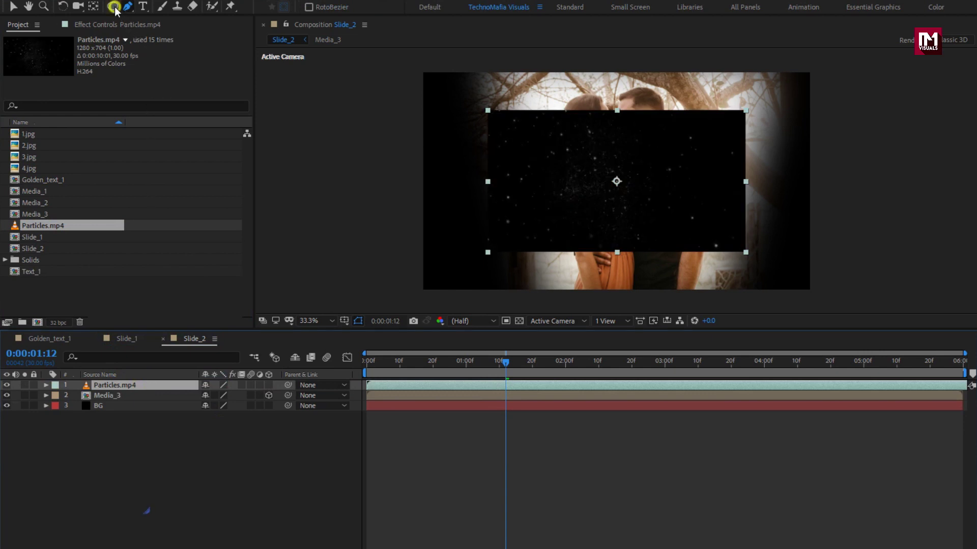
{"action": "mouse_move", "coordinate": [618, 176]}
{"action": "left_mouse_down"}
{"action": "mouse_move", "coordinate": [688, 147]}
{"action": "mouse_move", "coordinate": [707, 125]}
{"action": "left_mouse_up"}
- Set the Mask Feather of the Particles.mp4 ellipse to 151 pixels and collapse the layer
{"action": "left_click", "coordinate": [67, 406]}
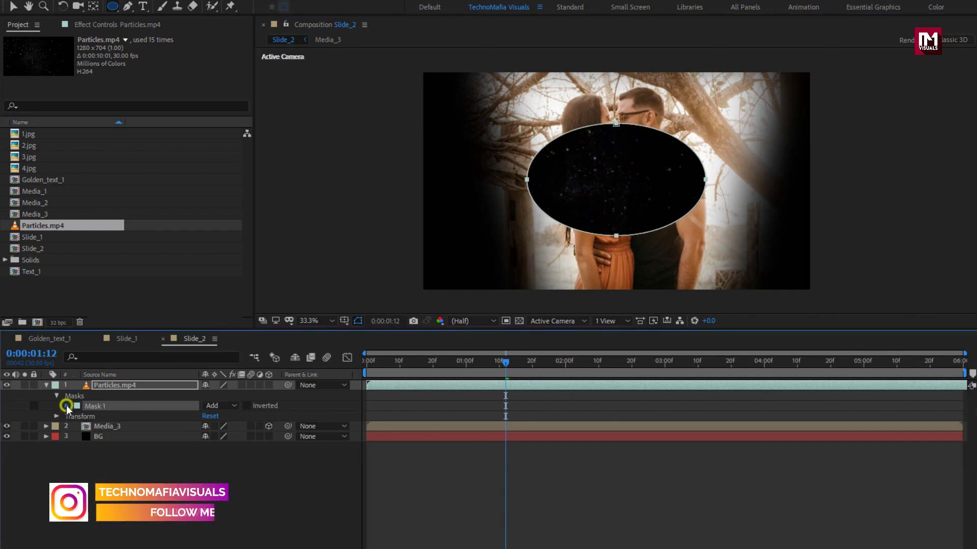
{"action": "left_click_drag", "start_coordinate": [224, 426], "coordinate": [307, 414]}
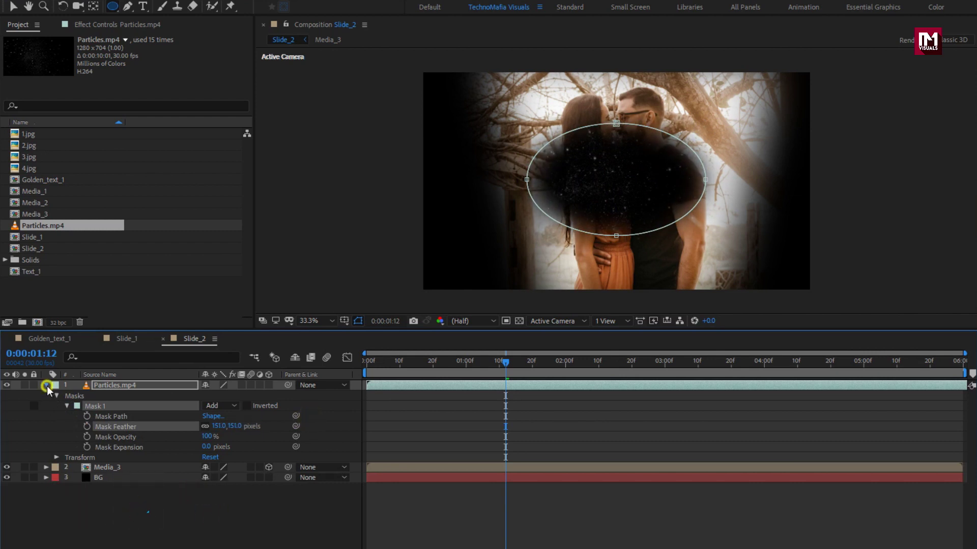
{"action": "left_click", "coordinate": [47, 386]}
- Fade in Particles.mp4 with opacity keyframes of 100% at 0:00:01:00 and 0% at 0:00:00:00, collapse it, and check the fade
{"action": "key", "text": "t"}
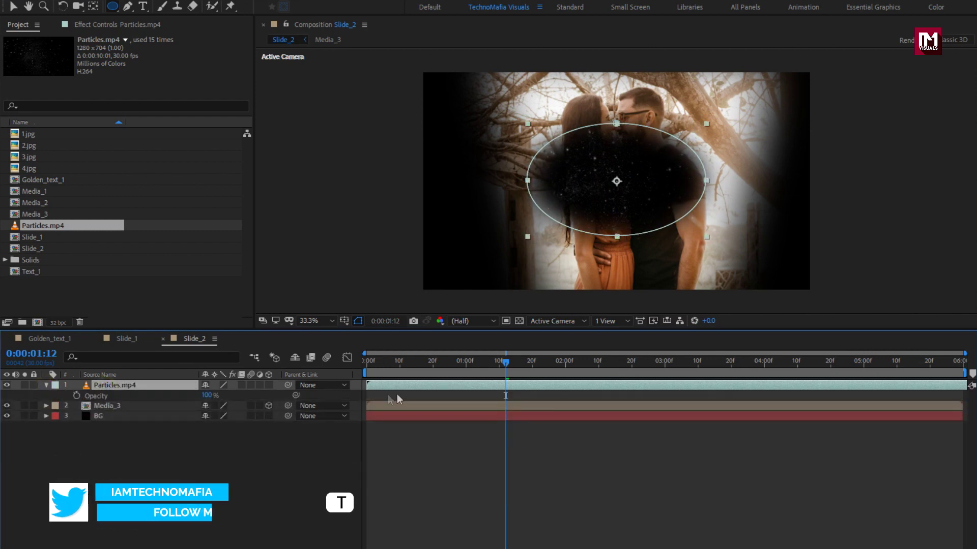
{"action": "left_click", "coordinate": [466, 363]}
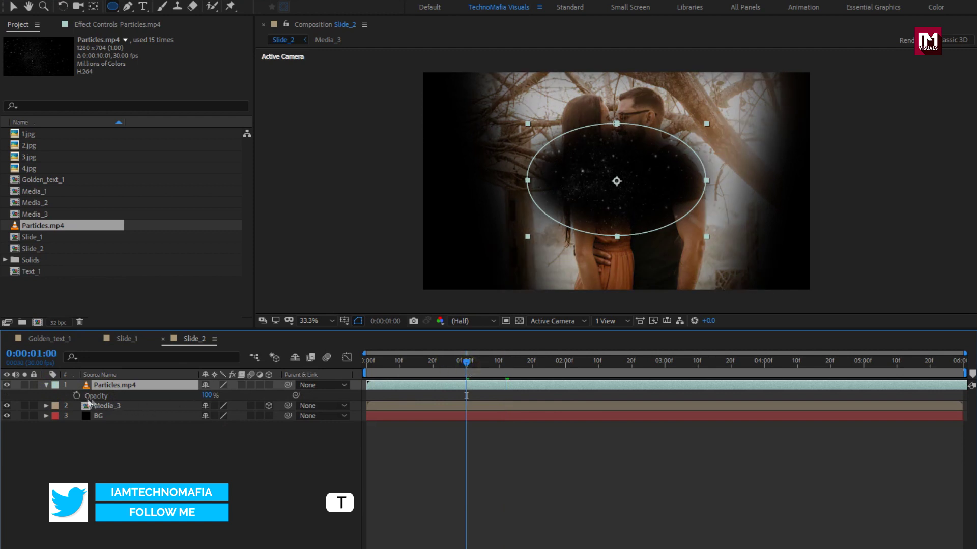
{"action": "left_click", "coordinate": [77, 396]}
{"action": "left_click_drag", "start_coordinate": [384, 367], "coordinate": [296, 364]}
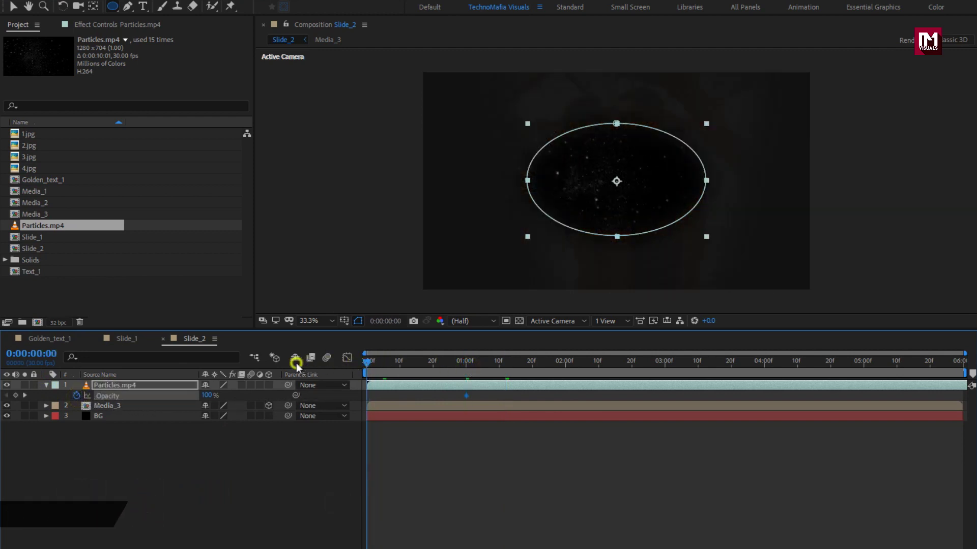
{"action": "left_click_drag", "start_coordinate": [202, 397], "coordinate": [142, 397]}
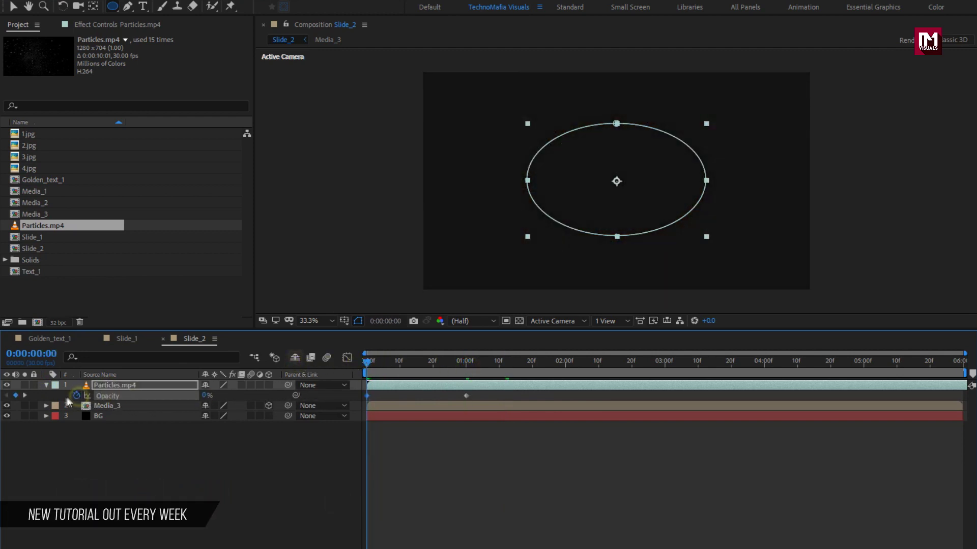
{"action": "left_click", "coordinate": [47, 385]}
{"action": "left_click_drag", "start_coordinate": [399, 369], "coordinate": [572, 362]}
- Set the blending mode of the Particles.mp4 layer to Add and keep the layer selected
{"action": "left_click", "coordinate": [230, 542]}
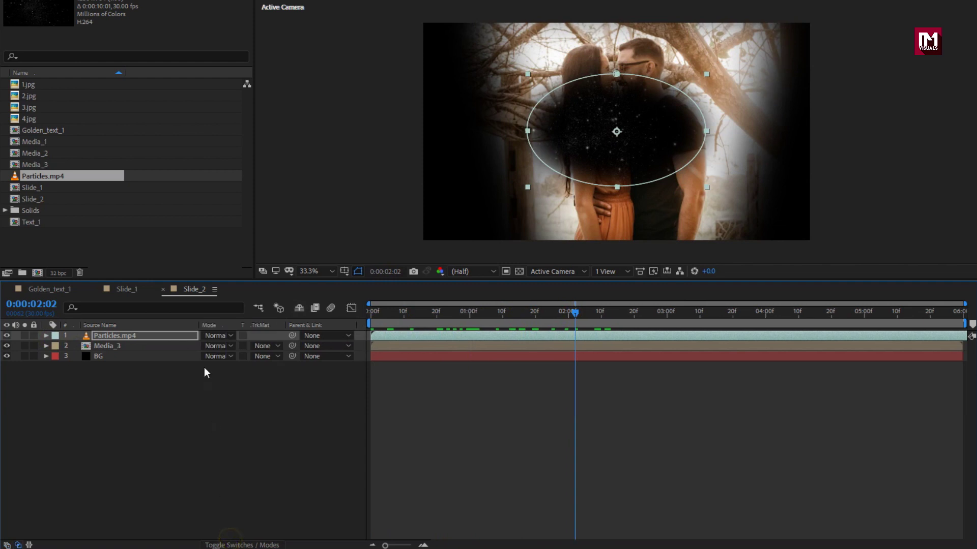
{"action": "left_click", "coordinate": [207, 335]}
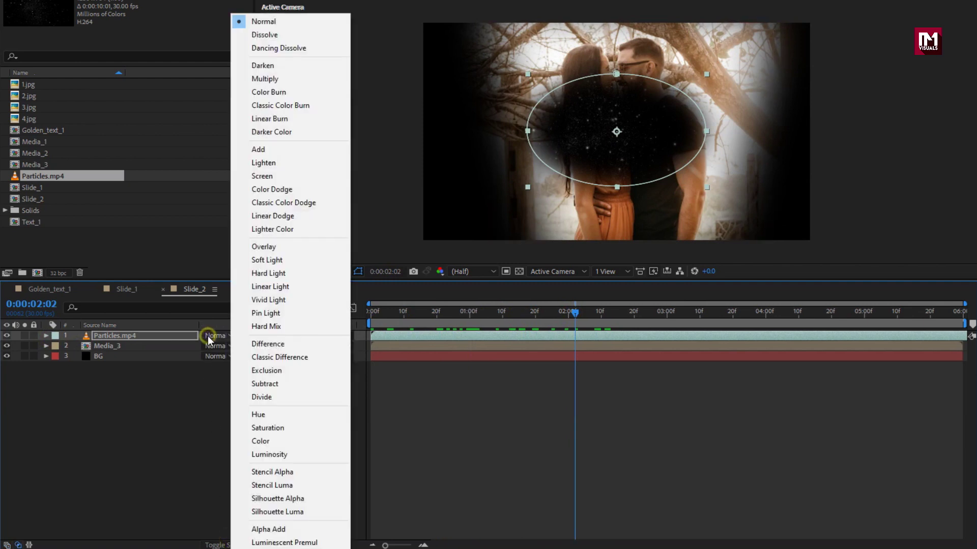
{"action": "left_click", "coordinate": [261, 149]}
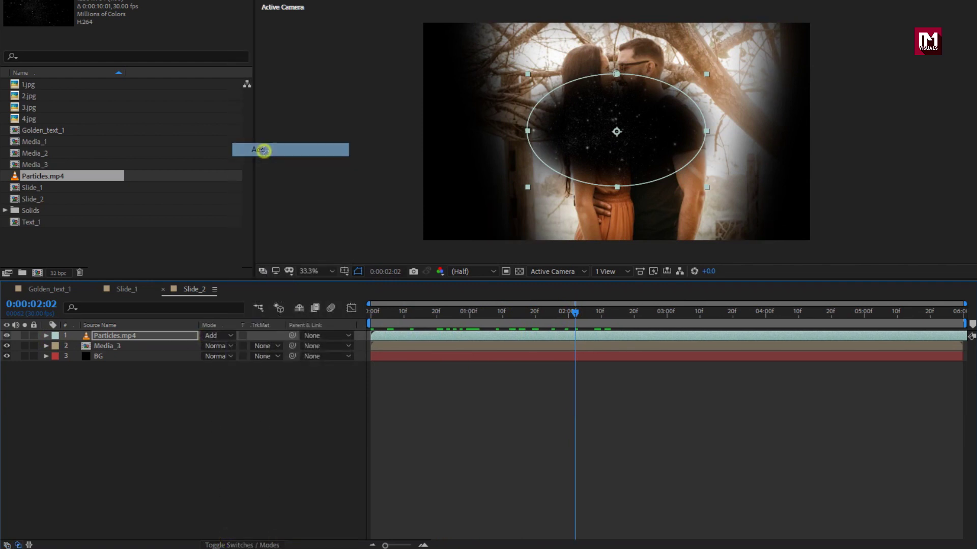
{"action": "left_click", "coordinate": [166, 338]}
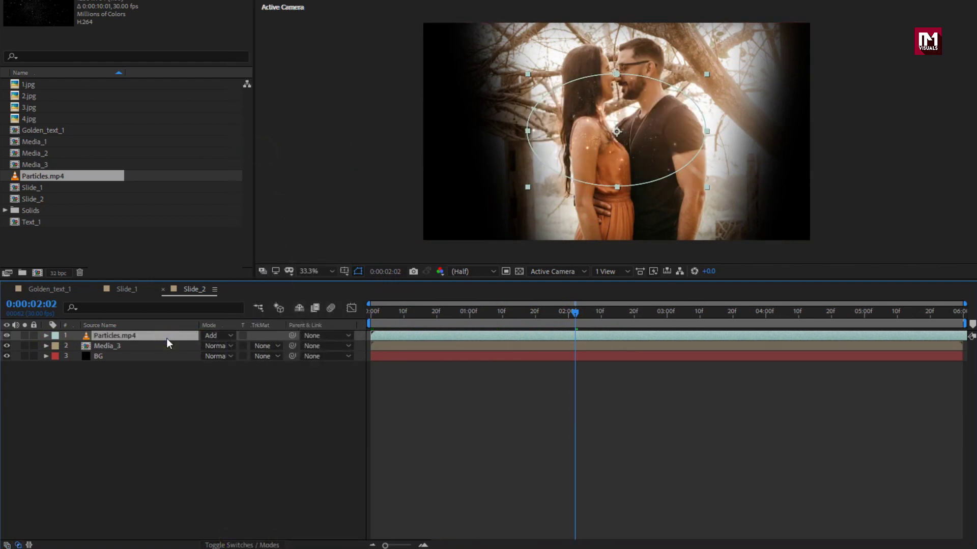
- Duplicate the Particles.mp4 layer four times and place the copies over the four corners of the frame
{"action": "left_click", "coordinate": [224, 543]}
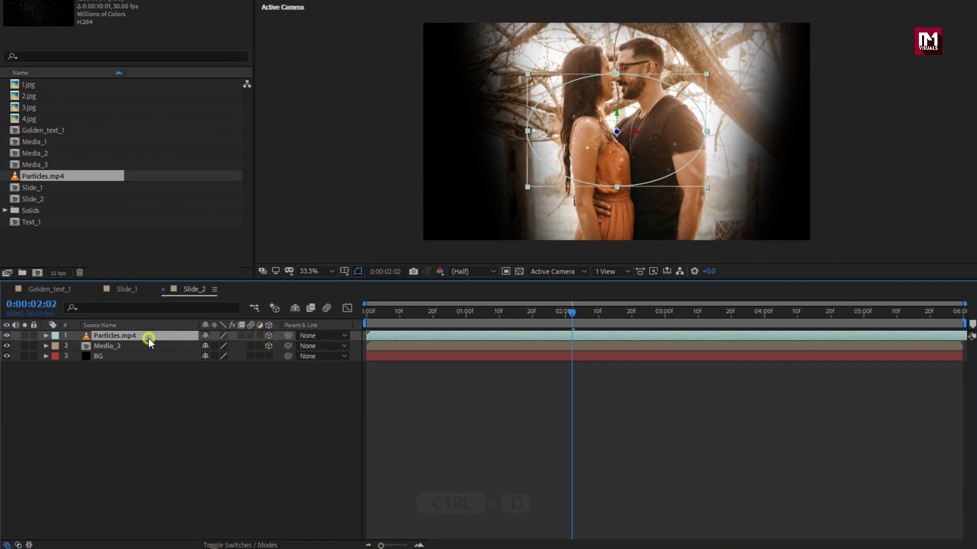
{"action": "key", "text": "ctrl+d"}
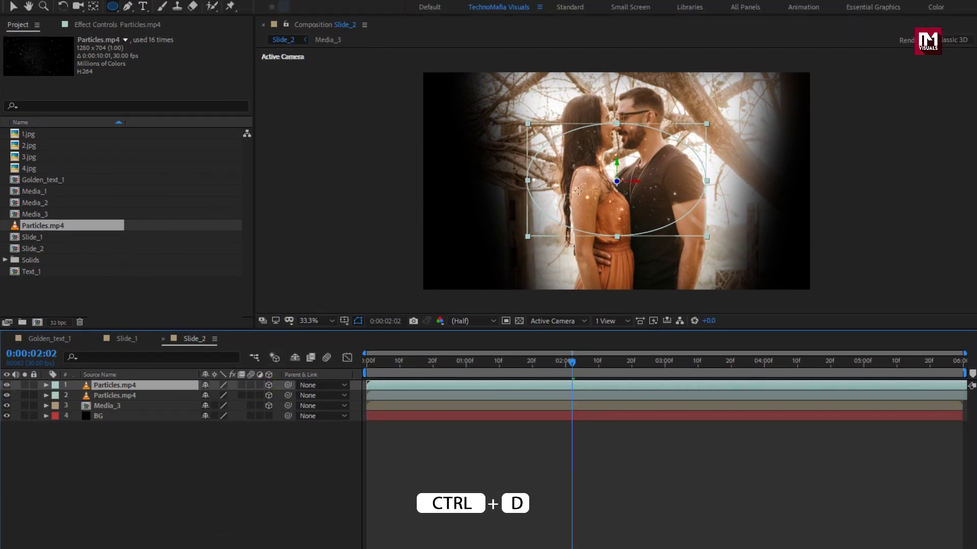
{"action": "key", "text": "v"}
{"action": "left_click_drag", "start_coordinate": [590, 193], "coordinate": [709, 273]}
{"action": "key", "text": "ctrl+d"}
{"action": "left_click", "coordinate": [131, 385]}
{"action": "key", "text": "ctrl+d"}
{"action": "left_click", "coordinate": [131, 385]}
{"action": "key", "text": "ctrl+d"}
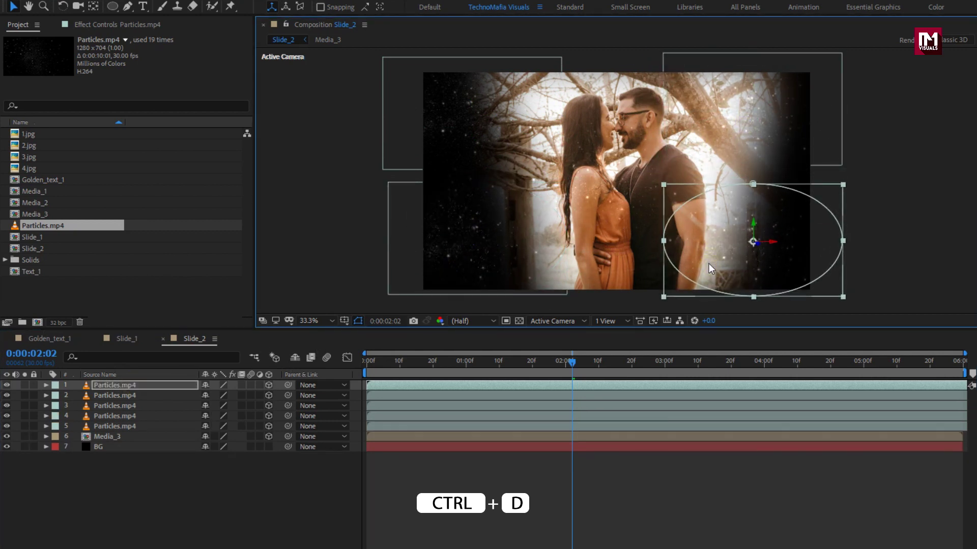
- Duplicate Particles.mp4 once more, move the copy to the frame's upper middle, and set its scale to 151%
{"action": "left_click", "coordinate": [143, 386]}
{"action": "key", "text": "ctrl+d"}
{"action": "left_click_drag", "start_coordinate": [731, 239], "coordinate": [578, 72]}
{"action": "key", "text": "s"}
{"action": "left_click", "coordinate": [146, 388]}
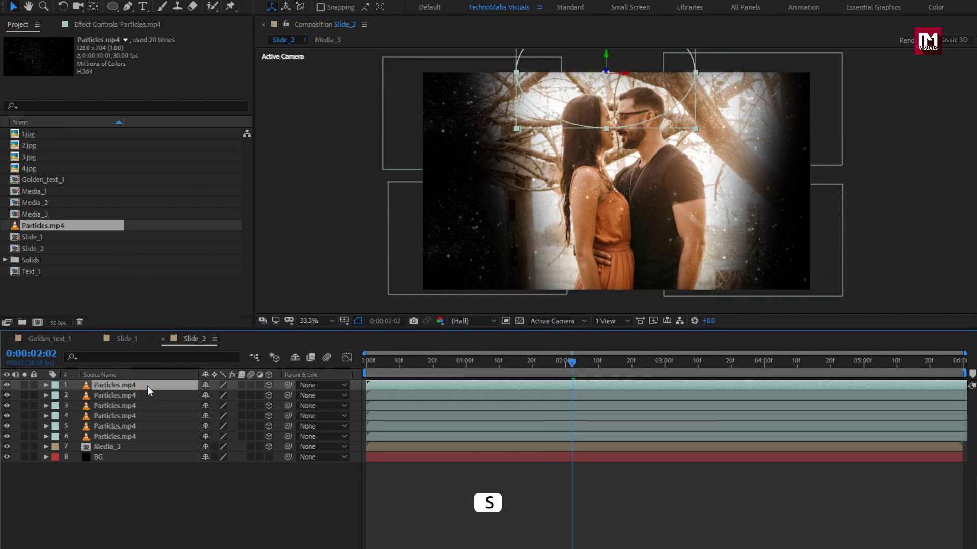
{"action": "key", "text": "s"}
{"action": "left_click_drag", "start_coordinate": [253, 398], "coordinate": [283, 395]}
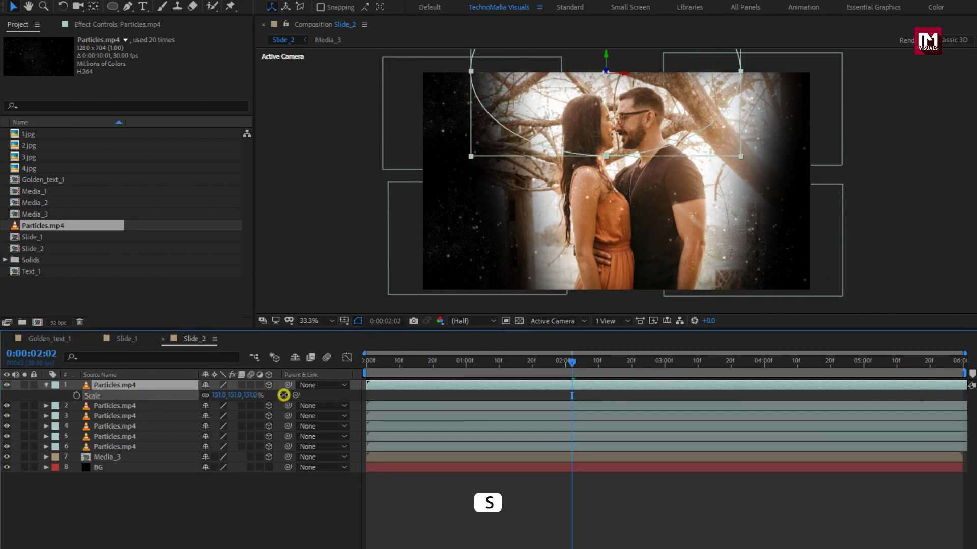
- Scale up the original centered Particles.mp4 layer moderately and collapse the open Particles.mp4 layers
{"action": "left_click", "coordinate": [127, 437]}
{"action": "left_click", "coordinate": [125, 446]}
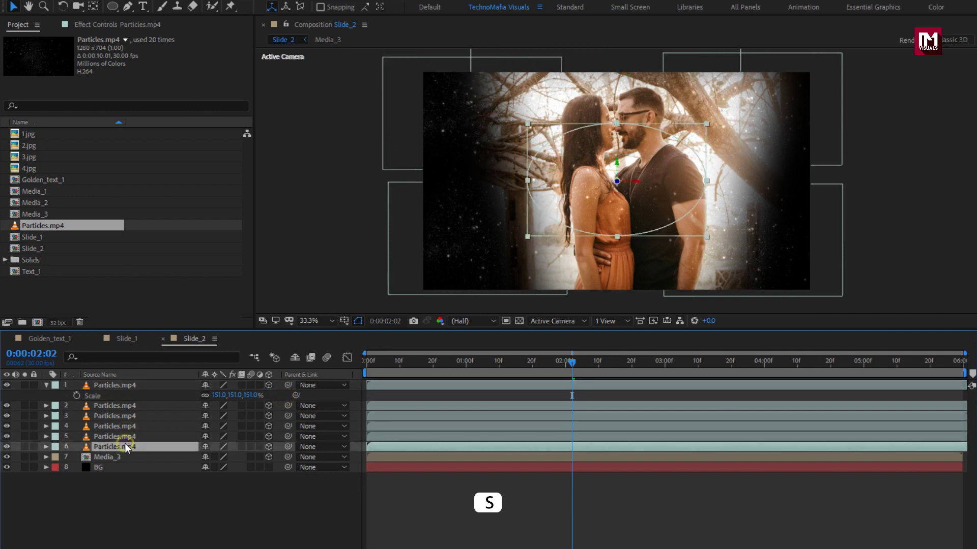
{"action": "key", "text": "s"}
{"action": "left_click_drag", "start_coordinate": [244, 459], "coordinate": [277, 456]}
{"action": "left_click", "coordinate": [47, 447]}
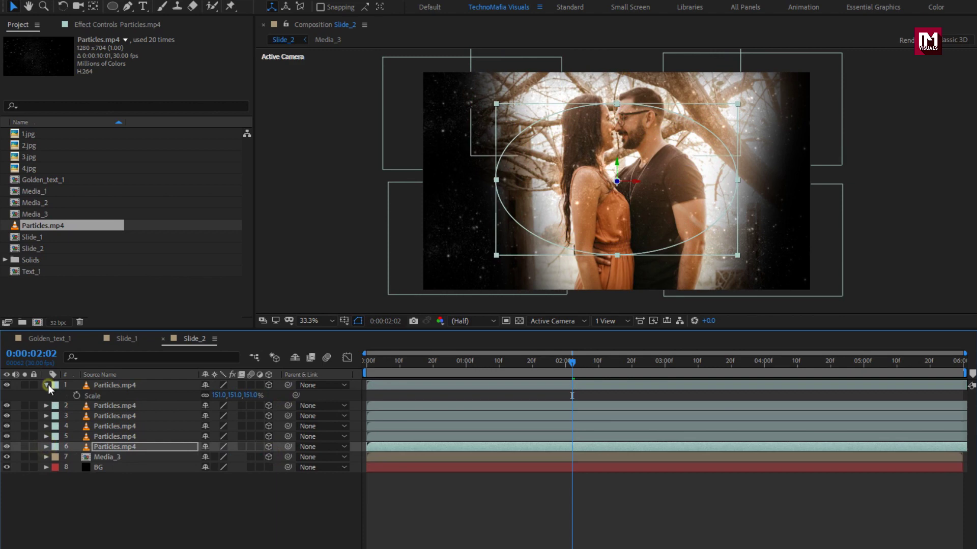
{"action": "left_click", "coordinate": [47, 385]}
- Add a two-node camera with the 50mm preset to Slide_2
{"action": "left_click", "coordinate": [112, 492]}
{"action": "right_click", "coordinate": [127, 509]}
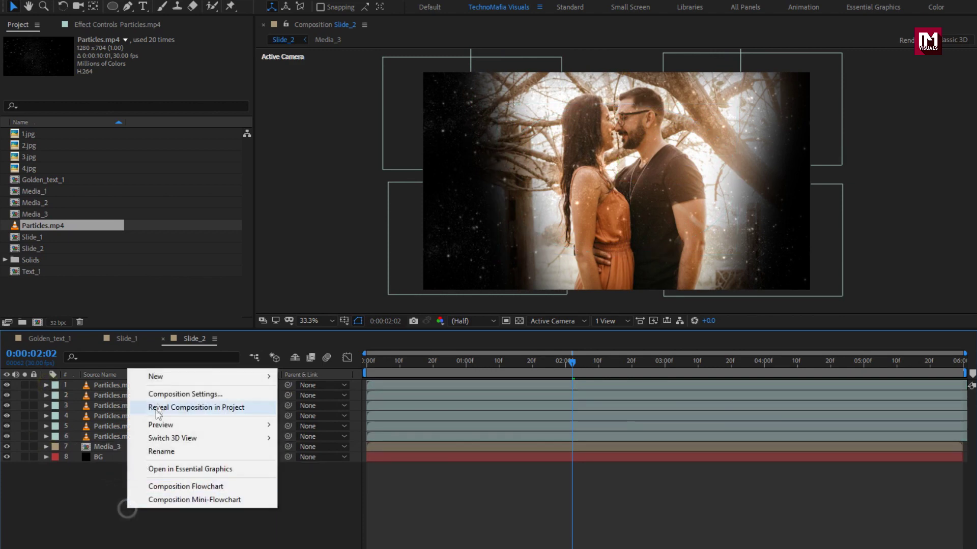
{"action": "mouse_move", "coordinate": [158, 377]}
{"action": "left_click", "coordinate": [326, 434]}
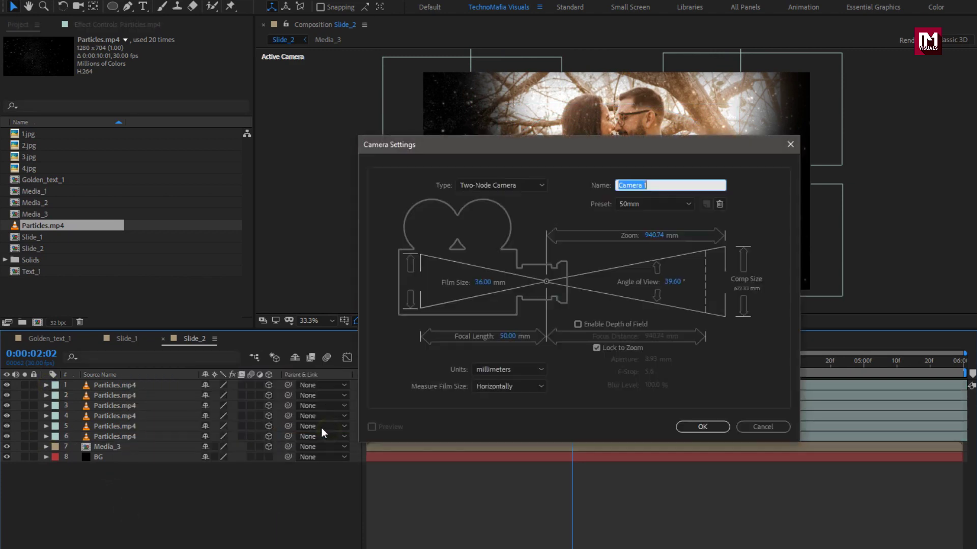
{"action": "left_click", "coordinate": [691, 432]}
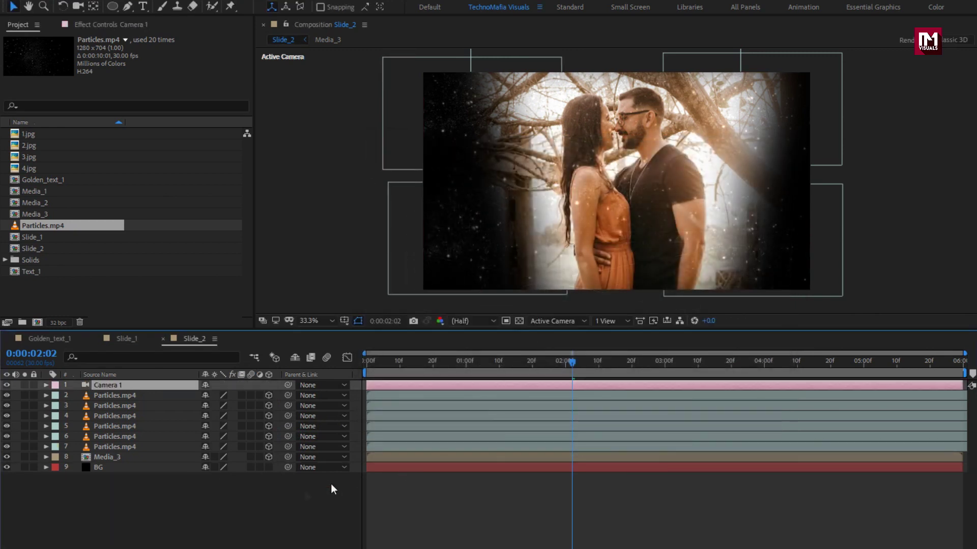
- Add a null object to Slide_2, make it 3D, and parent Camera 1 to it
{"action": "right_click", "coordinate": [166, 518]}
{"action": "mouse_move", "coordinate": [194, 386]}
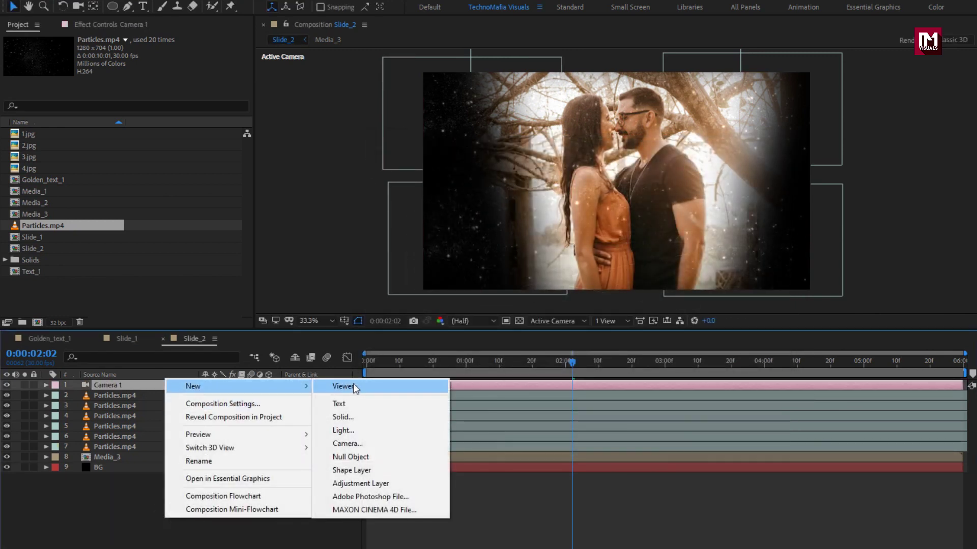
{"action": "left_click", "coordinate": [354, 456]}
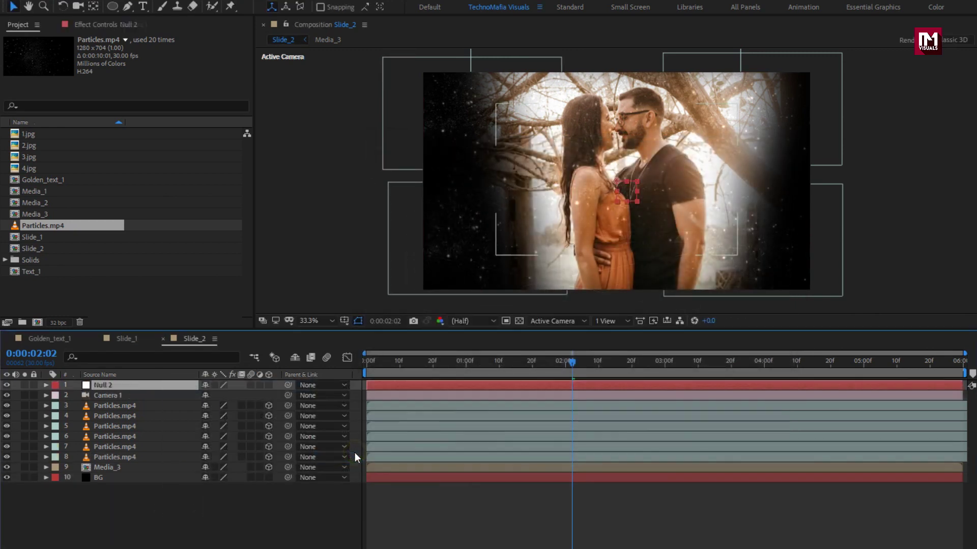
{"action": "left_click", "coordinate": [269, 386]}
{"action": "left_click", "coordinate": [306, 396]}
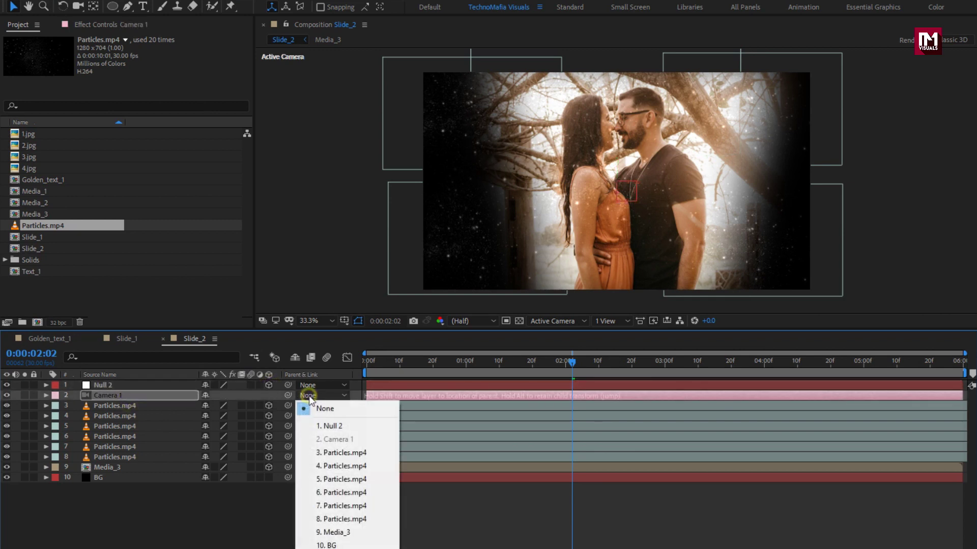
{"action": "left_click", "coordinate": [321, 427]}
- Keyframe the null's position with Z at 174 at 0:00:05:29 and a much higher Z at 0:00:00:00, and preview the move
{"action": "key", "text": "p"}
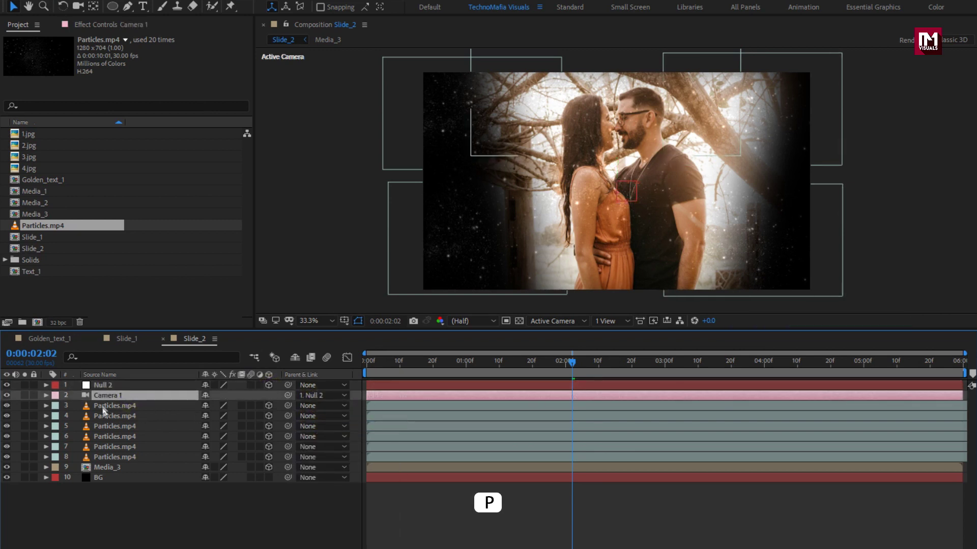
{"action": "left_click", "coordinate": [102, 385]}
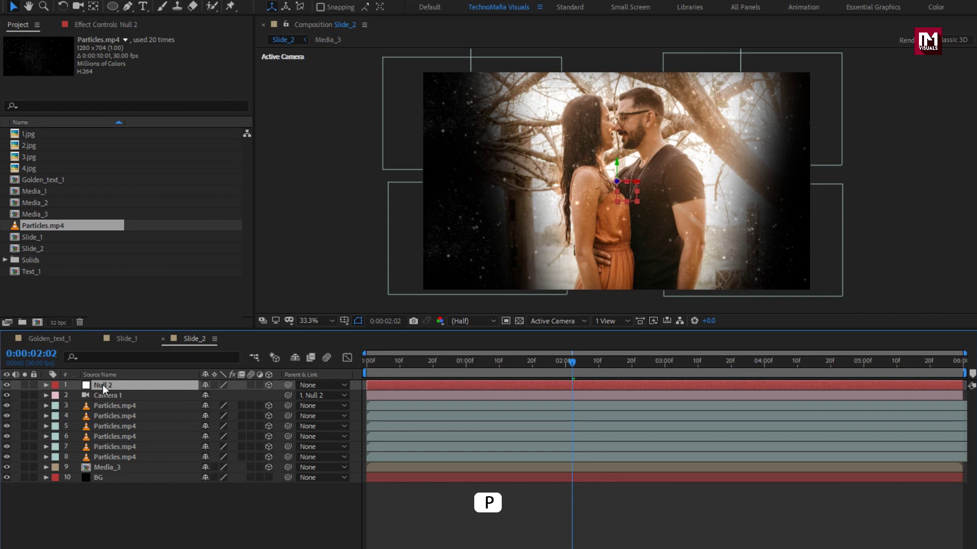
{"action": "key", "text": "p"}
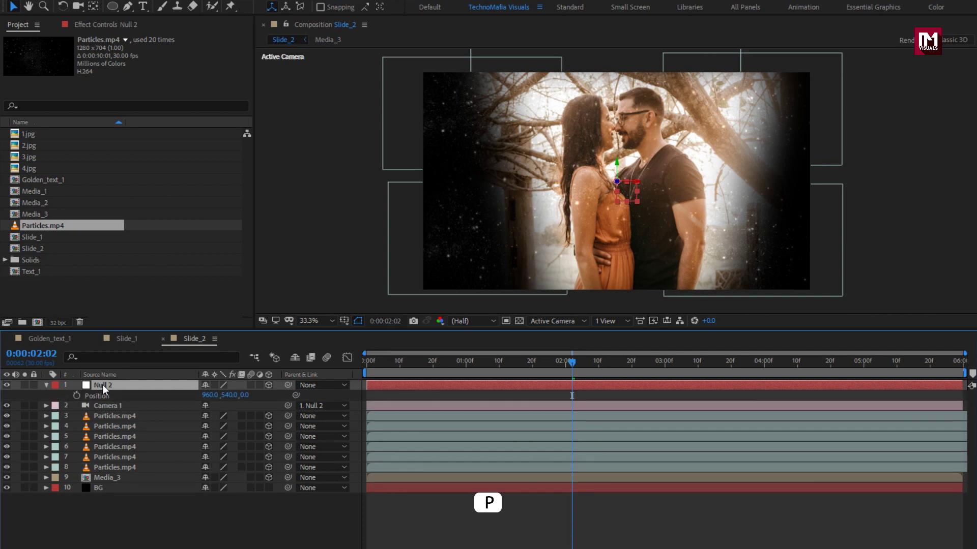
{"action": "left_click", "coordinate": [958, 364]}
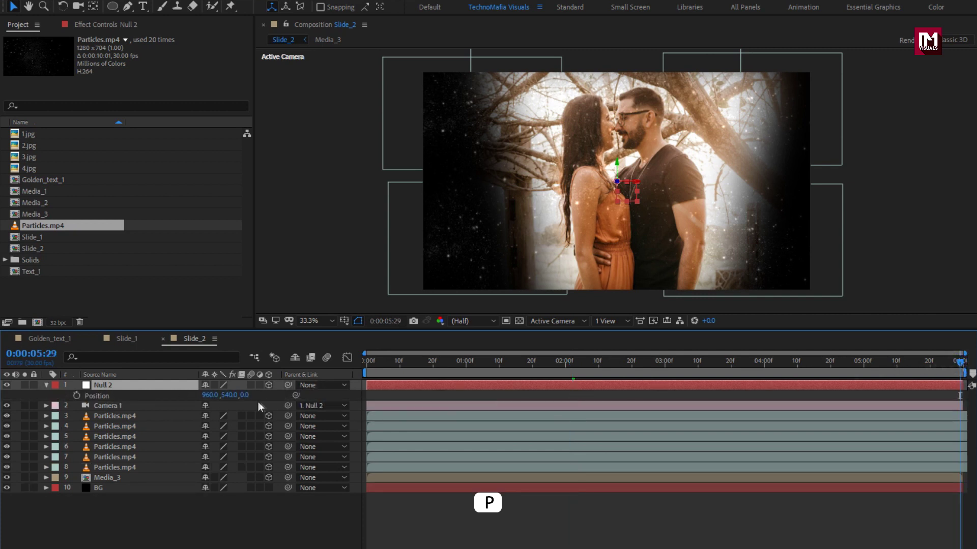
{"action": "left_click", "coordinate": [76, 396]}
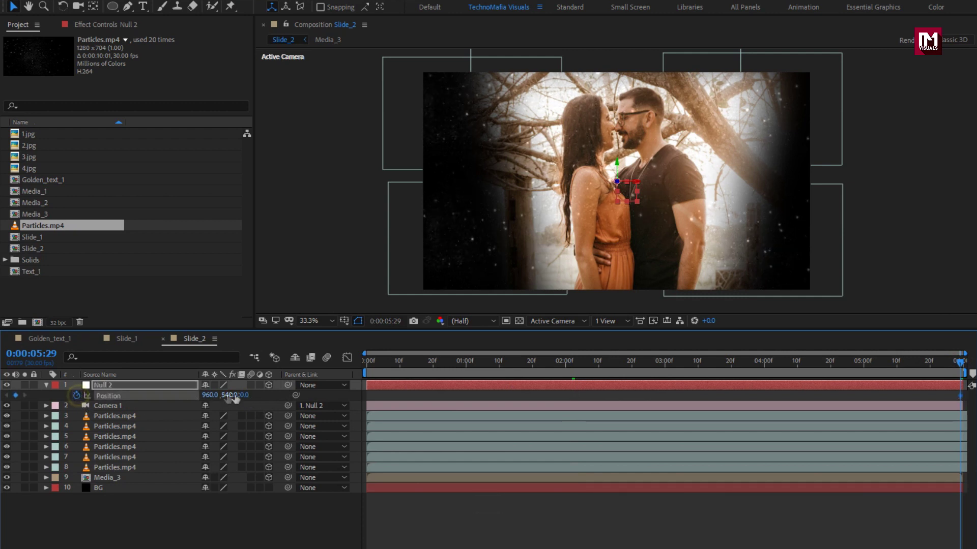
{"action": "left_click_drag", "start_coordinate": [244, 396], "coordinate": [352, 396]}
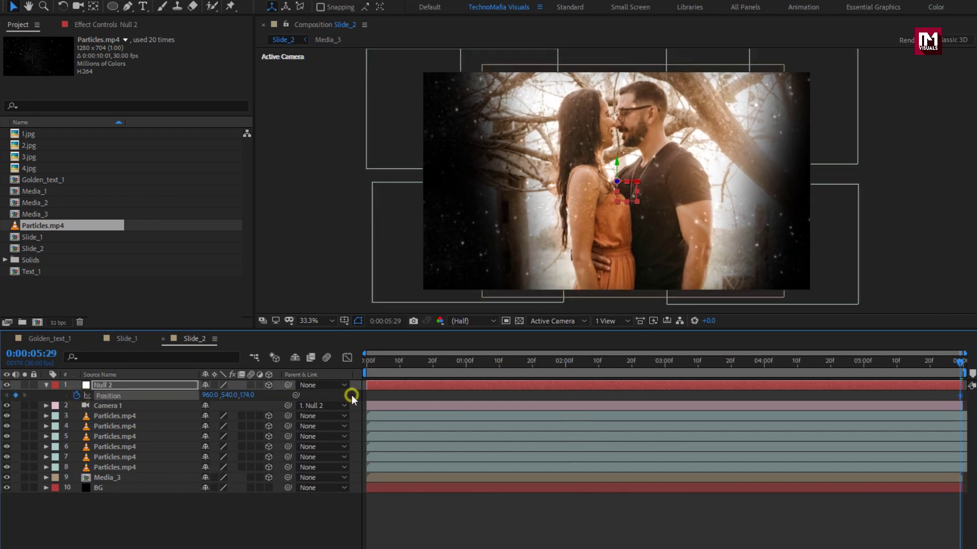
{"action": "left_click_drag", "start_coordinate": [382, 364], "coordinate": [343, 364]}
{"action": "left_click_drag", "start_coordinate": [259, 394], "coordinate": [861, 378]}
{"action": "left_click_drag", "start_coordinate": [387, 365], "coordinate": [515, 362]}
- Keyframe the null's Z Rotation at 0° at 0:00:05:00 and 15° at 0:00:00:00, and preview the rotation
{"action": "key", "text": "r"}
{"action": "left_click", "coordinate": [138, 386]}
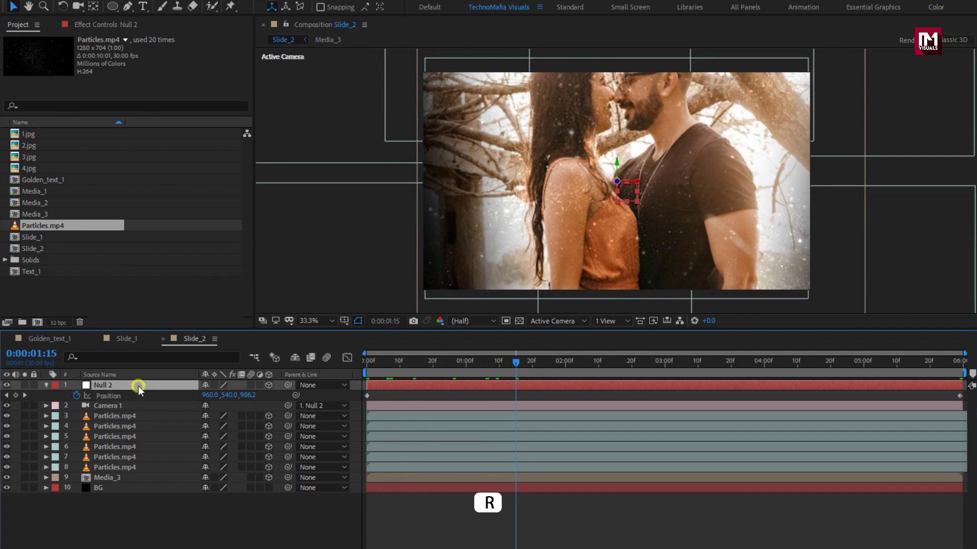
{"action": "key", "text": "r"}
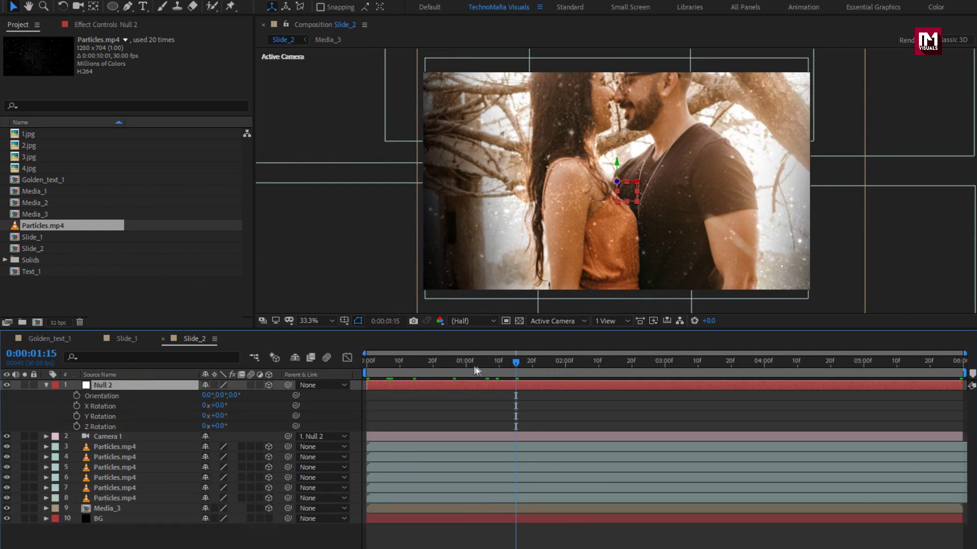
{"action": "left_click", "coordinate": [864, 363]}
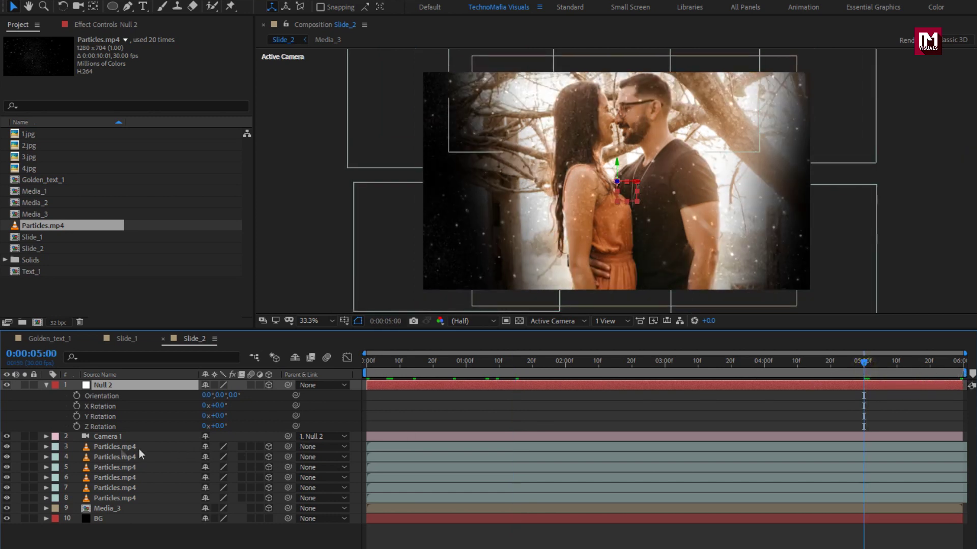
{"action": "left_click", "coordinate": [77, 426]}
{"action": "left_click", "coordinate": [370, 362]}
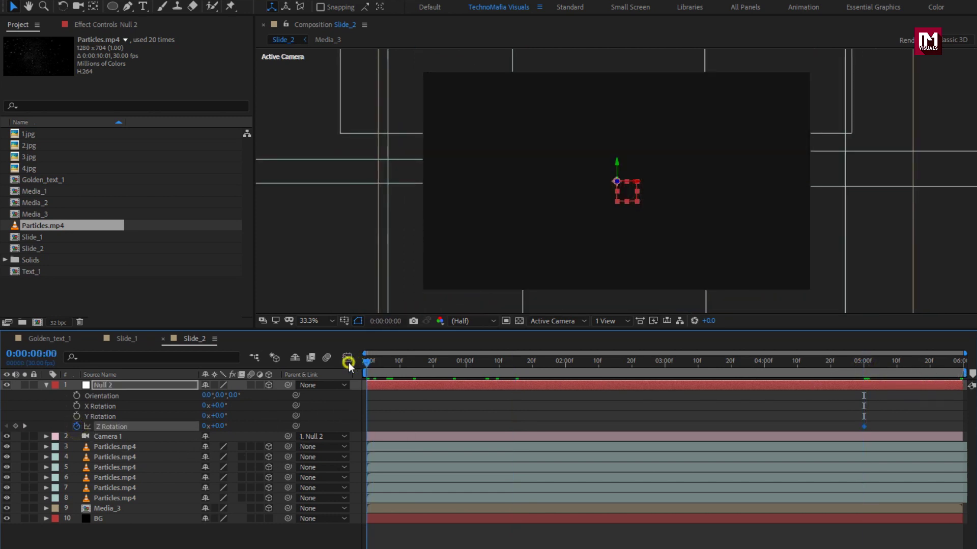
{"action": "left_click", "coordinate": [220, 426]}
{"action": "type", "text": "15"}
{"action": "key", "text": "Return"}
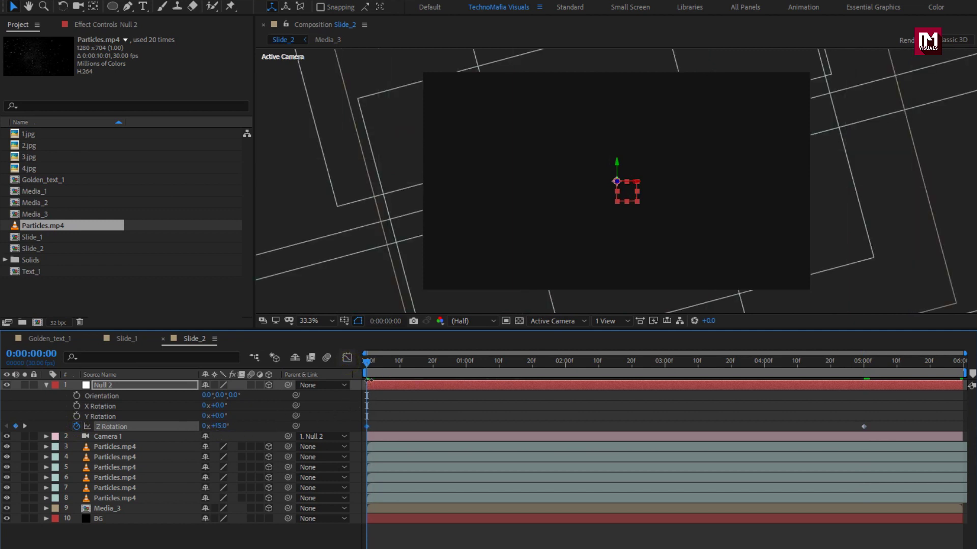
{"action": "left_click_drag", "start_coordinate": [368, 361], "coordinate": [482, 362]}
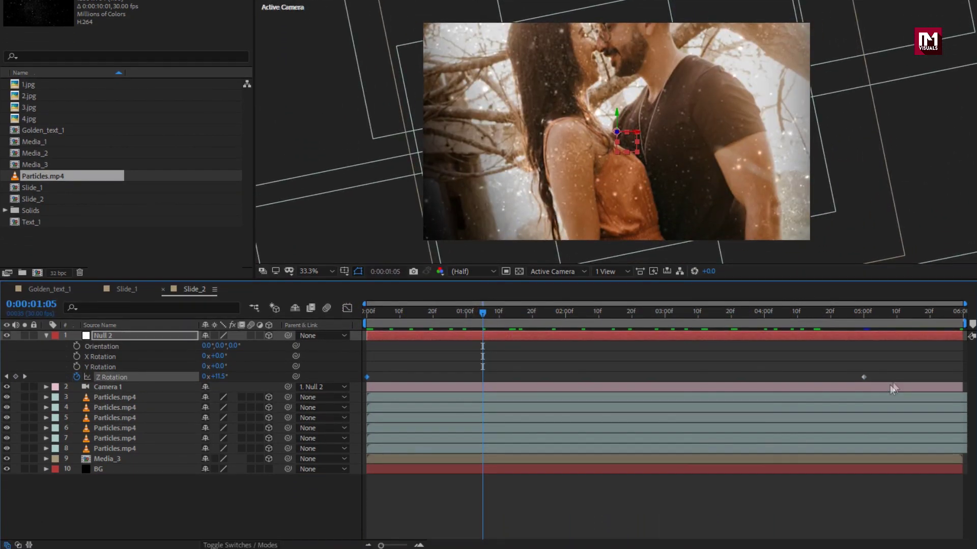
- Apply Easy Ease to both Z Rotation keyframes of the null, check the motion, and collapse the layer
{"action": "left_click_drag", "start_coordinate": [891, 387], "coordinate": [350, 386]}
{"action": "right_click", "coordinate": [367, 377]}
{"action": "mouse_move", "coordinate": [480, 527]}
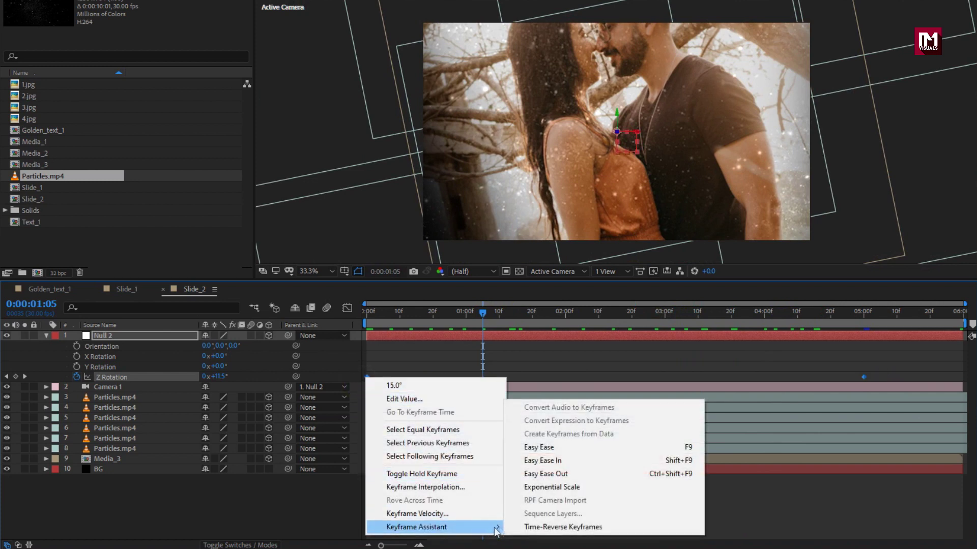
{"action": "left_click", "coordinate": [543, 453]}
{"action": "left_click_drag", "start_coordinate": [391, 317], "coordinate": [540, 317]}
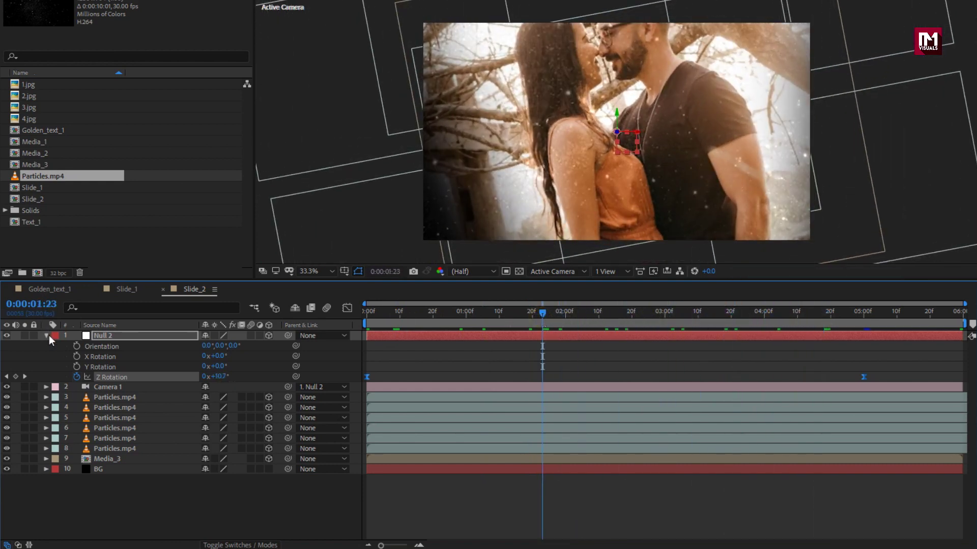
{"action": "left_click", "coordinate": [46, 335]}
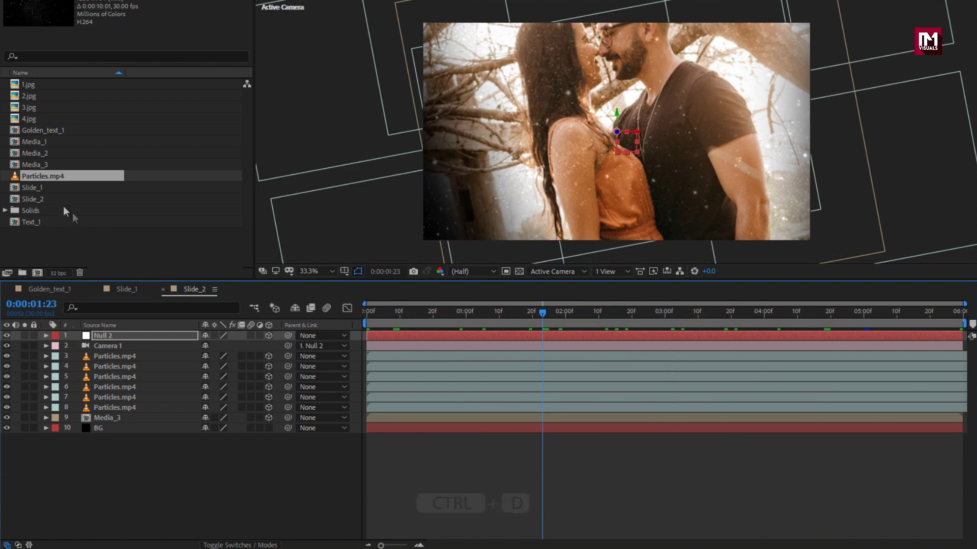
- Duplicate the Slide_2 composition in the project and open the copy
{"action": "left_click", "coordinate": [41, 200]}
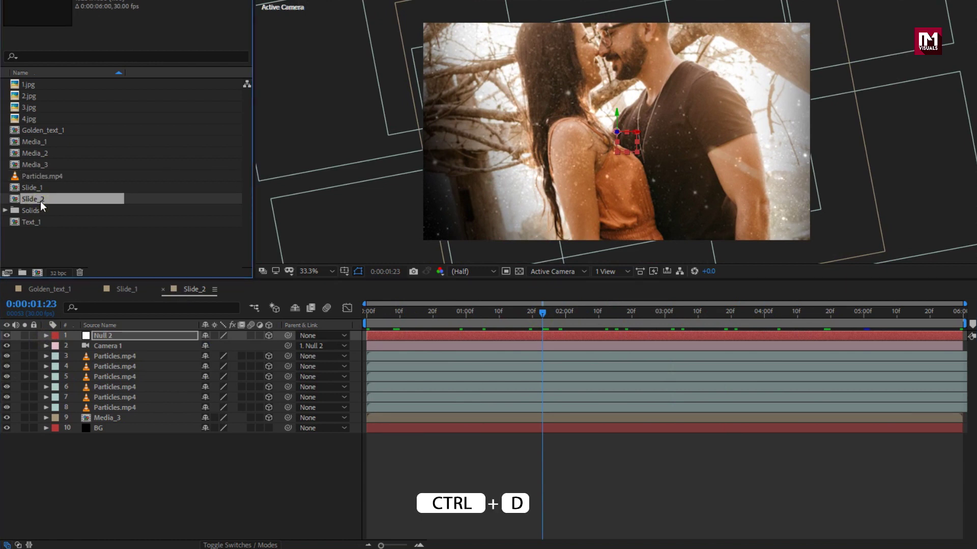
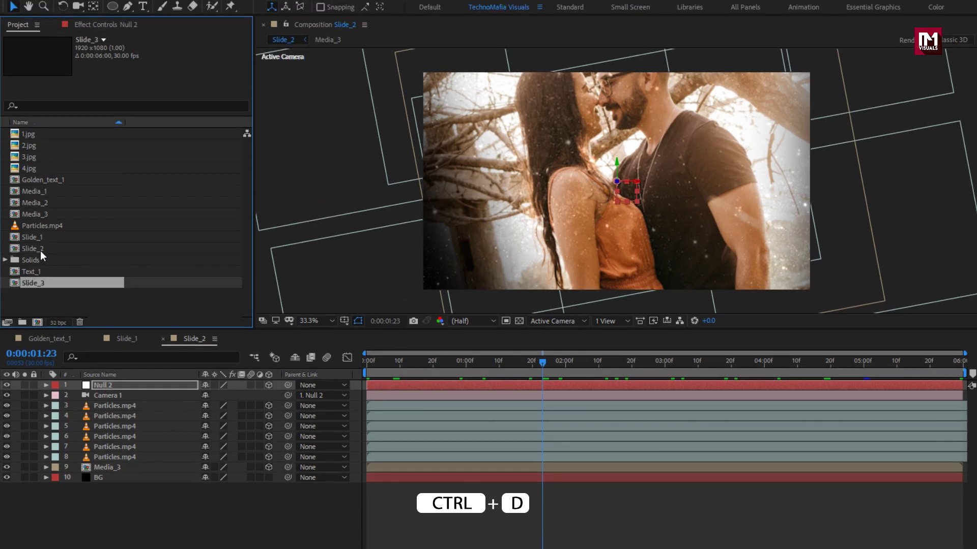
{"action": "key", "text": "ctrl+d"}
{"action": "double_click", "coordinate": [34, 260]}
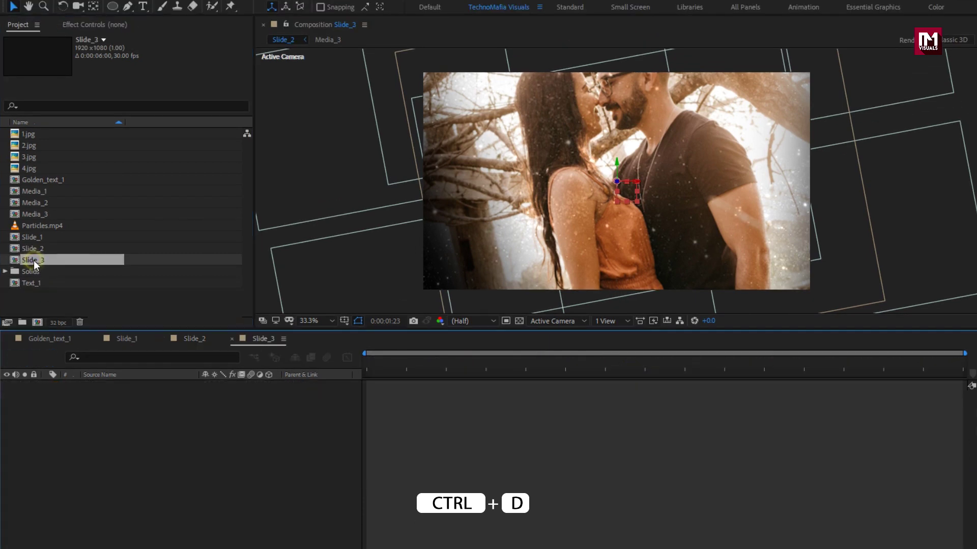
- Create a 1920 x 1080, 30 fps, six-second composition named Media_4
{"action": "left_click", "coordinate": [26, 167]}
{"action": "key", "text": "ctrl+n"}
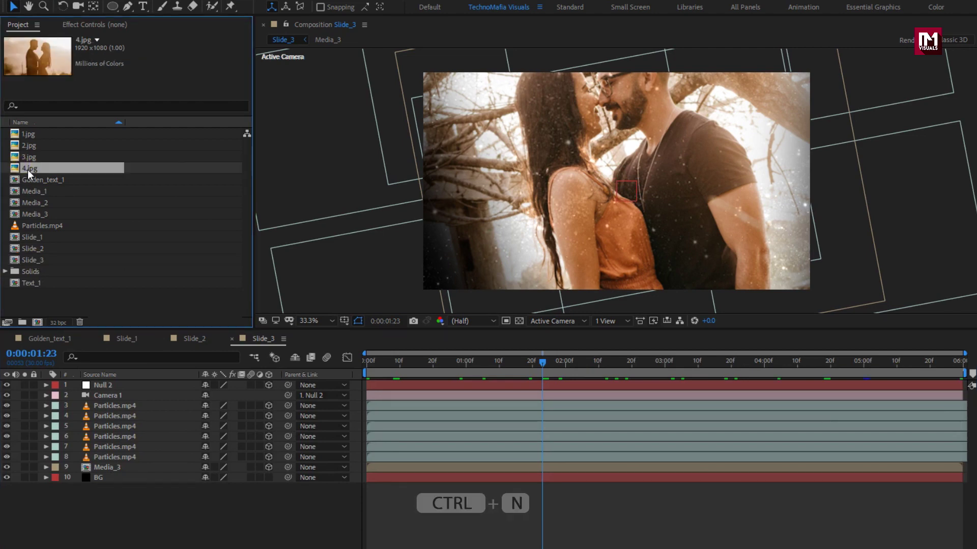
{"action": "left_click", "coordinate": [36, 323]}
{"action": "type", "text": "M"}
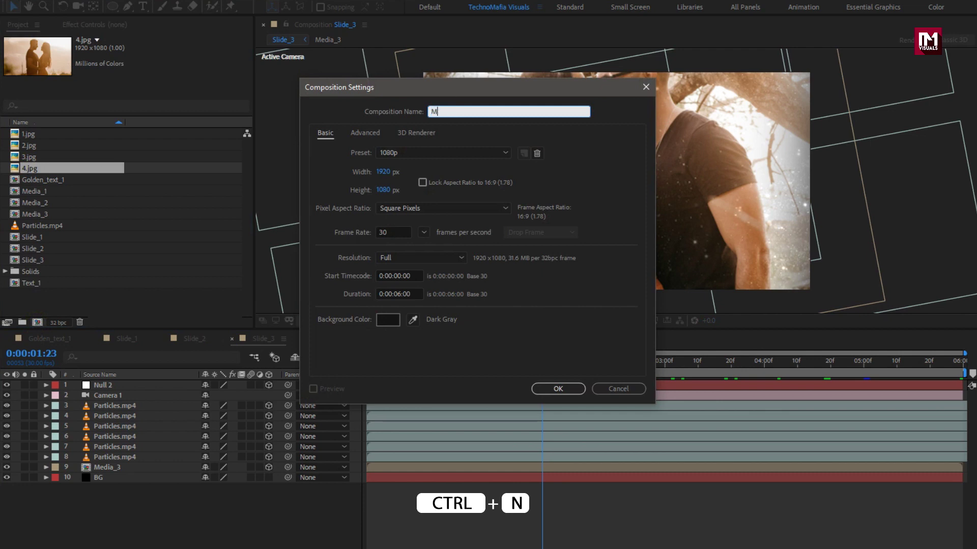
{"action": "type", "text": "edia_4"}
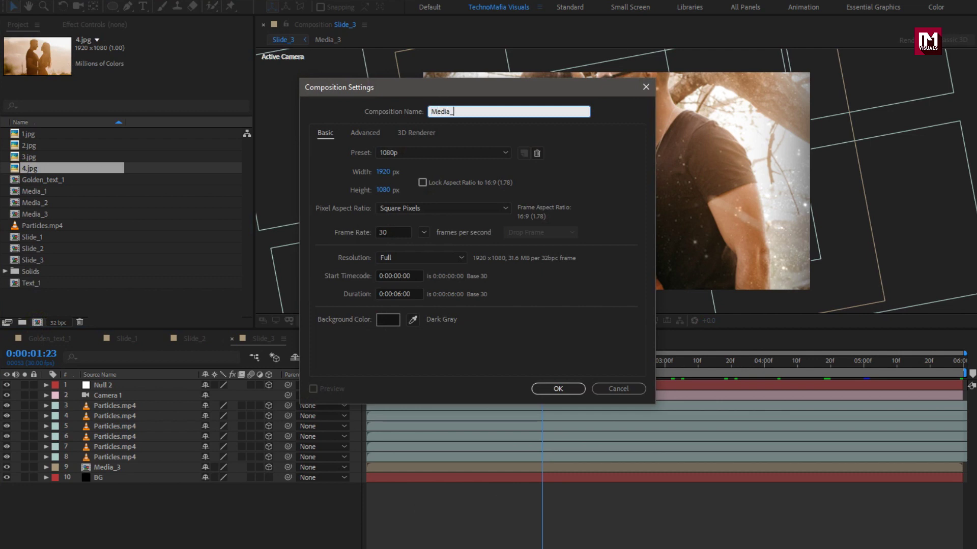
{"action": "left_click", "coordinate": [549, 388]}
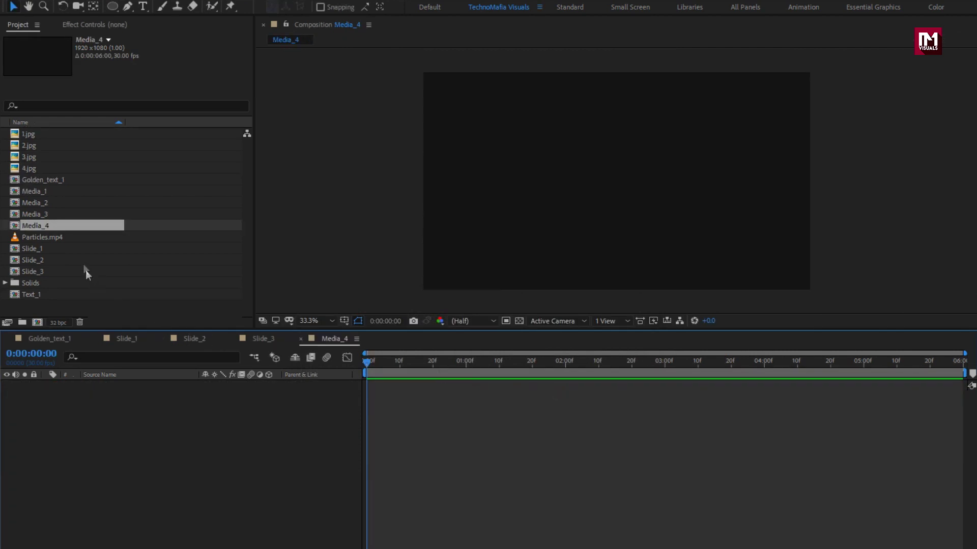
- Place 4.jpg in the Media_4 composition and replace the Media_3 layer in Slide_3 with Media_4
{"action": "left_click", "coordinate": [29, 169]}
{"action": "left_click_drag", "start_coordinate": [29, 168], "coordinate": [105, 408]}
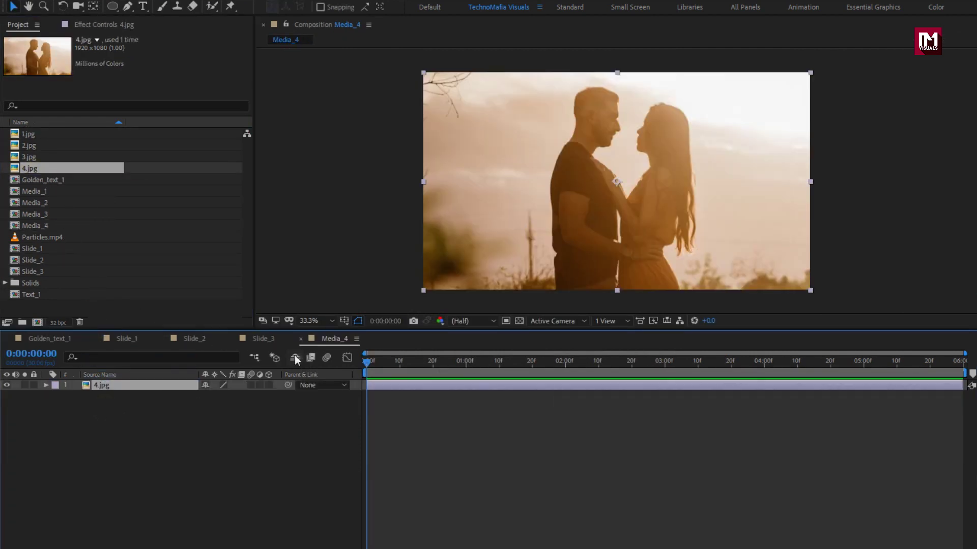
{"action": "left_click", "coordinate": [271, 339]}
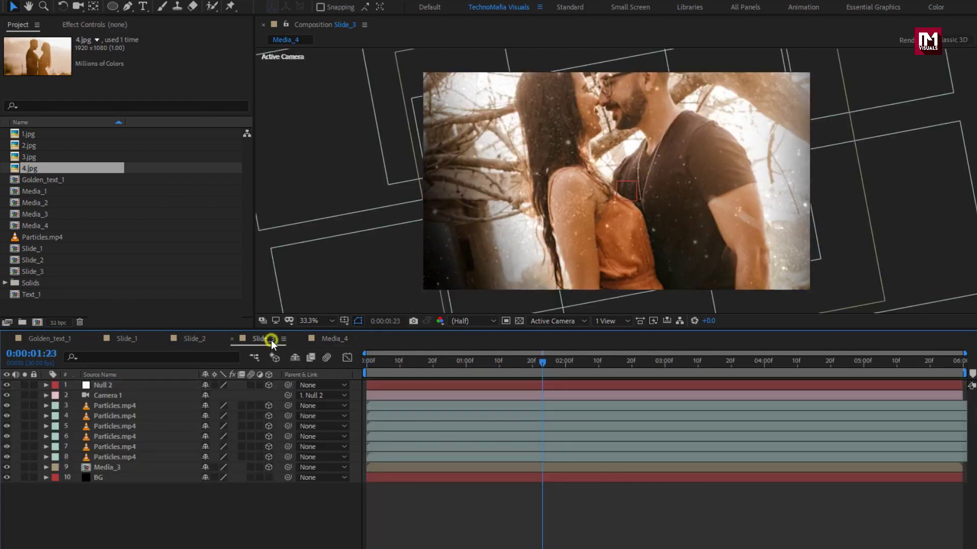
{"action": "left_click", "coordinate": [111, 471]}
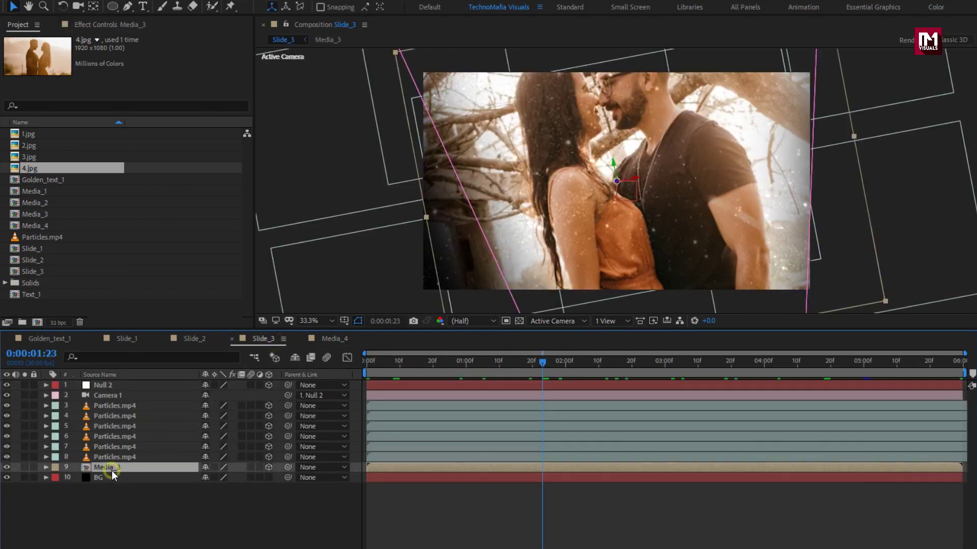
{"action": "left_click", "coordinate": [42, 226]}
{"action": "key", "text": "alt"}
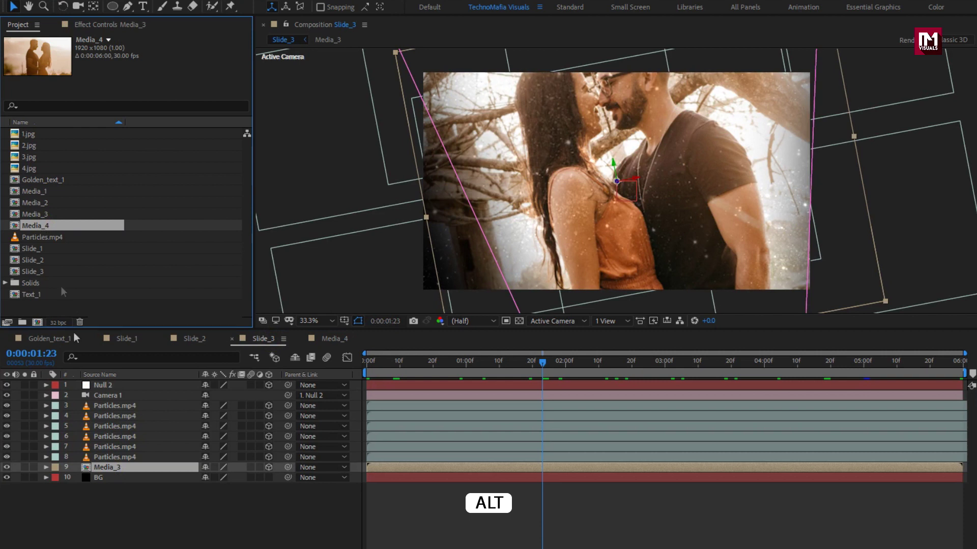
{"action": "left_click_drag", "start_coordinate": [64, 292], "coordinate": [105, 469]}
{"action": "left_click_drag", "start_coordinate": [34, 224], "coordinate": [117, 466]}
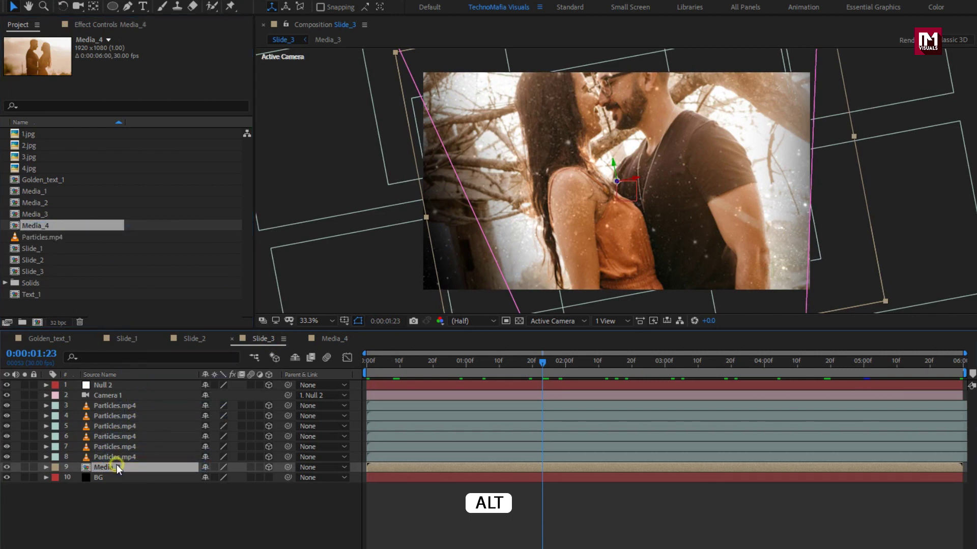
{"action": "left_click", "coordinate": [377, 362]}
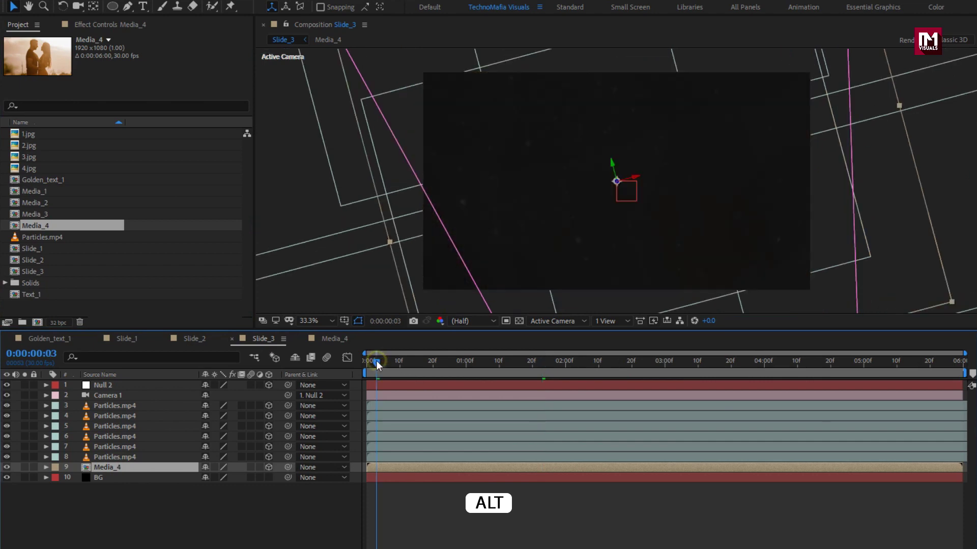
{"action": "left_click_drag", "start_coordinate": [378, 362], "coordinate": [641, 362]}
- Set Null 2's Z Rotation keyframe at 0:00:00:00 to -15° in Slide_3, preview the motion, and close the Media_4 timeline
{"action": "left_click", "coordinate": [110, 389]}
{"action": "key", "text": "r"}
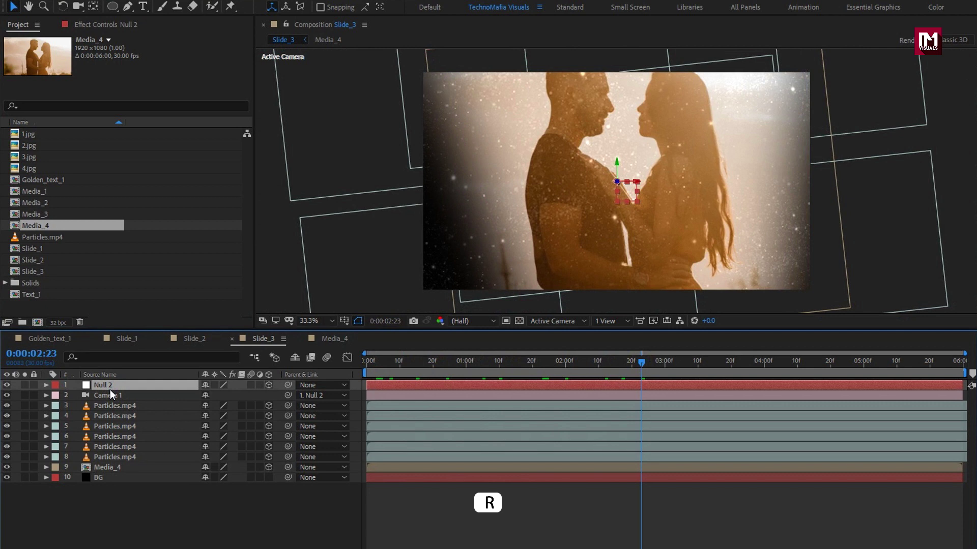
{"action": "left_click", "coordinate": [365, 362]}
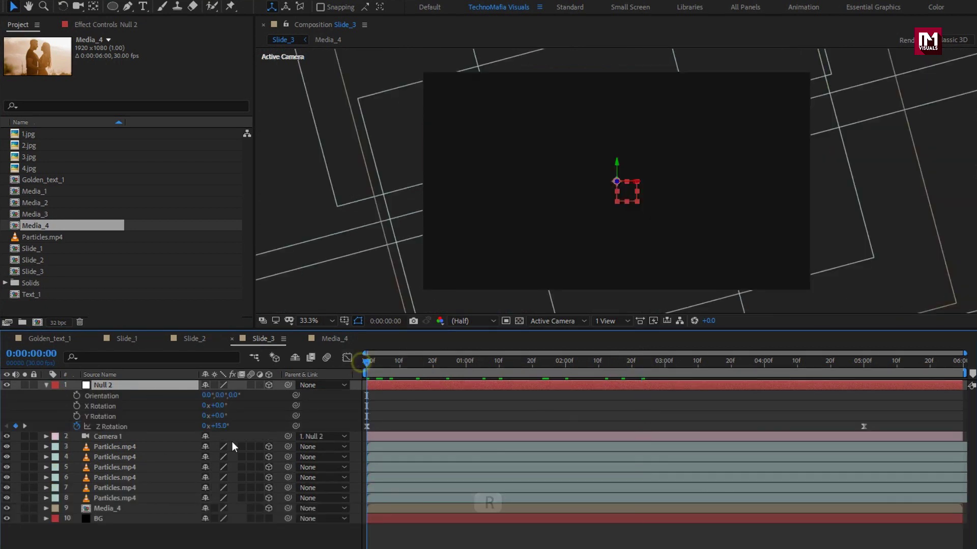
{"action": "left_click", "coordinate": [218, 426]}
{"action": "type", "text": "-15"}
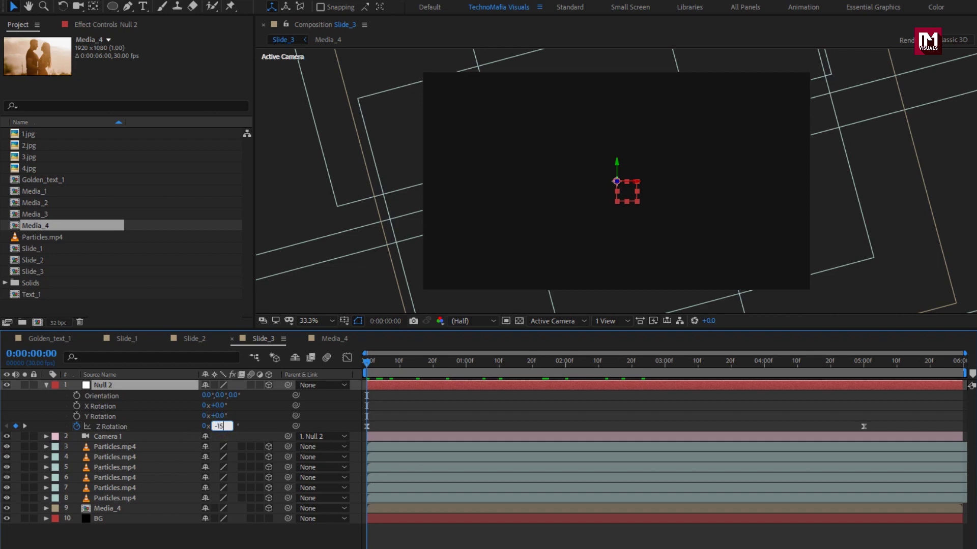
{"action": "left_click", "coordinate": [185, 426]}
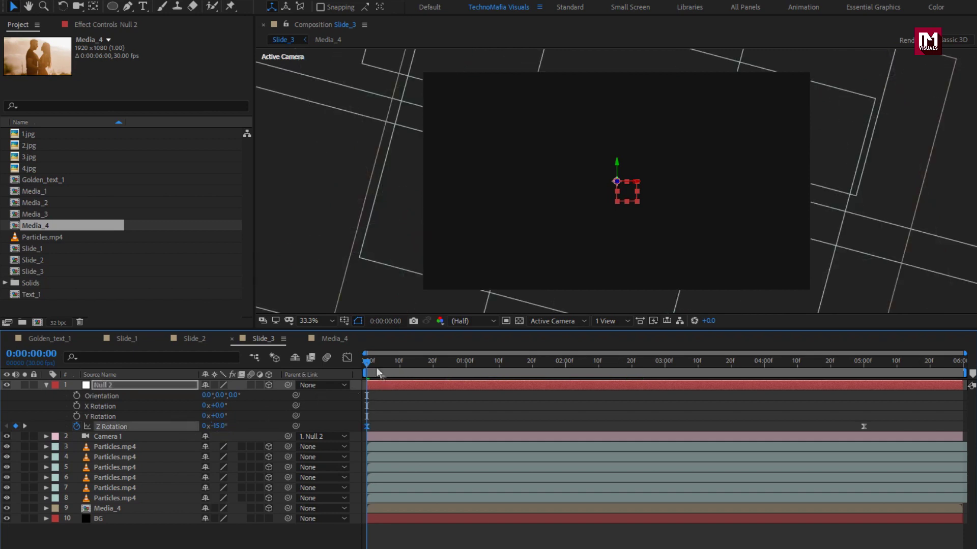
{"action": "left_click_drag", "start_coordinate": [368, 362], "coordinate": [471, 378]}
{"action": "left_click", "coordinate": [47, 385]}
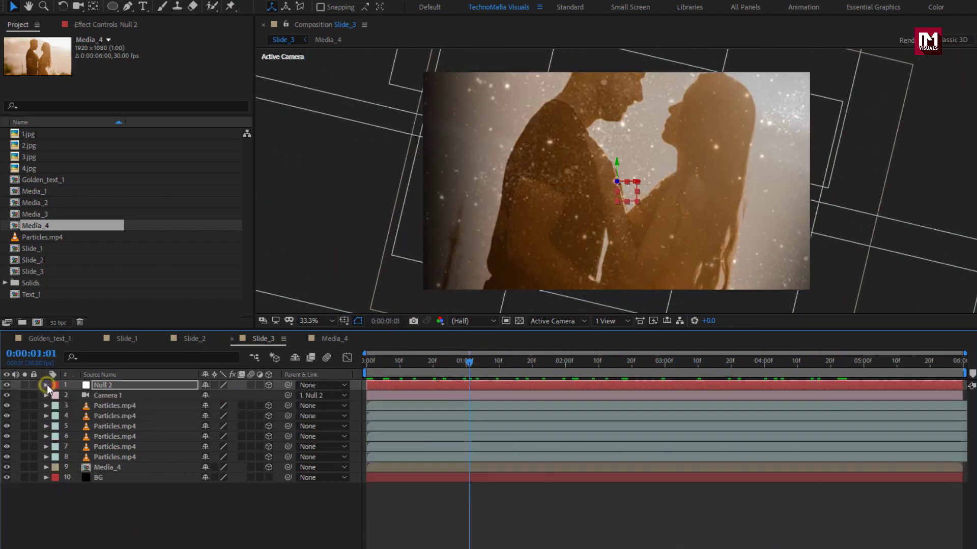
{"action": "left_click", "coordinate": [317, 340]}
{"action": "left_click", "coordinate": [302, 340]}
- Duplicate the Text_1 composition in the project, open the copy, and check its text animation
{"action": "left_click", "coordinate": [37, 295]}
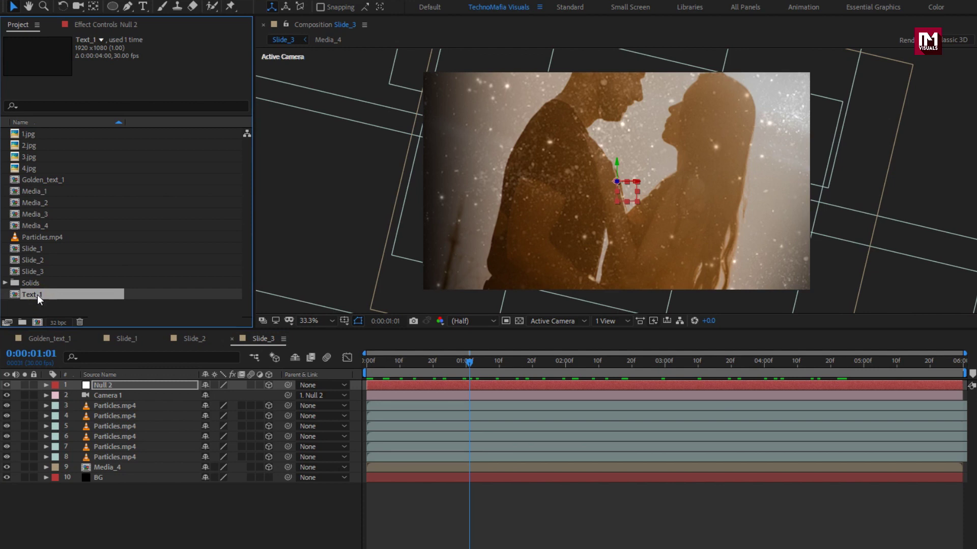
{"action": "key", "text": "ctrl+d"}
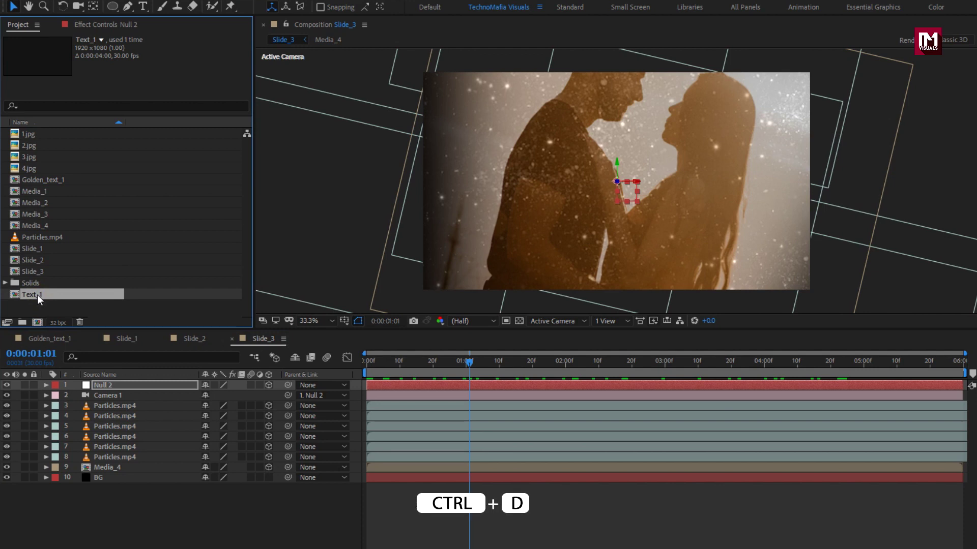
{"action": "key", "text": "ctrl+d"}
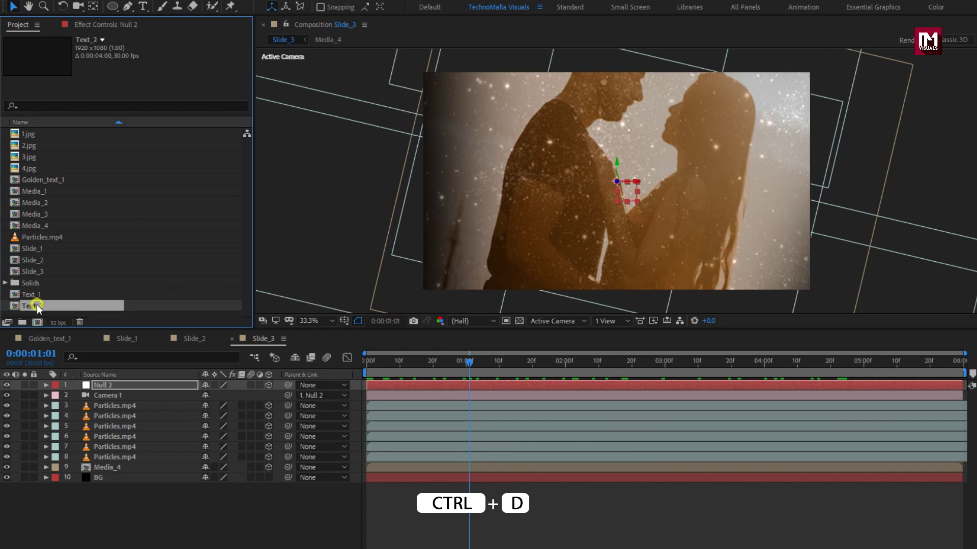
{"action": "double_click", "coordinate": [36, 304]}
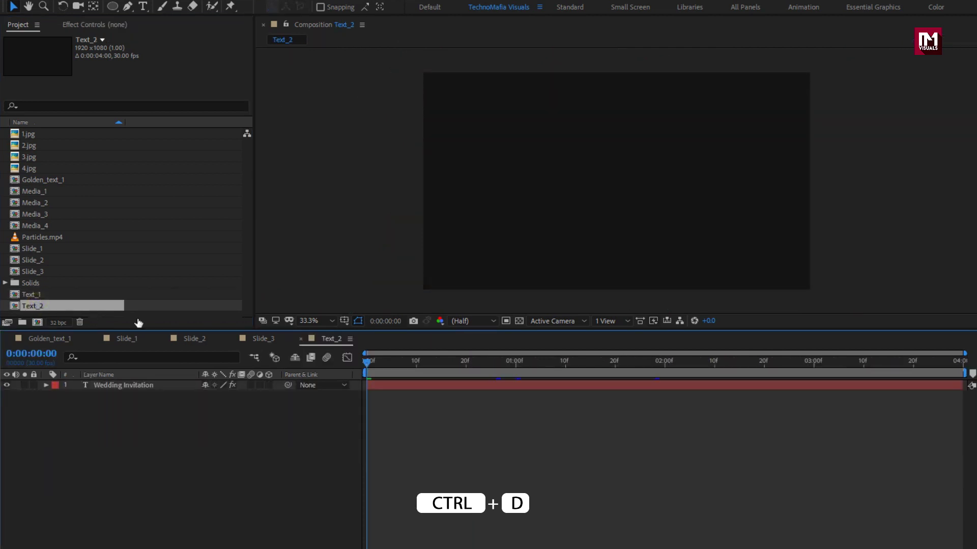
{"action": "left_click_drag", "start_coordinate": [435, 362], "coordinate": [636, 362]}
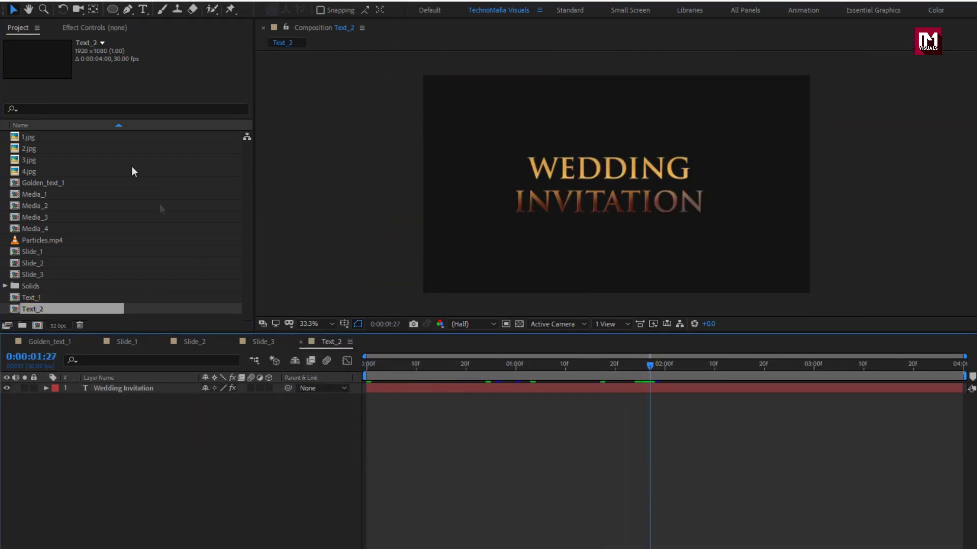
- Set the duration of the Text_2 composition to six seconds
{"action": "left_click", "coordinate": [64, 7]}
{"action": "left_click", "coordinate": [89, 40]}
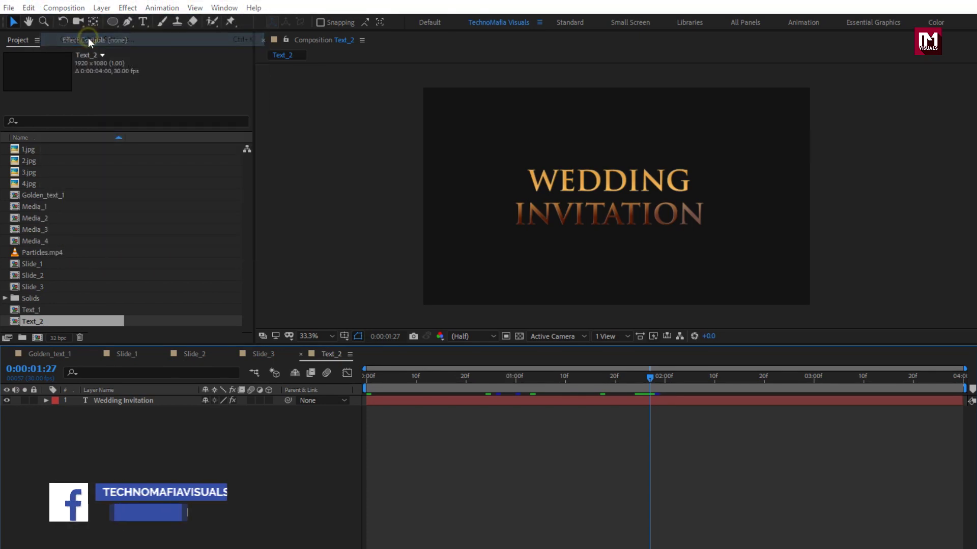
{"action": "left_click", "coordinate": [402, 310]}
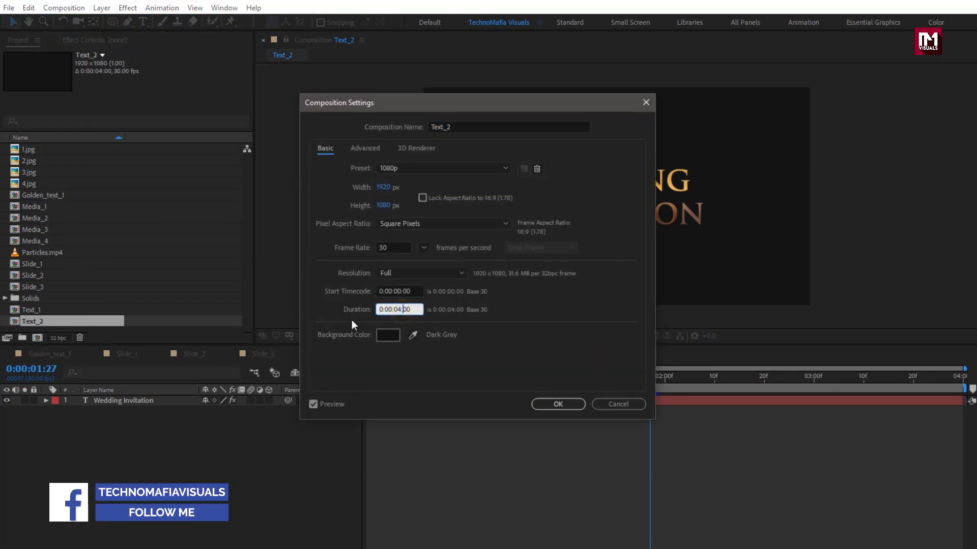
{"action": "key", "text": "BackSpace"}
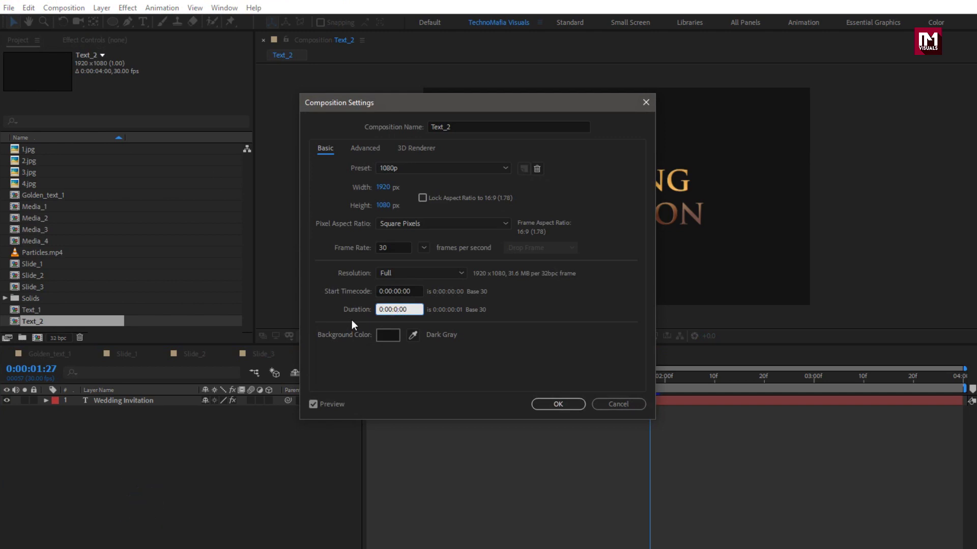
{"action": "type", "text": "6"}
{"action": "left_click", "coordinate": [541, 391]}
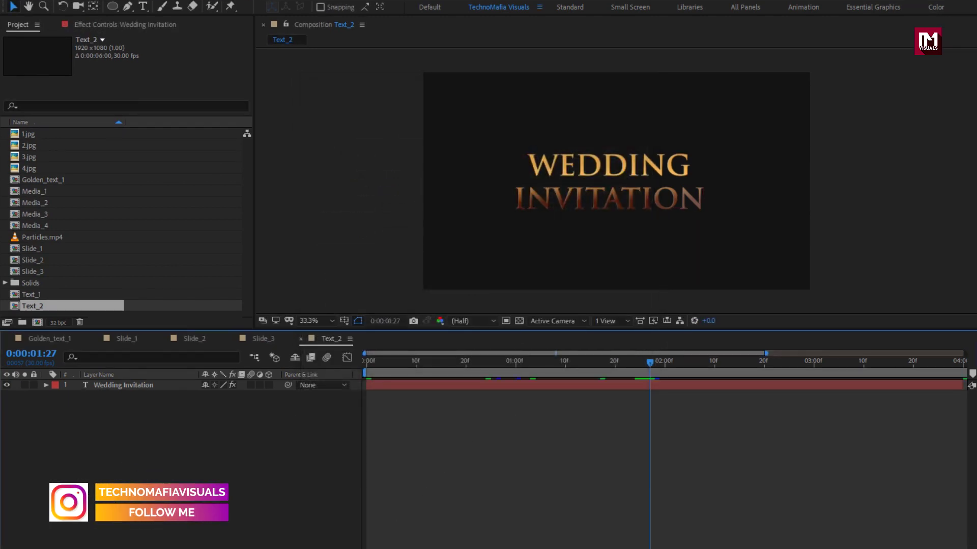
- Extend the Wedding Invitation text layer to the end of the composition and check its animation
{"action": "left_click", "coordinate": [767, 385]}
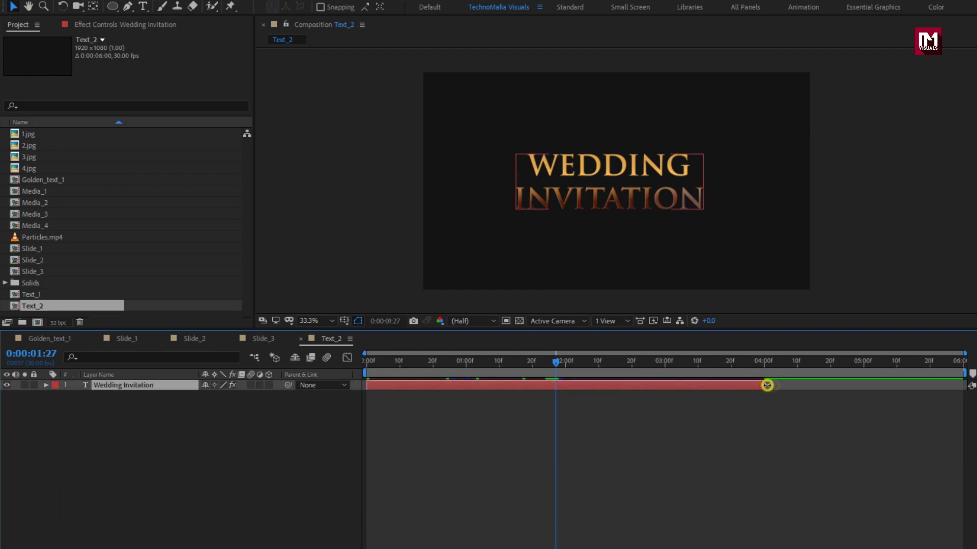
{"action": "left_click_drag", "start_coordinate": [768, 385], "coordinate": [967, 385]}
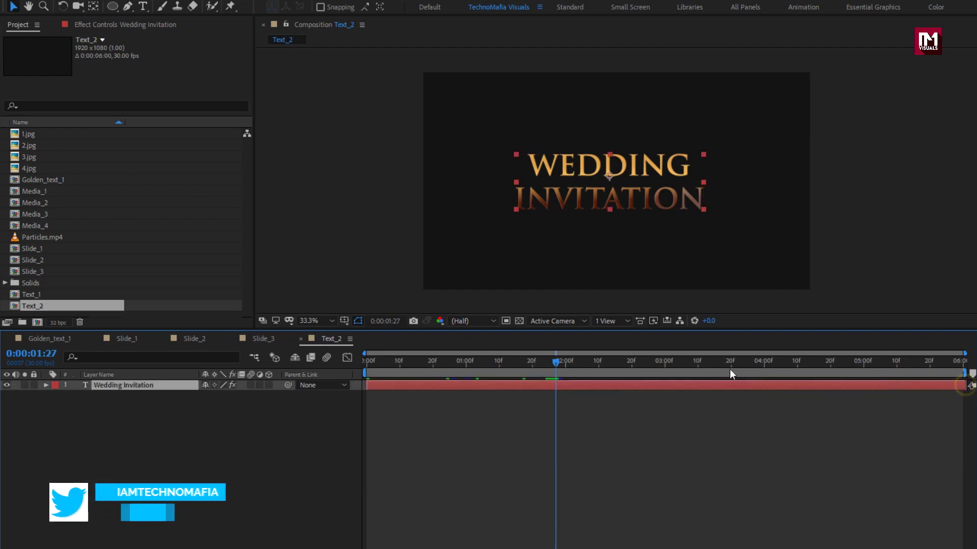
{"action": "left_click_drag", "start_coordinate": [731, 373], "coordinate": [837, 362]}
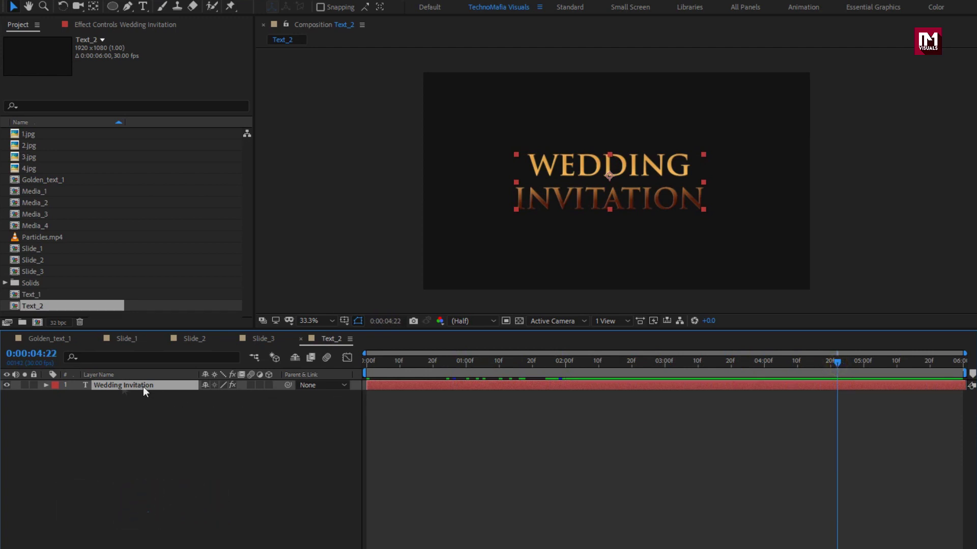
- Replace the Wedding Invitation text in Text_2 with the first partner's name
{"action": "double_click", "coordinate": [121, 384]}
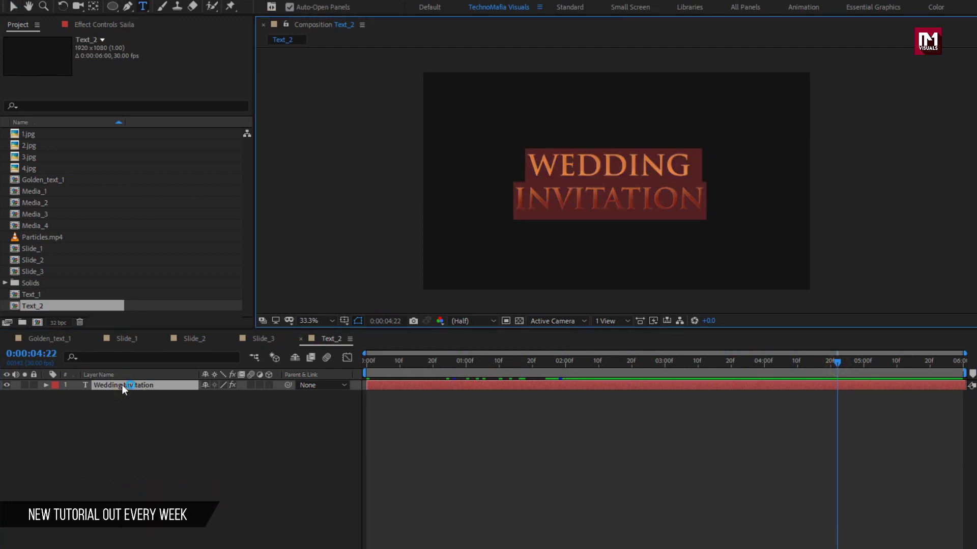
{"action": "type", "text": "Saila"}
{"action": "left_click", "coordinate": [121, 384]}
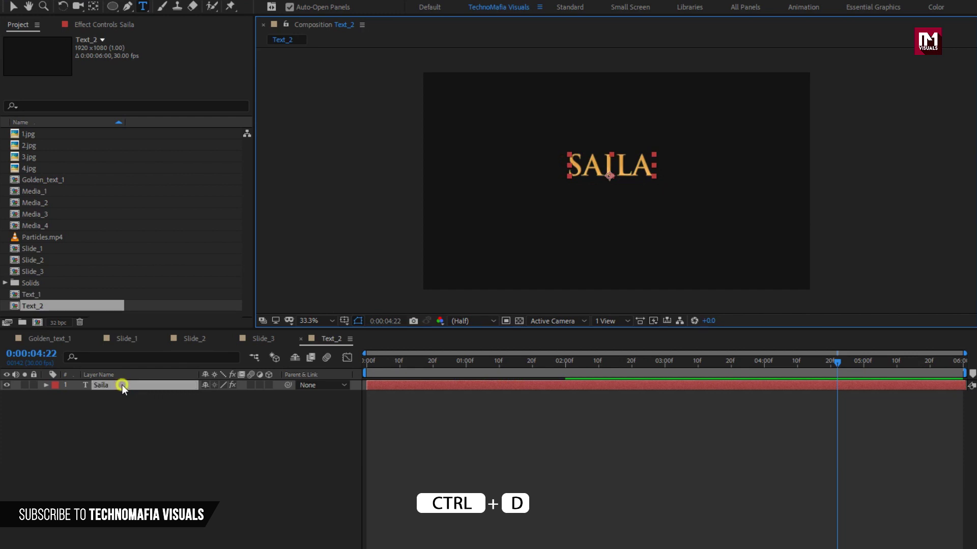
- Duplicate the Text_2 composition three times in the project and open all three copies
{"action": "left_click", "coordinate": [33, 306]}
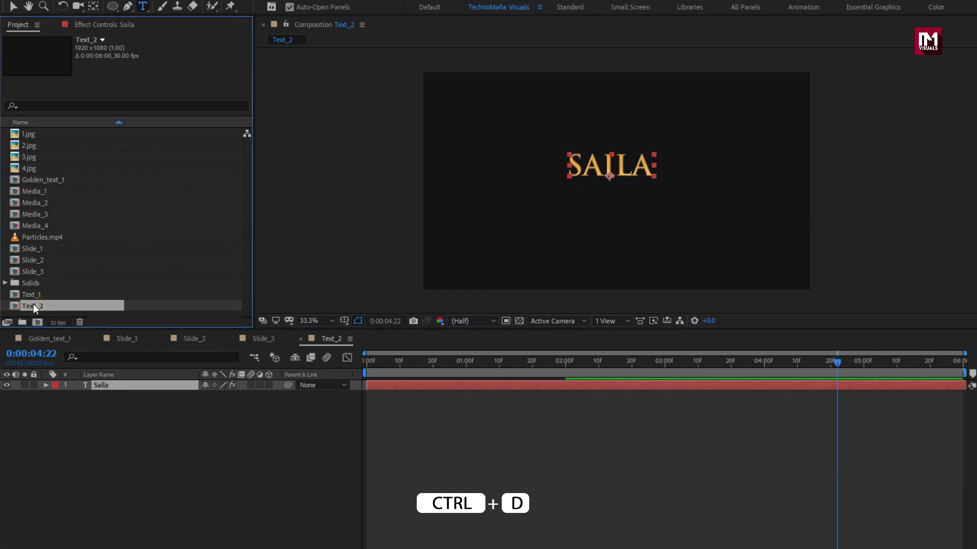
{"action": "key", "text": "ctrl+d"}
{"action": "key", "text": "ctrl+d"}
{"action": "key", "text": "ctrl+d"}
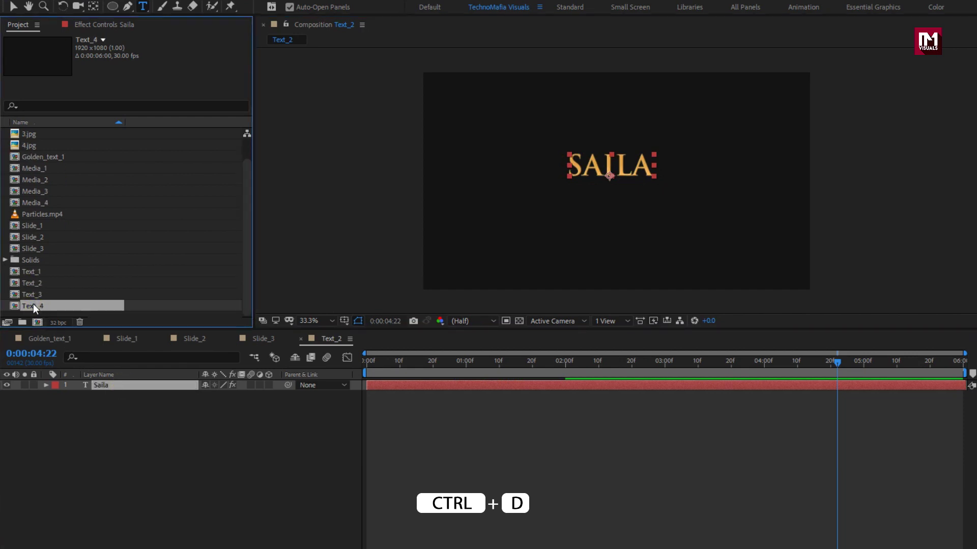
{"action": "double_click", "coordinate": [33, 283]}
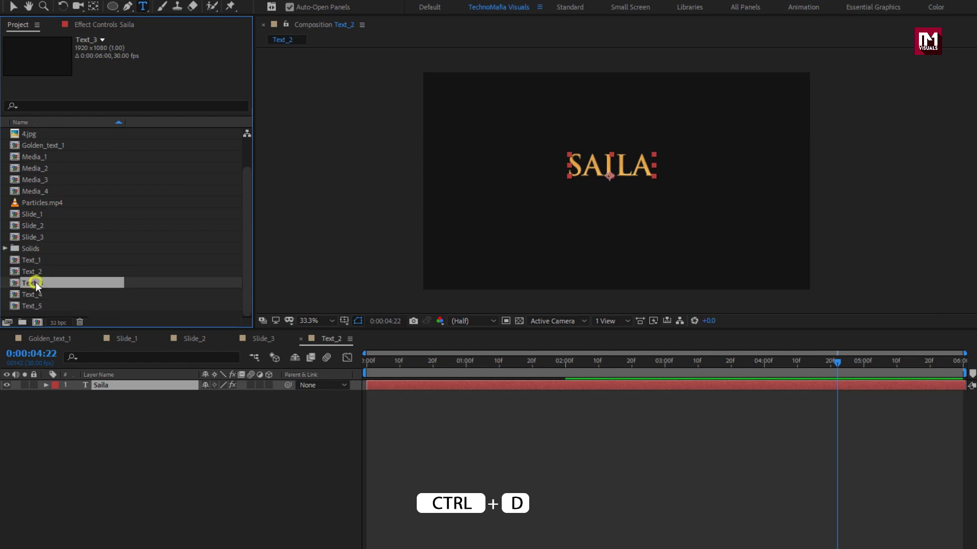
{"action": "left_click", "coordinate": [35, 294]}
{"action": "double_click", "coordinate": [35, 295]}
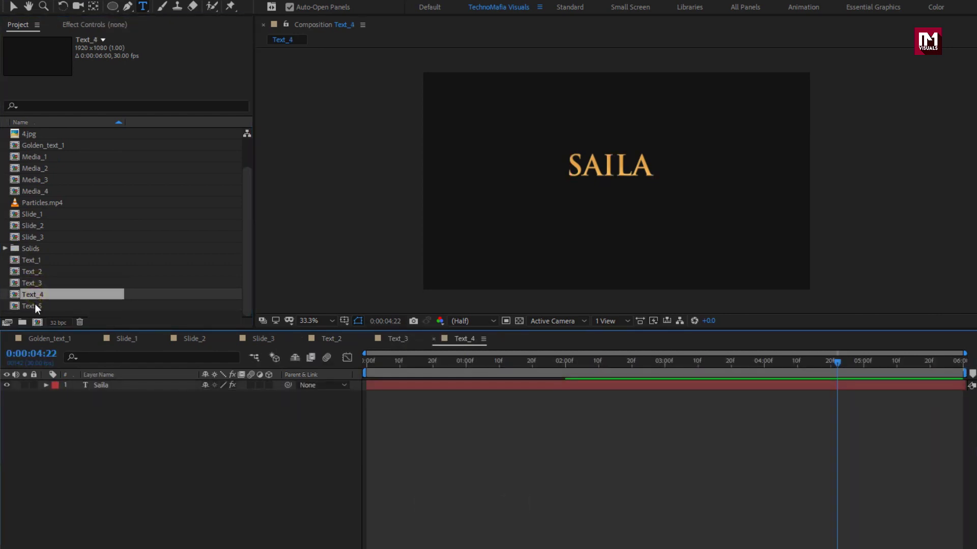
{"action": "double_click", "coordinate": [51, 307]}
- Replace the text in the Text_3 composition with the second partner's name
{"action": "left_click", "coordinate": [392, 340]}
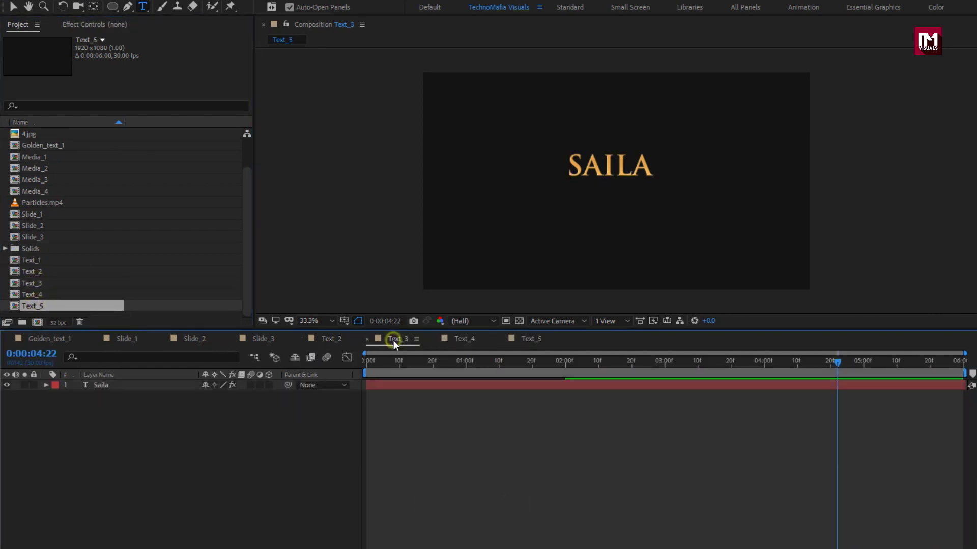
{"action": "left_click", "coordinate": [102, 386]}
{"action": "double_click", "coordinate": [103, 387]}
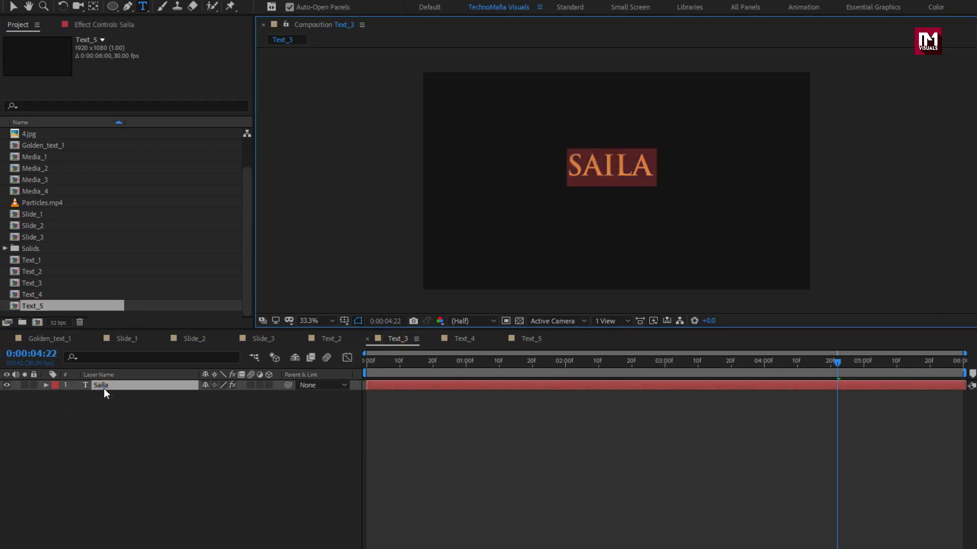
{"action": "type", "text": "NA"}
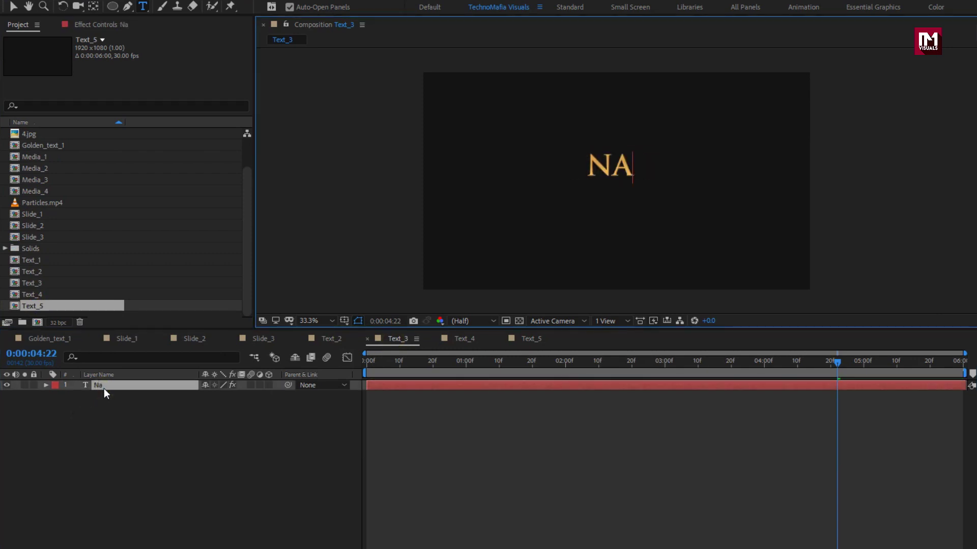
{"action": "type", "text": "de"}
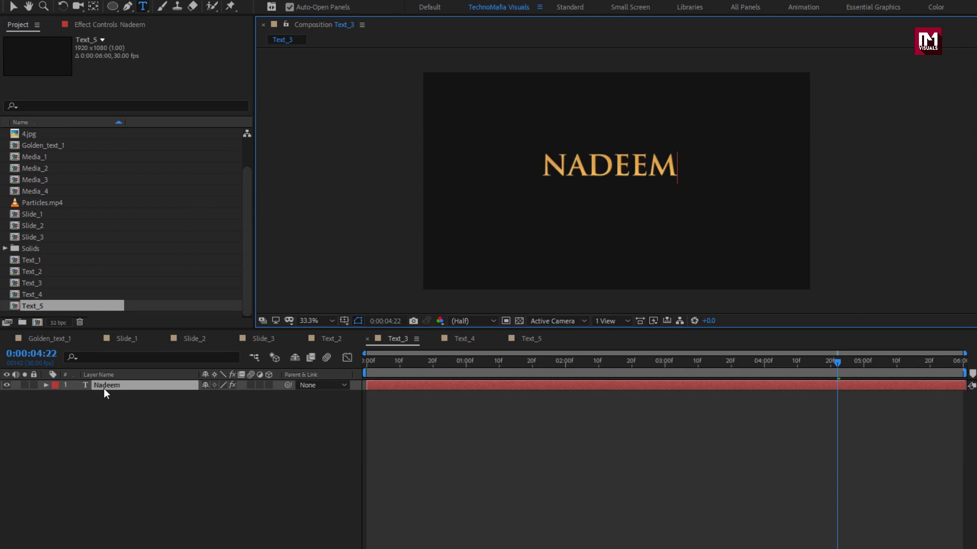
- Replace the text in the Text_4 composition with "Save the date" and "05-02-2021" on a second line
{"action": "left_click", "coordinate": [461, 339]}
{"action": "left_click", "coordinate": [117, 386]}
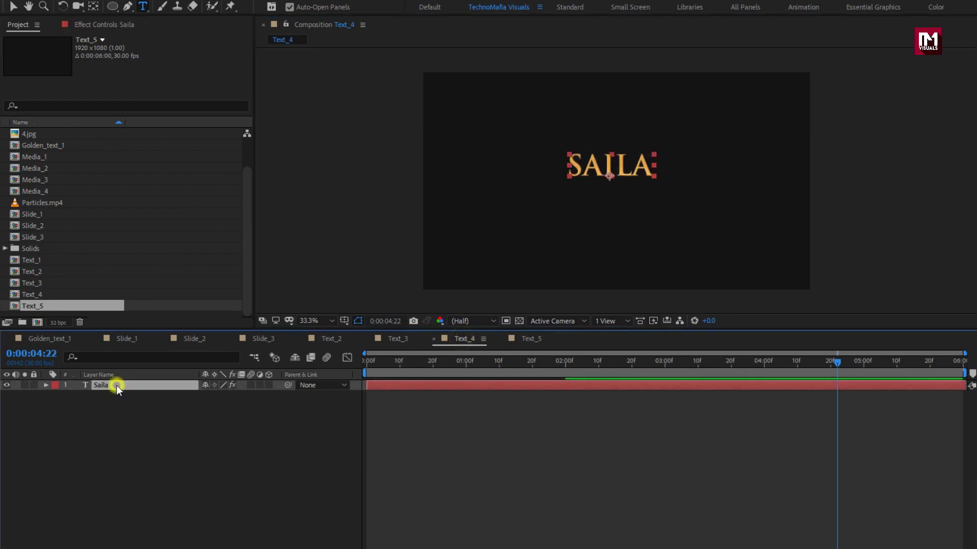
{"action": "type", "text": "Sa"}
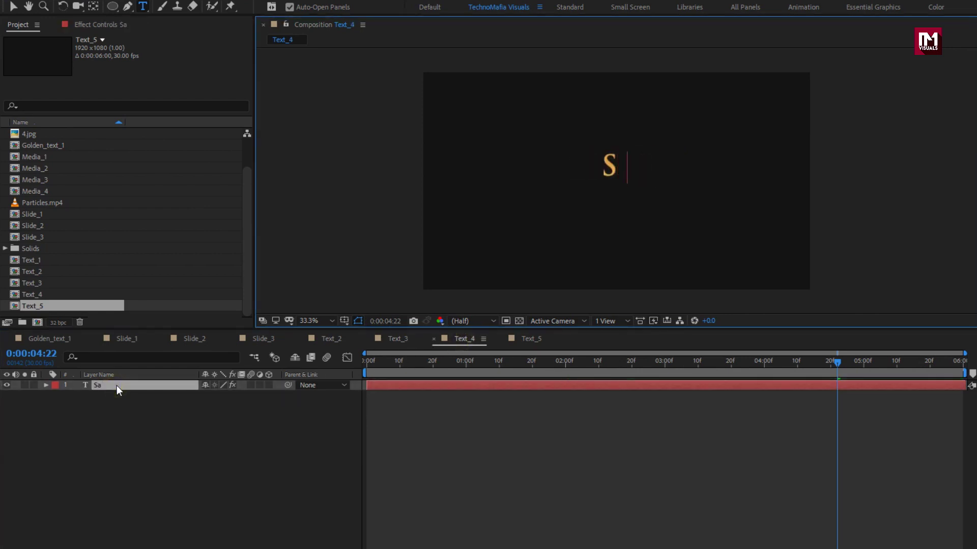
{"action": "type", "text": "ve the date"}
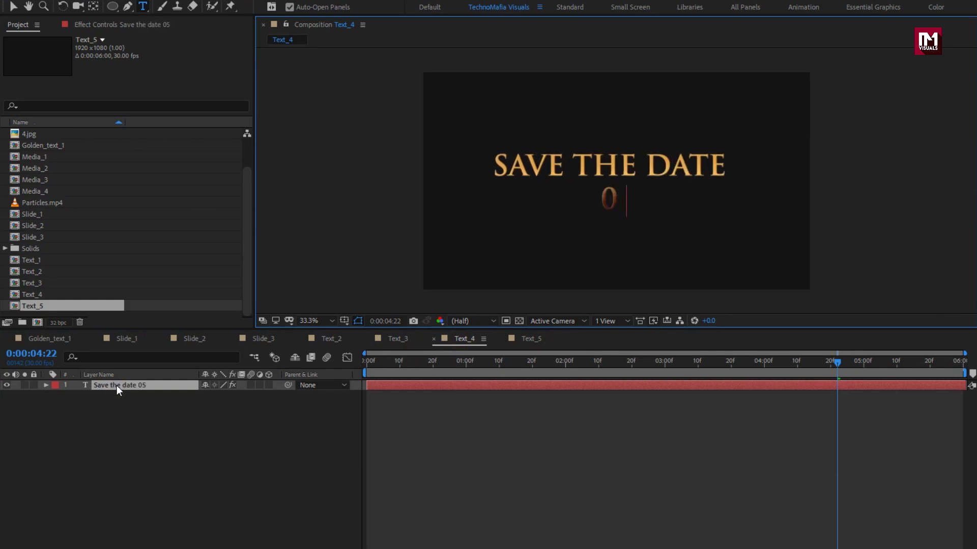
{"action": "type", "text": "05-02-2021"}
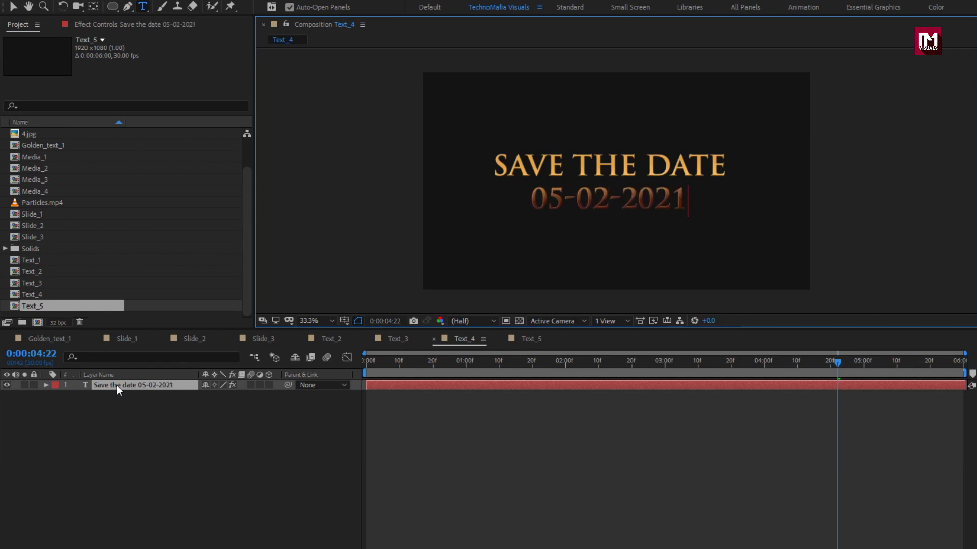
{"action": "key", "text": "Escape"}
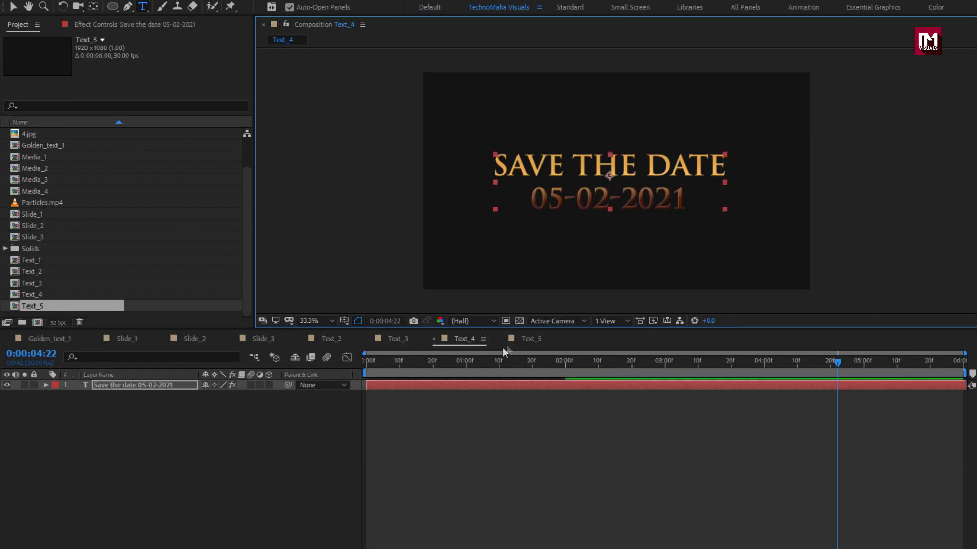
- Replace the text in the Text_5 composition with "Join in our" and "celebration" on a second line
{"action": "left_click", "coordinate": [531, 340]}
{"action": "left_click", "coordinate": [130, 386]}
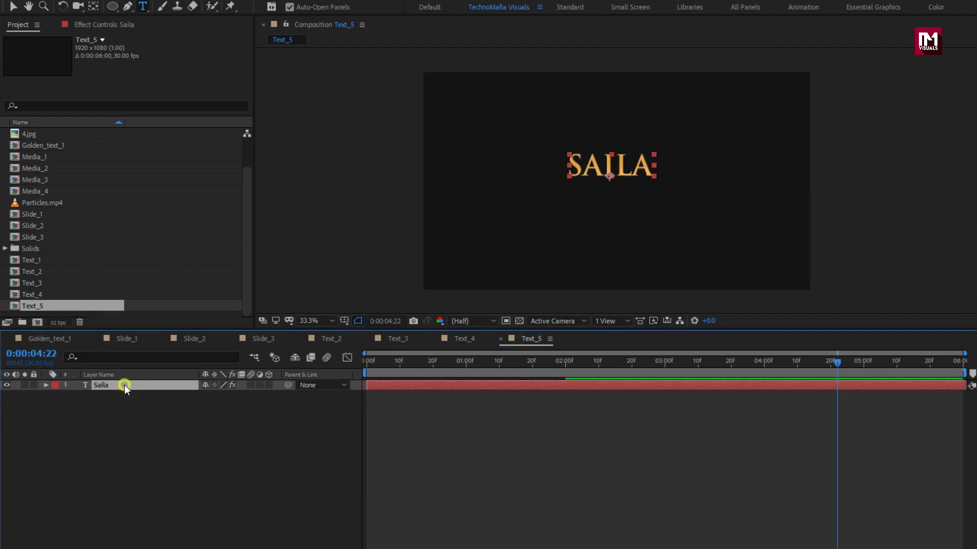
{"action": "double_click", "coordinate": [124, 385]}
{"action": "type", "text": "Joi"}
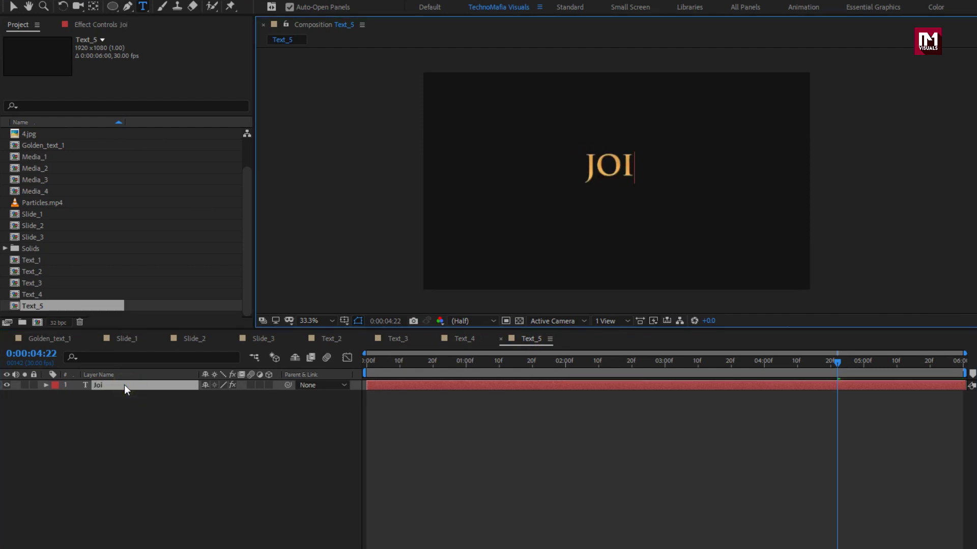
{"action": "type", "text": "n in ou"}
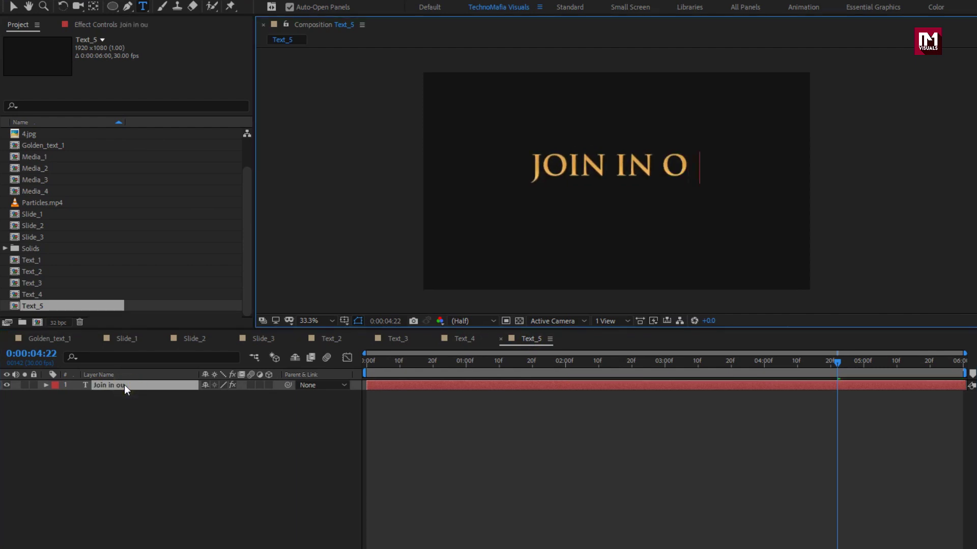
{"action": "type", "text": "r cel"}
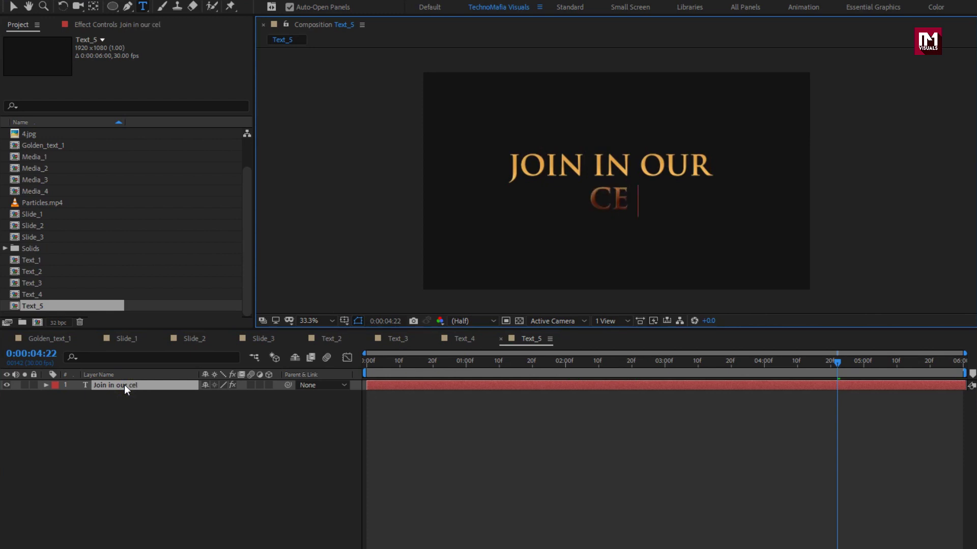
{"action": "type", "text": "ebration"}
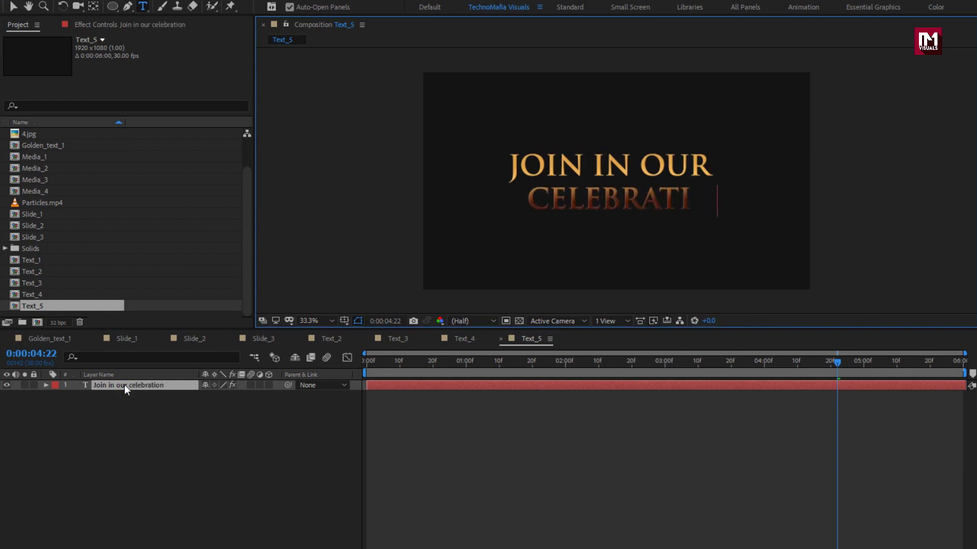
{"action": "key", "text": "Escape"}
- Create a new composition named Golden_text_2
{"action": "key", "text": "ctrl+n"}
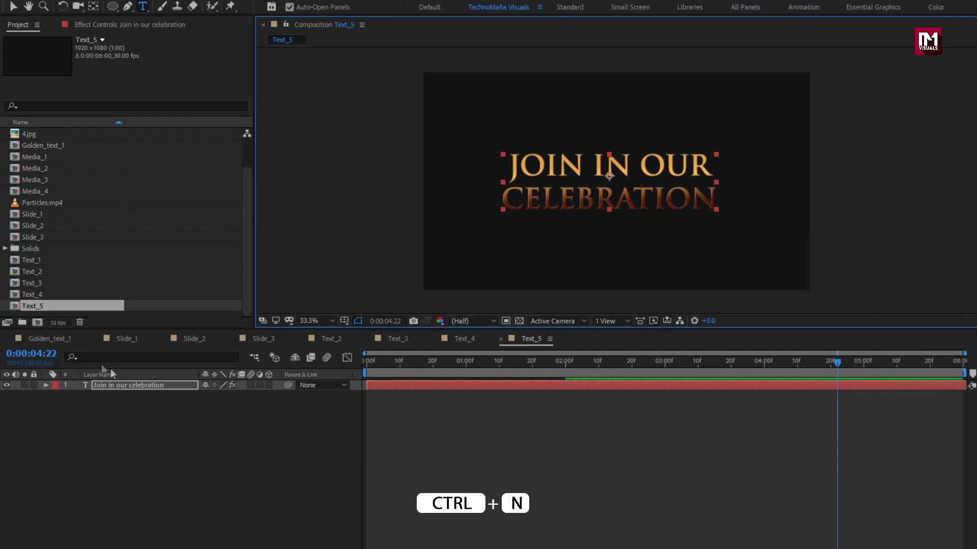
{"action": "left_click", "coordinate": [39, 325]}
{"action": "type", "text": "G"}
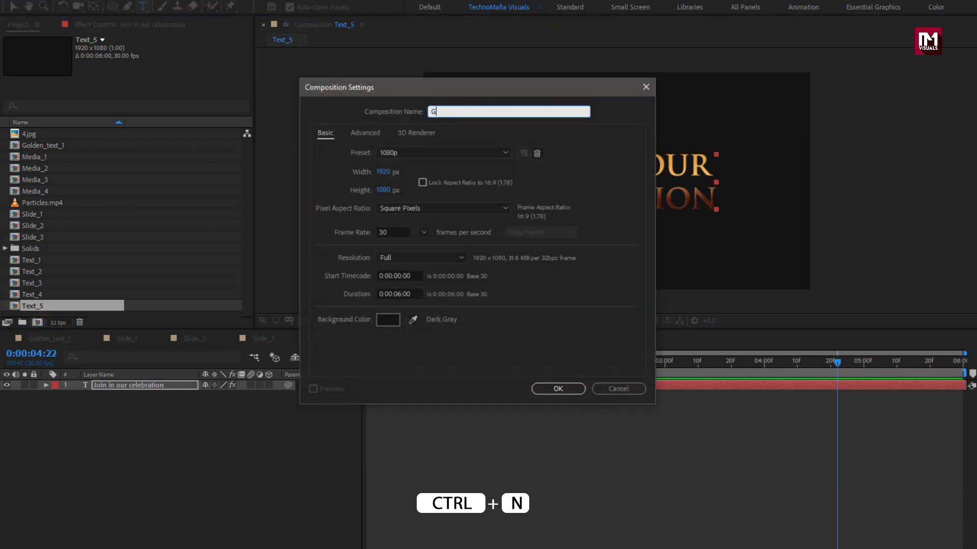
{"action": "type", "text": "olden_te"}
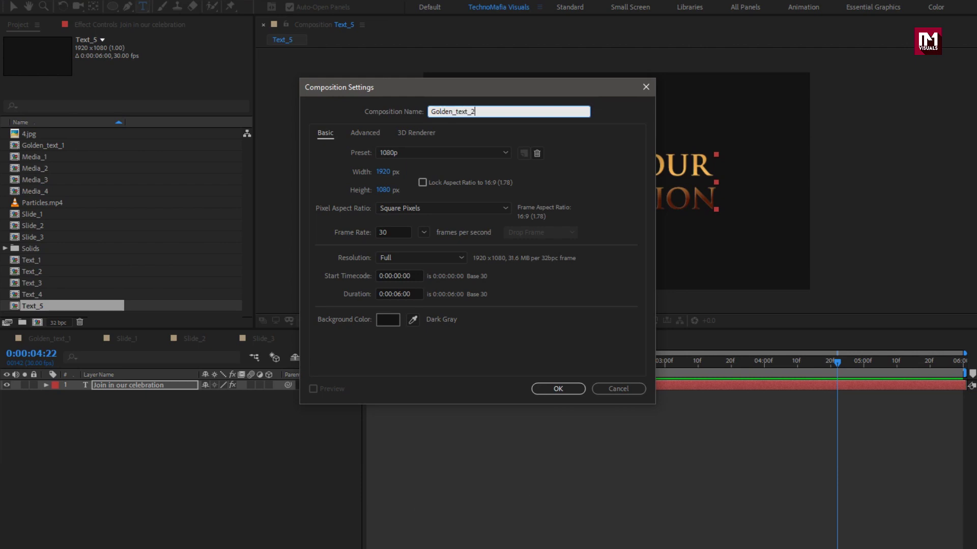
{"action": "type", "text": "xt_2"}
{"action": "left_click", "coordinate": [549, 388]}
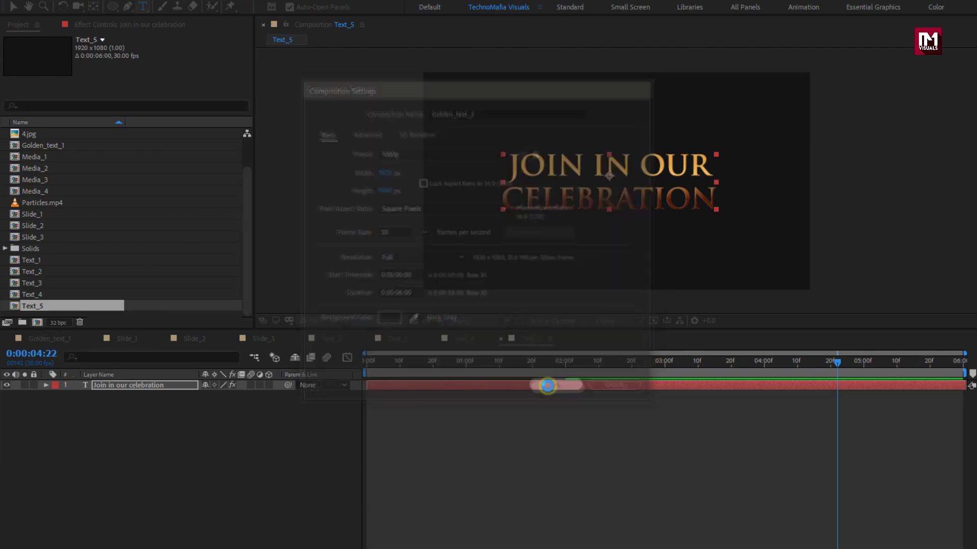
- Add the Text_2 composition as a layer in Golden_text_2 and preview its text animation
{"action": "scroll", "coordinate": [50, 285], "scroll_direction": "down", "scroll_amount": 2}
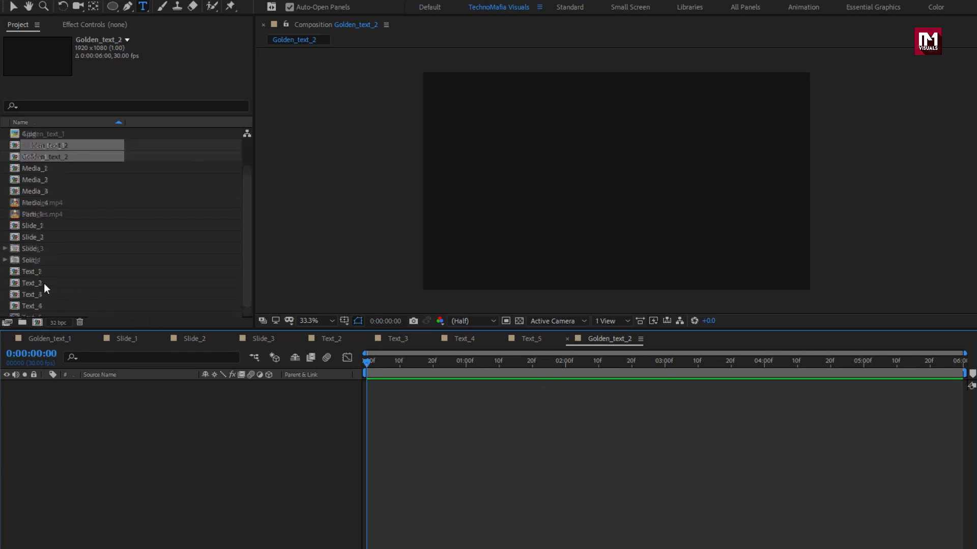
{"action": "left_click", "coordinate": [35, 273]}
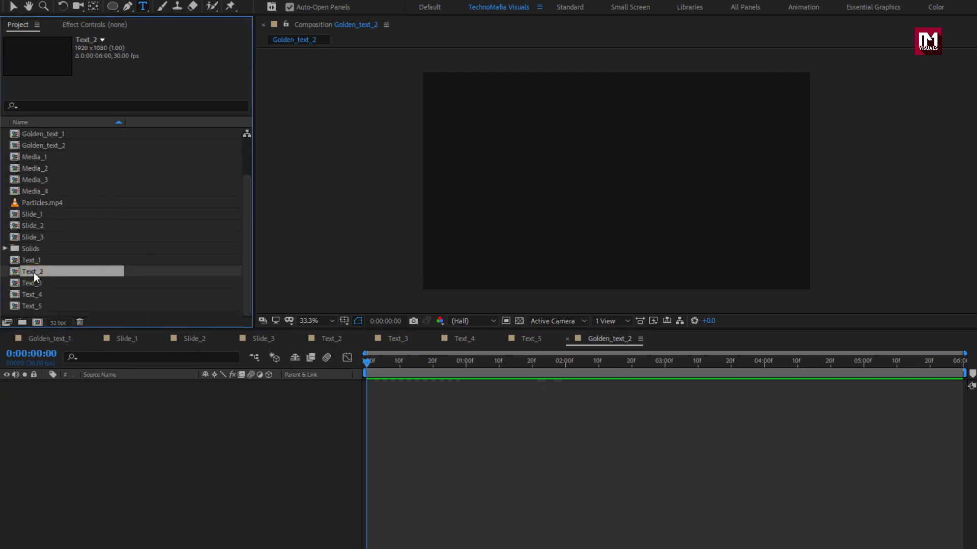
{"action": "left_click_drag", "start_coordinate": [34, 272], "coordinate": [111, 417]}
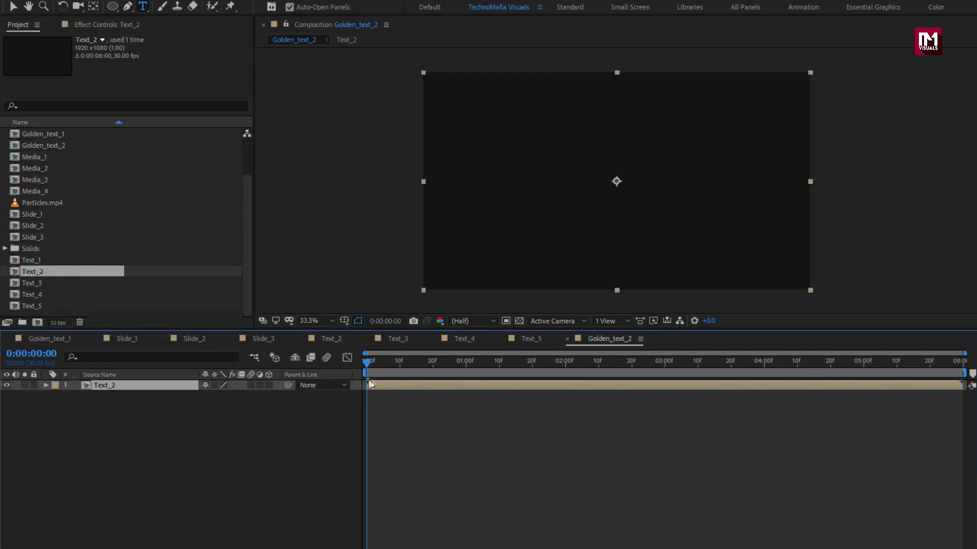
{"action": "left_click_drag", "start_coordinate": [367, 361], "coordinate": [653, 363]}
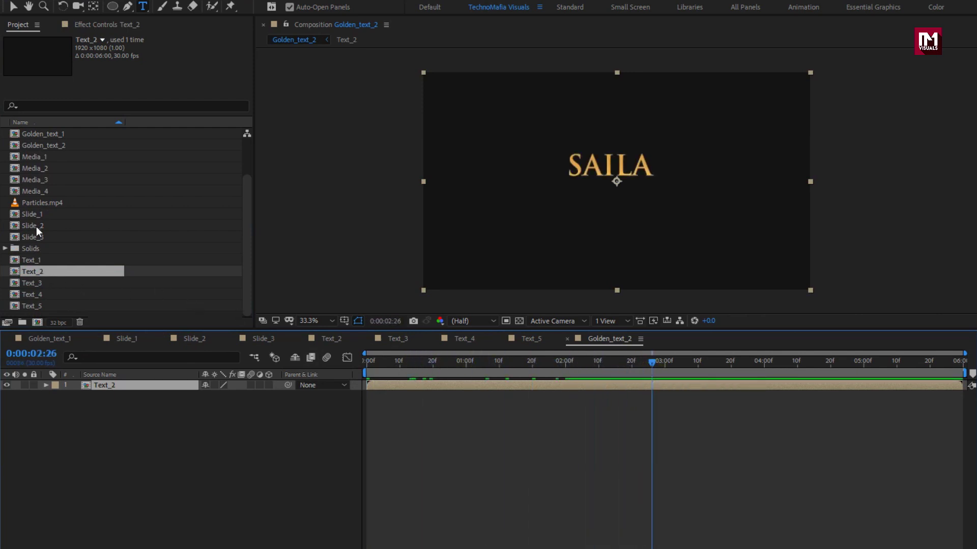
- Copy Adjustment Layer 1 with its Tint and Curves effects from Golden_text_1 into Golden_text_2 and extend it to the composition's end
{"action": "left_click", "coordinate": [38, 134]}
{"action": "double_click", "coordinate": [39, 133]}
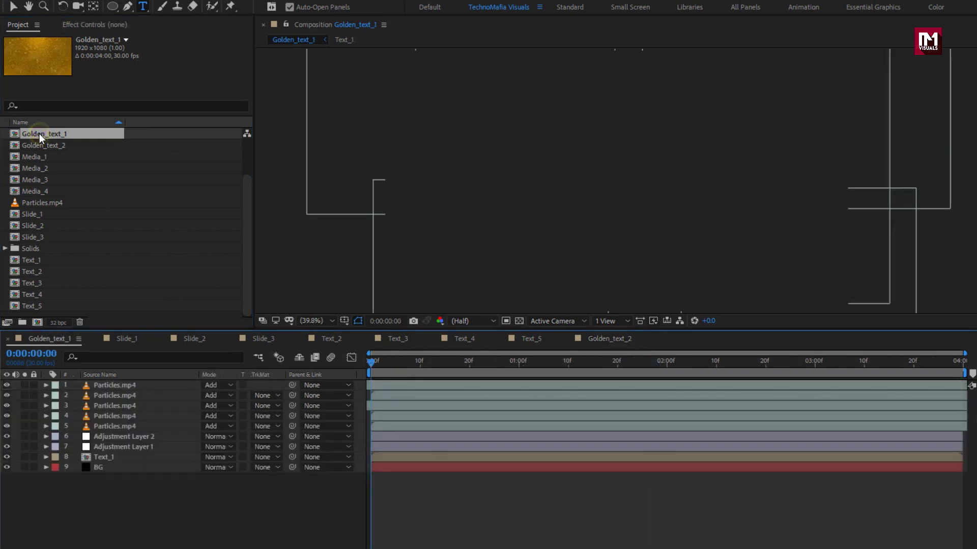
{"action": "left_click", "coordinate": [125, 447]}
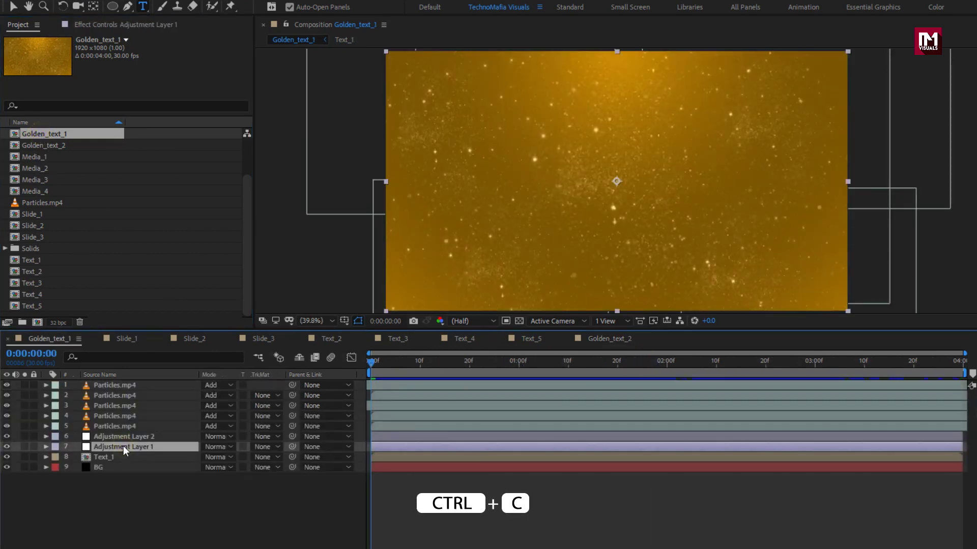
{"action": "left_click", "coordinate": [116, 25]}
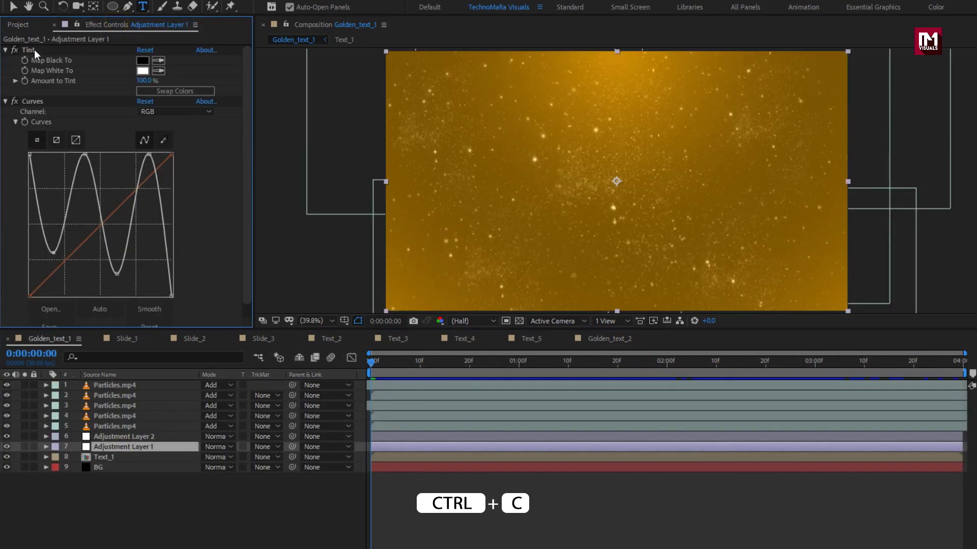
{"action": "left_click", "coordinate": [117, 447]}
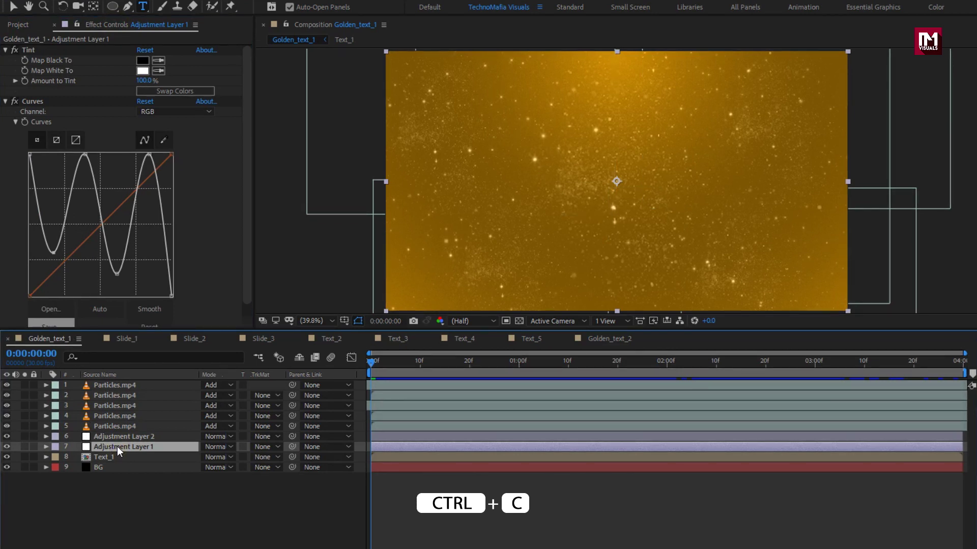
{"action": "left_click", "coordinate": [612, 338]}
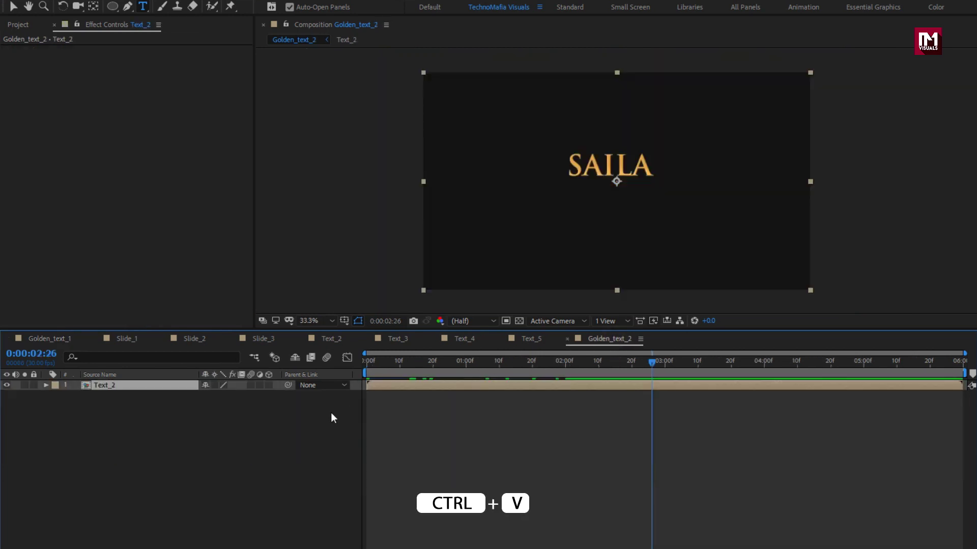
{"action": "key", "text": "ctrl+v"}
{"action": "left_click_drag", "start_coordinate": [763, 386], "coordinate": [961, 388]}
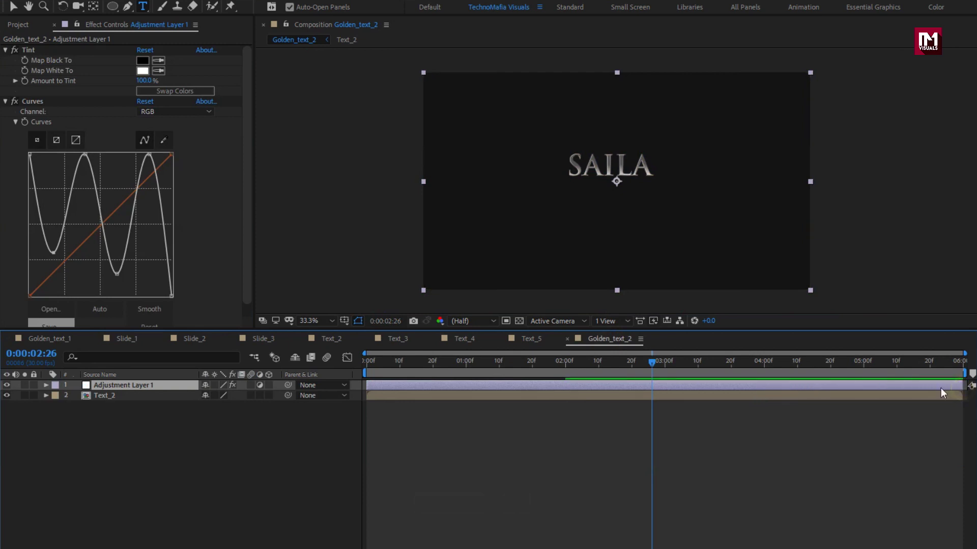
{"action": "left_click_drag", "start_coordinate": [534, 364], "coordinate": [684, 361]}
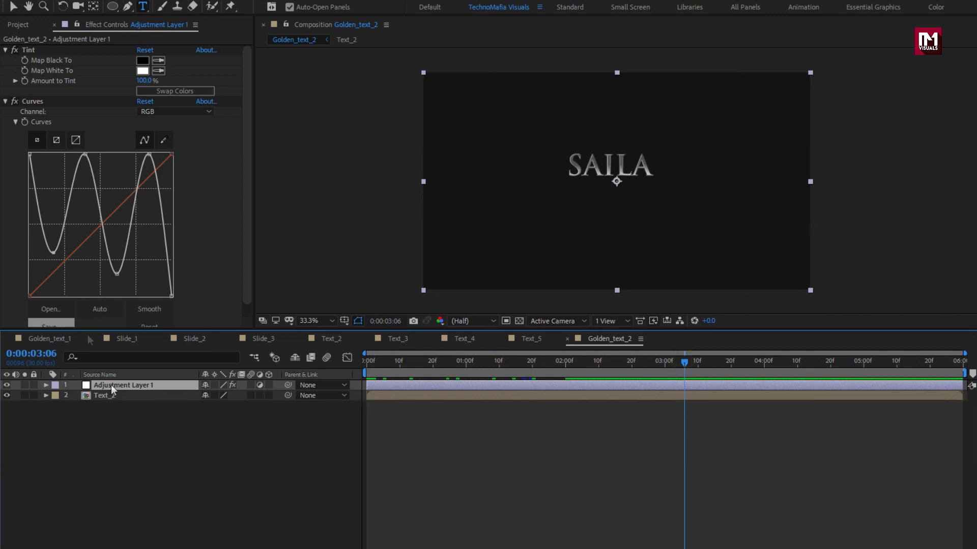
- Duplicate the Golden_text_2 composition three times in the project and open all three copies
{"action": "key", "text": "ctrl+d"}
{"action": "left_click", "coordinate": [18, 25]}
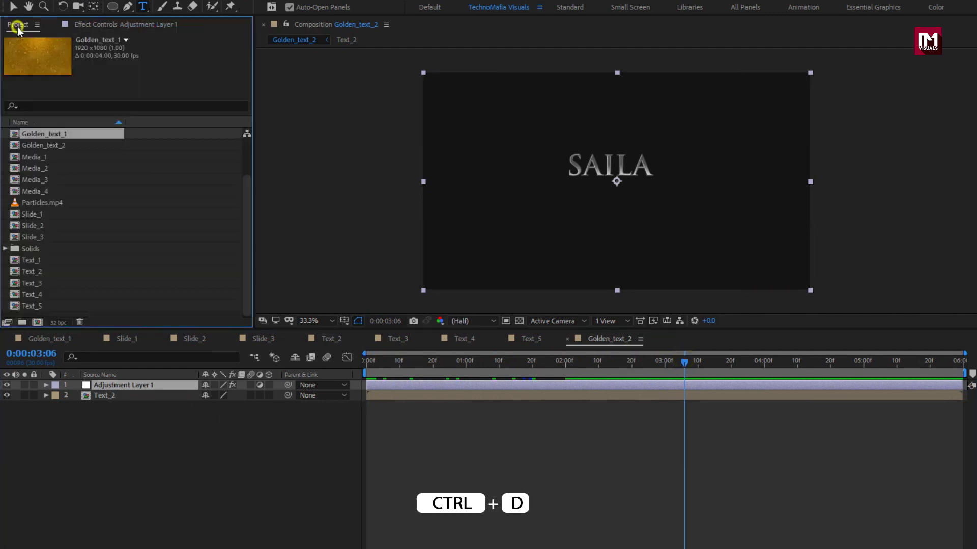
{"action": "left_click", "coordinate": [62, 146]}
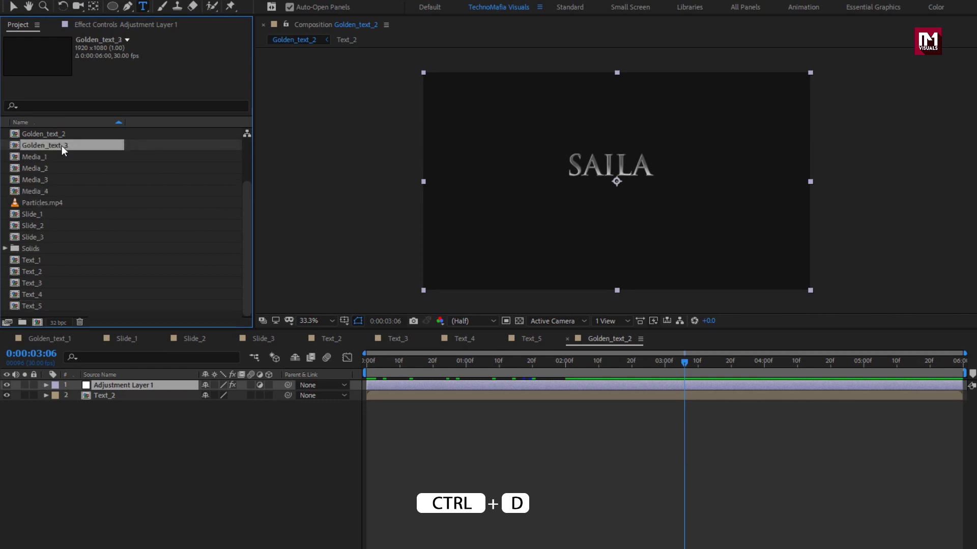
{"action": "key", "text": "ctrl+d"}
{"action": "scroll", "coordinate": [70, 169], "scroll_direction": "up", "scroll_amount": 3}
{"action": "left_click", "coordinate": [63, 202]}
{"action": "double_click", "coordinate": [63, 203]}
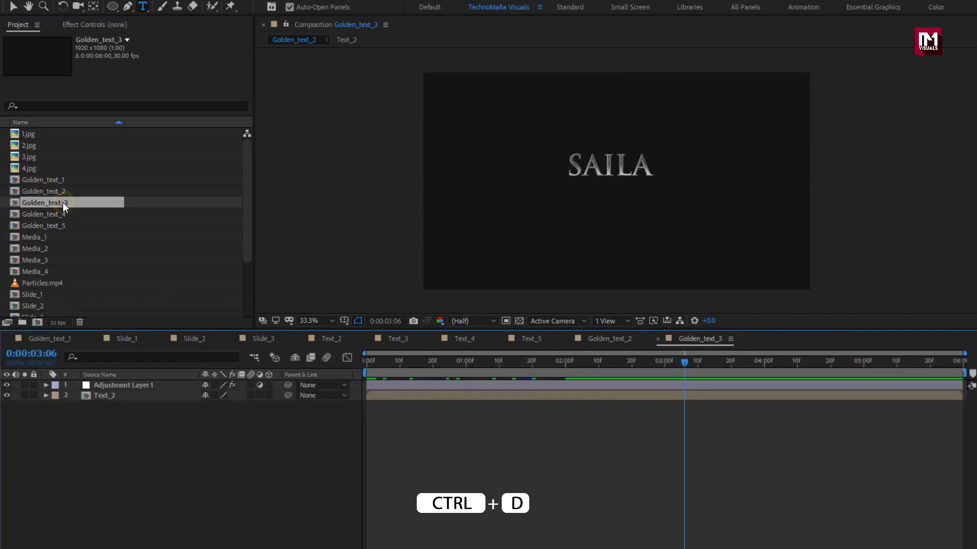
{"action": "double_click", "coordinate": [60, 214]}
{"action": "double_click", "coordinate": [61, 226]}
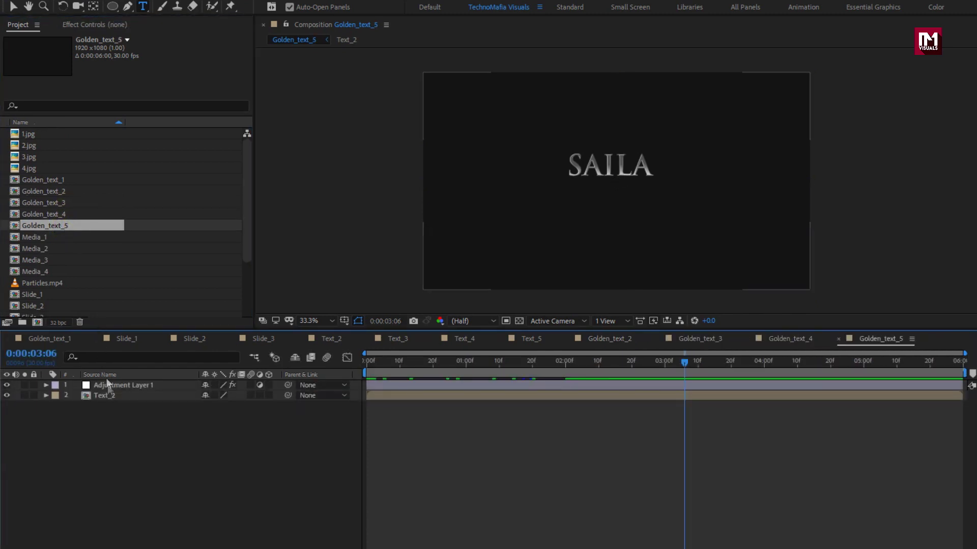
- Replace the Text_2 layer in Golden_text_5 with the Text_5 composition
{"action": "left_click", "coordinate": [112, 397]}
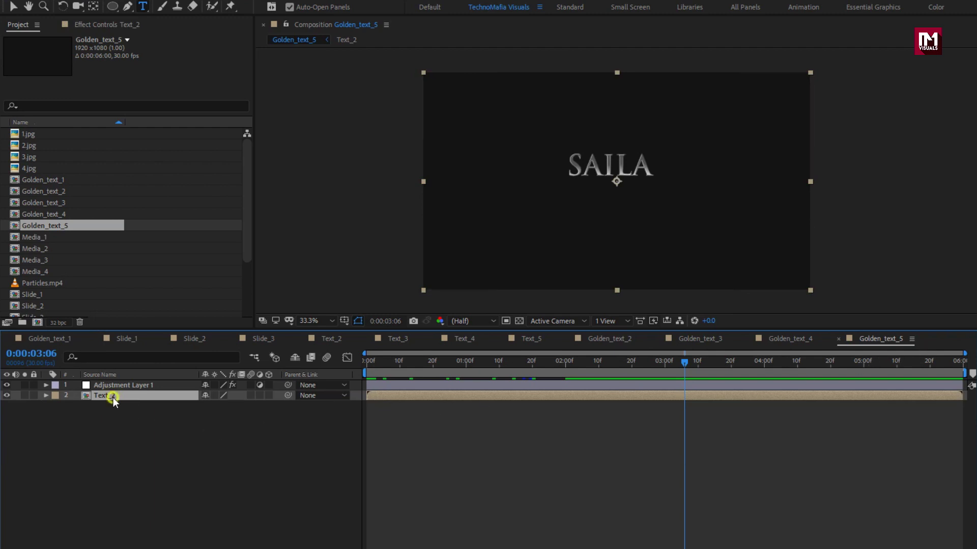
{"action": "scroll", "coordinate": [84, 254], "scroll_direction": "down", "scroll_amount": 3}
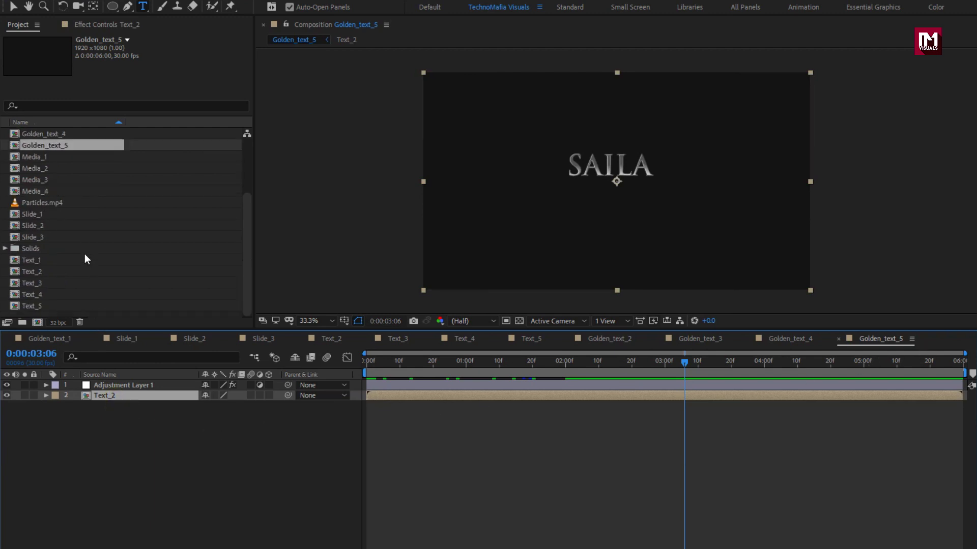
{"action": "left_click", "coordinate": [45, 305], "text": "alt"}
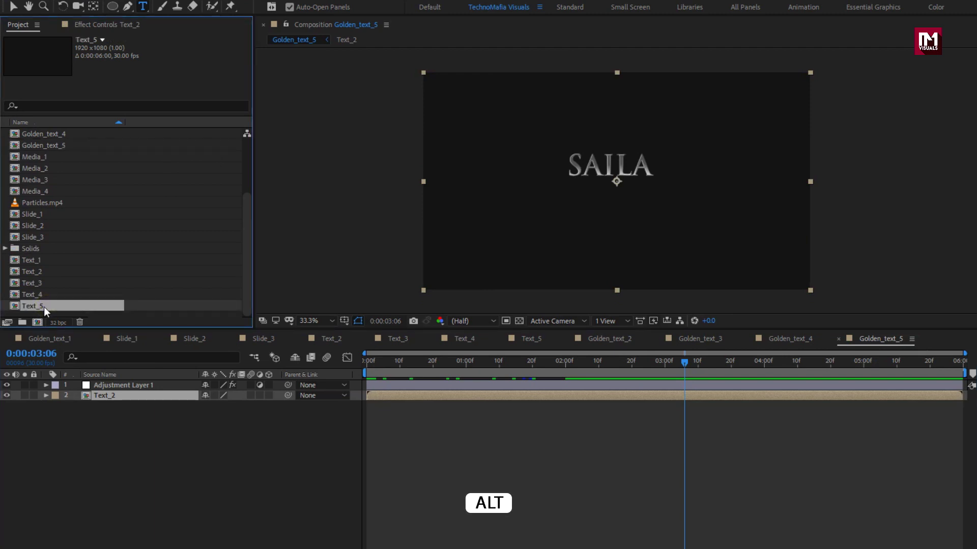
{"action": "left_click_drag", "start_coordinate": [44, 307], "coordinate": [125, 395]}
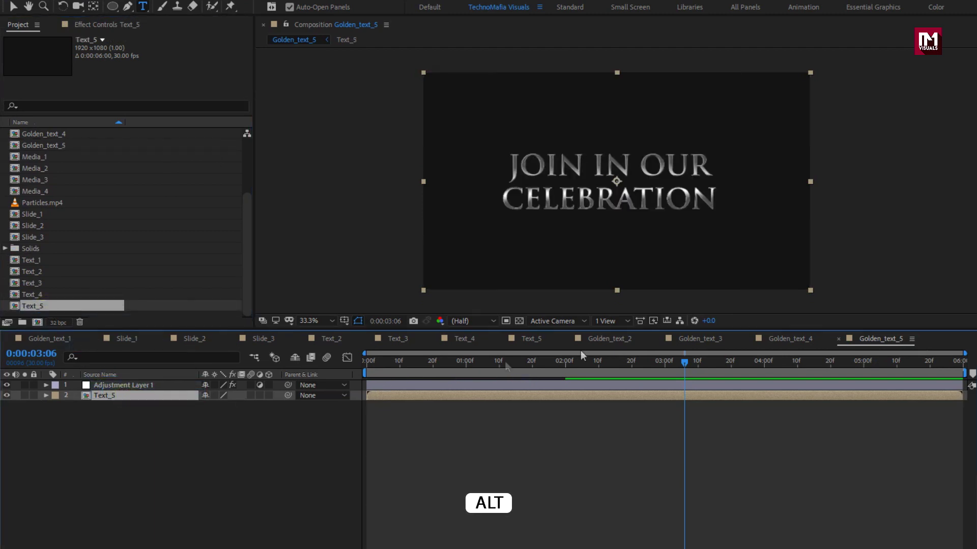
- Replace the Text_2 layer in Golden_text_4 with the Text_4 composition
{"action": "left_click", "coordinate": [789, 339]}
{"action": "left_click", "coordinate": [120, 399]}
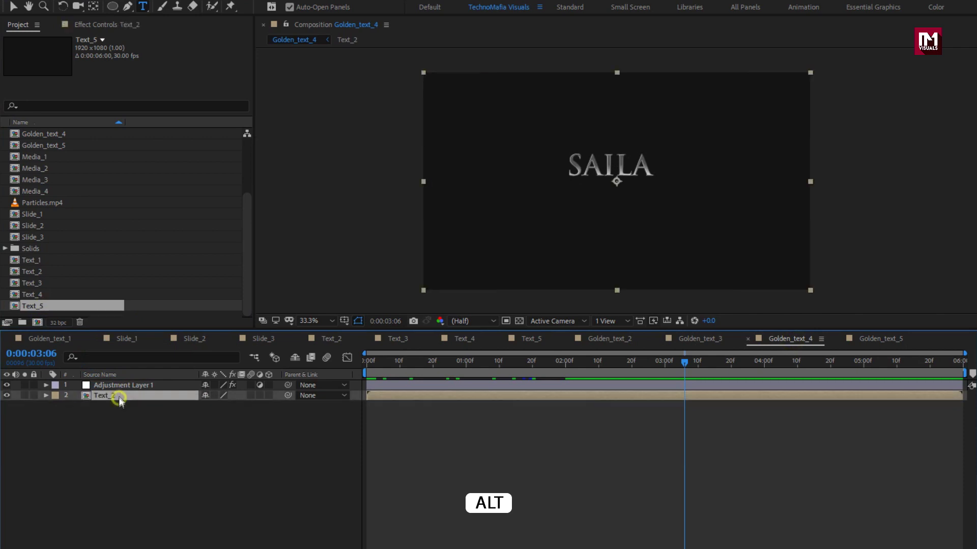
{"action": "left_click_drag", "start_coordinate": [33, 299], "coordinate": [118, 400]}
- Replace the Text_2 layer in Golden_text_3 with the Text_3 composition
{"action": "left_click", "coordinate": [696, 339]}
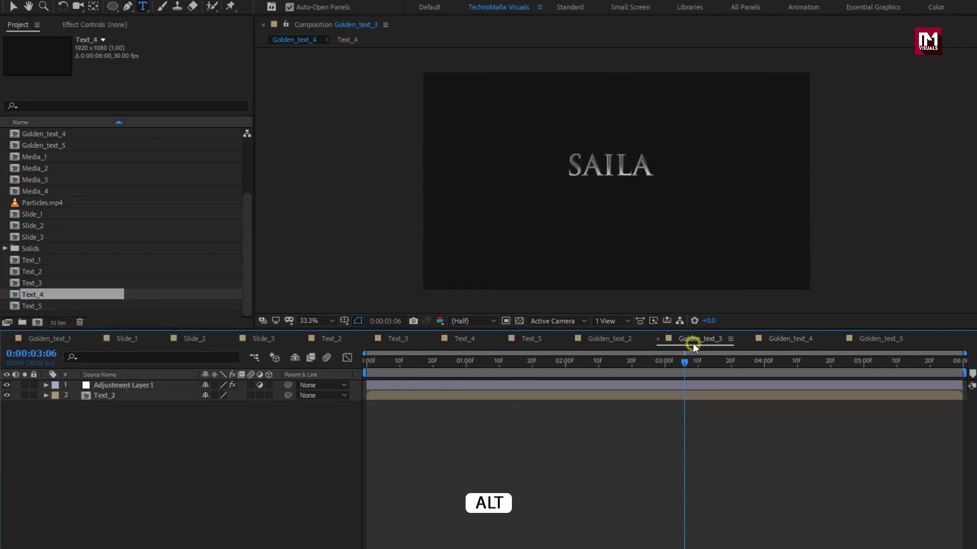
{"action": "left_click", "coordinate": [105, 396]}
{"action": "left_click_drag", "start_coordinate": [31, 282], "coordinate": [114, 396]}
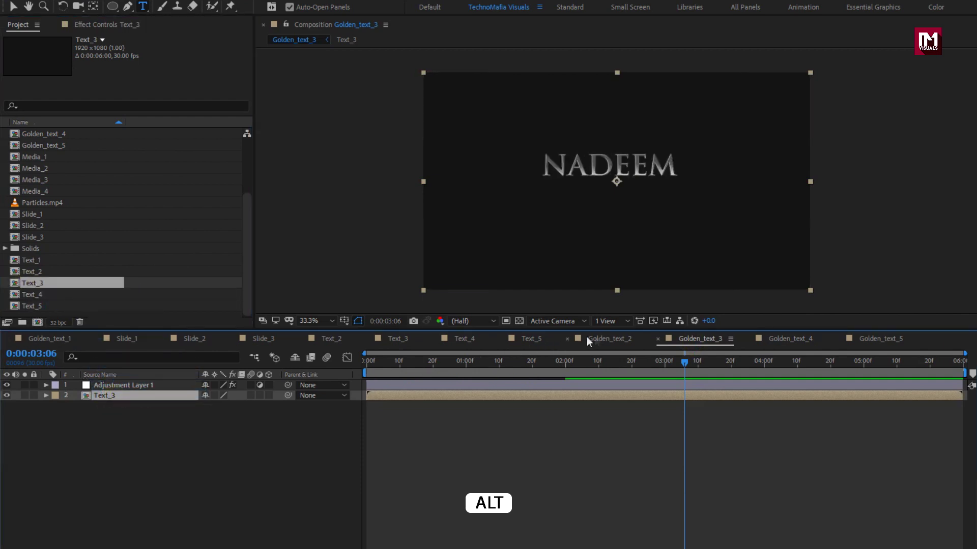
- Close the open Text_2 to Text_5 and Golden_text_2 to Golden_text_5 compositions, keeping Golden_text_1 and the three slides open
{"action": "left_click", "coordinate": [613, 335]}
{"action": "left_click", "coordinate": [541, 337]}
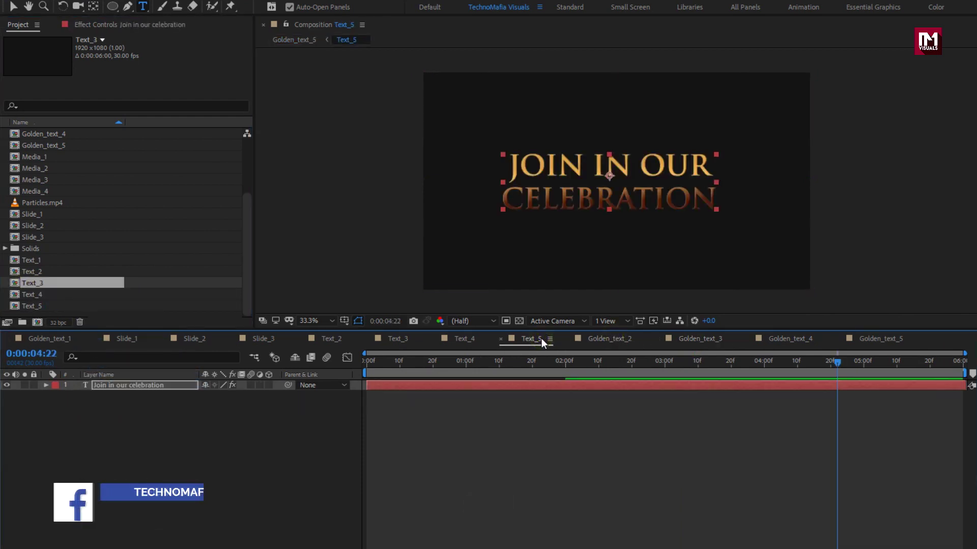
{"action": "left_click", "coordinate": [500, 338]}
{"action": "left_click", "coordinate": [435, 338]}
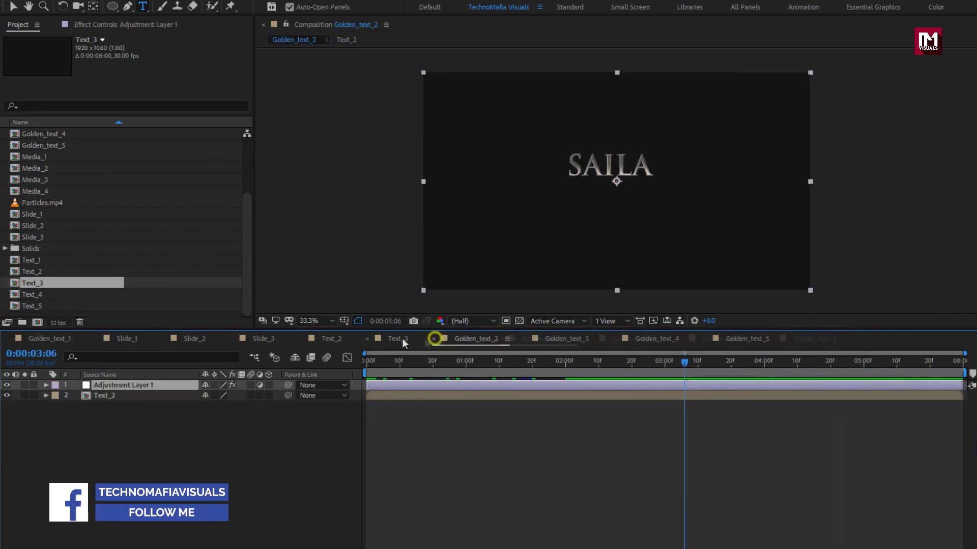
{"action": "left_click", "coordinate": [366, 338]}
{"action": "left_click", "coordinate": [301, 339]}
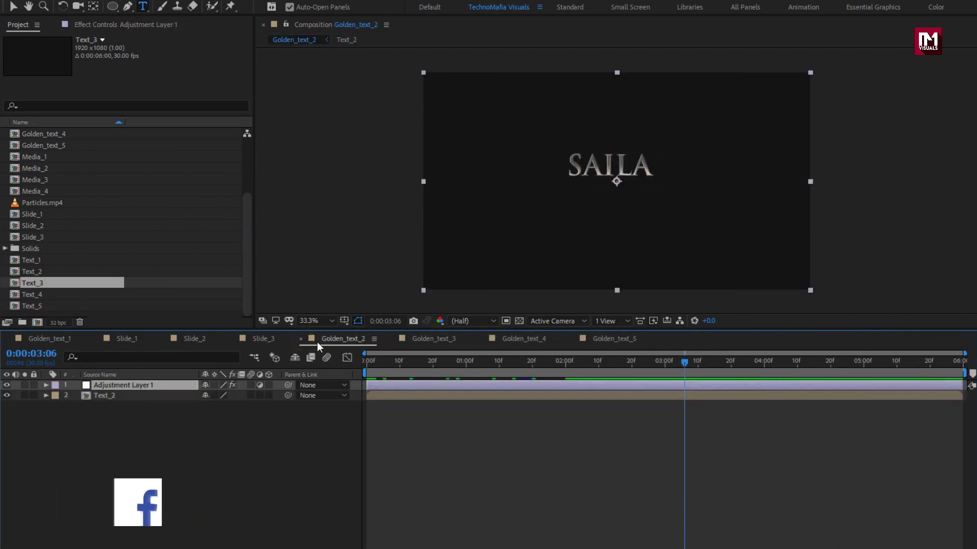
{"action": "left_click", "coordinate": [301, 339]}
{"action": "left_click", "coordinate": [301, 339]}
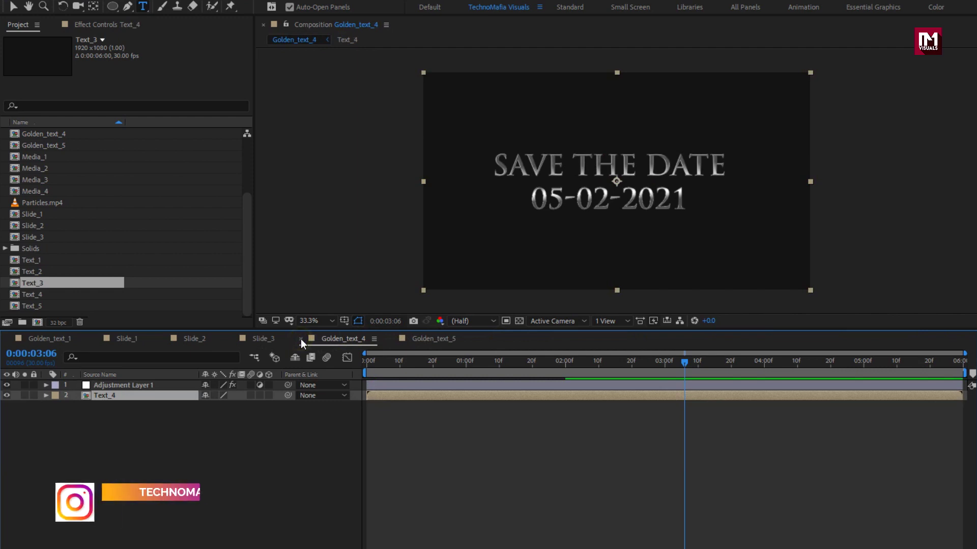
{"action": "left_click", "coordinate": [301, 338]}
{"action": "left_click", "coordinate": [301, 339]}
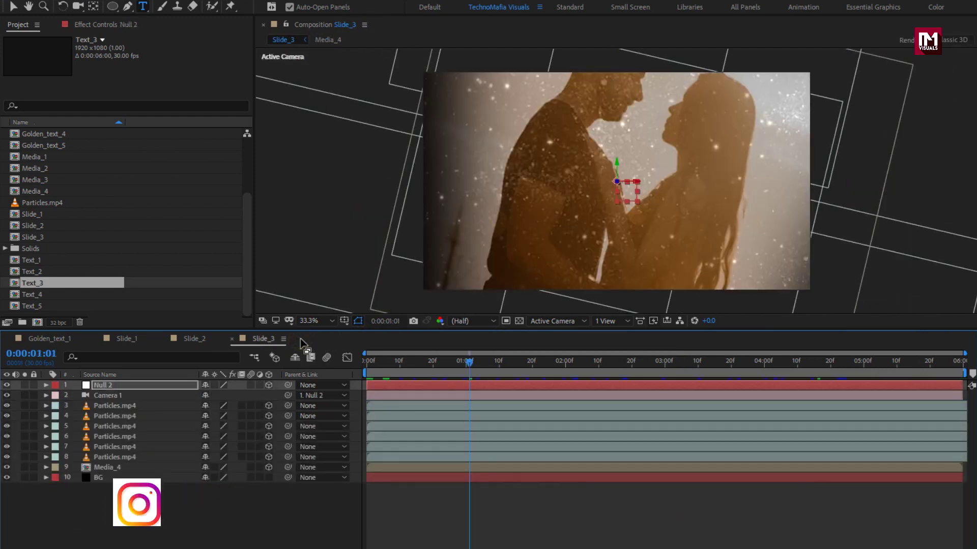
- Add the Golden_text_2 composition to Slide_1 as a layer between Media_2 and Media_1
{"action": "left_click", "coordinate": [136, 337]}
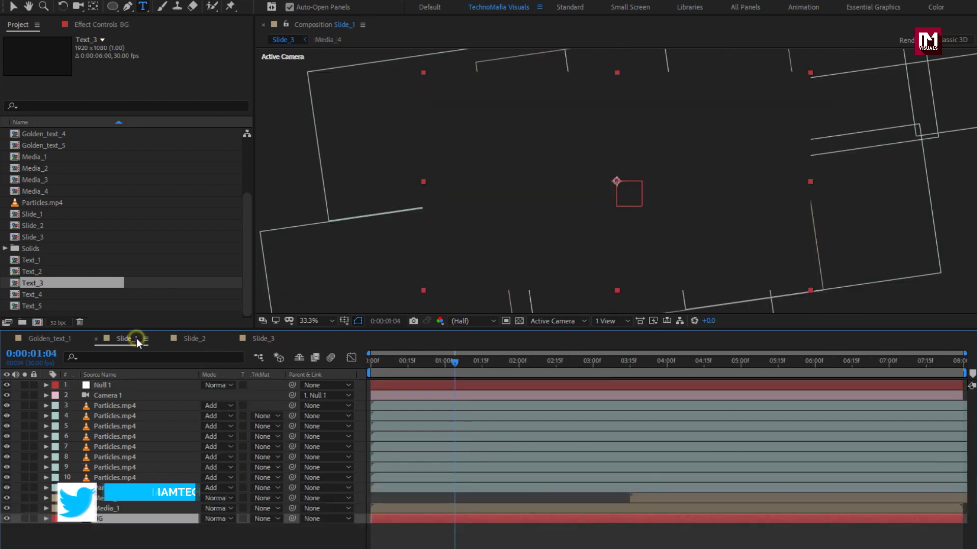
{"action": "scroll", "coordinate": [51, 242], "scroll_direction": "up", "scroll_amount": 3}
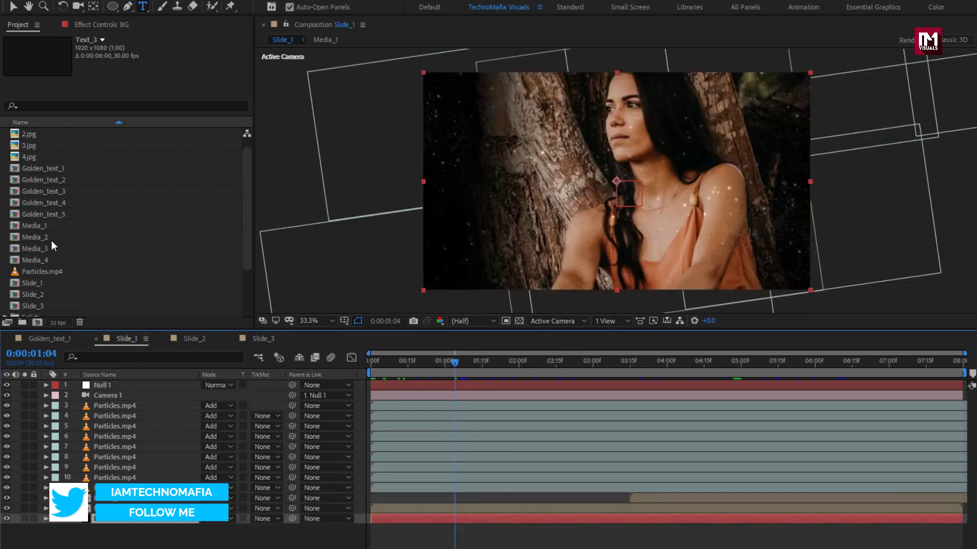
{"action": "left_click", "coordinate": [55, 181]}
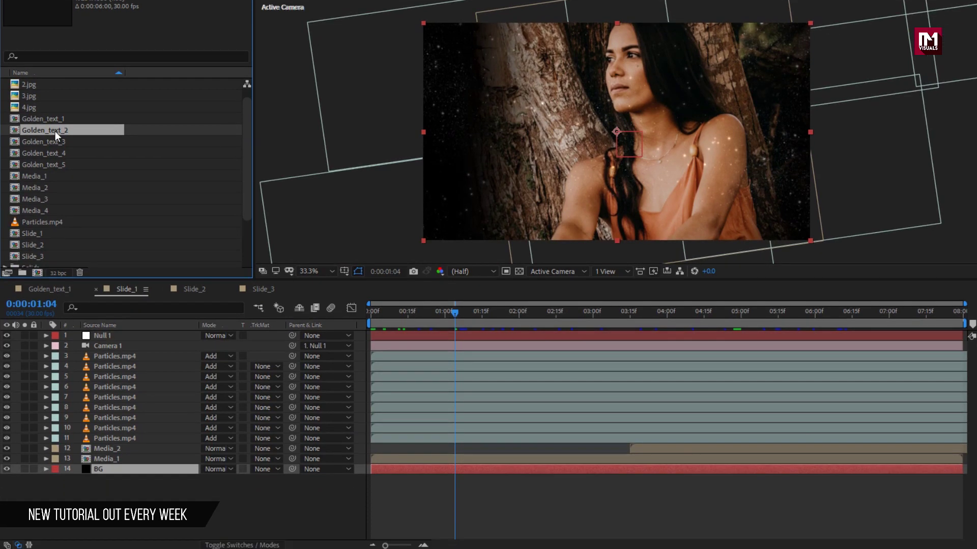
{"action": "left_click_drag", "start_coordinate": [55, 181], "coordinate": [133, 469]}
{"action": "left_click_drag", "start_coordinate": [132, 420], "coordinate": [136, 450]}
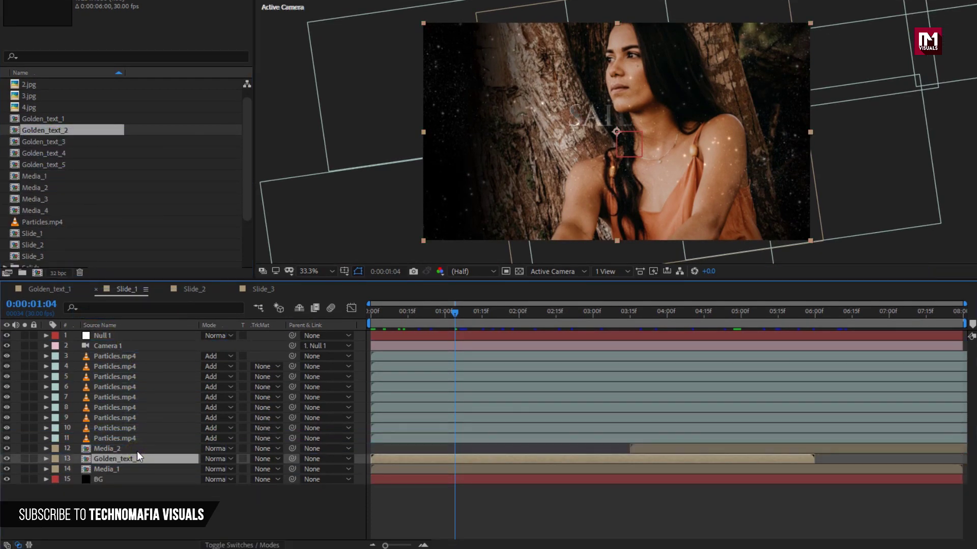
- Make the Golden_text_2 layer 3D and, at 0:00:02:19, move its text to the dark area at the photo's lower left
{"action": "left_click_drag", "start_coordinate": [523, 313], "coordinate": [566, 313]}
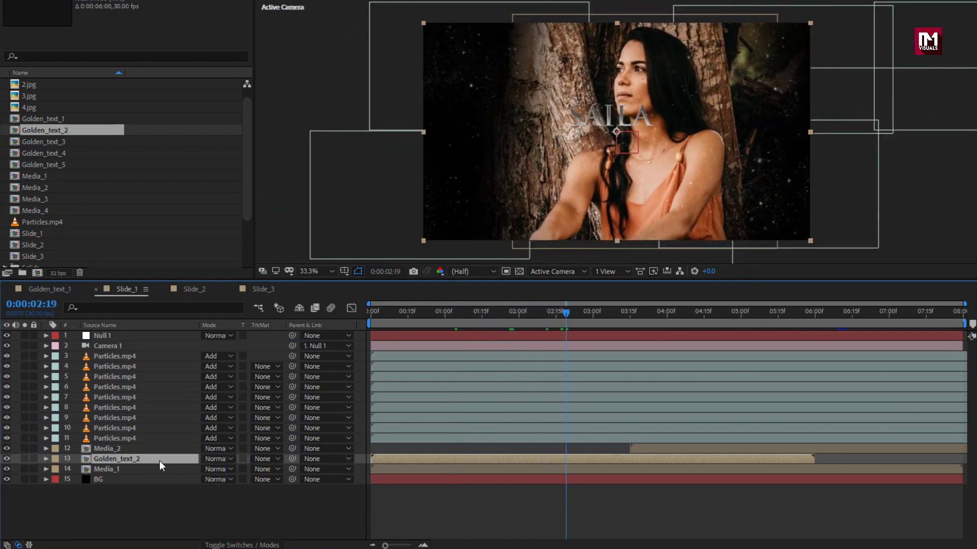
{"action": "left_click", "coordinate": [243, 544]}
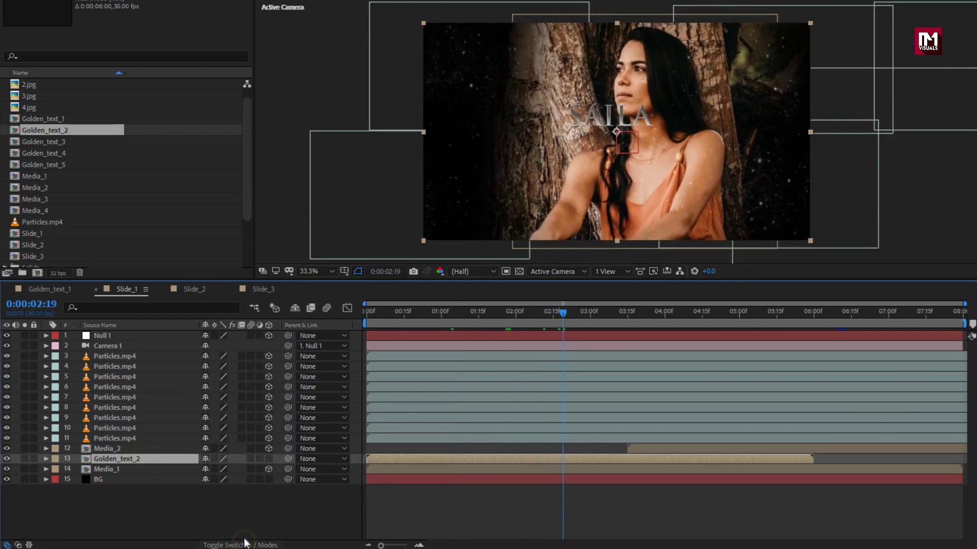
{"action": "left_click", "coordinate": [269, 459]}
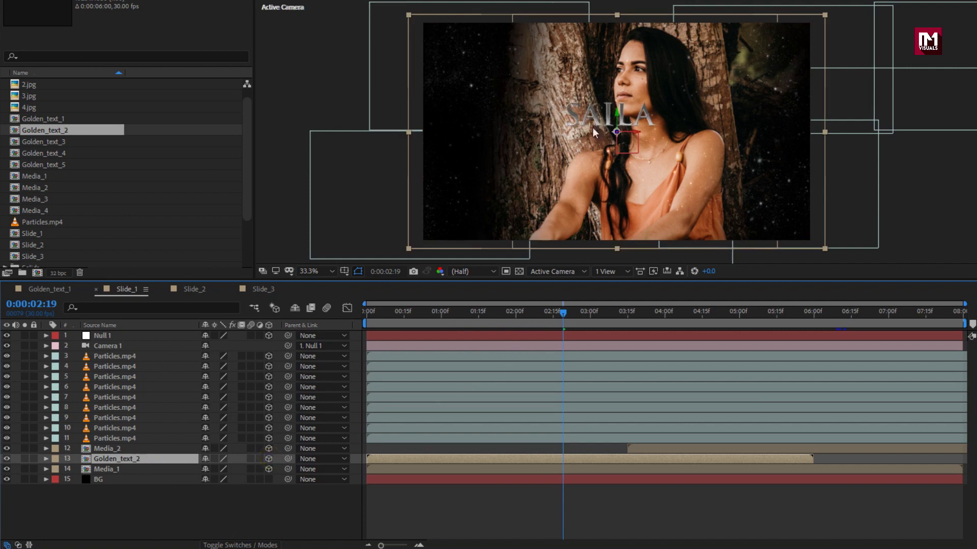
{"action": "left_click_drag", "start_coordinate": [597, 122], "coordinate": [480, 173]}
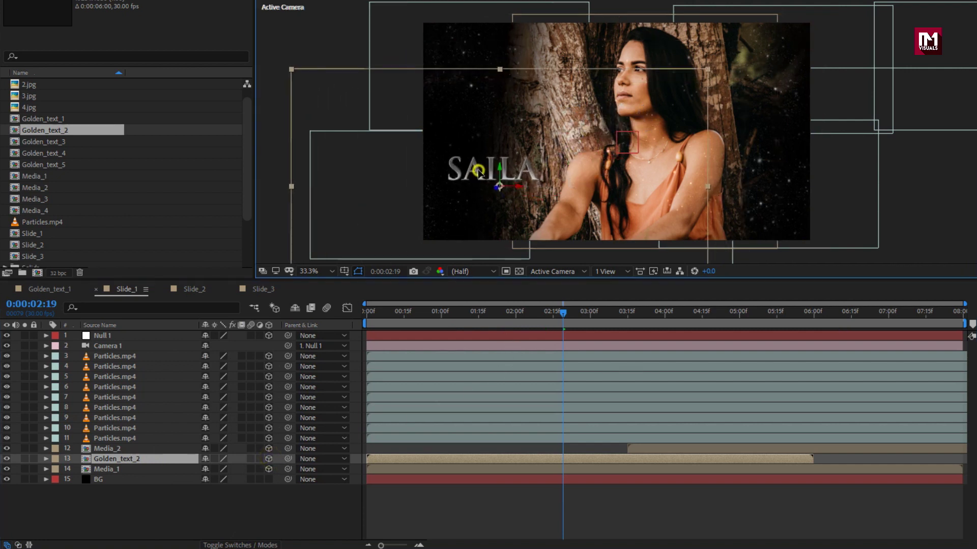
- Scale the Golden_text_2 layer in Slide_1 to 92% and scrub the timeline to check it
{"action": "left_click", "coordinate": [139, 459]}
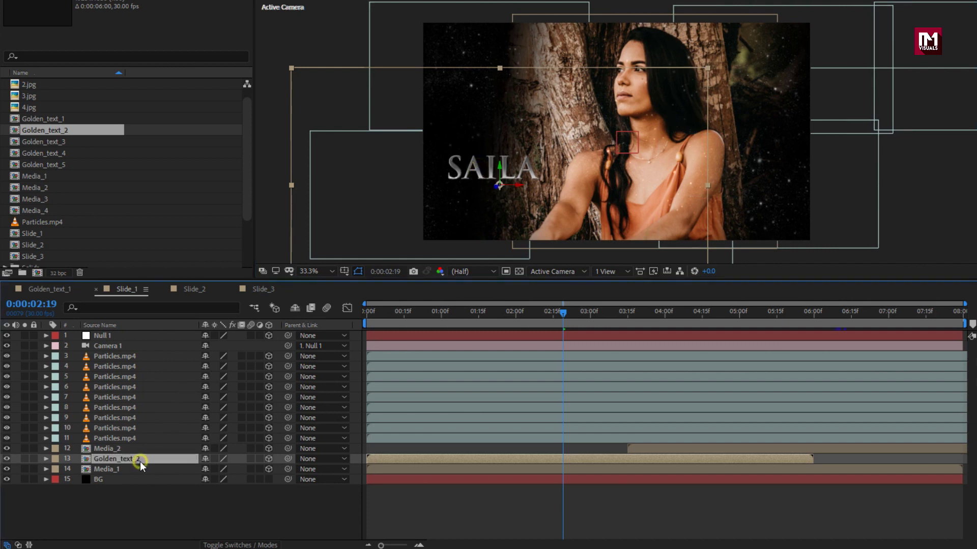
{"action": "key", "text": "s"}
{"action": "left_click_drag", "start_coordinate": [249, 469], "coordinate": [248, 471]}
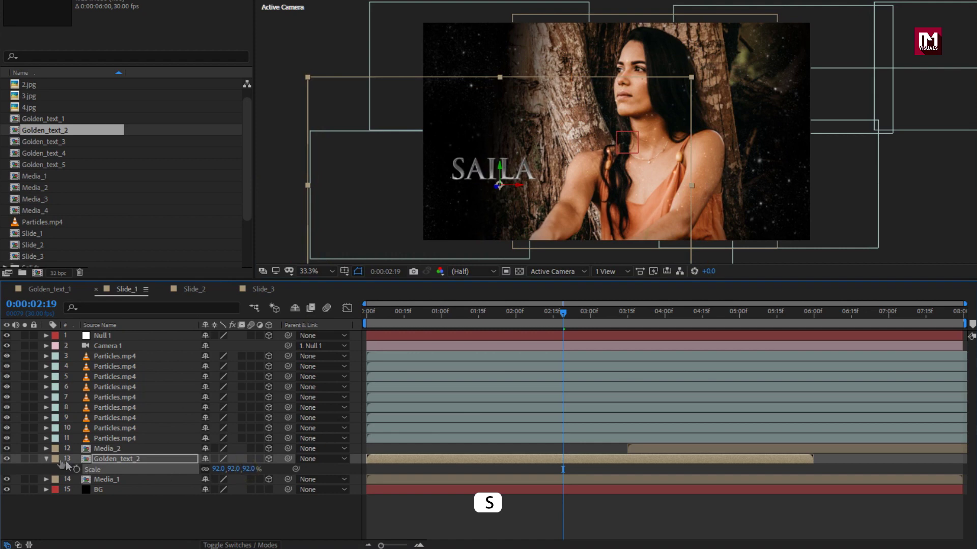
{"action": "left_click", "coordinate": [48, 459]}
{"action": "left_click_drag", "start_coordinate": [457, 312], "coordinate": [536, 313]}
- Add the Golden_text_3 composition to Slide_1 directly above Media_2 and make it a 3D layer
{"action": "left_click", "coordinate": [55, 140]}
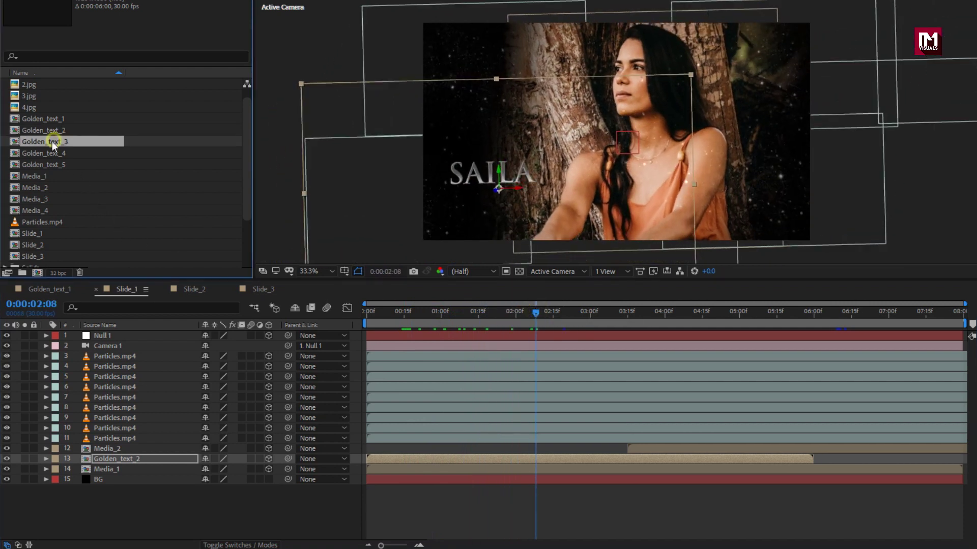
{"action": "left_click", "coordinate": [62, 165], "text": "shift"}
{"action": "left_click_drag", "start_coordinate": [62, 164], "coordinate": [146, 444]}
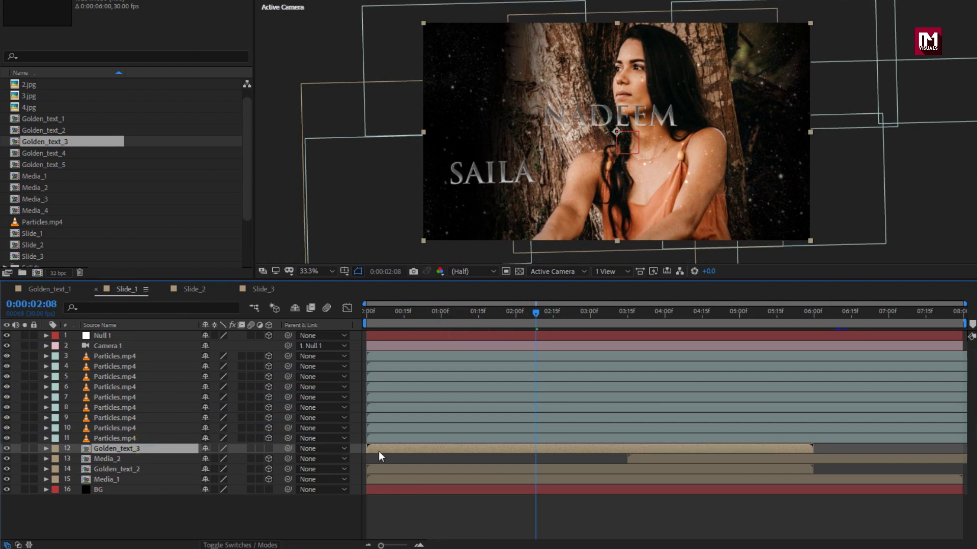
{"action": "left_click", "coordinate": [268, 449]}
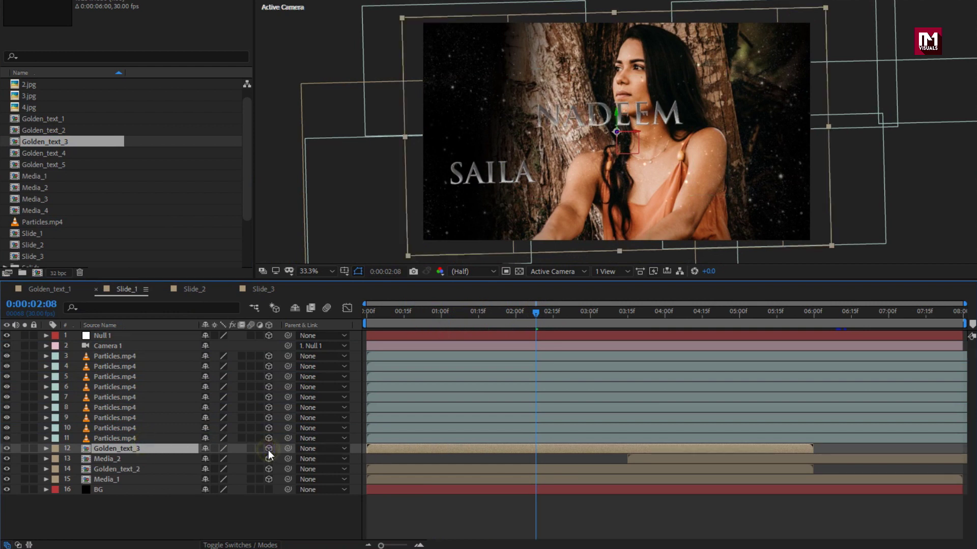
- Start the Golden_text_3 layer together with Media_2 and move its text into the dark area left of the man
{"action": "left_click_drag", "start_coordinate": [597, 315], "coordinate": [744, 313]}
{"action": "left_click_drag", "start_coordinate": [416, 451], "coordinate": [661, 443]}
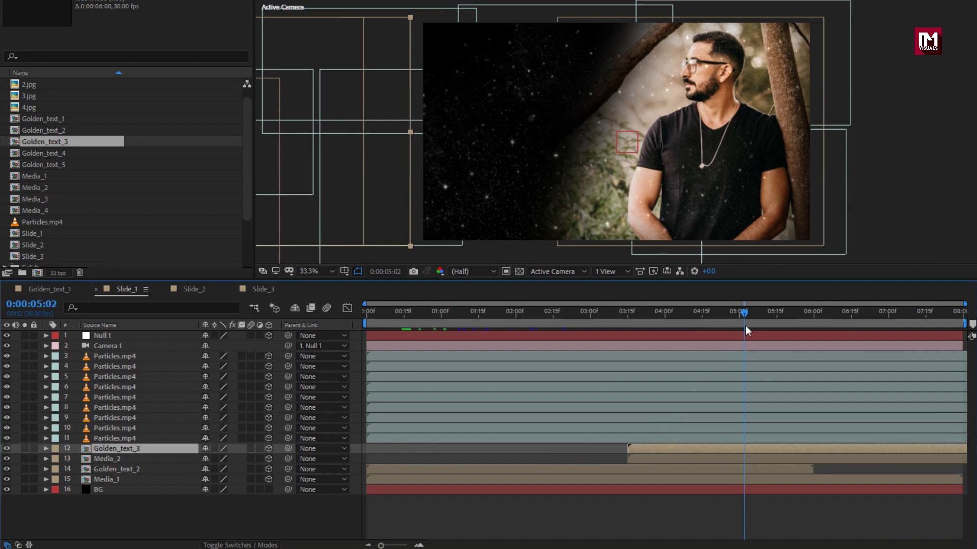
{"action": "left_click_drag", "start_coordinate": [382, 216], "coordinate": [703, 255]}
- Scale the Golden_text_3 layer in Slide_1 to 88% and scrub through its part of the timeline to check it
{"action": "left_click", "coordinate": [107, 448]}
{"action": "key", "text": "s"}
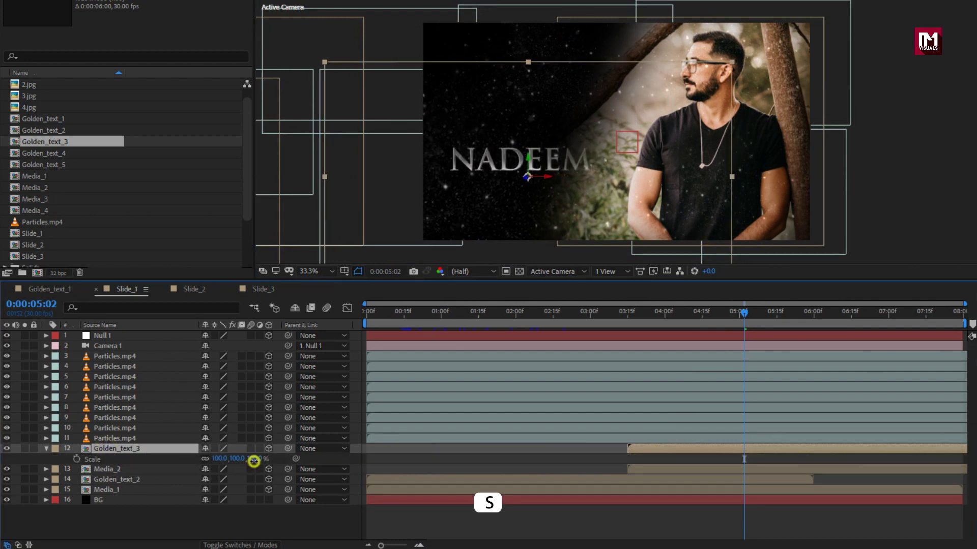
{"action": "left_click_drag", "start_coordinate": [252, 460], "coordinate": [245, 462]}
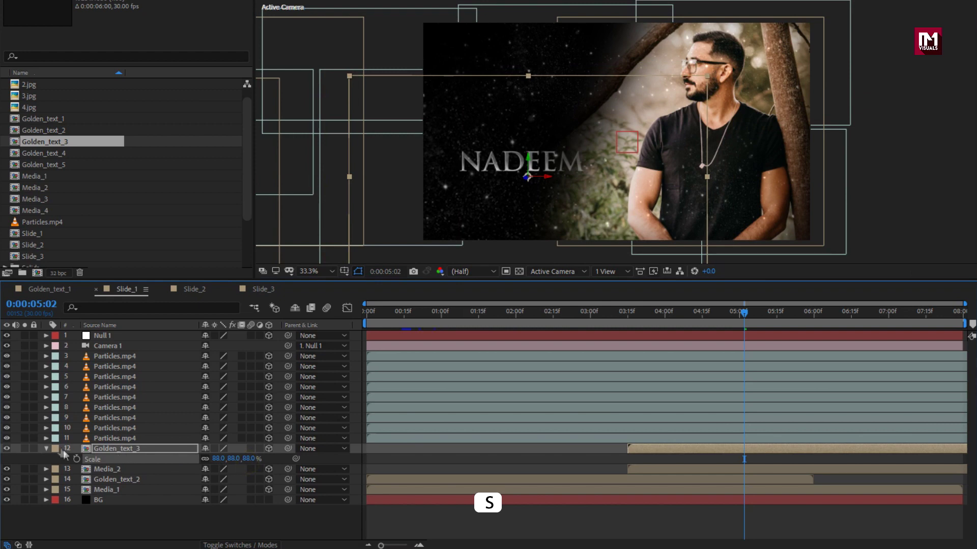
{"action": "left_click", "coordinate": [46, 449]}
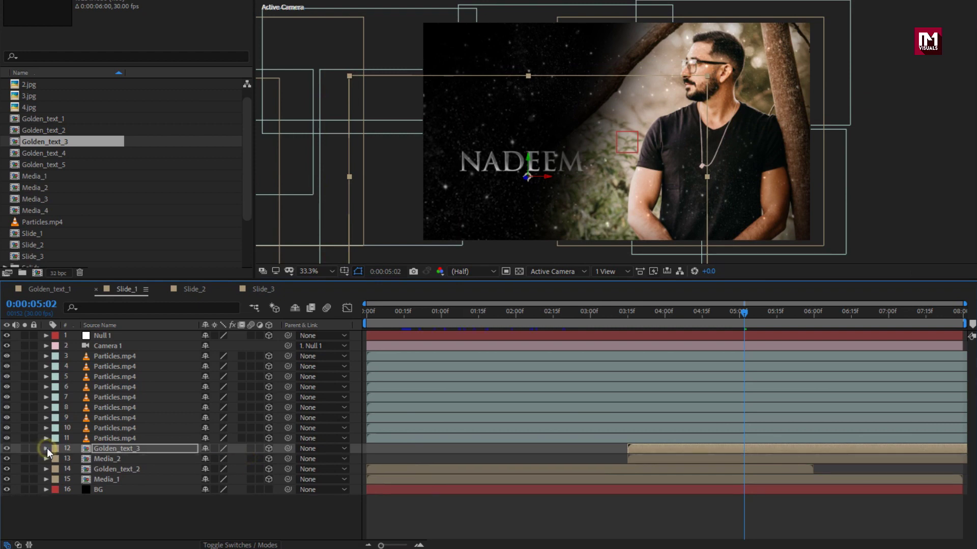
{"action": "left_click", "coordinate": [629, 317]}
{"action": "left_click_drag", "start_coordinate": [637, 312], "coordinate": [733, 305]}
- Add the Golden_text_4 composition to Slide_2 directly above Media_3 and make it a 3D layer
{"action": "left_click", "coordinate": [194, 291]}
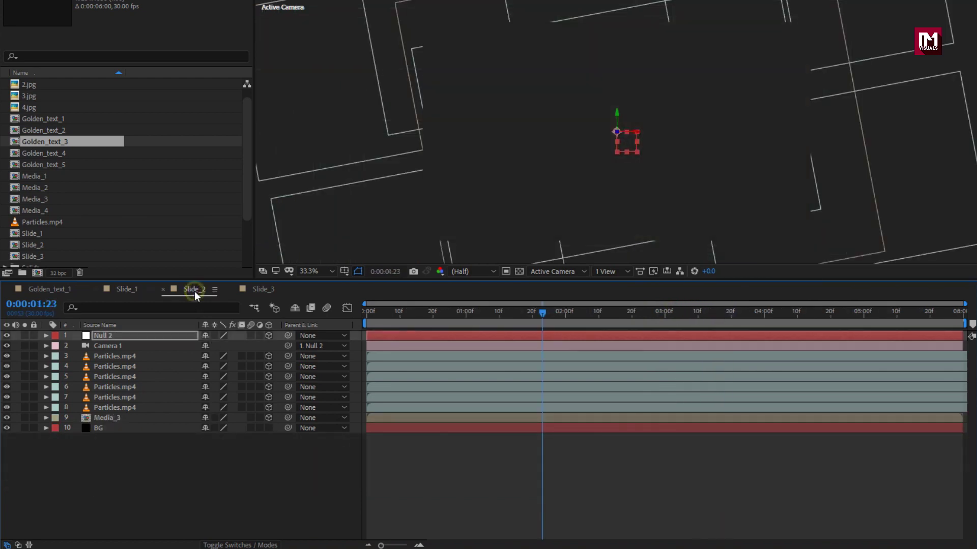
{"action": "left_click", "coordinate": [56, 152]}
{"action": "left_click_drag", "start_coordinate": [55, 155], "coordinate": [141, 409]}
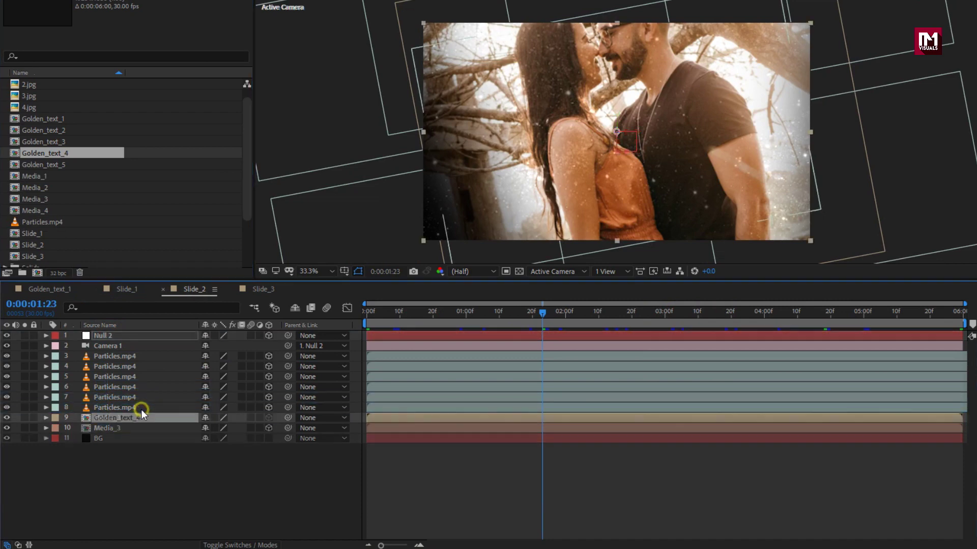
{"action": "left_click", "coordinate": [269, 417]}
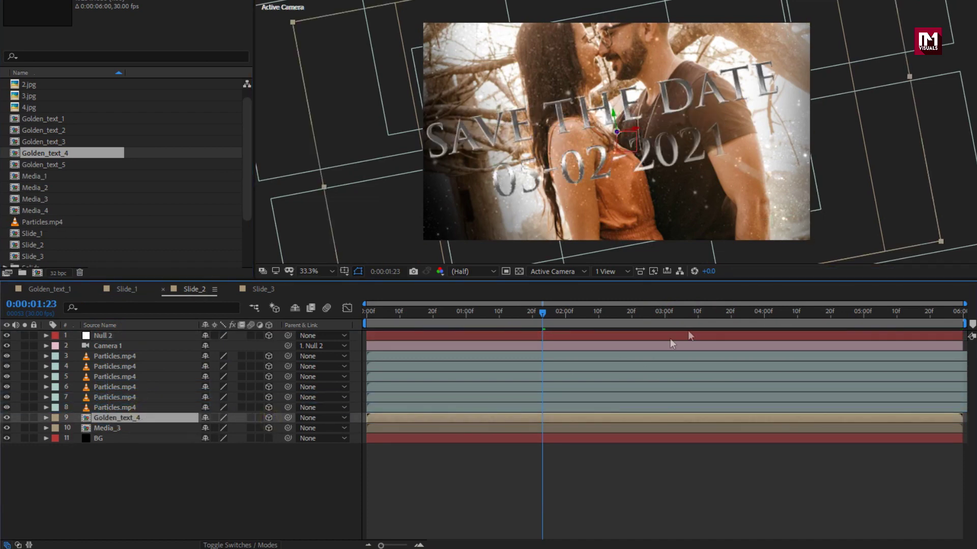
- At 0:00:03:27 in Slide_2, scale the Golden_text_4 layer to 53%
{"action": "left_click", "coordinate": [755, 313]}
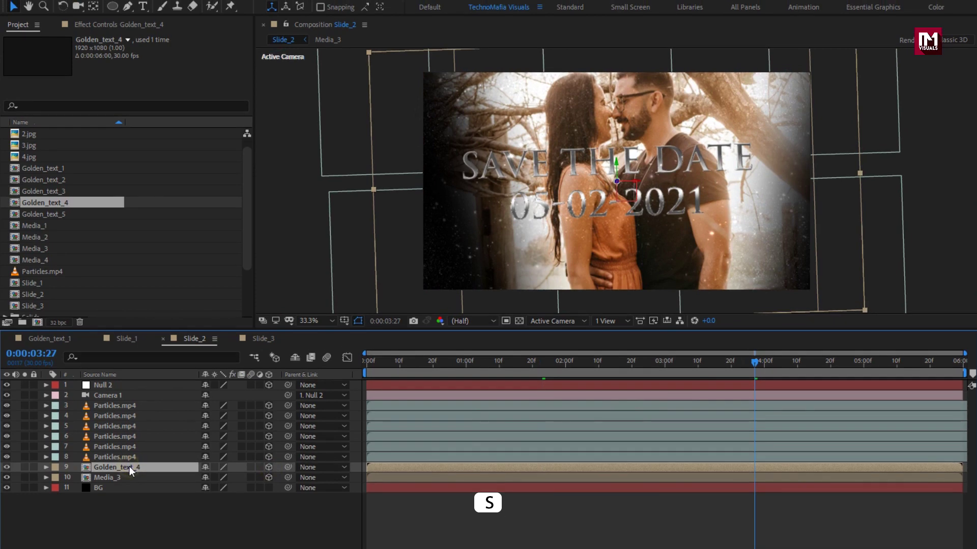
{"action": "key", "text": "s"}
{"action": "left_click_drag", "start_coordinate": [254, 481], "coordinate": [224, 480]}
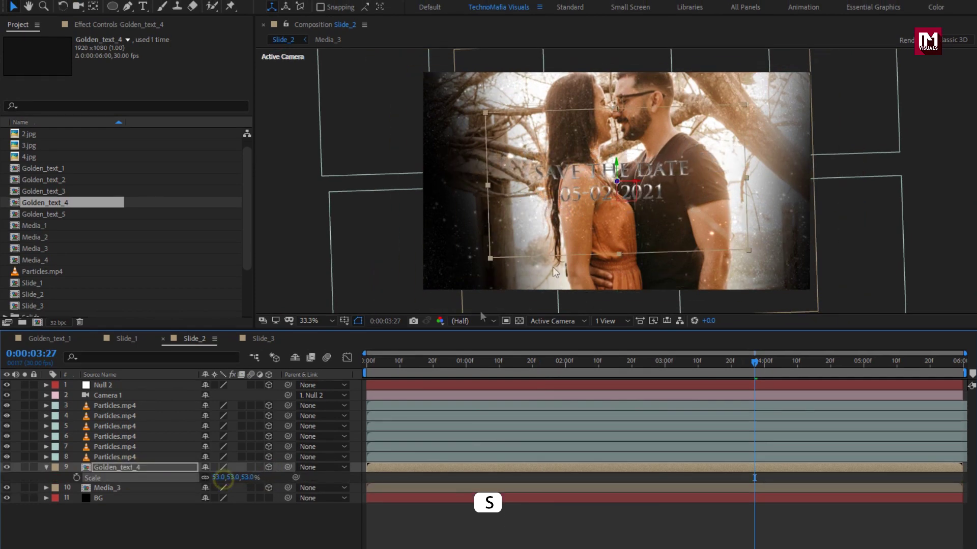
- Move the save-the-date text of Golden_text_4 to the lower left part of the Slide_2 frame
{"action": "left_click_drag", "start_coordinate": [598, 192], "coordinate": [619, 251]}
{"action": "left_click_drag", "start_coordinate": [786, 362], "coordinate": [854, 360]}
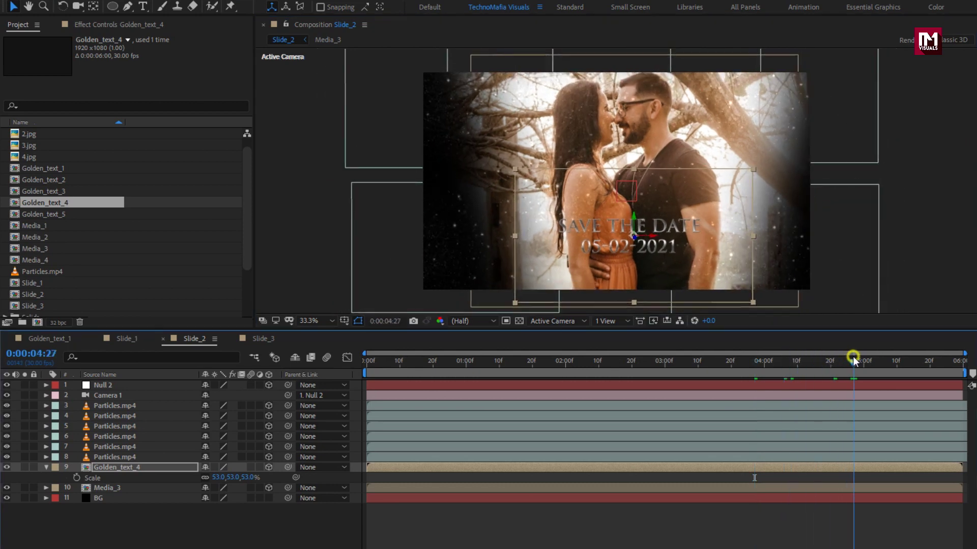
{"action": "left_click_drag", "start_coordinate": [596, 247], "coordinate": [509, 248]}
{"action": "left_click_drag", "start_coordinate": [474, 248], "coordinate": [501, 257]}
- Add the Golden_text_5 composition to Slide_3 directly above Media_4 and make it a 3D layer
{"action": "left_click", "coordinate": [261, 343]}
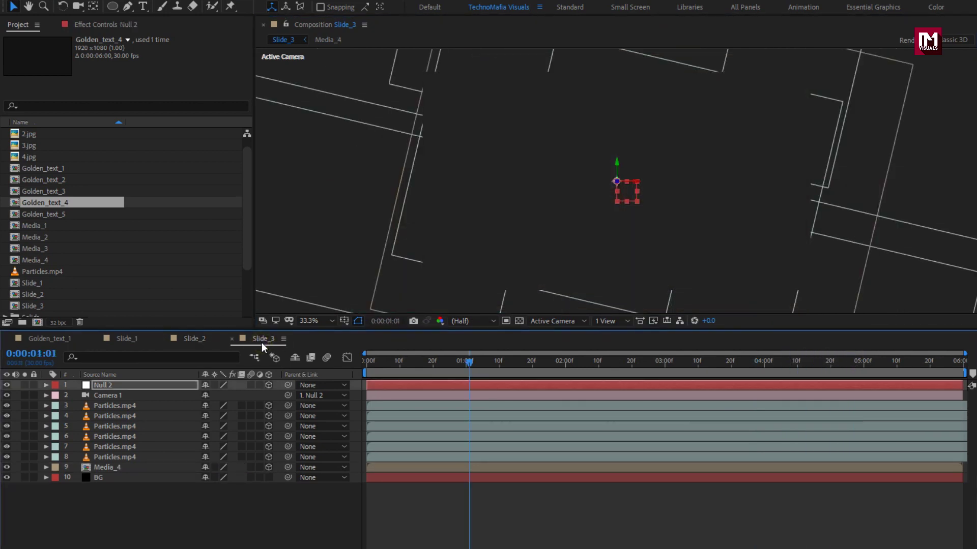
{"action": "left_click", "coordinate": [693, 362]}
{"action": "left_click_drag", "start_coordinate": [44, 216], "coordinate": [136, 463]}
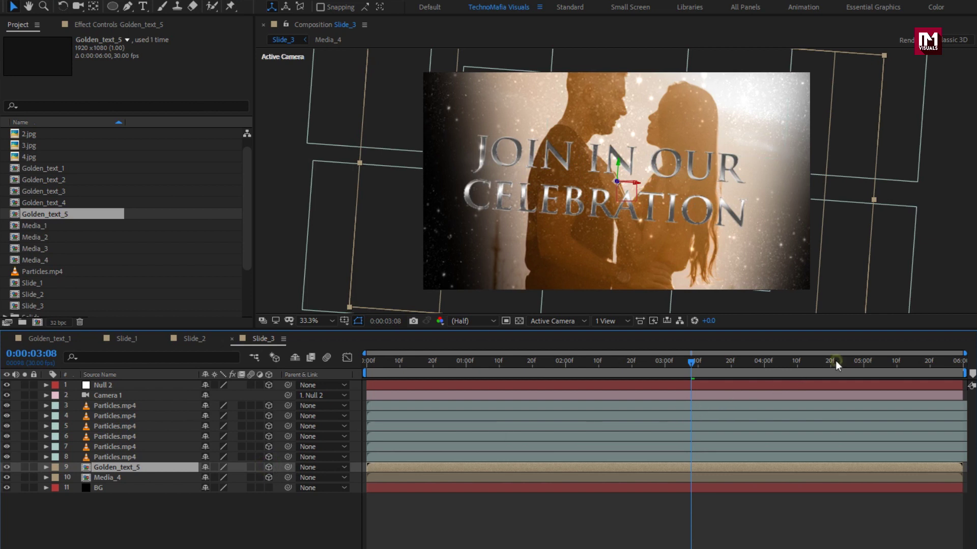
- At 0:00:05:11, scale the Golden_text_5 layer to 63% and move its text to the lower centre of the Slide_3 frame
{"action": "left_click_drag", "start_coordinate": [826, 361], "coordinate": [901, 362]}
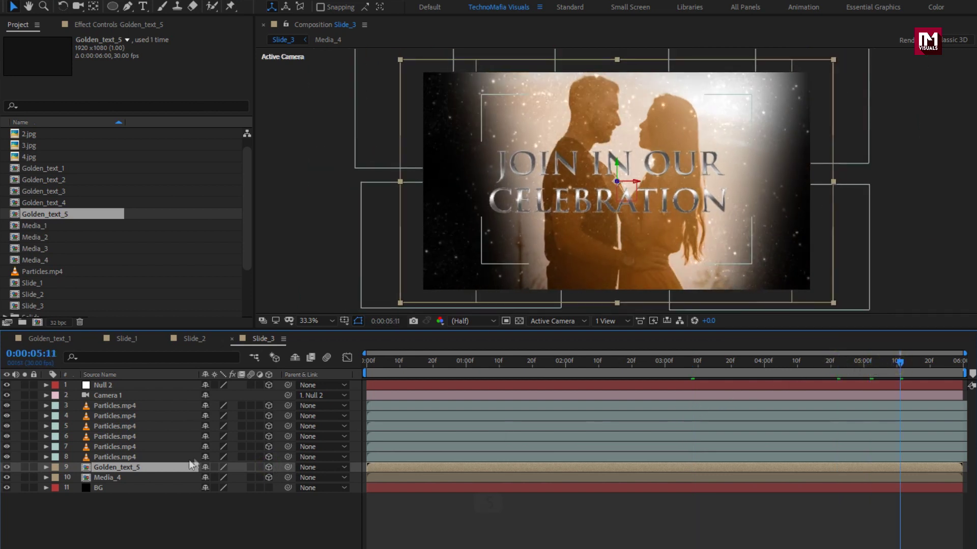
{"action": "key", "text": "s"}
{"action": "left_click_drag", "start_coordinate": [251, 478], "coordinate": [233, 475]}
{"action": "left_click_drag", "start_coordinate": [572, 181], "coordinate": [584, 256]}
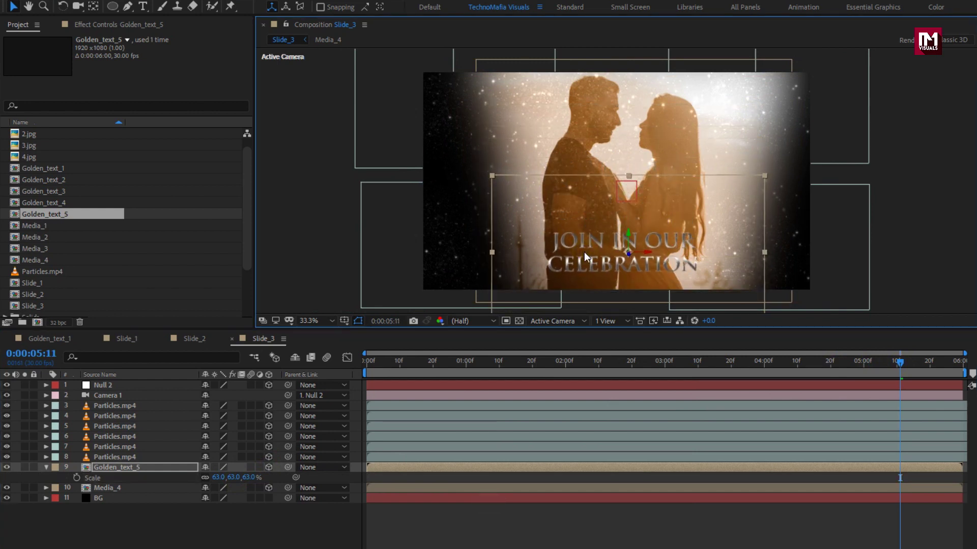
{"action": "left_click", "coordinate": [46, 468]}
- Create a 1920 × 1080 composition named Invitation at 30 fps with a duration of 0:00:16:00
{"action": "key", "text": "ctrl+n"}
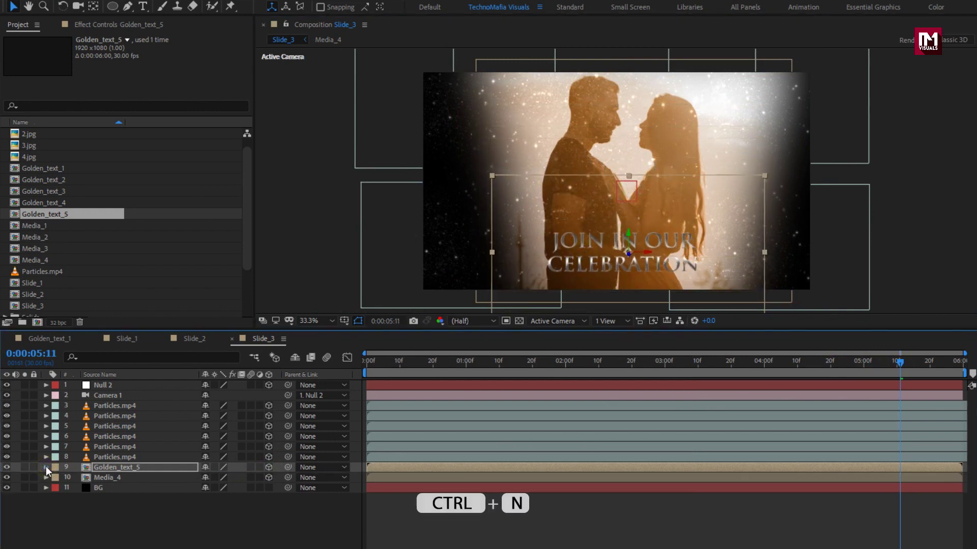
{"action": "left_click", "coordinate": [37, 323]}
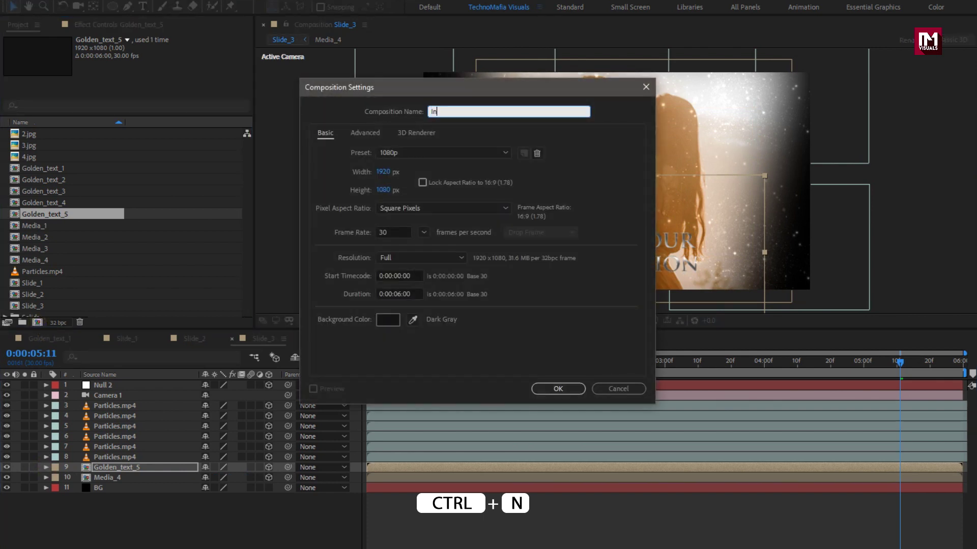
{"action": "type", "text": "Invitation"}
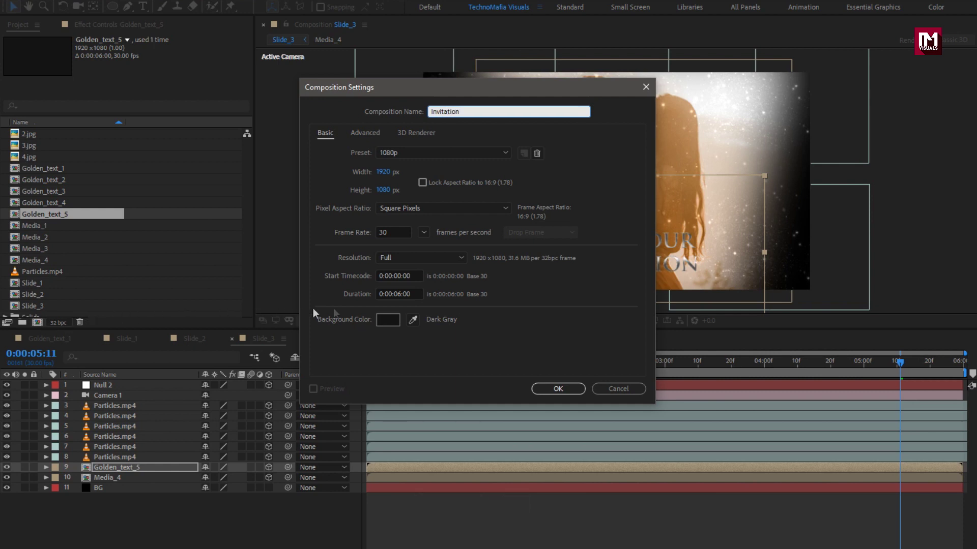
{"action": "left_click", "coordinate": [399, 294]}
{"action": "key", "text": "BackSpace"}
{"action": "key", "text": "BackSpace"}
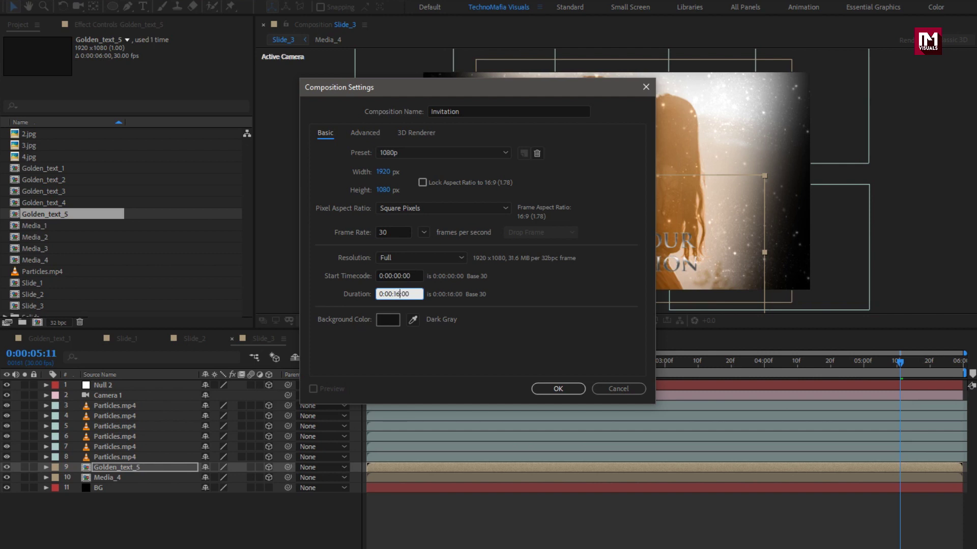
{"action": "left_click", "coordinate": [544, 390]}
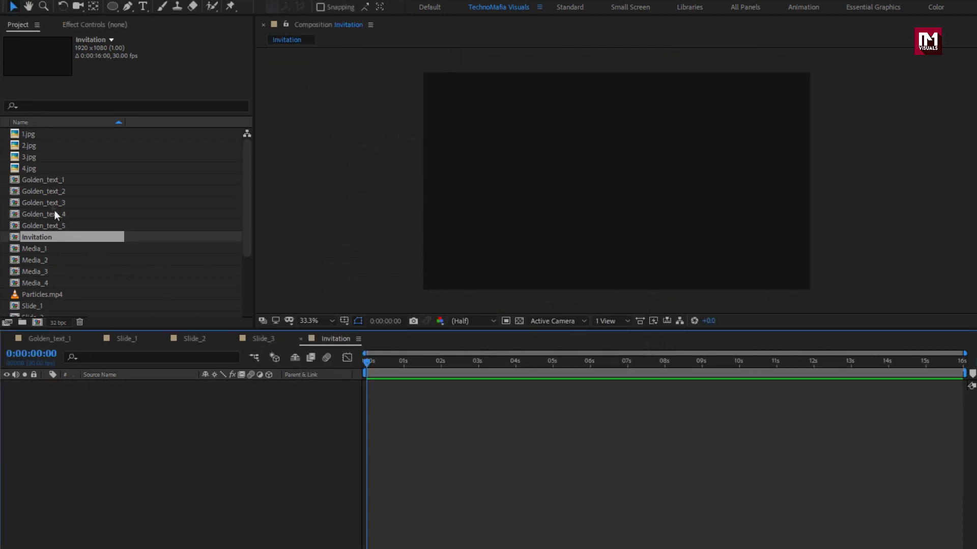
- Add Golden_text_1, Slide_1, Slide_2 and Slide_3 to the Invitation composition, stacking each one above the previous layer
{"action": "left_click", "coordinate": [42, 181]}
{"action": "left_click_drag", "start_coordinate": [42, 178], "coordinate": [84, 423]}
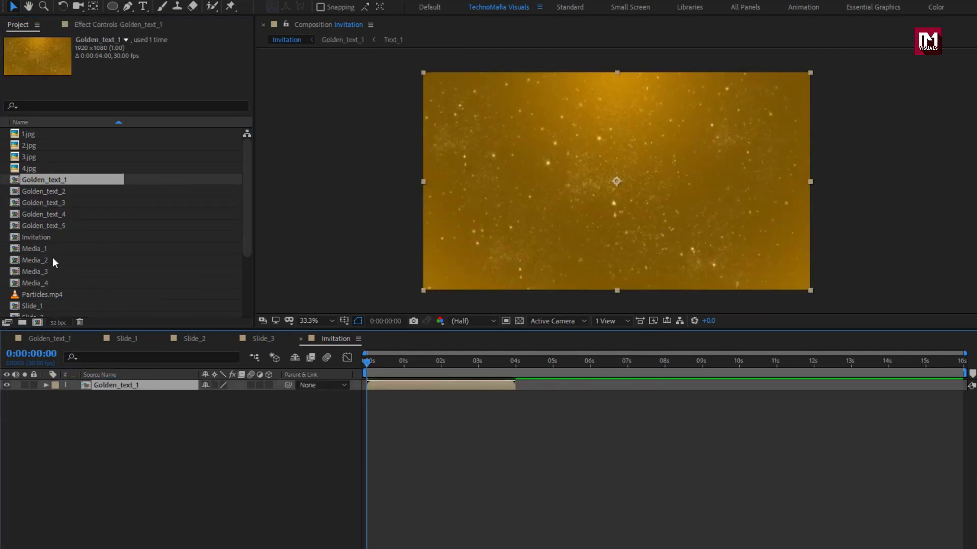
{"action": "scroll", "coordinate": [49, 259], "scroll_direction": "down", "scroll_amount": 3}
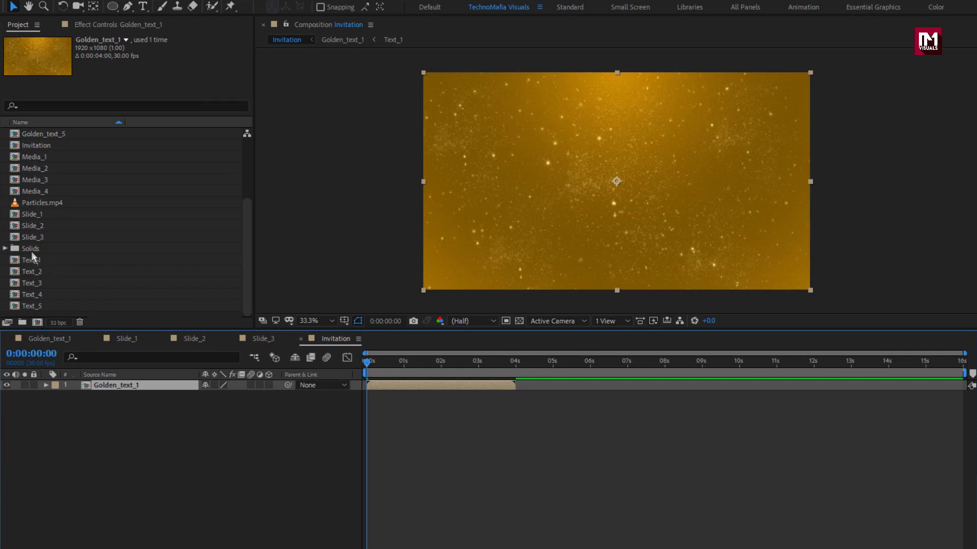
{"action": "left_click_drag", "start_coordinate": [29, 214], "coordinate": [108, 386]}
{"action": "left_click", "coordinate": [31, 225]}
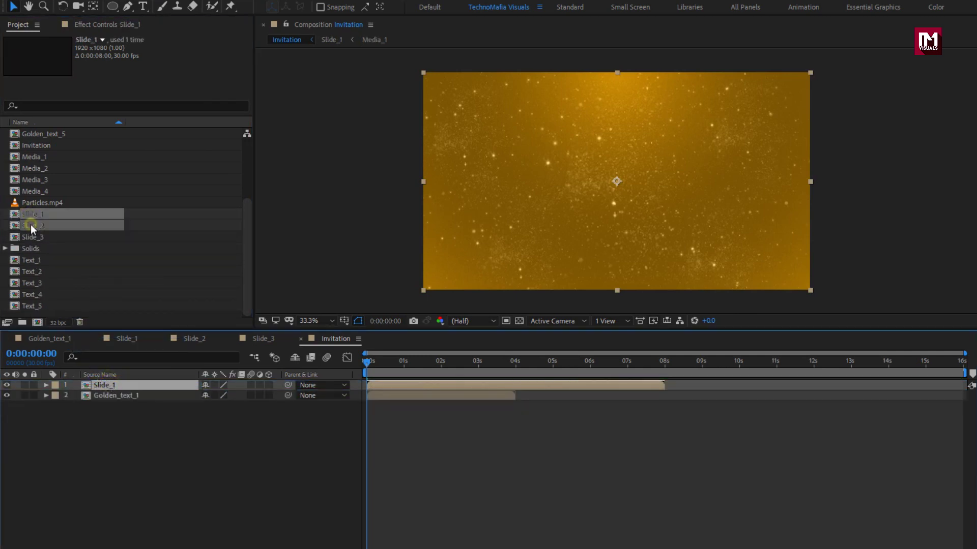
{"action": "left_click_drag", "start_coordinate": [33, 225], "coordinate": [104, 385]}
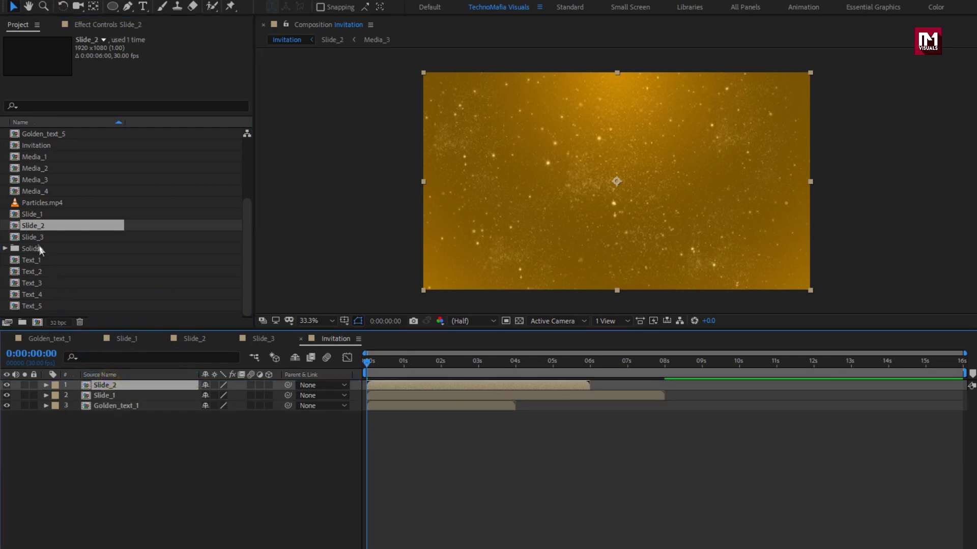
{"action": "left_click", "coordinate": [31, 237]}
{"action": "left_click_drag", "start_coordinate": [31, 238], "coordinate": [105, 387]}
- Stagger the slides in time, starting Slide_1 at 0:00:02:07, Slide_2 at about 8.3 seconds and Slide_3 at about 12.6 seconds
{"action": "left_click_drag", "start_coordinate": [407, 406], "coordinate": [508, 404]}
{"action": "left_click_drag", "start_coordinate": [427, 396], "coordinate": [775, 390]}
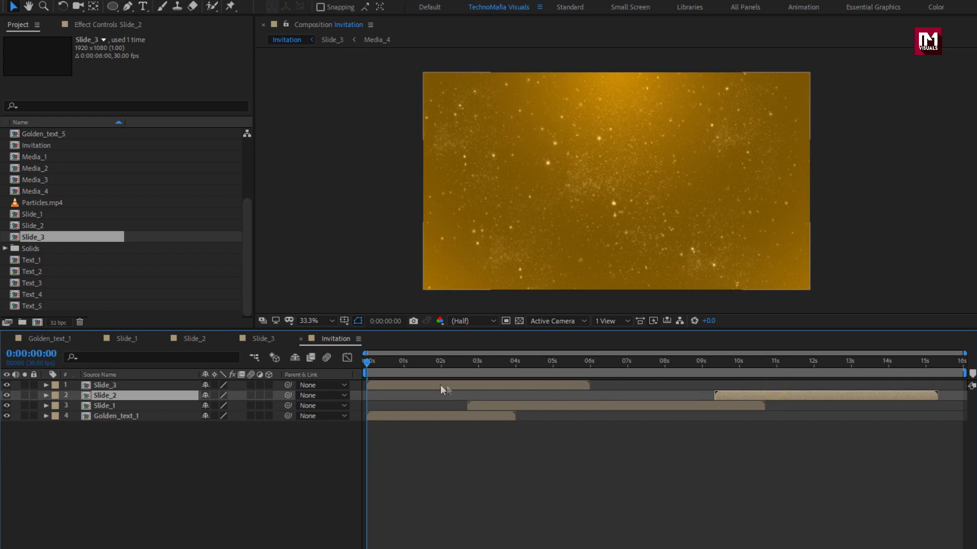
{"action": "left_click_drag", "start_coordinate": [443, 388], "coordinate": [928, 383]}
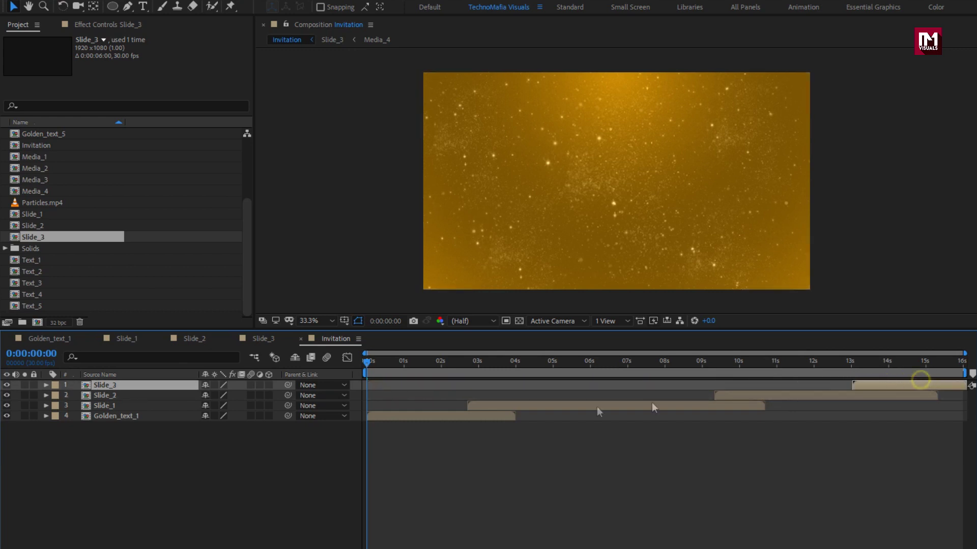
{"action": "left_click_drag", "start_coordinate": [575, 407], "coordinate": [572, 408]}
{"action": "left_click", "coordinate": [450, 368]}
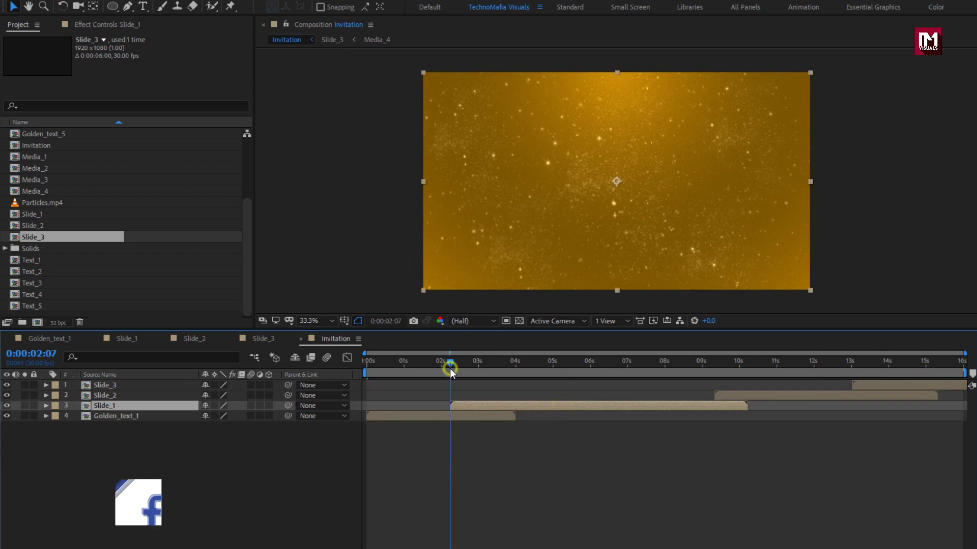
{"action": "left_click_drag", "start_coordinate": [450, 367], "coordinate": [676, 363]}
{"action": "left_click_drag", "start_coordinate": [734, 396], "coordinate": [954, 362]}
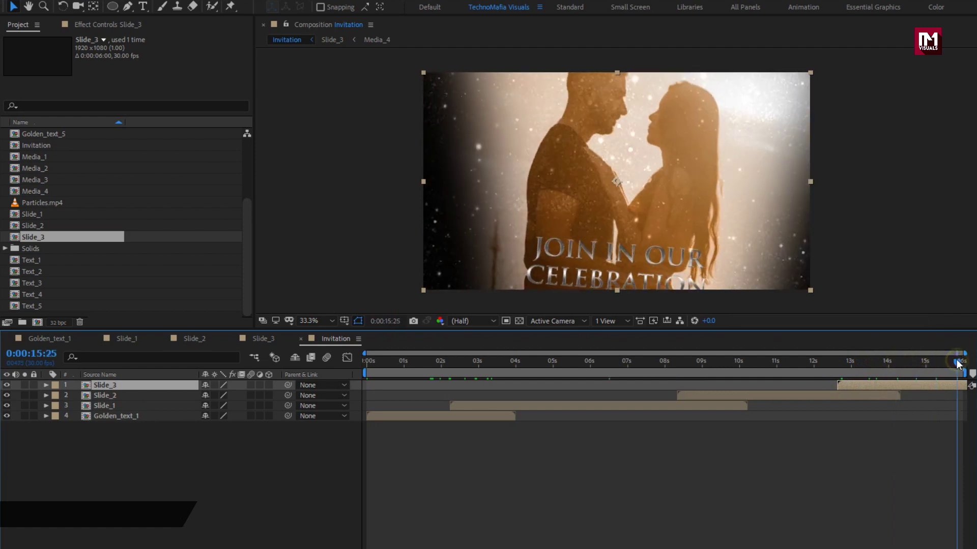
- Set the Invitation composition's duration to 0:00:18:00 and extend the visible time range to the full length
{"action": "left_click", "coordinate": [64, 3]}
{"action": "left_click", "coordinate": [76, 34]}
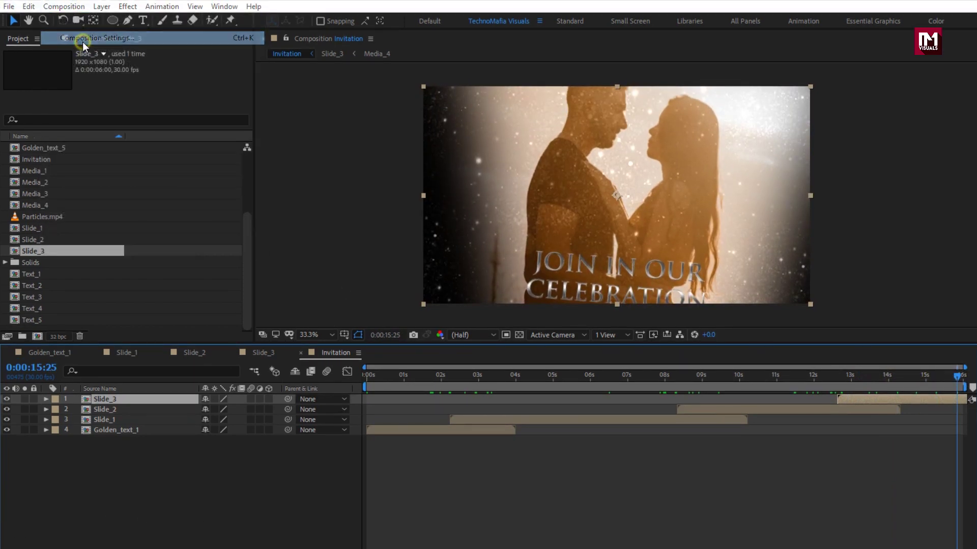
{"action": "left_click", "coordinate": [399, 309]}
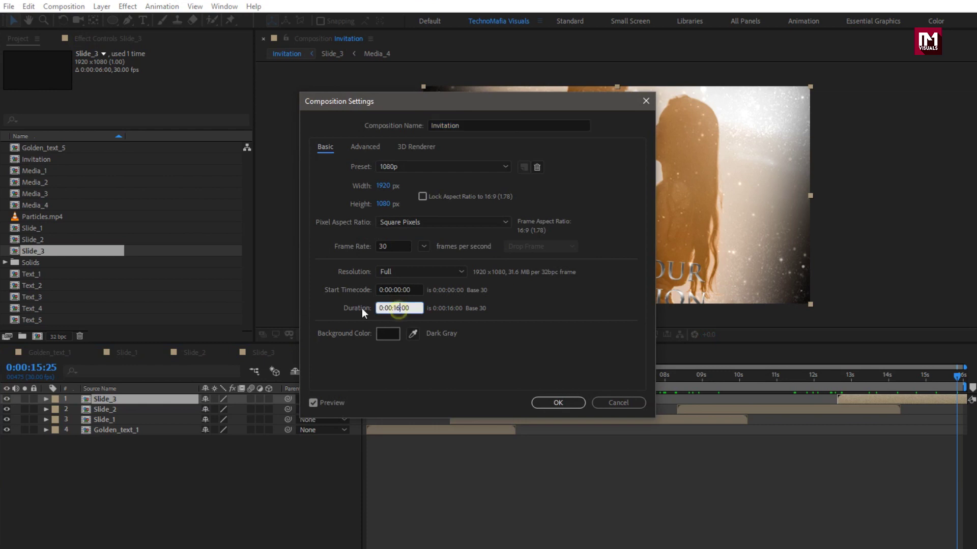
{"action": "key", "text": "BackSpace"}
{"action": "type", "text": "8"}
{"action": "left_click", "coordinate": [544, 386]}
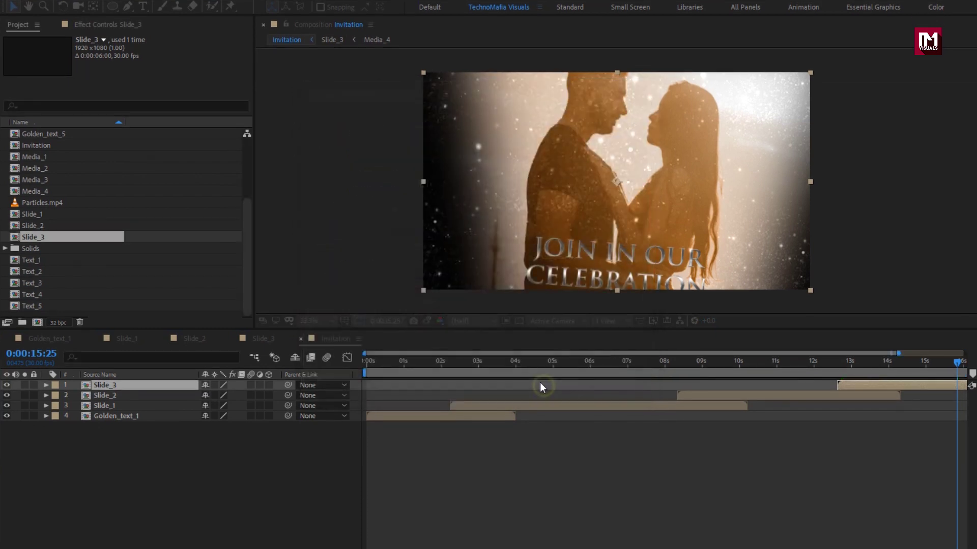
{"action": "left_click_drag", "start_coordinate": [899, 352], "coordinate": [973, 354]}
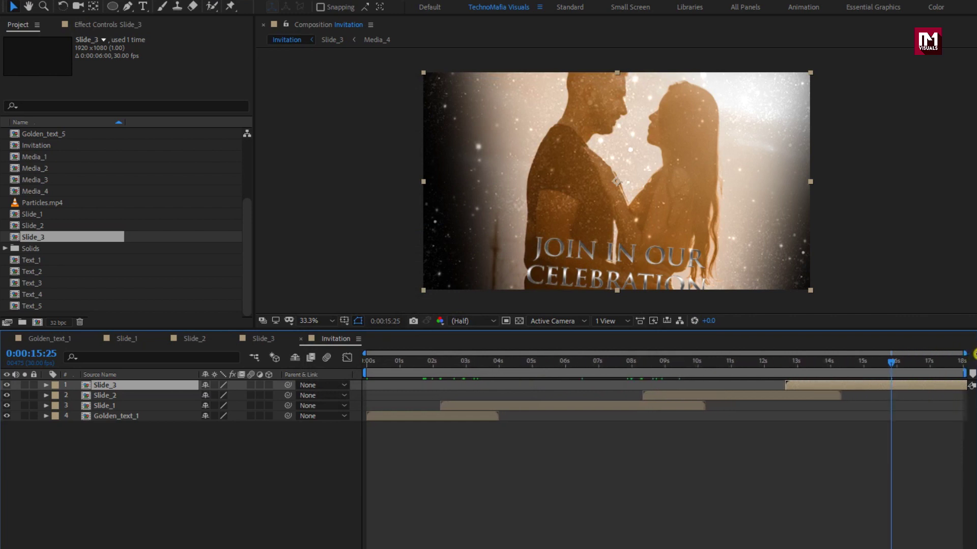
{"action": "mouse_move", "coordinate": [899, 365]}
{"action": "left_mouse_down"}
{"action": "mouse_move", "coordinate": [960, 366]}
{"action": "mouse_move", "coordinate": [883, 365]}
{"action": "left_mouse_up"}
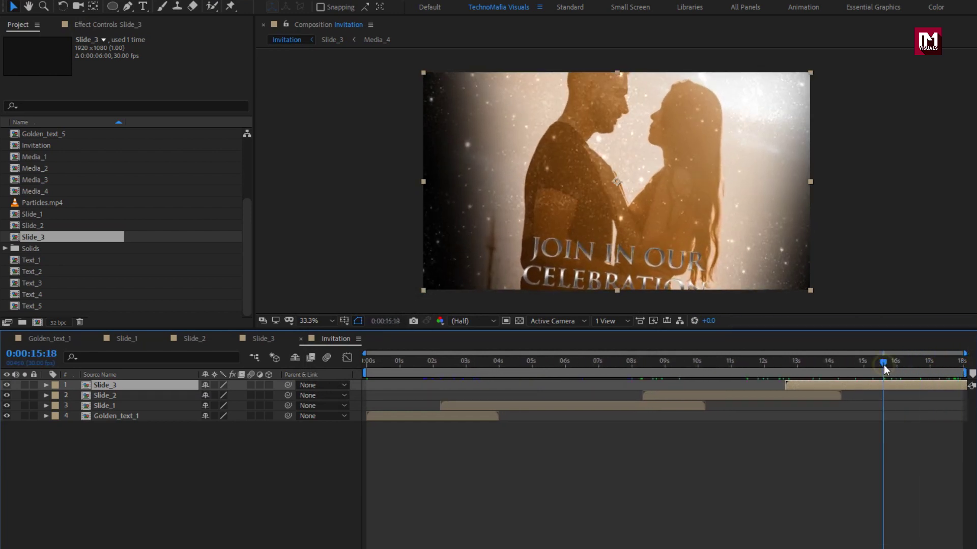
- Copy Adjustment Layer 2 with the CC Toner effect from Golden_text_1 and paste it at the top of the Invitation layers
{"action": "left_click", "coordinate": [237, 446]}
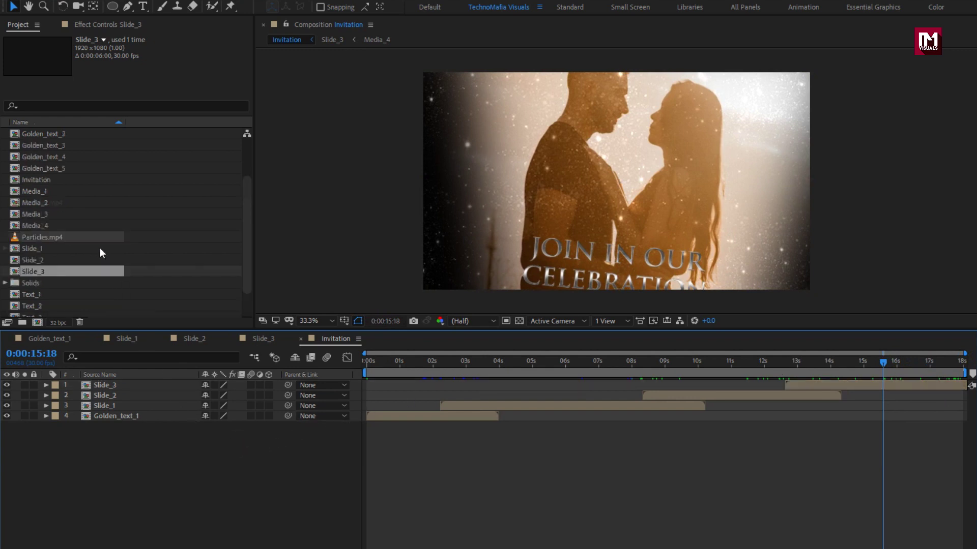
{"action": "scroll", "coordinate": [72, 219], "scroll_direction": "up", "scroll_amount": 3}
{"action": "double_click", "coordinate": [45, 180]}
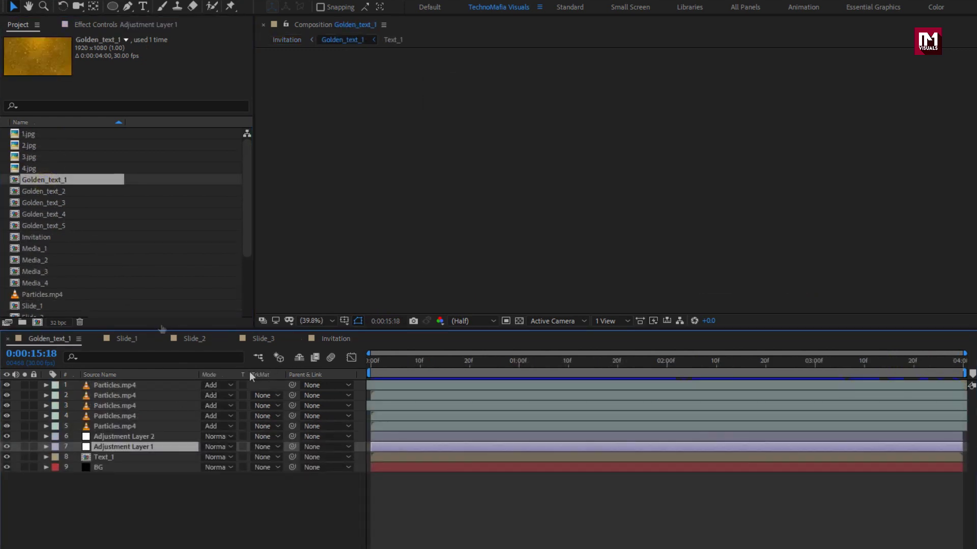
{"action": "left_click_drag", "start_coordinate": [476, 375], "coordinate": [623, 365]}
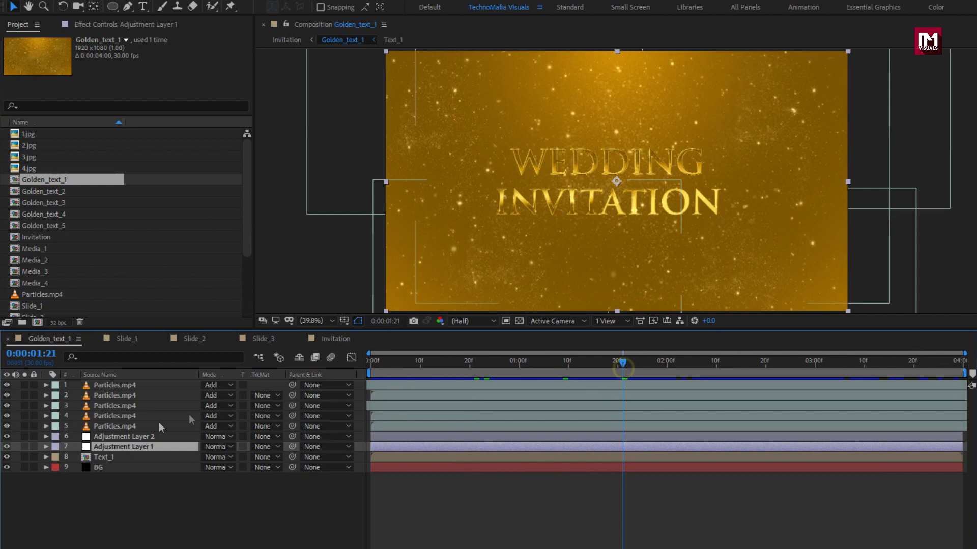
{"action": "left_click", "coordinate": [128, 437]}
{"action": "key", "text": "ctrl+c"}
{"action": "left_click", "coordinate": [102, 24]}
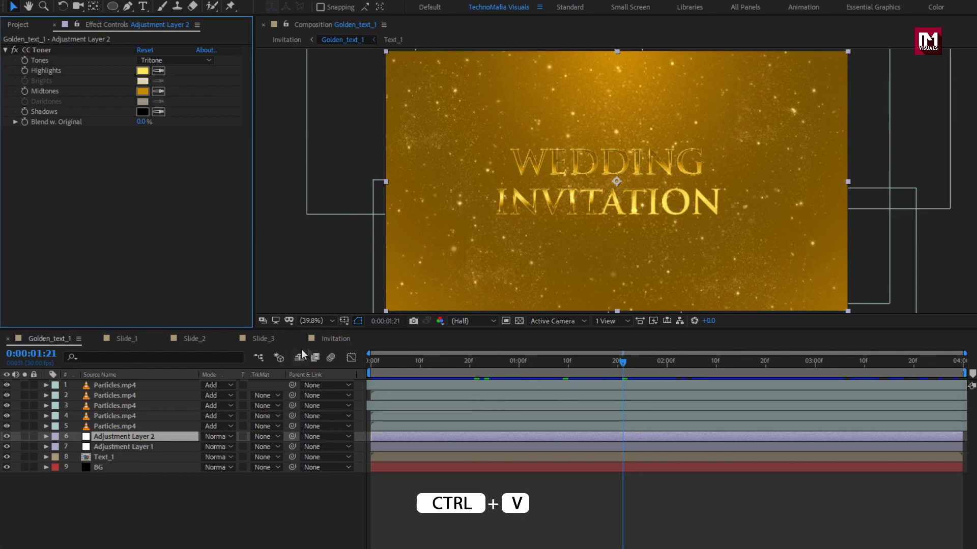
{"action": "left_click", "coordinate": [328, 338]}
{"action": "key", "text": "ctrl+v"}
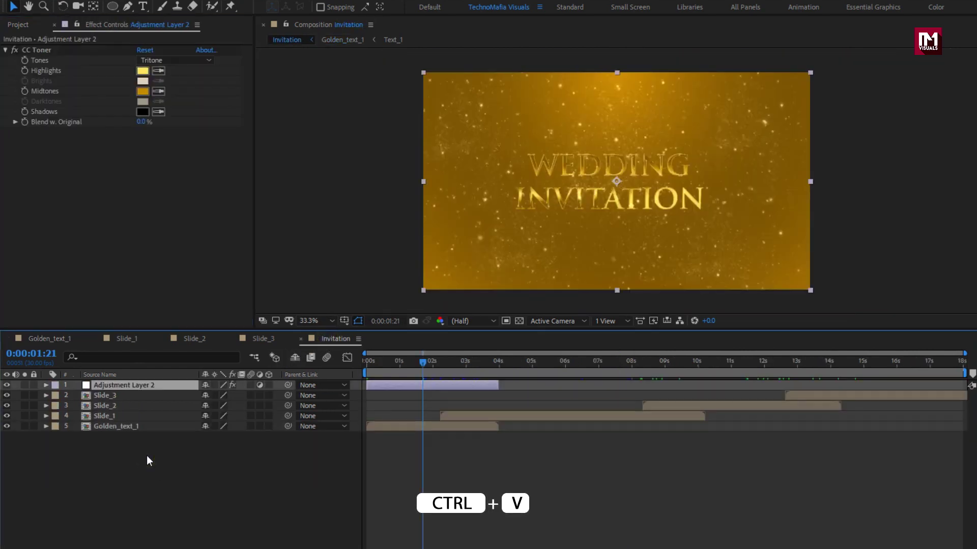
- Extend Adjustment Layer 2 to the end of the Invitation composition and check the golden toning across the slides
{"action": "left_click_drag", "start_coordinate": [496, 386], "coordinate": [943, 385]}
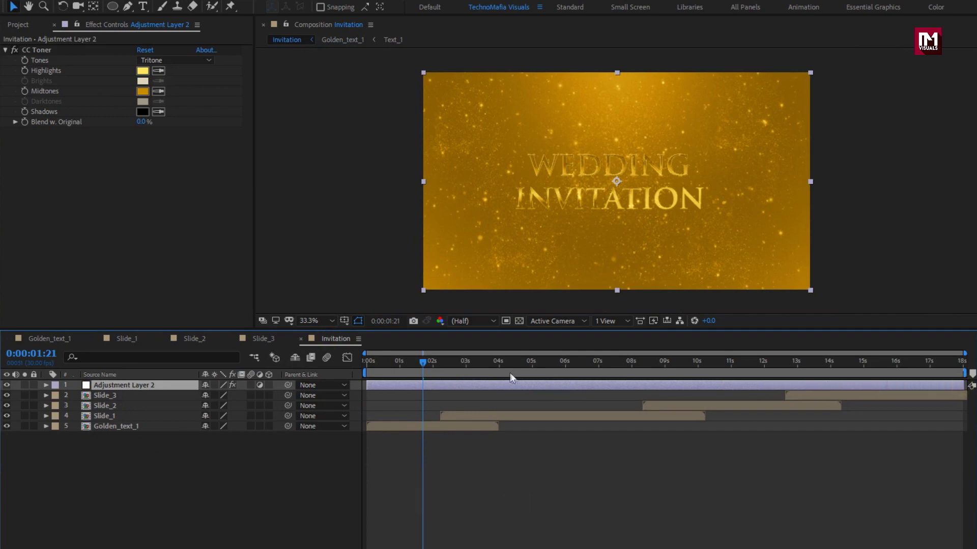
{"action": "left_click_drag", "start_coordinate": [467, 363], "coordinate": [781, 363]}
{"action": "left_click_drag", "start_coordinate": [851, 365], "coordinate": [881, 365]}
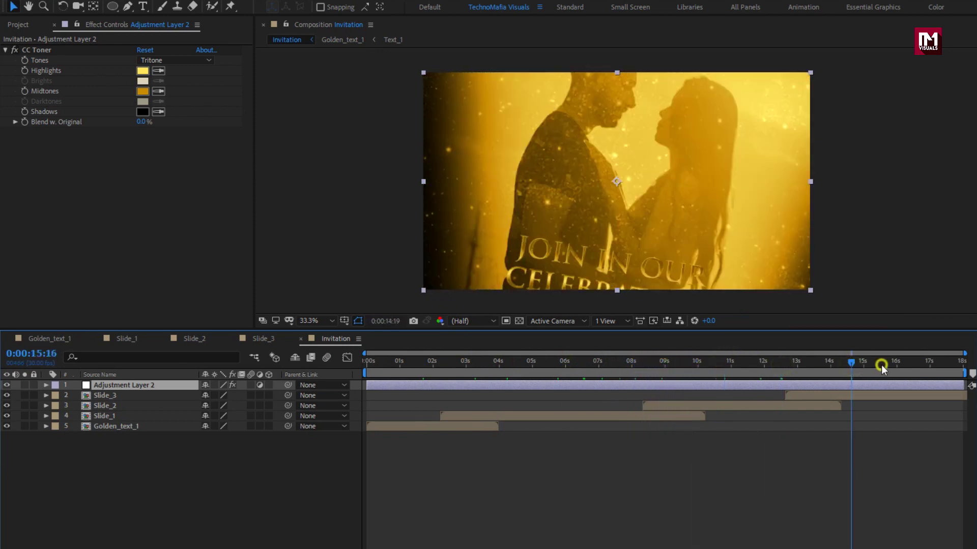
- Add a black 1920 × 1080 solid named Frame above all layers and give it a full-size rectangular mask
{"action": "right_click", "coordinate": [138, 477]}
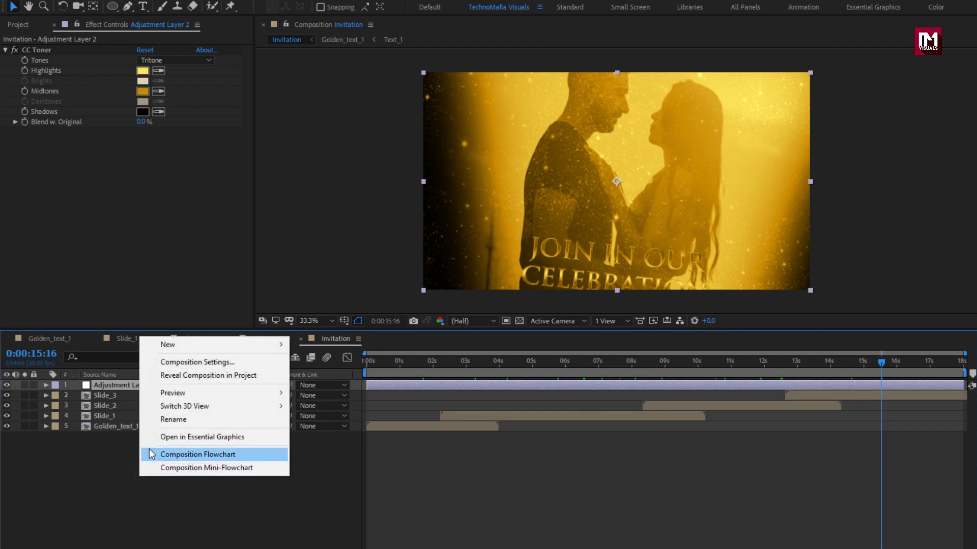
{"action": "mouse_move", "coordinate": [270, 345]}
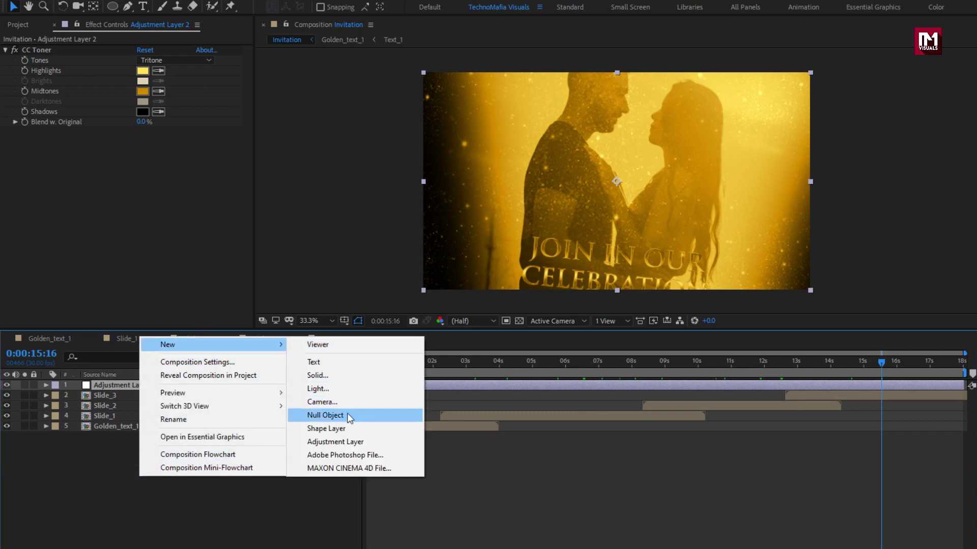
{"action": "left_click", "coordinate": [343, 377]}
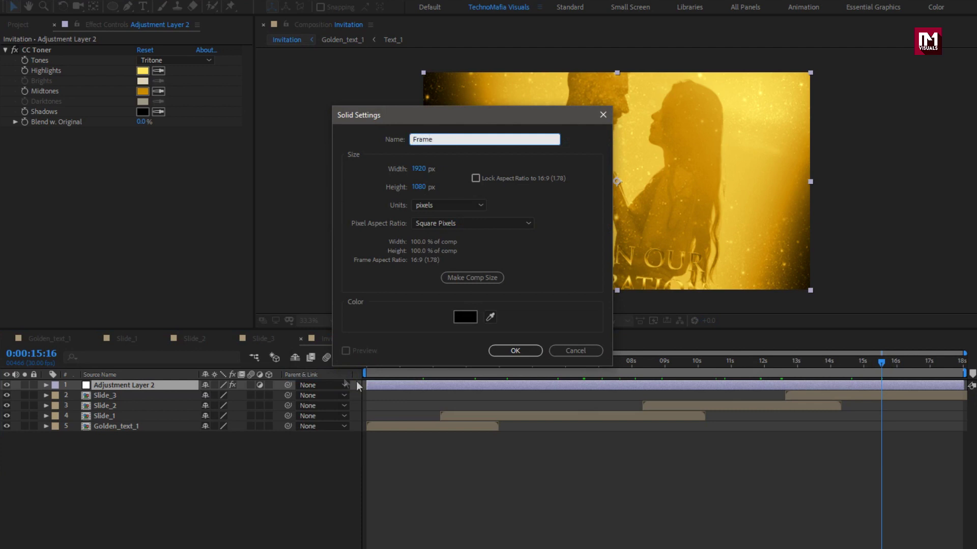
{"action": "left_click", "coordinate": [509, 351]}
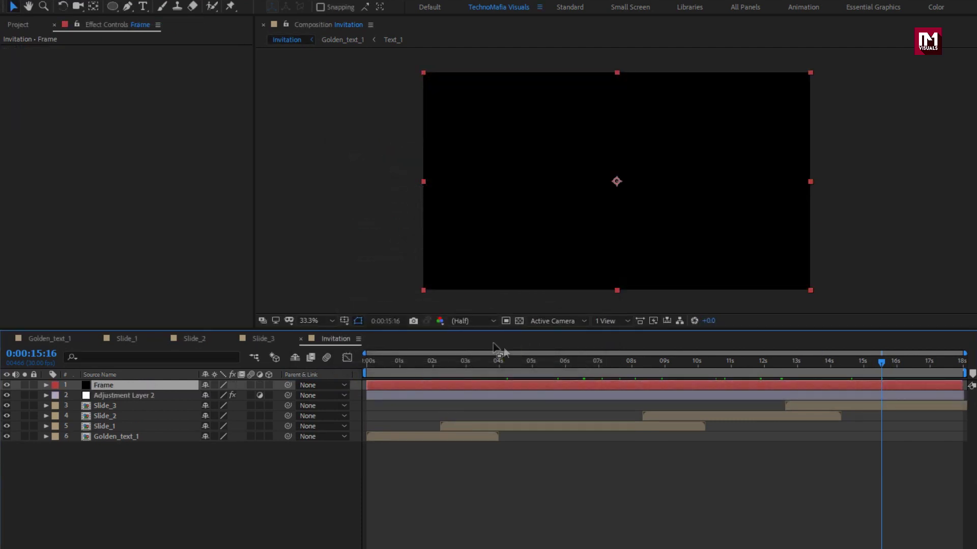
{"action": "left_click", "coordinate": [113, 7]}
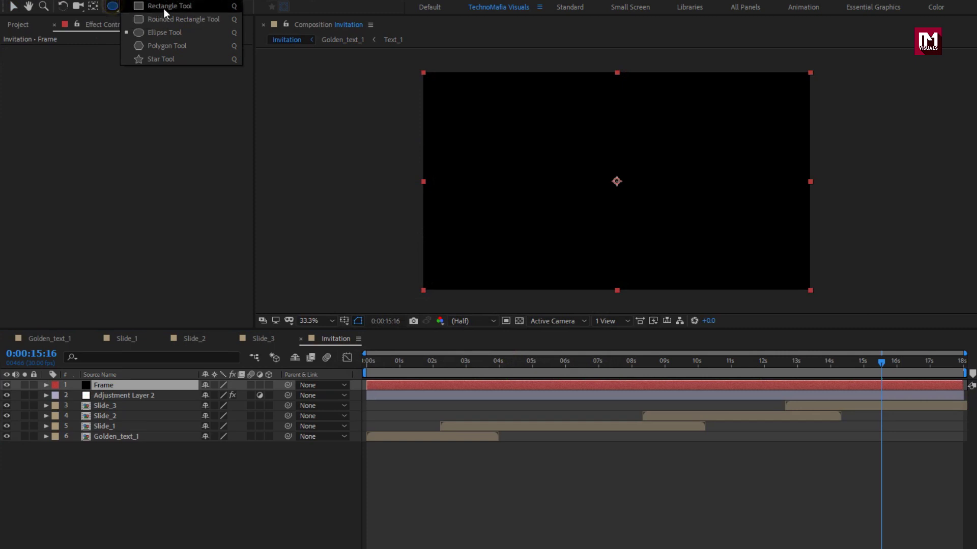
{"action": "left_click", "coordinate": [178, 10]}
{"action": "double_click", "coordinate": [113, 7]}
{"action": "key", "text": "v"}
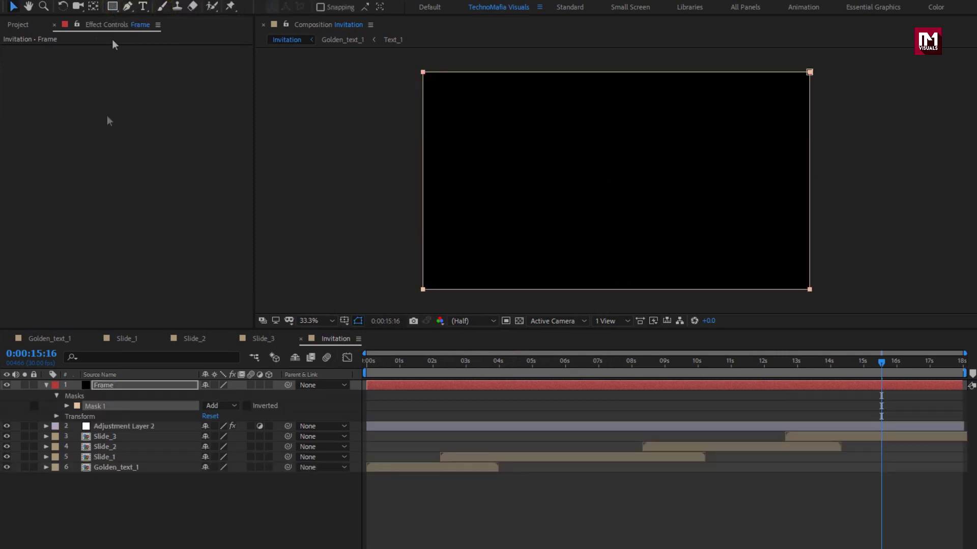
- Switch the Frame mask shape units to % of source, set its top to 10% and inset its bottom edge equally
{"action": "left_click", "coordinate": [67, 406]}
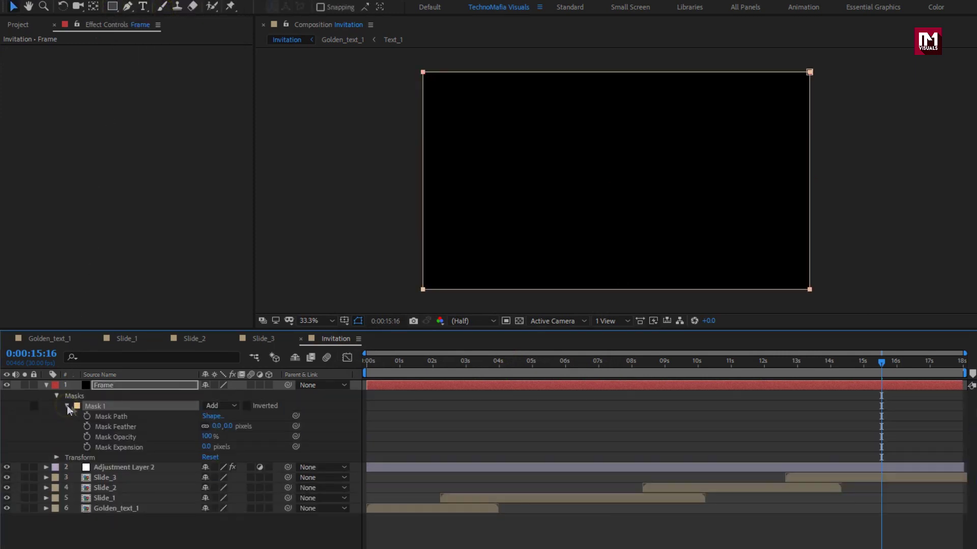
{"action": "left_click", "coordinate": [217, 421]}
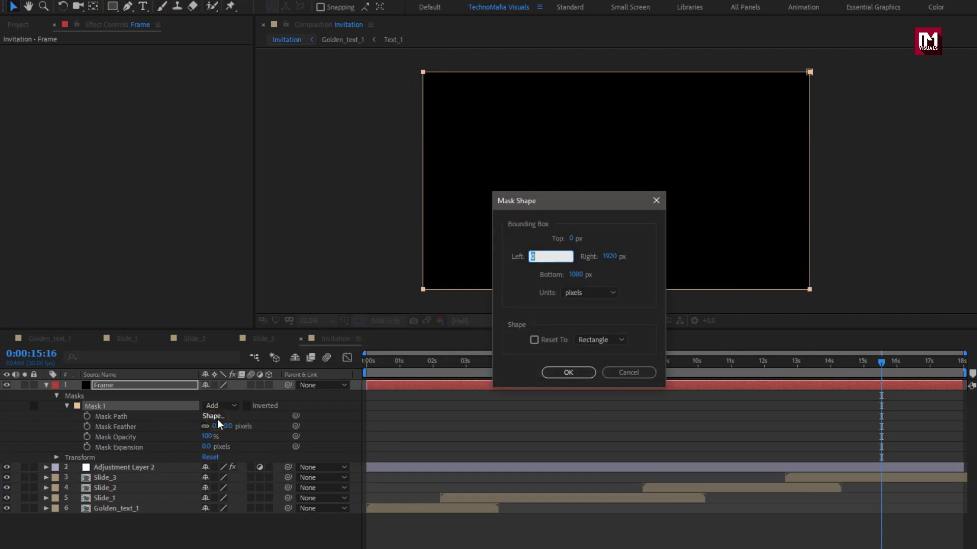
{"action": "left_click", "coordinate": [575, 295]}
{"action": "left_click", "coordinate": [588, 346]}
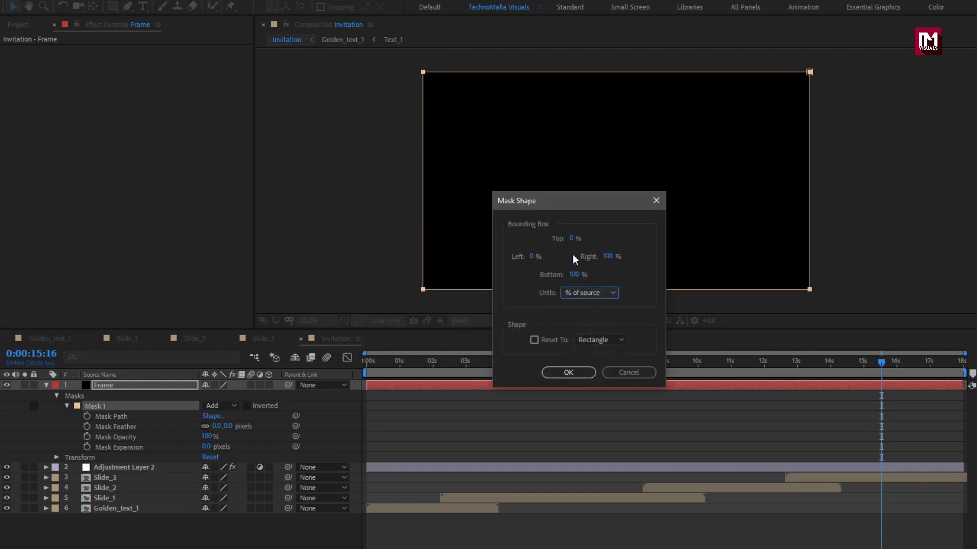
{"action": "left_click", "coordinate": [572, 238]}
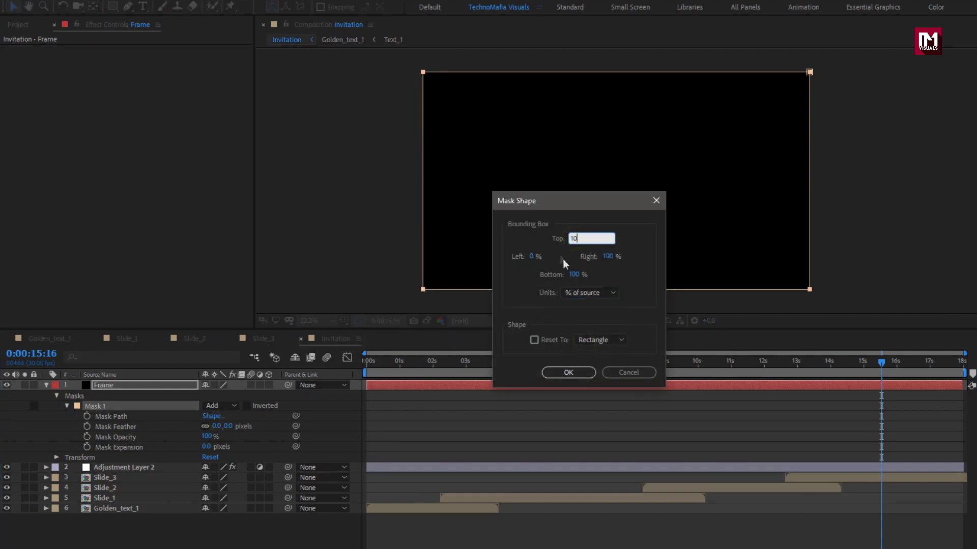
{"action": "left_click", "coordinate": [572, 275]}
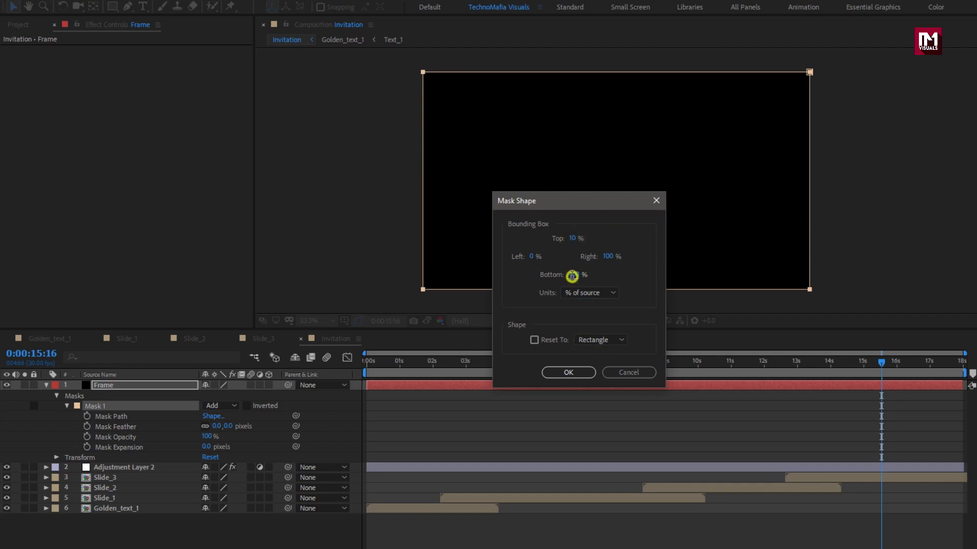
{"action": "left_click", "coordinate": [567, 373]}
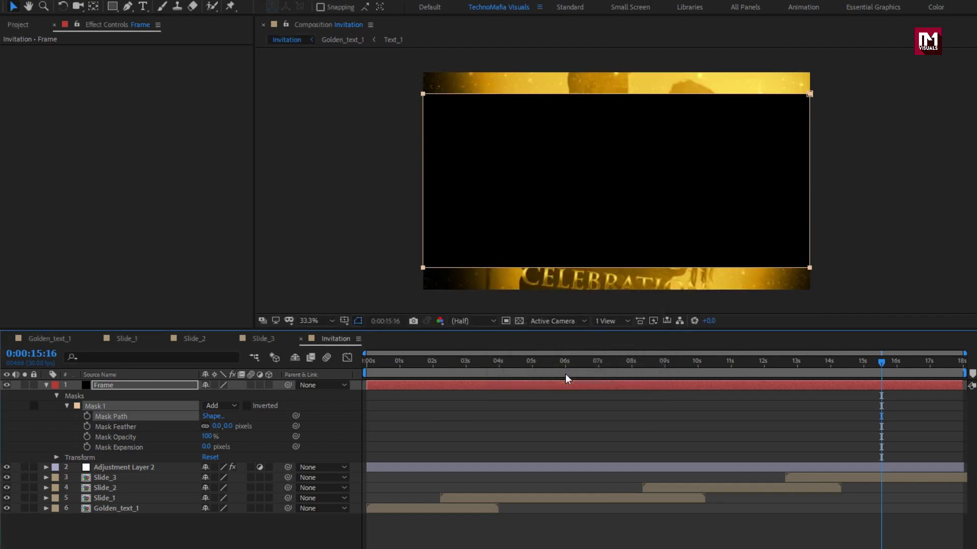
- Invert the Frame mask to form black letterbox bars and preview the Invitation composition from the start
{"action": "left_click", "coordinate": [246, 406]}
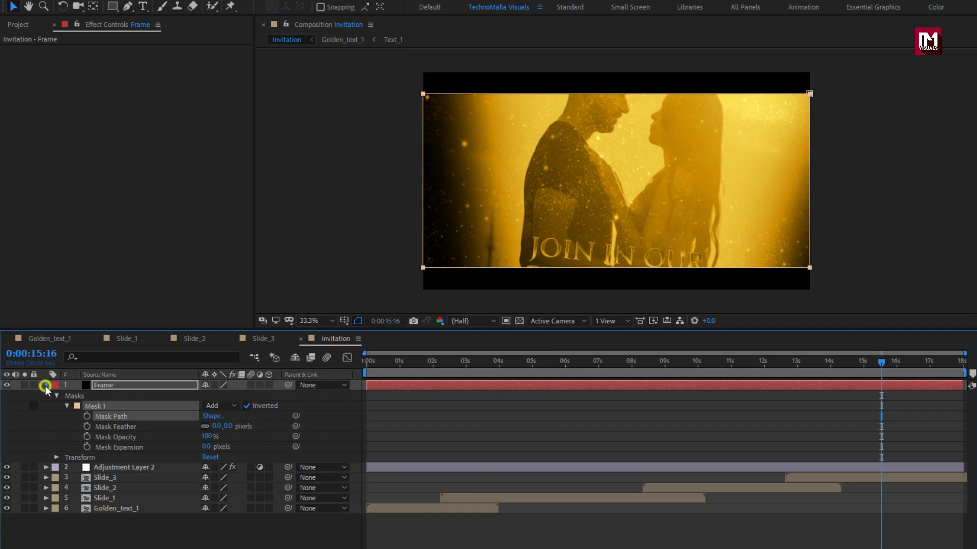
{"action": "left_click", "coordinate": [45, 385]}
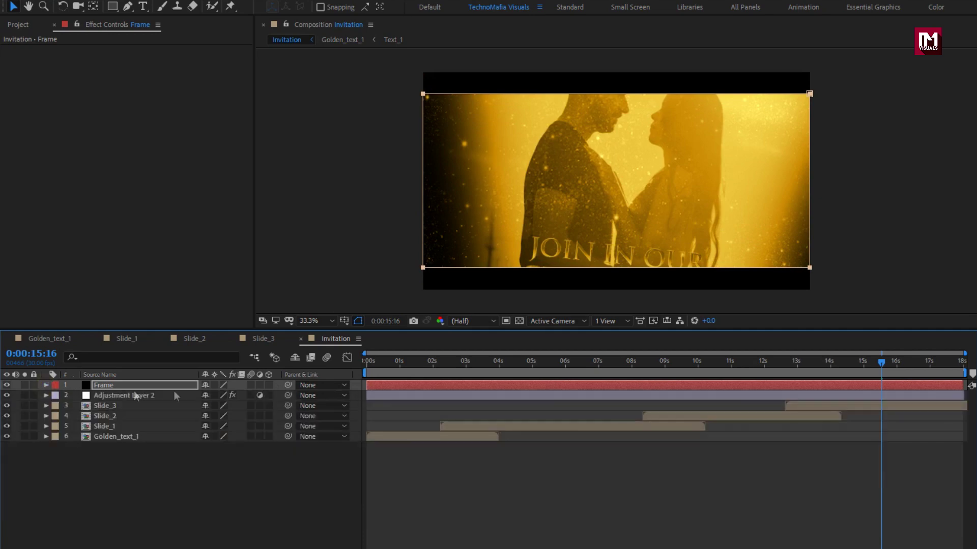
{"action": "left_click", "coordinate": [364, 367]}
{"action": "key", "text": "space"}
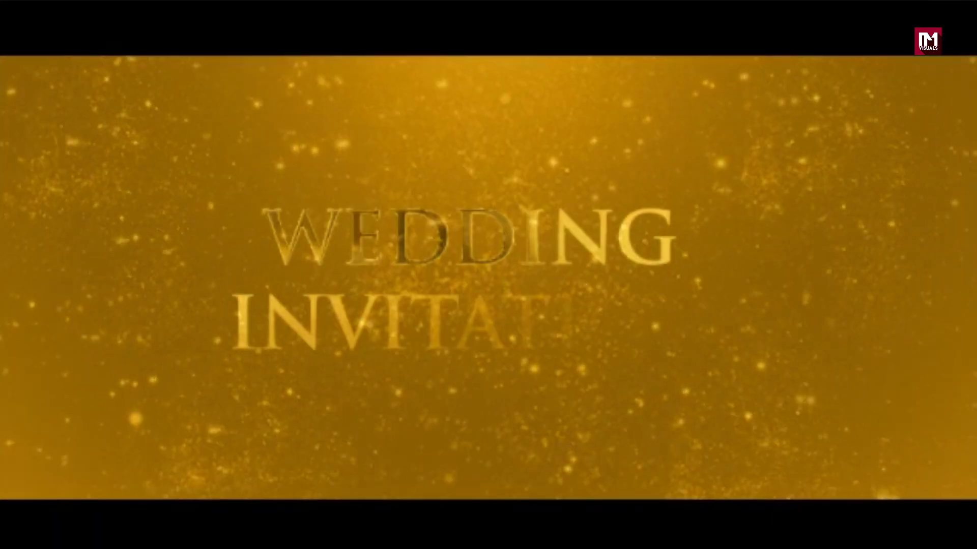